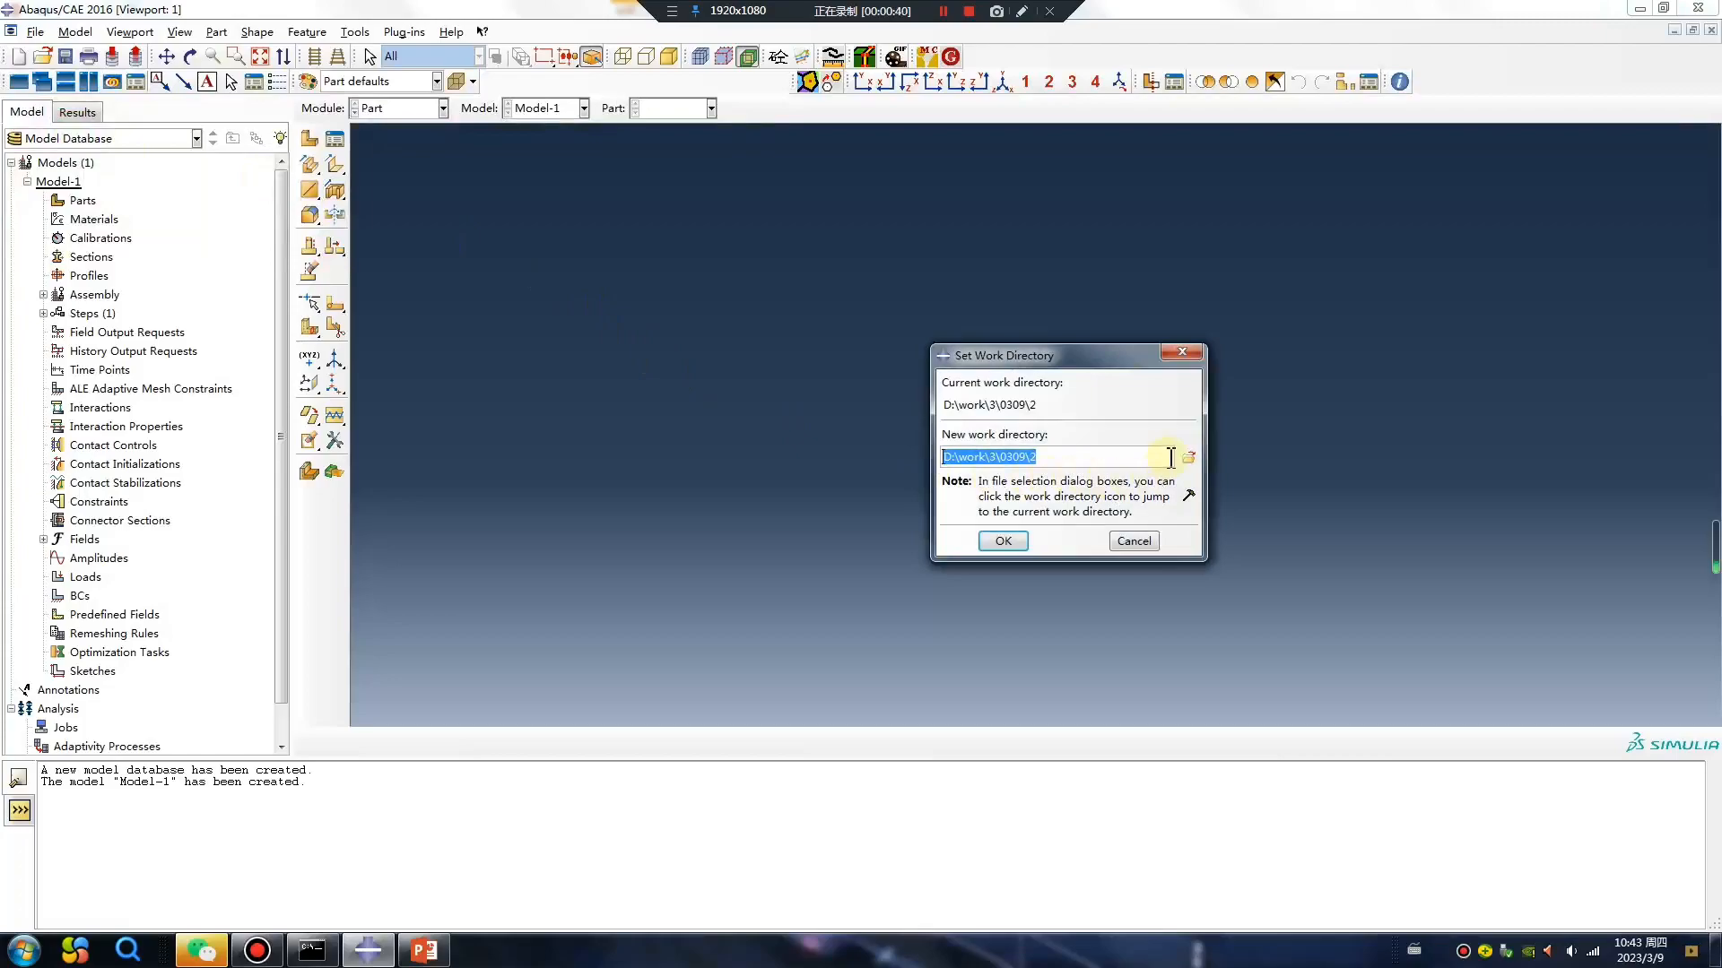
# Create a new folder named 3 inside D:\work\3\0309 and choose it as the work directory.
pyautogui.click(1188, 459)
pyautogui.rightClick(877, 492)
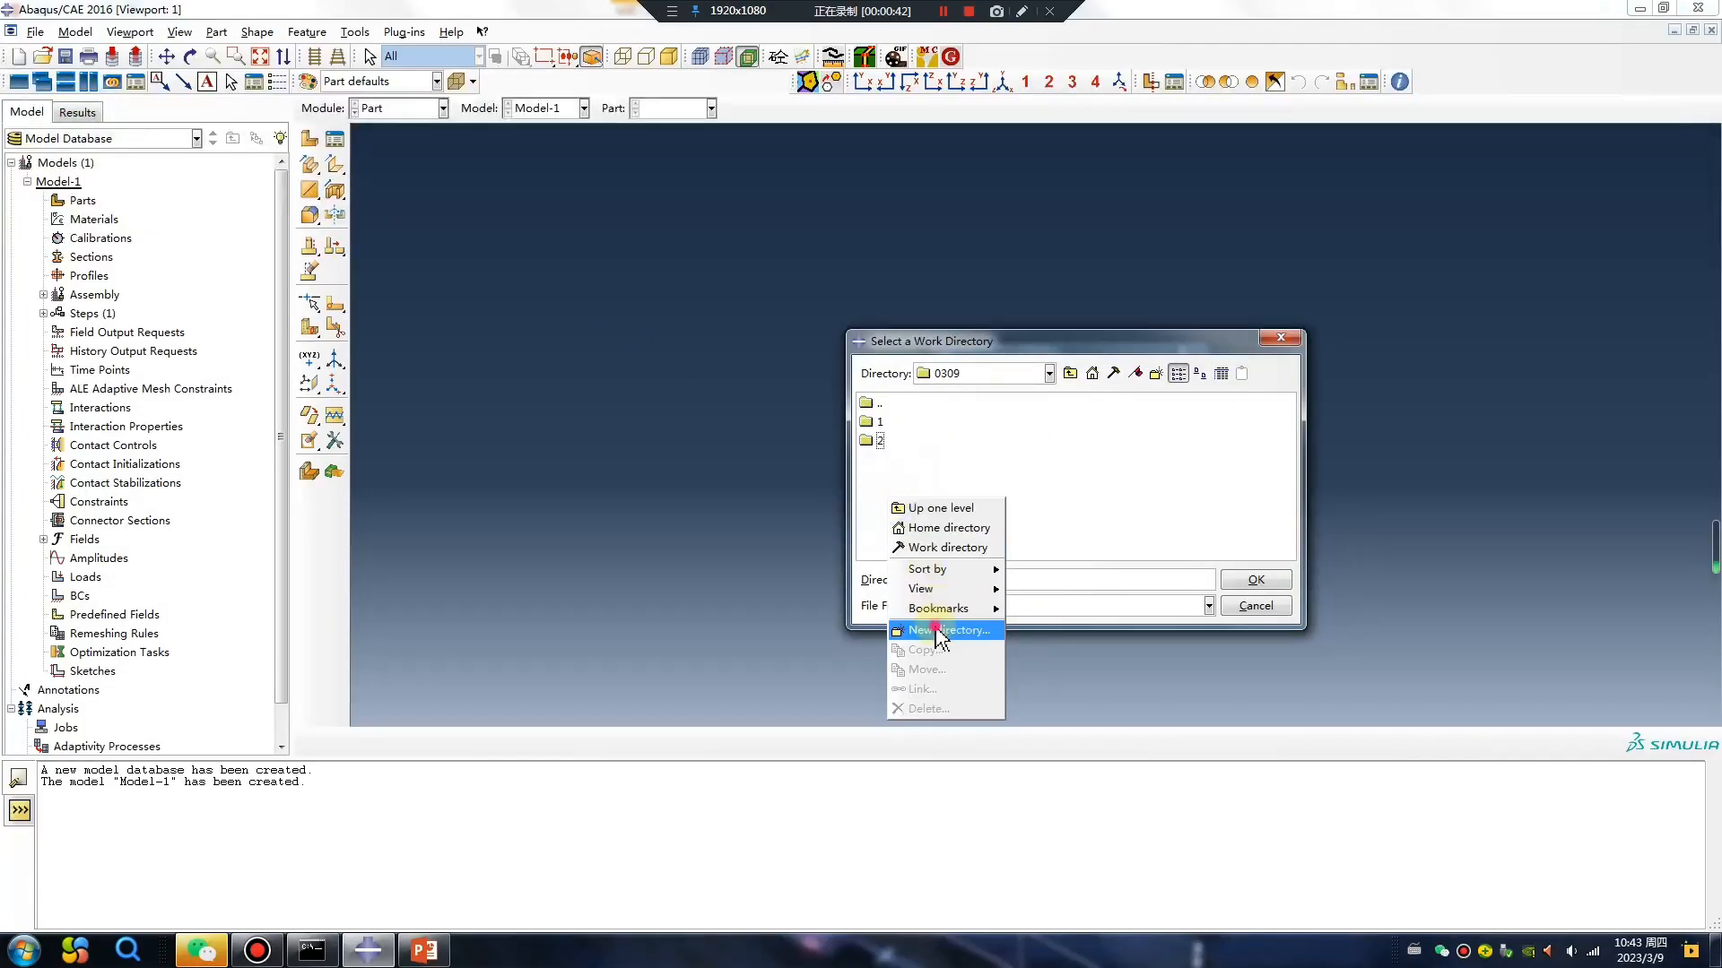
pyautogui.click(937, 637)
pyautogui.write('3')
pyautogui.click(982, 625)
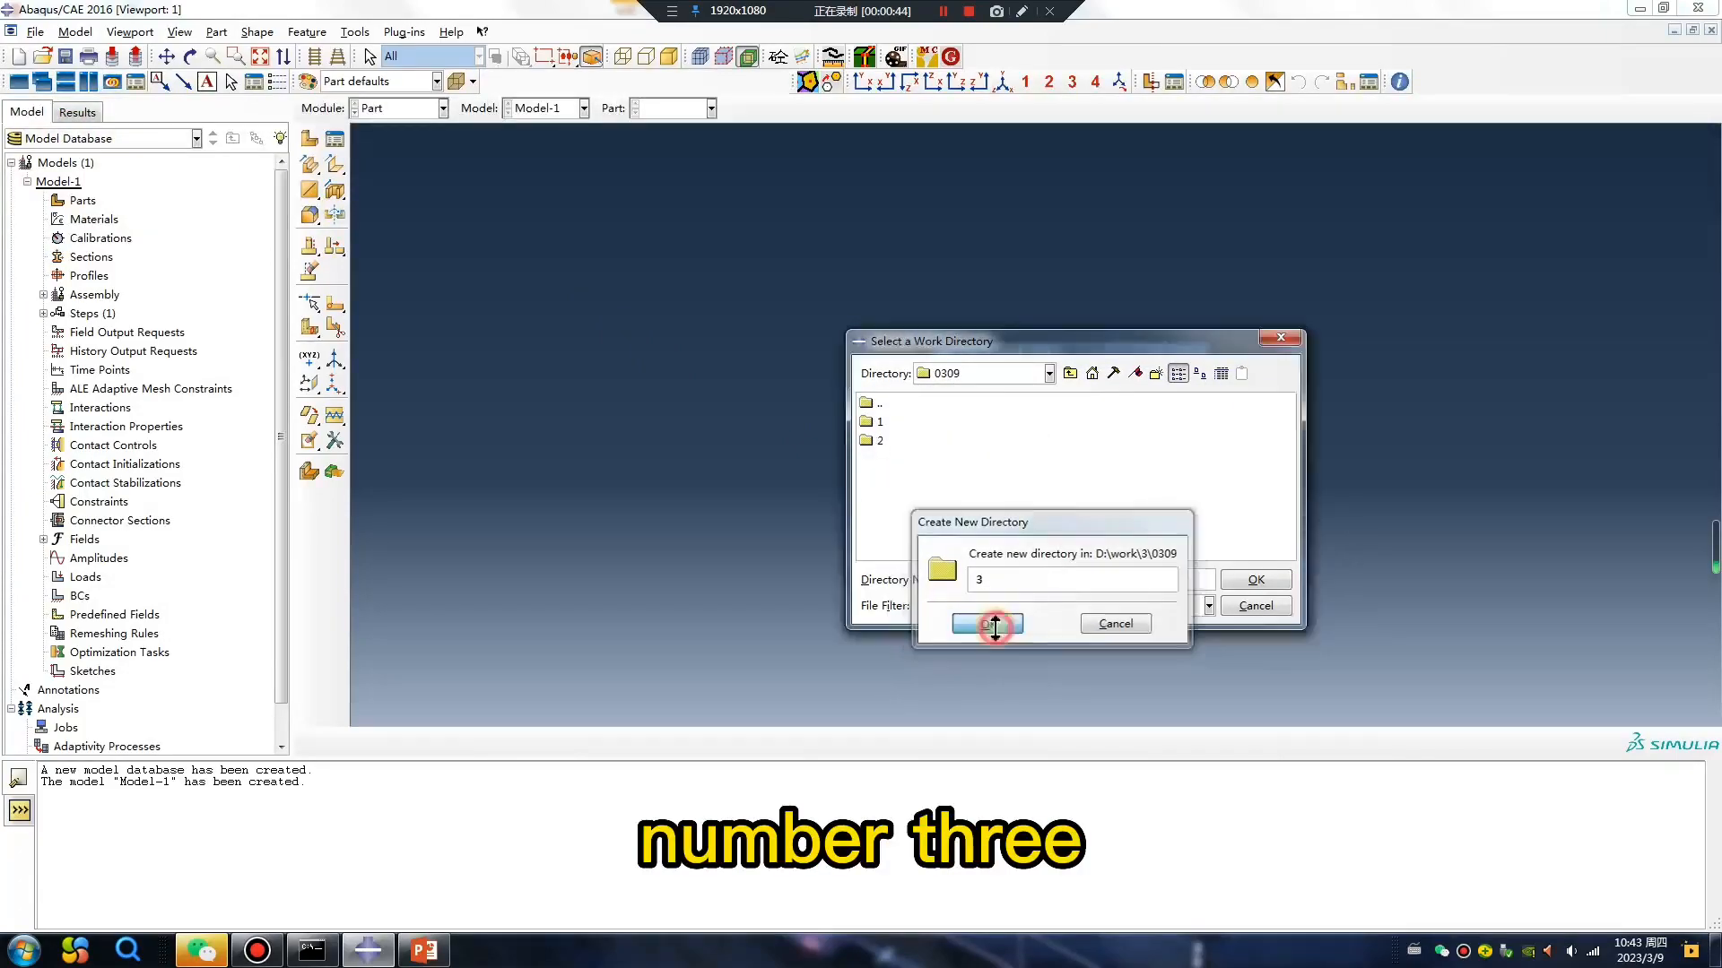
pyautogui.click(879, 459)
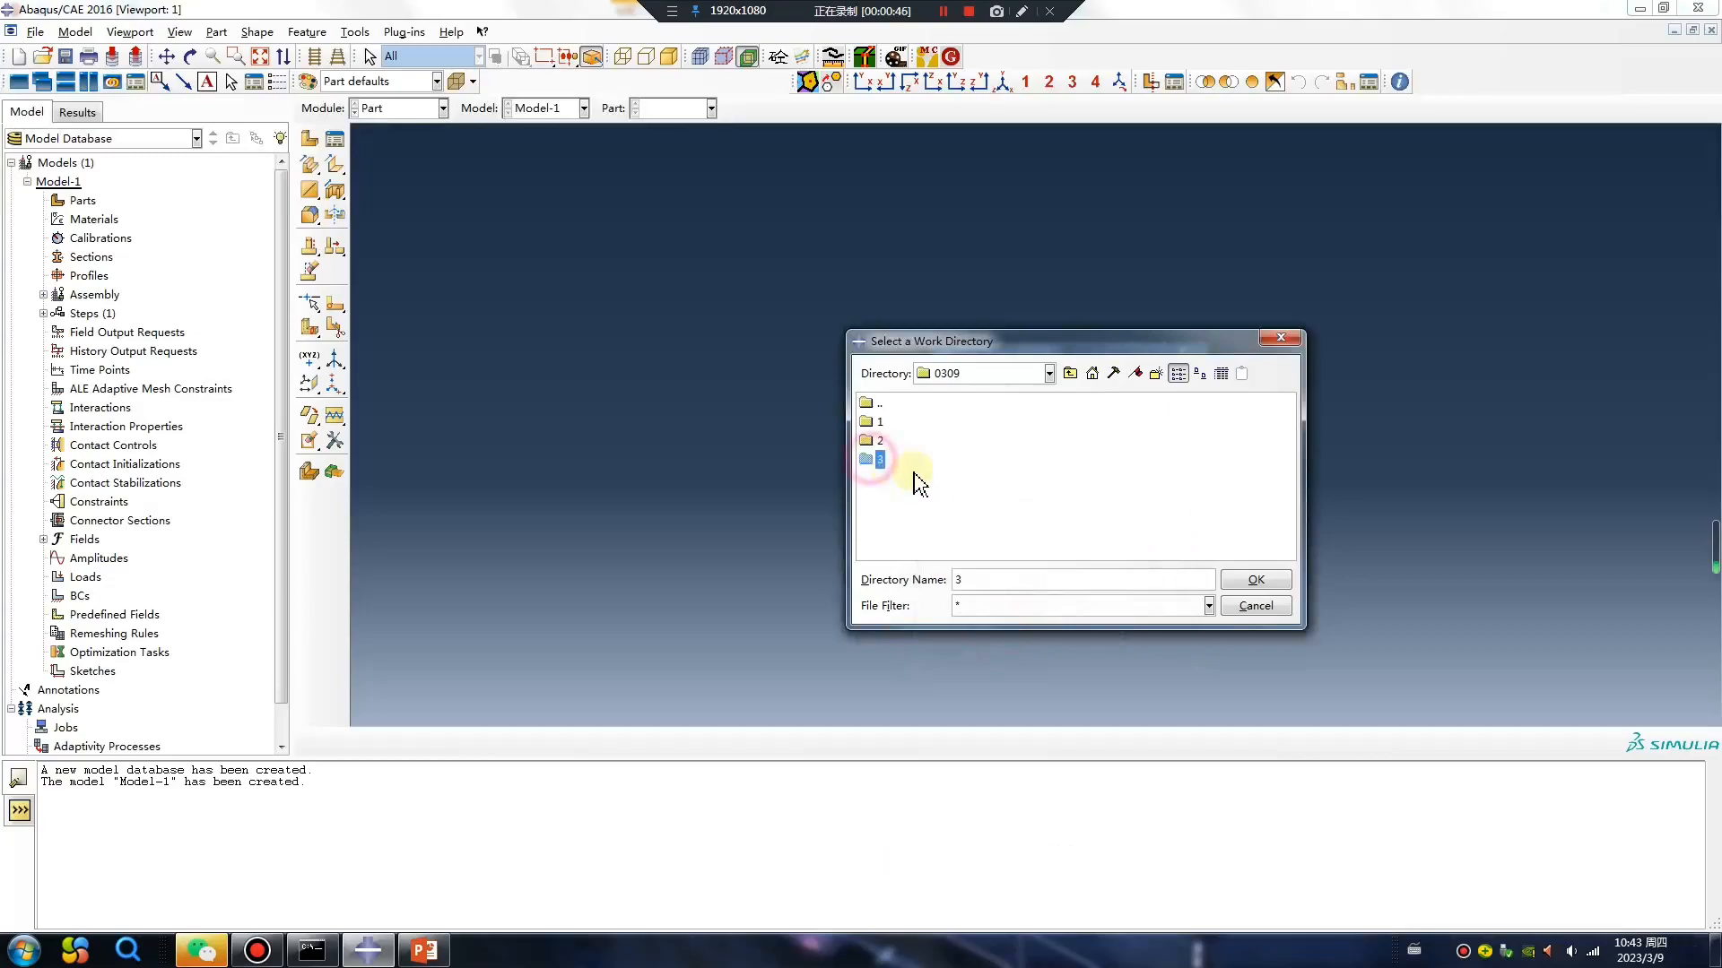
pyautogui.click(1255, 579)
# Create a 3D deformable part with an extruded shell as its base feature and an approximate size of 200.
pyautogui.click(309, 139)
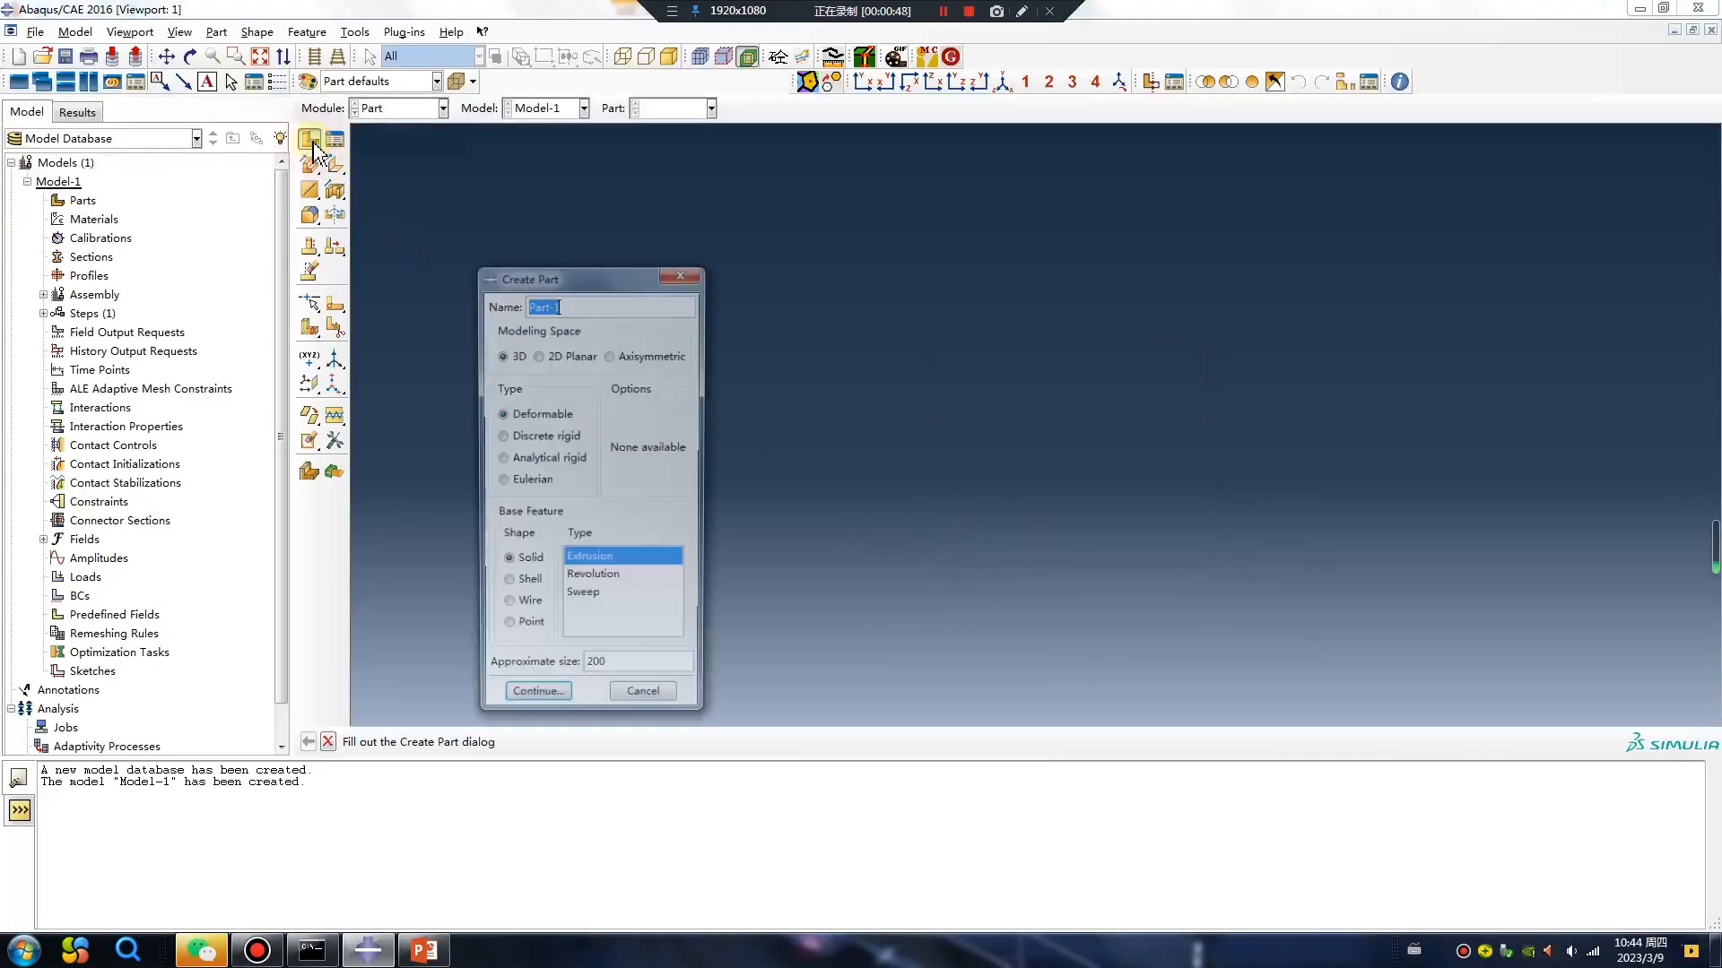
pyautogui.click(507, 585)
pyautogui.click(598, 581)
pyautogui.click(535, 703)
# Sketch a circle centred on the origin with a radius of one grid cell and extrude it at the default depth.
pyautogui.click(309, 166)
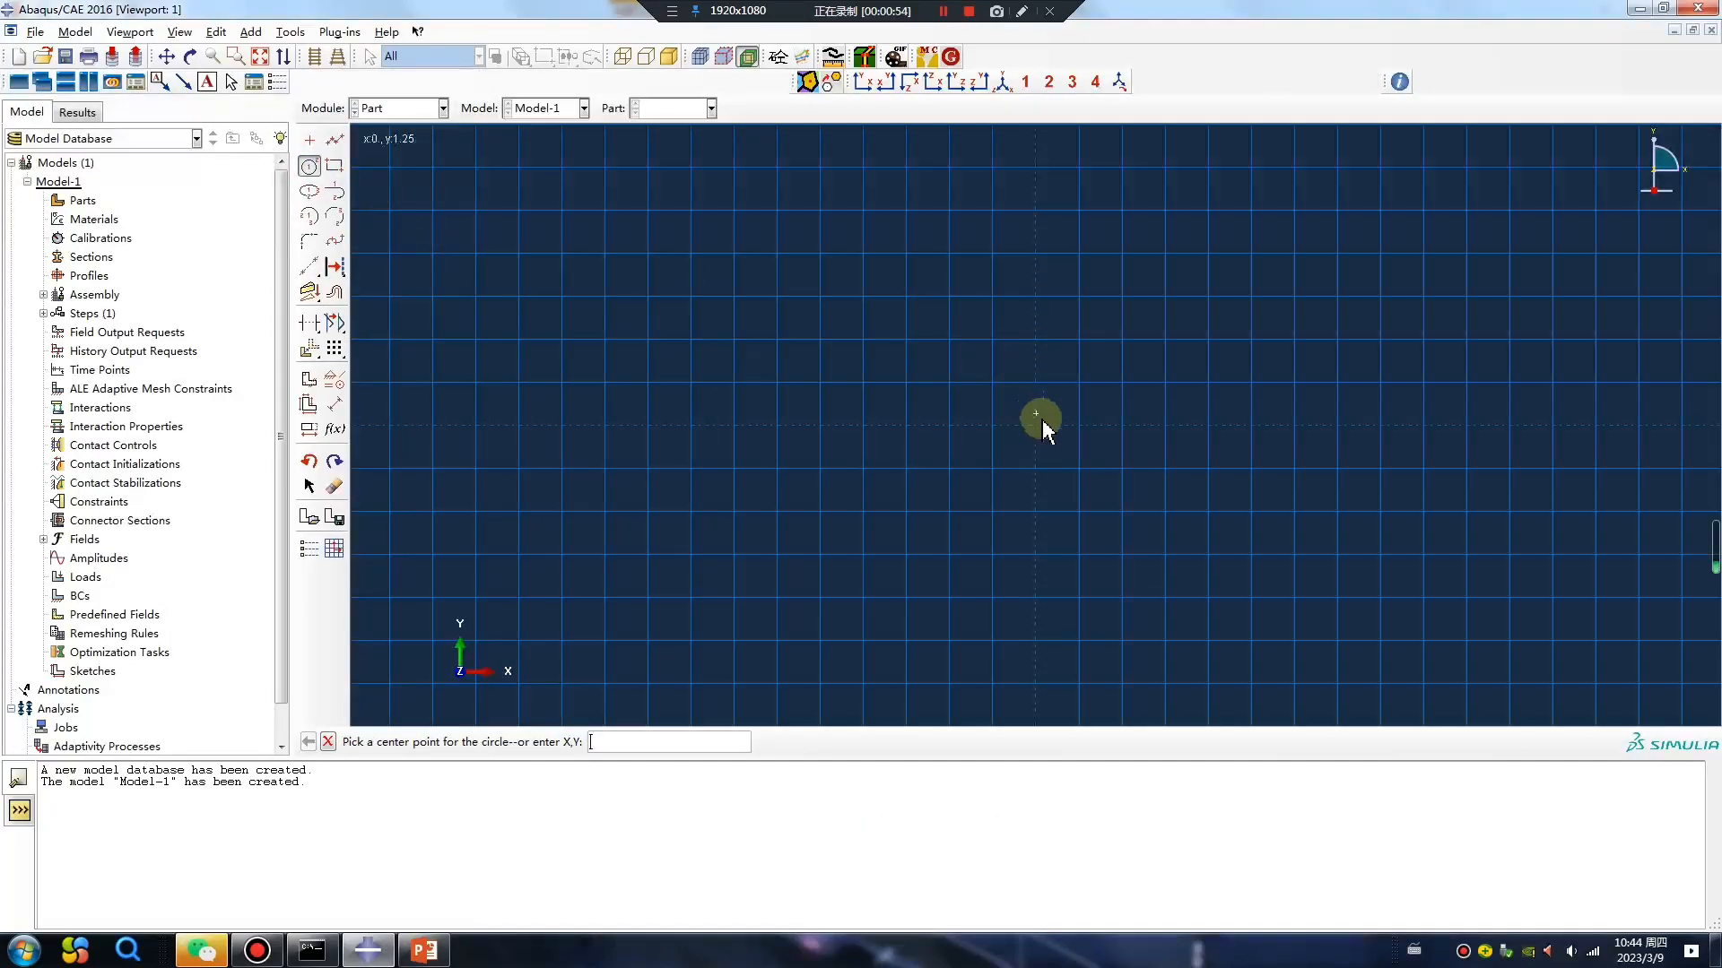
pyautogui.click(1038, 428)
pyautogui.click(1080, 427)
pyautogui.middleClick(1015, 578)
pyautogui.middleClick(1014, 579)
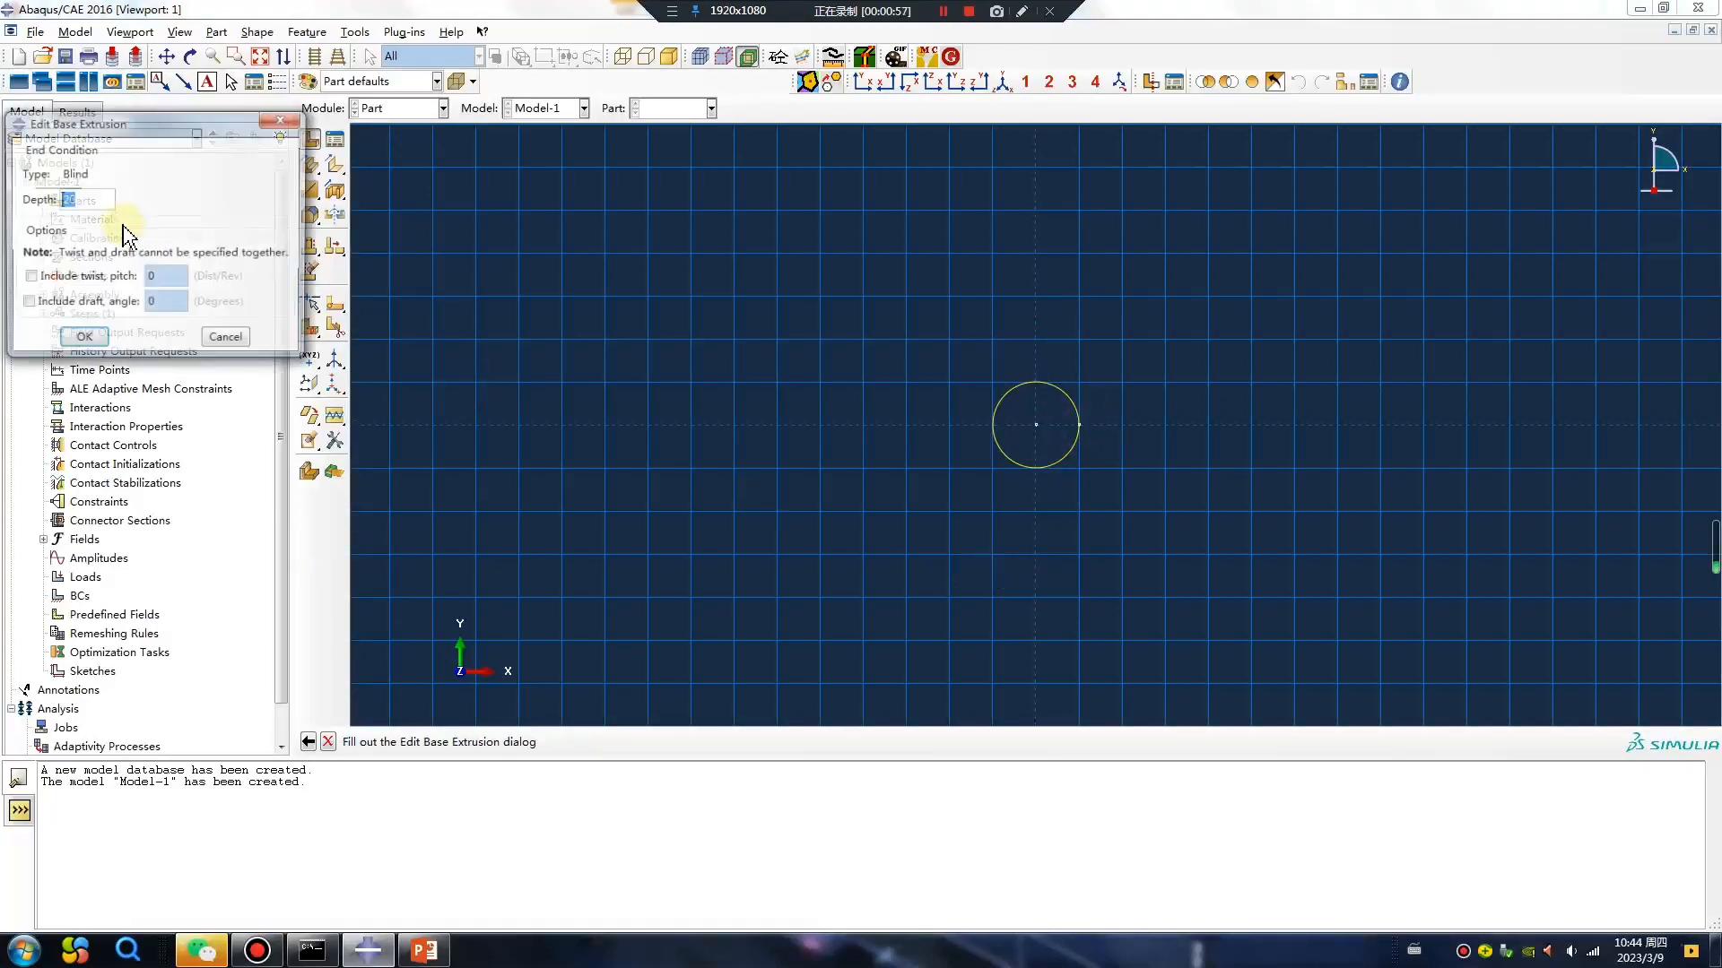
pyautogui.click(97, 337)
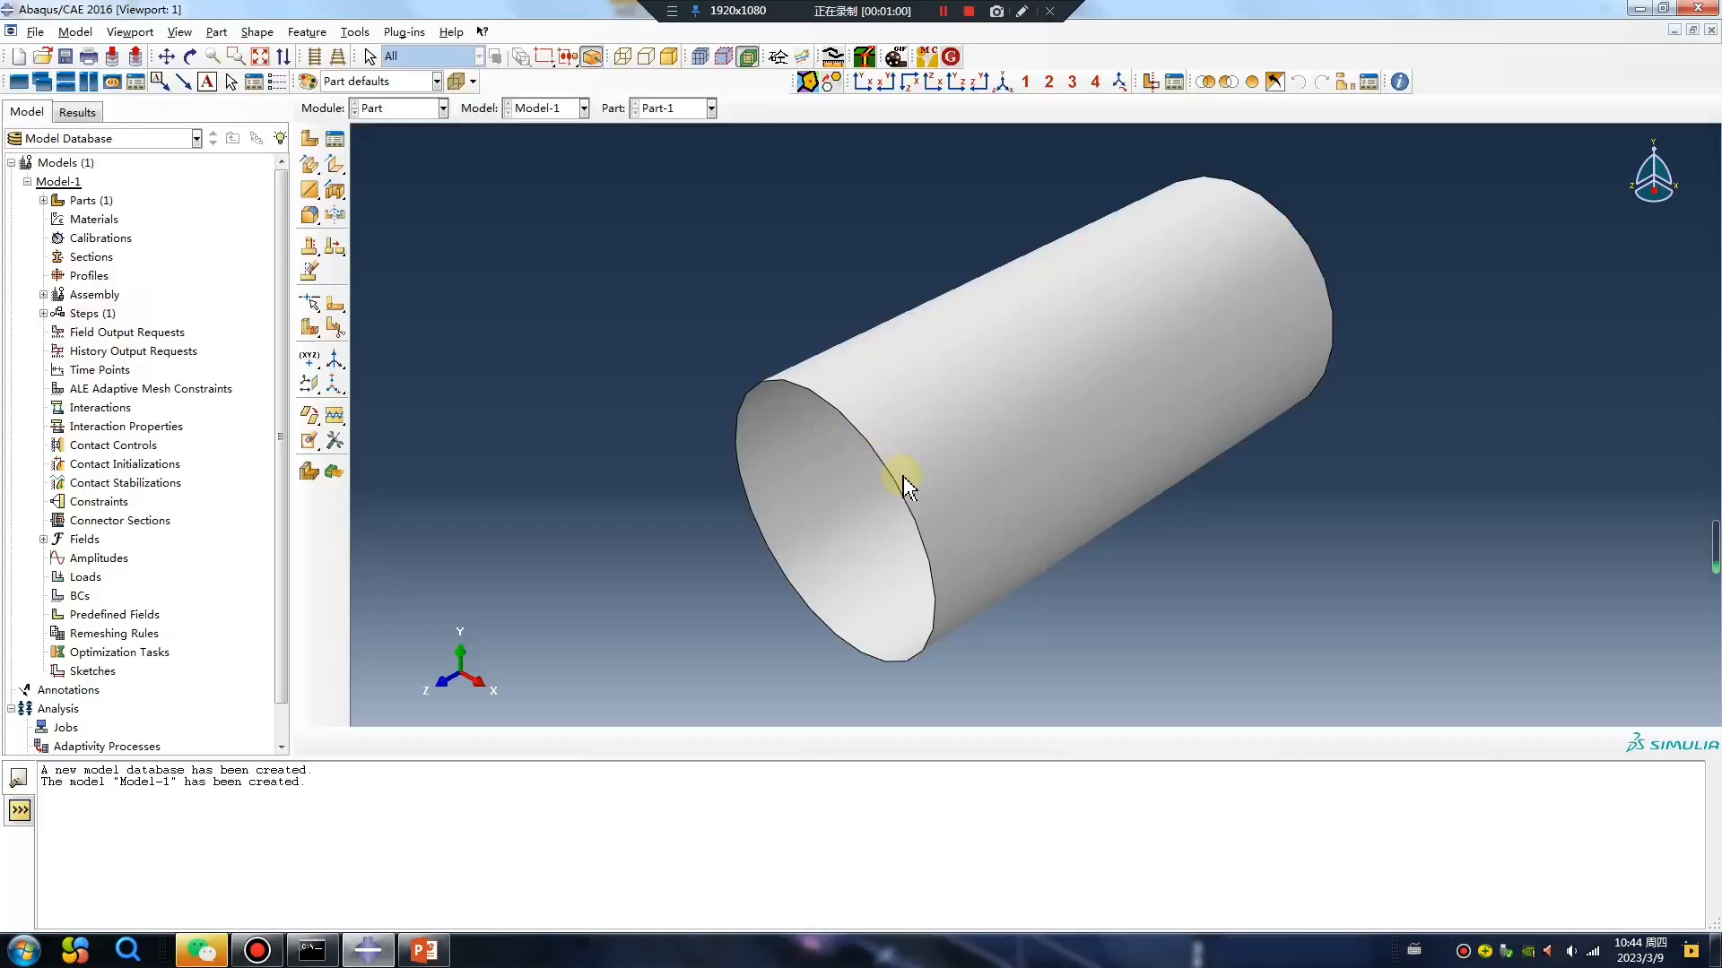
# Set the depth of the cylinder's shell extrusion to 25 and regenerate the part.
pyautogui.click(43, 200)
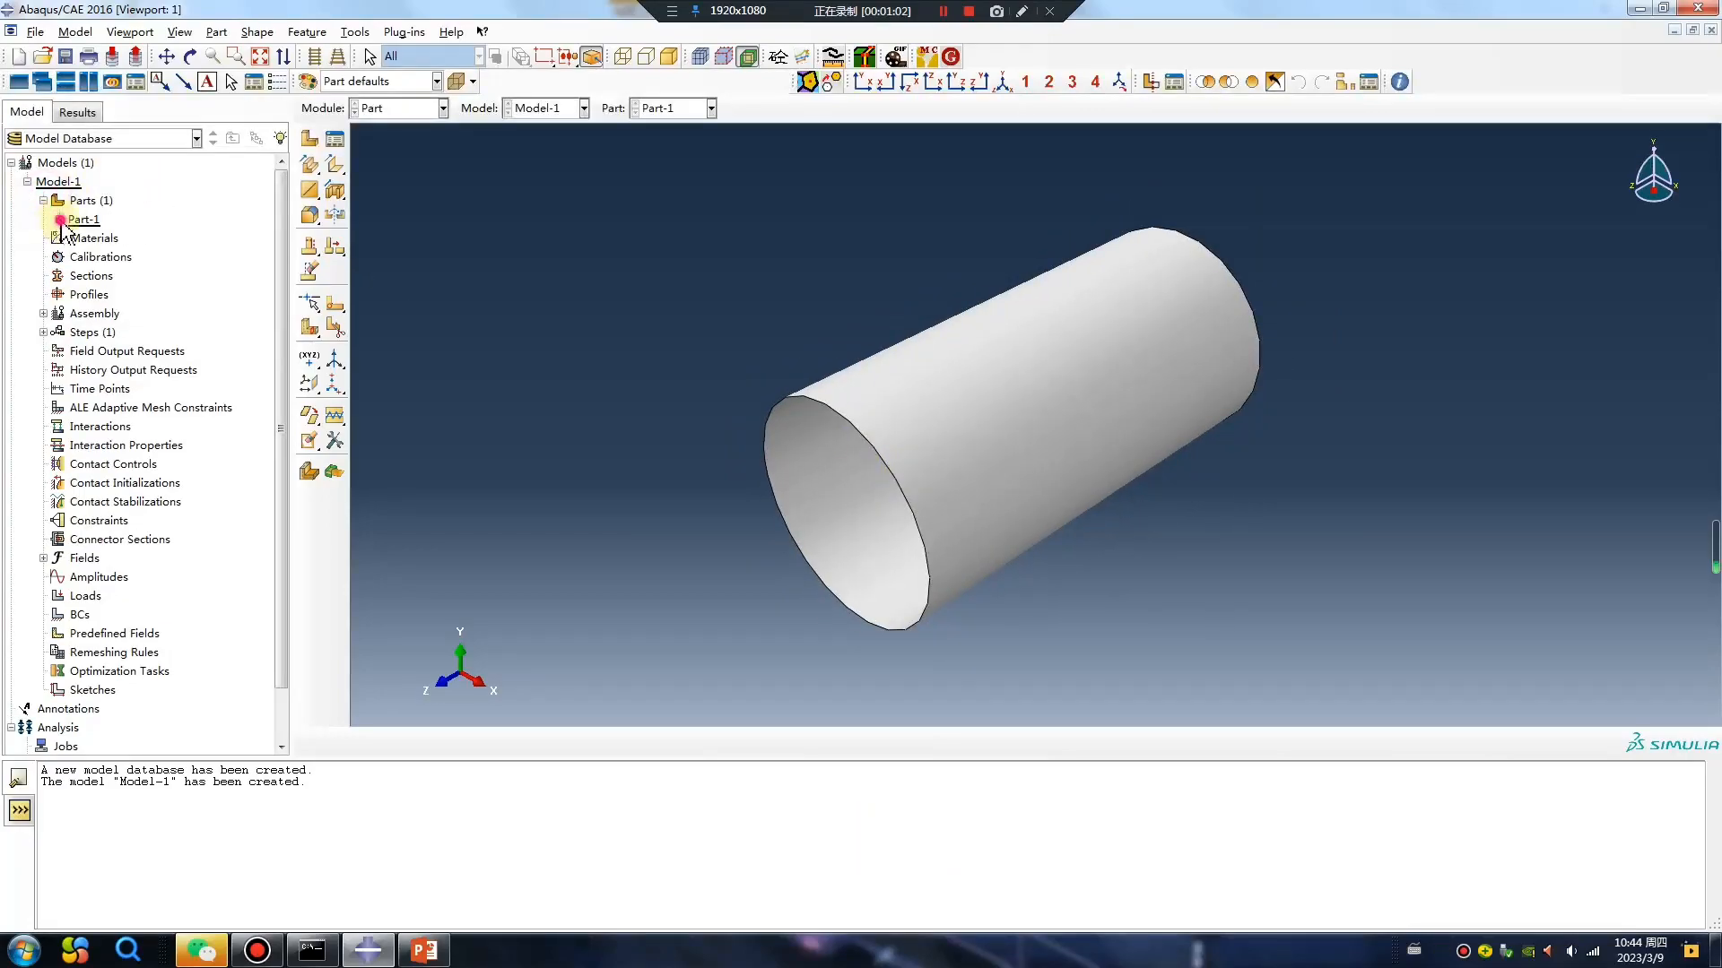
pyautogui.click(60, 219)
pyautogui.click(75, 238)
pyautogui.doubleClick(135, 256)
pyautogui.click(61, 193)
pyautogui.write('25')
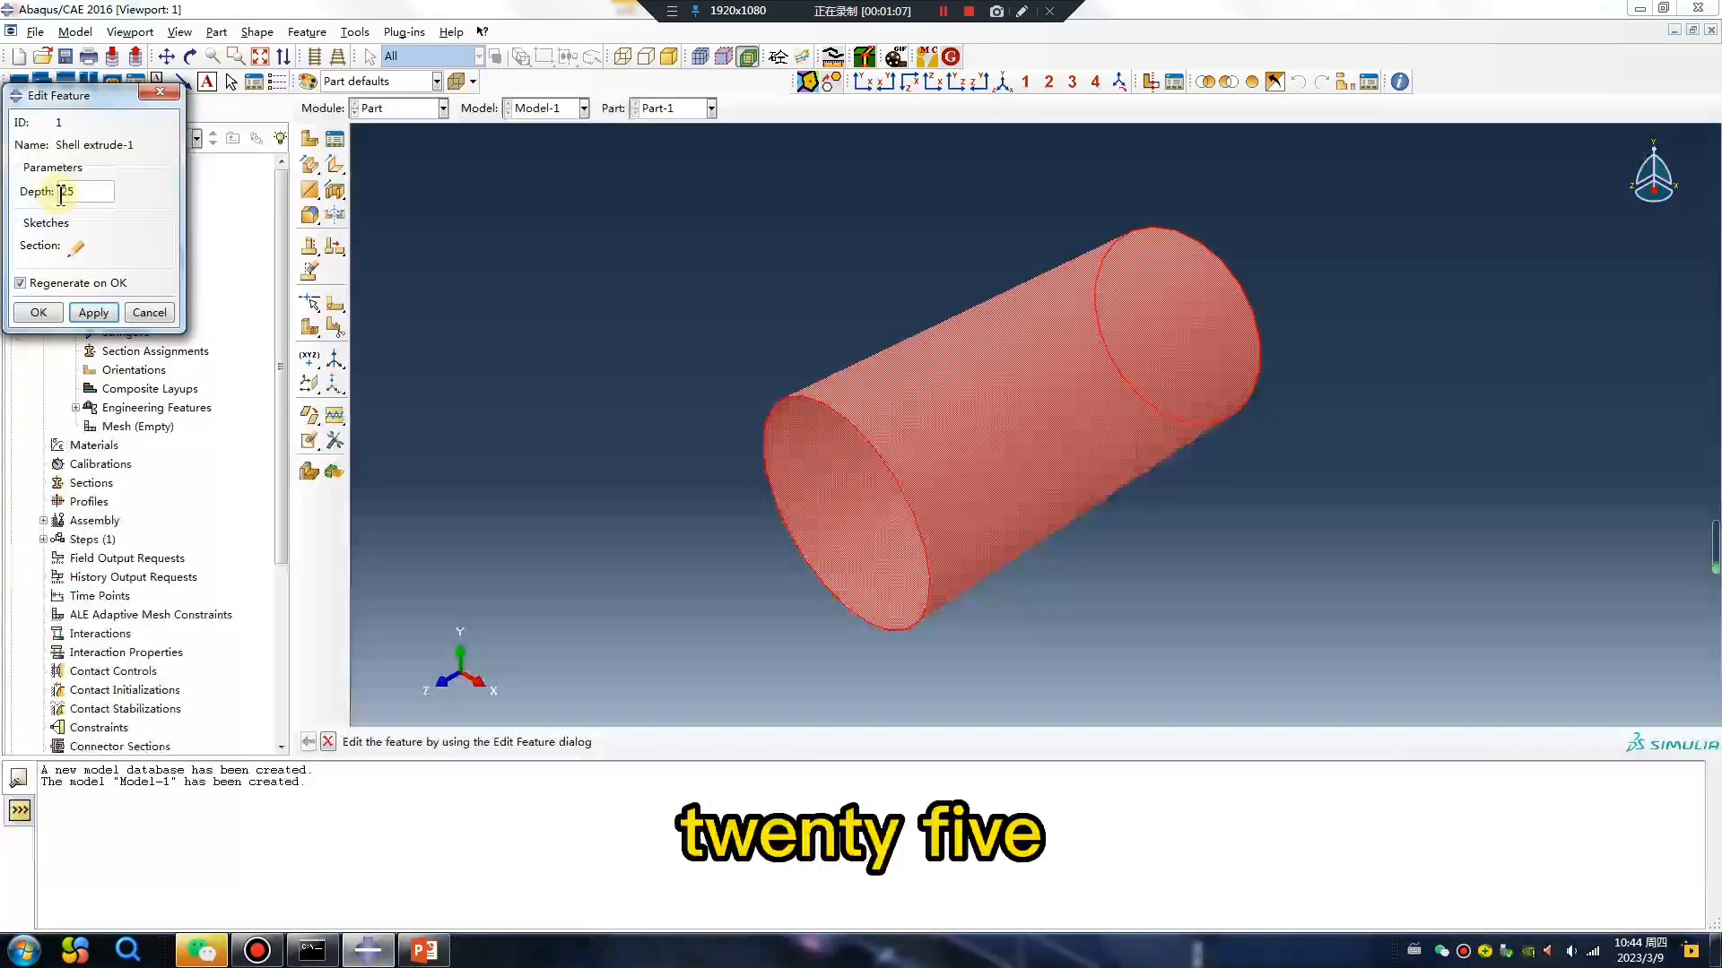
pyautogui.click(39, 312)
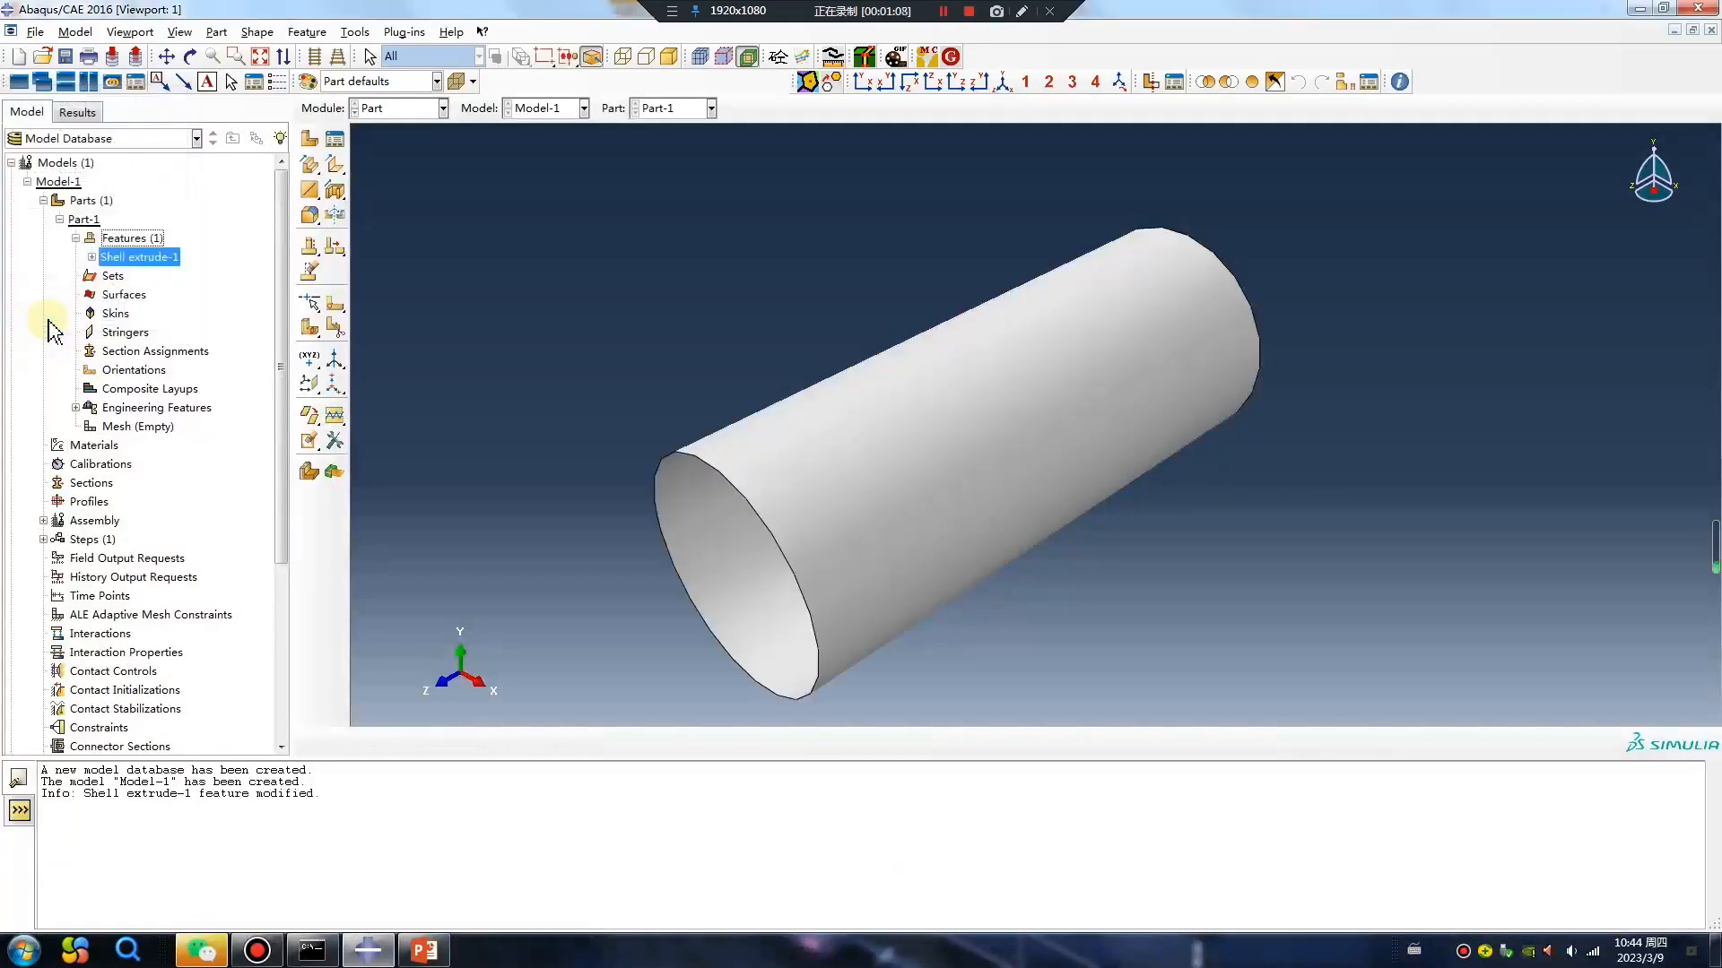
# In the Property module, create an isotropic elastic material with a Young's modulus of 2e5 and a Poisson's ratio of 0.3.
pyautogui.click(420, 108)
pyautogui.click(416, 144)
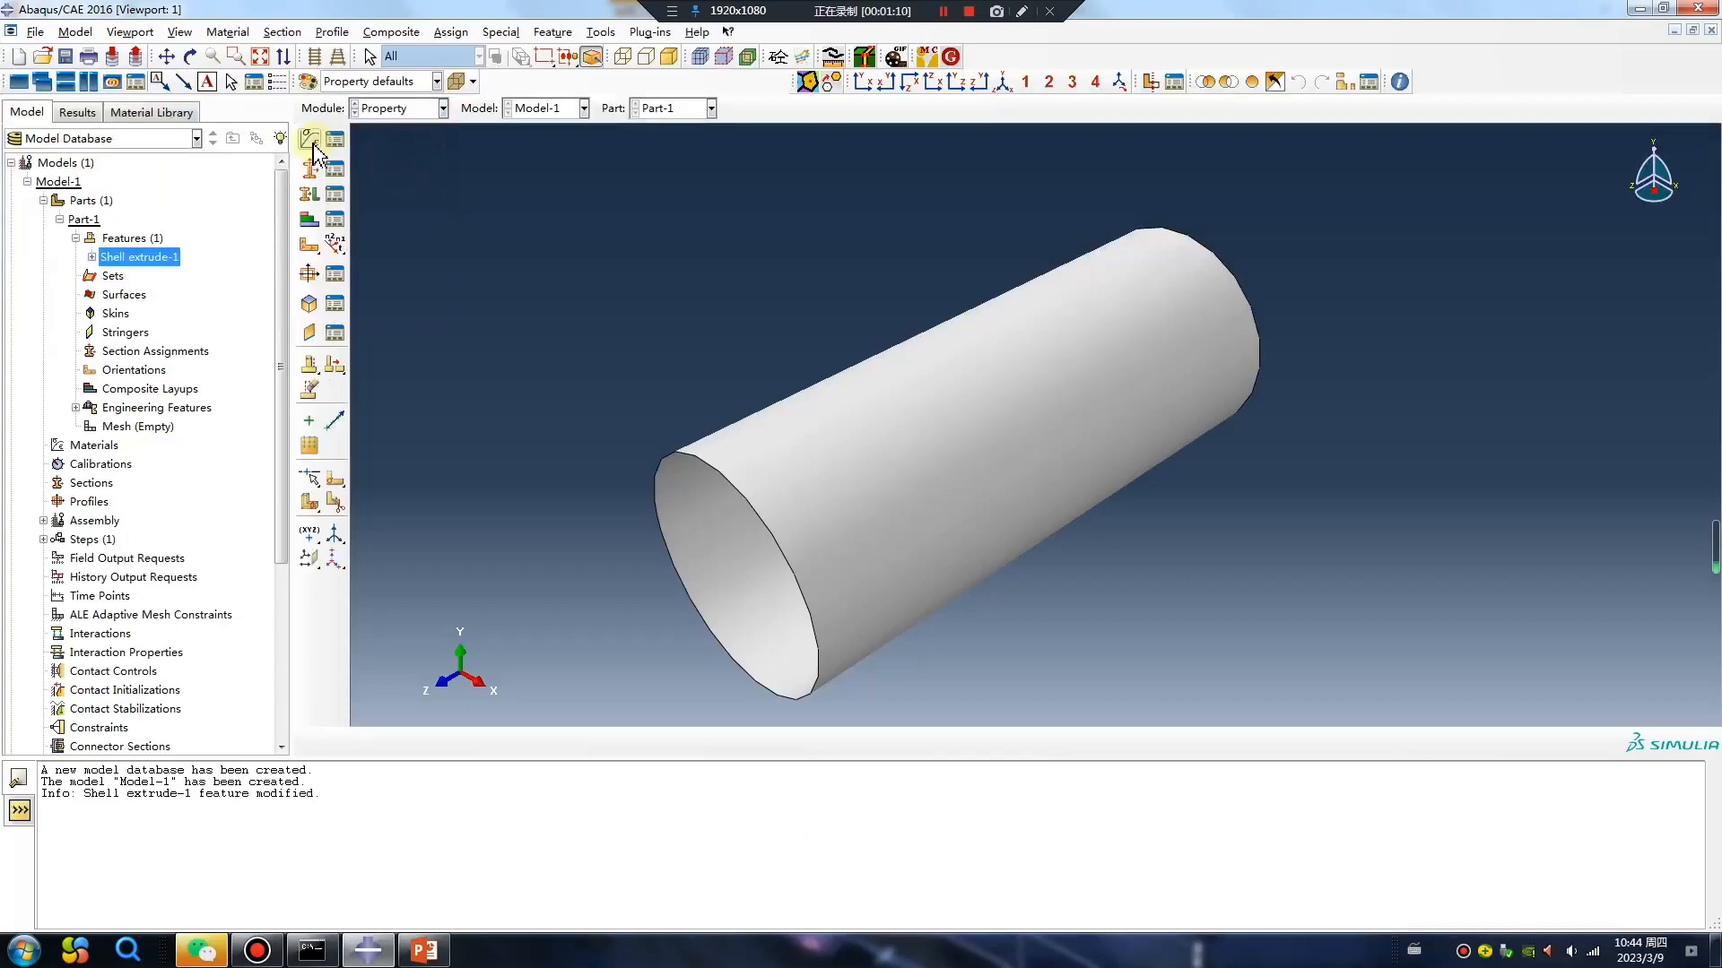
pyautogui.click(309, 141)
pyautogui.click(678, 380)
pyautogui.moveTo(708, 401)
pyautogui.click(935, 403)
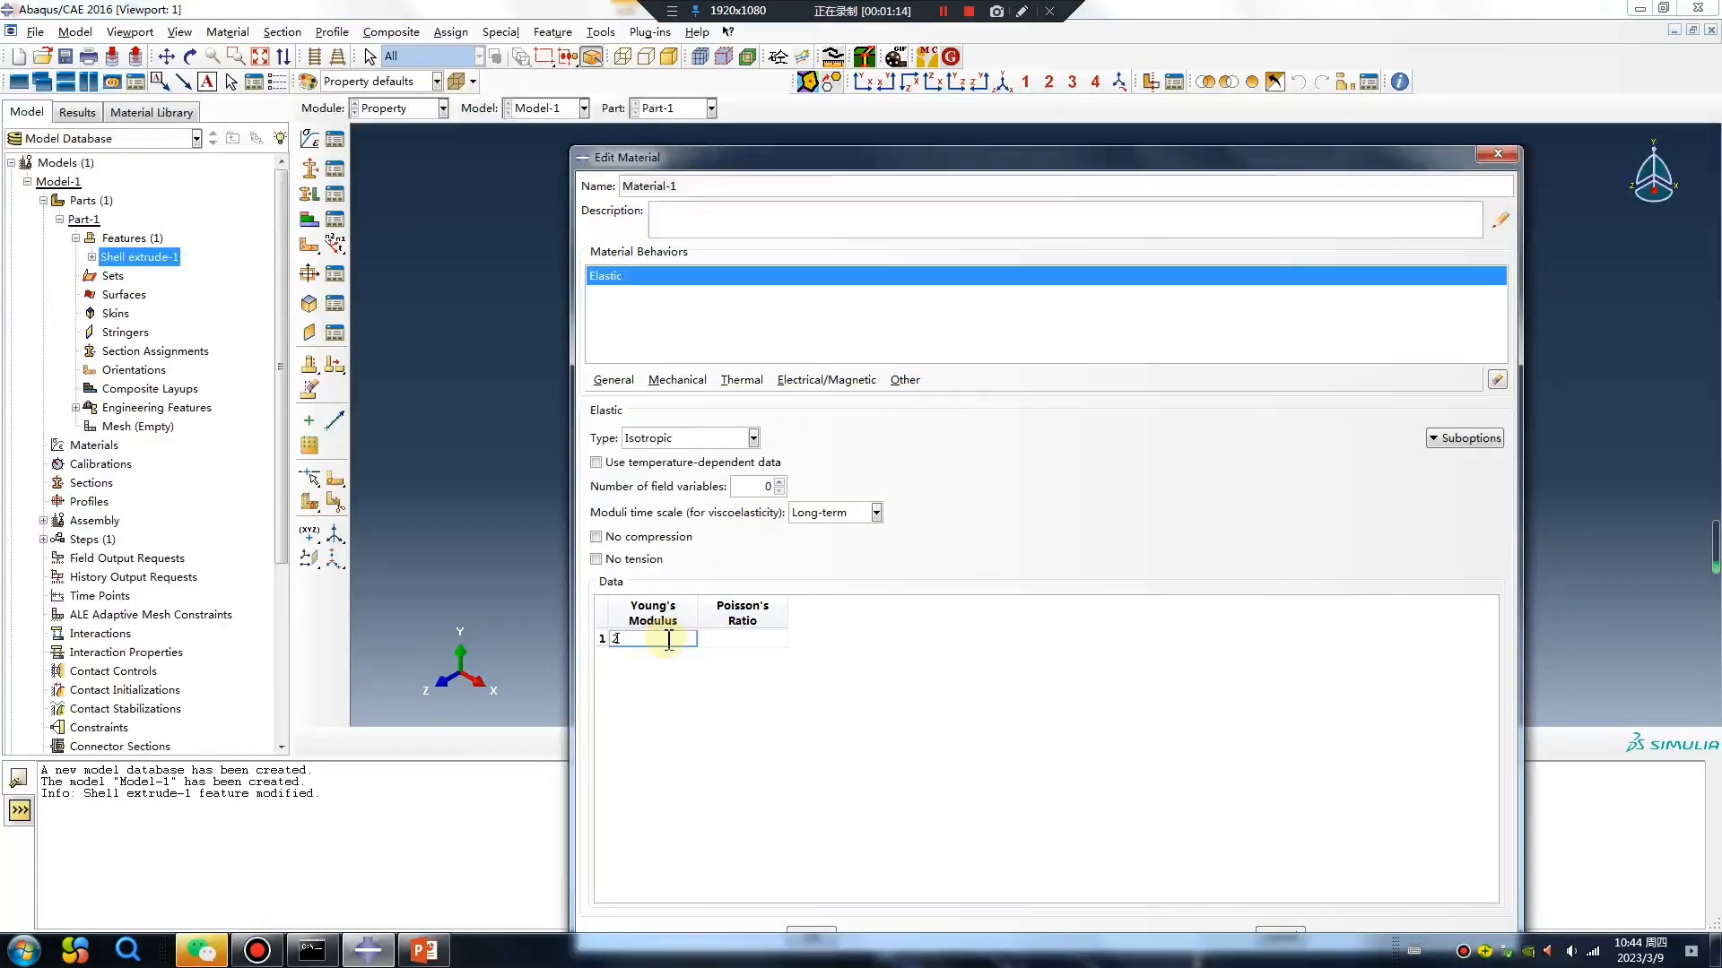
pyautogui.click(758, 645)
pyautogui.write('0.3')
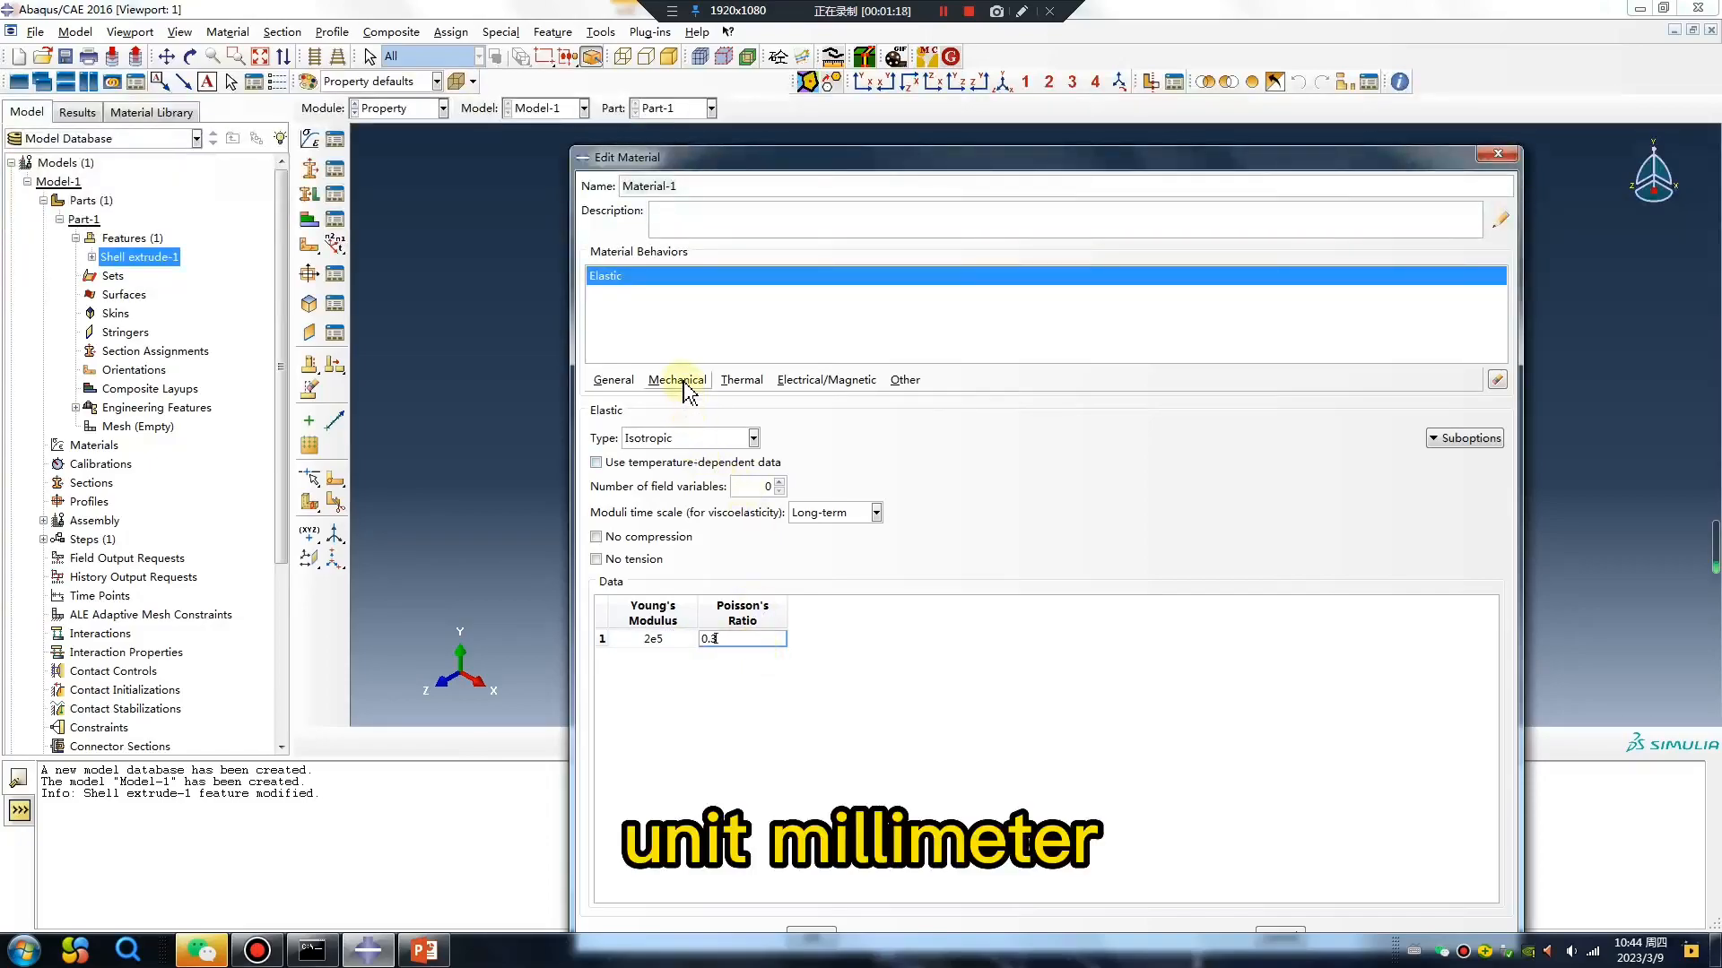
# Add a uniform mass density of 7.89e-9 to the material and save it.
pyautogui.click(683, 387)
pyautogui.moveTo(698, 422)
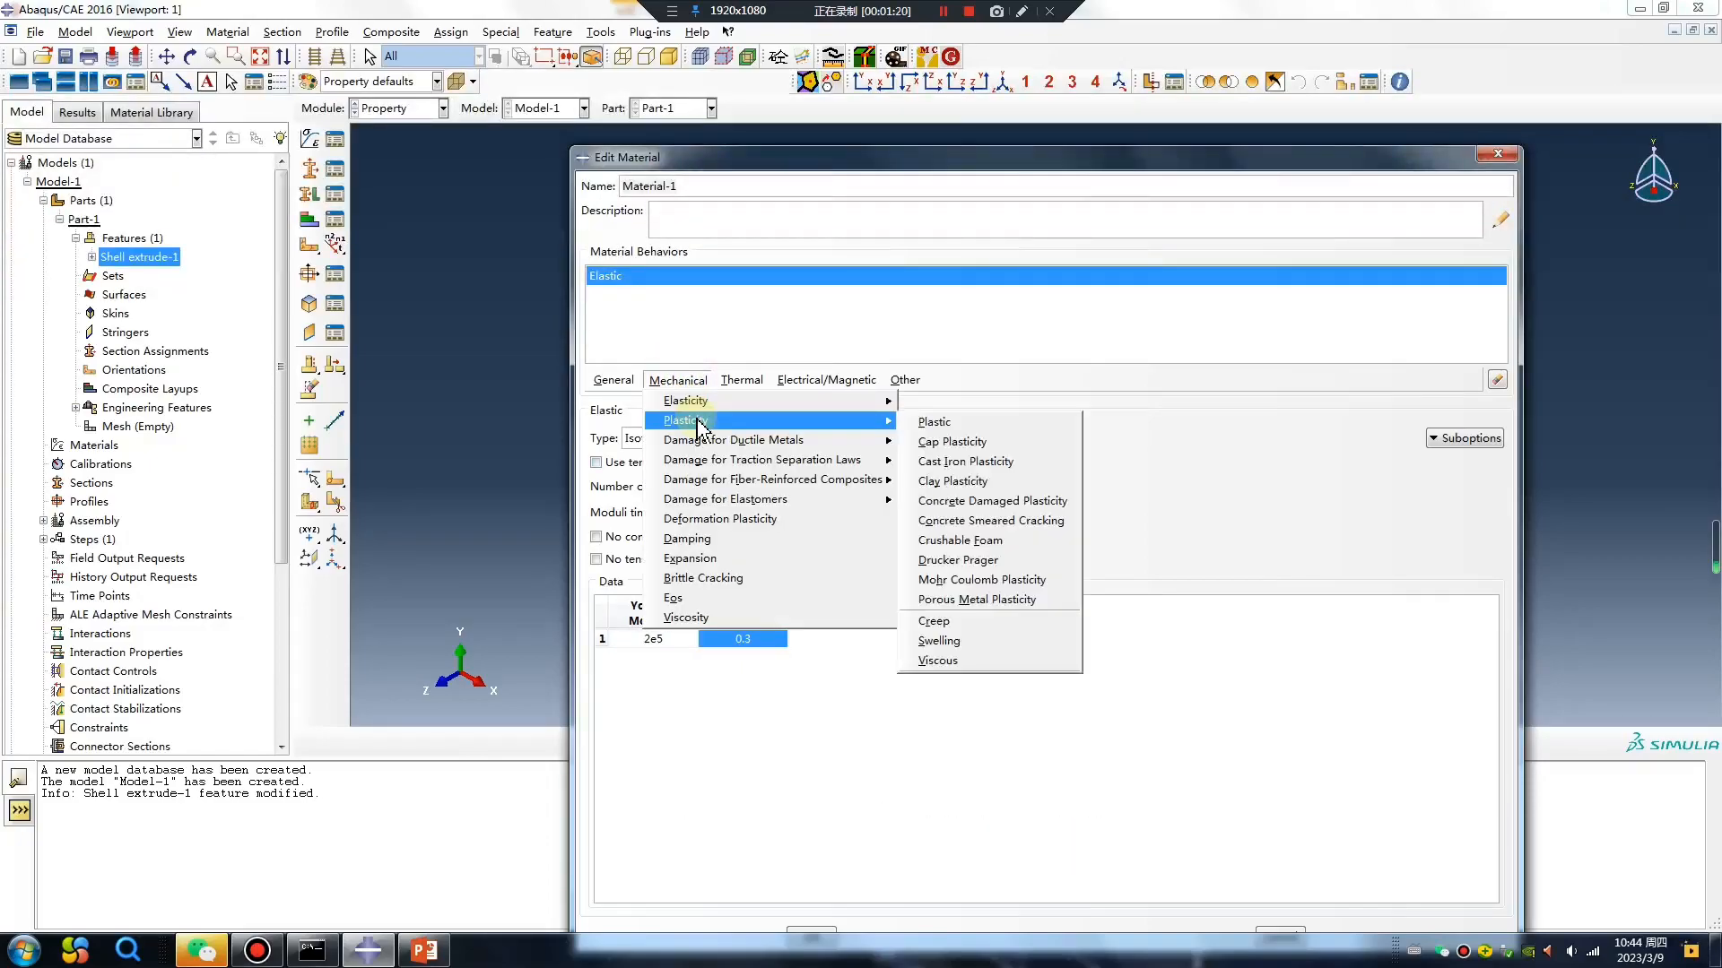
pyautogui.click(613, 380)
pyautogui.click(632, 402)
pyautogui.click(659, 564)
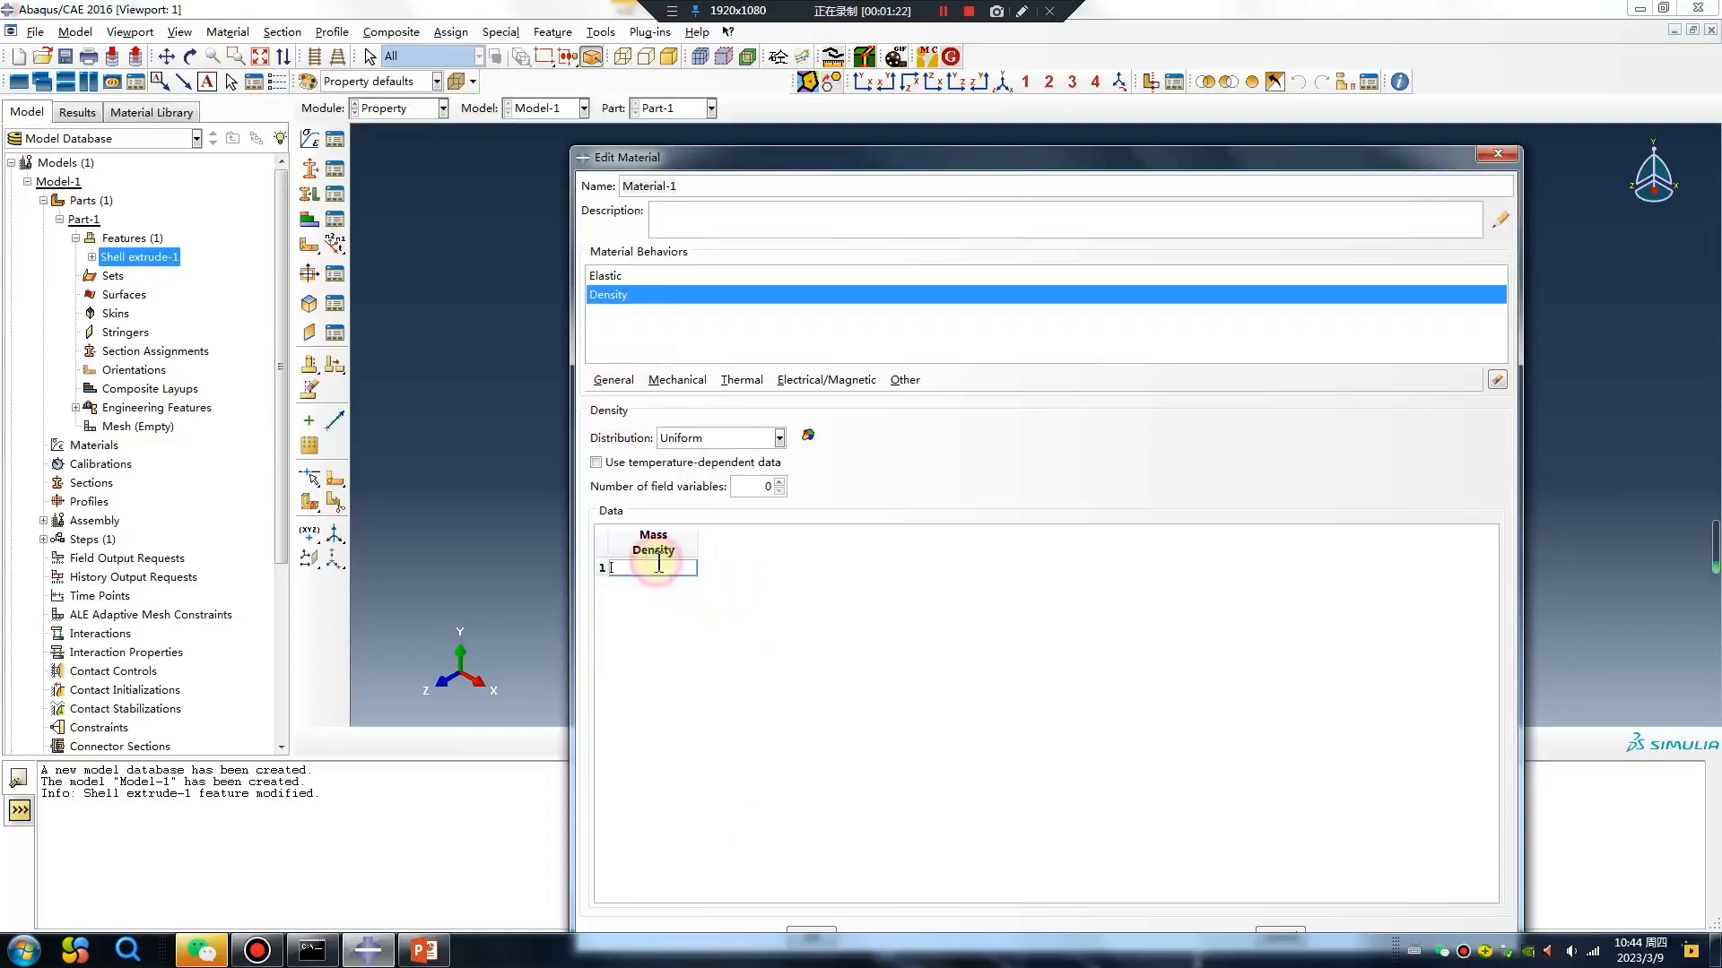
pyautogui.write('7.89e-9')
pyautogui.click(834, 937)
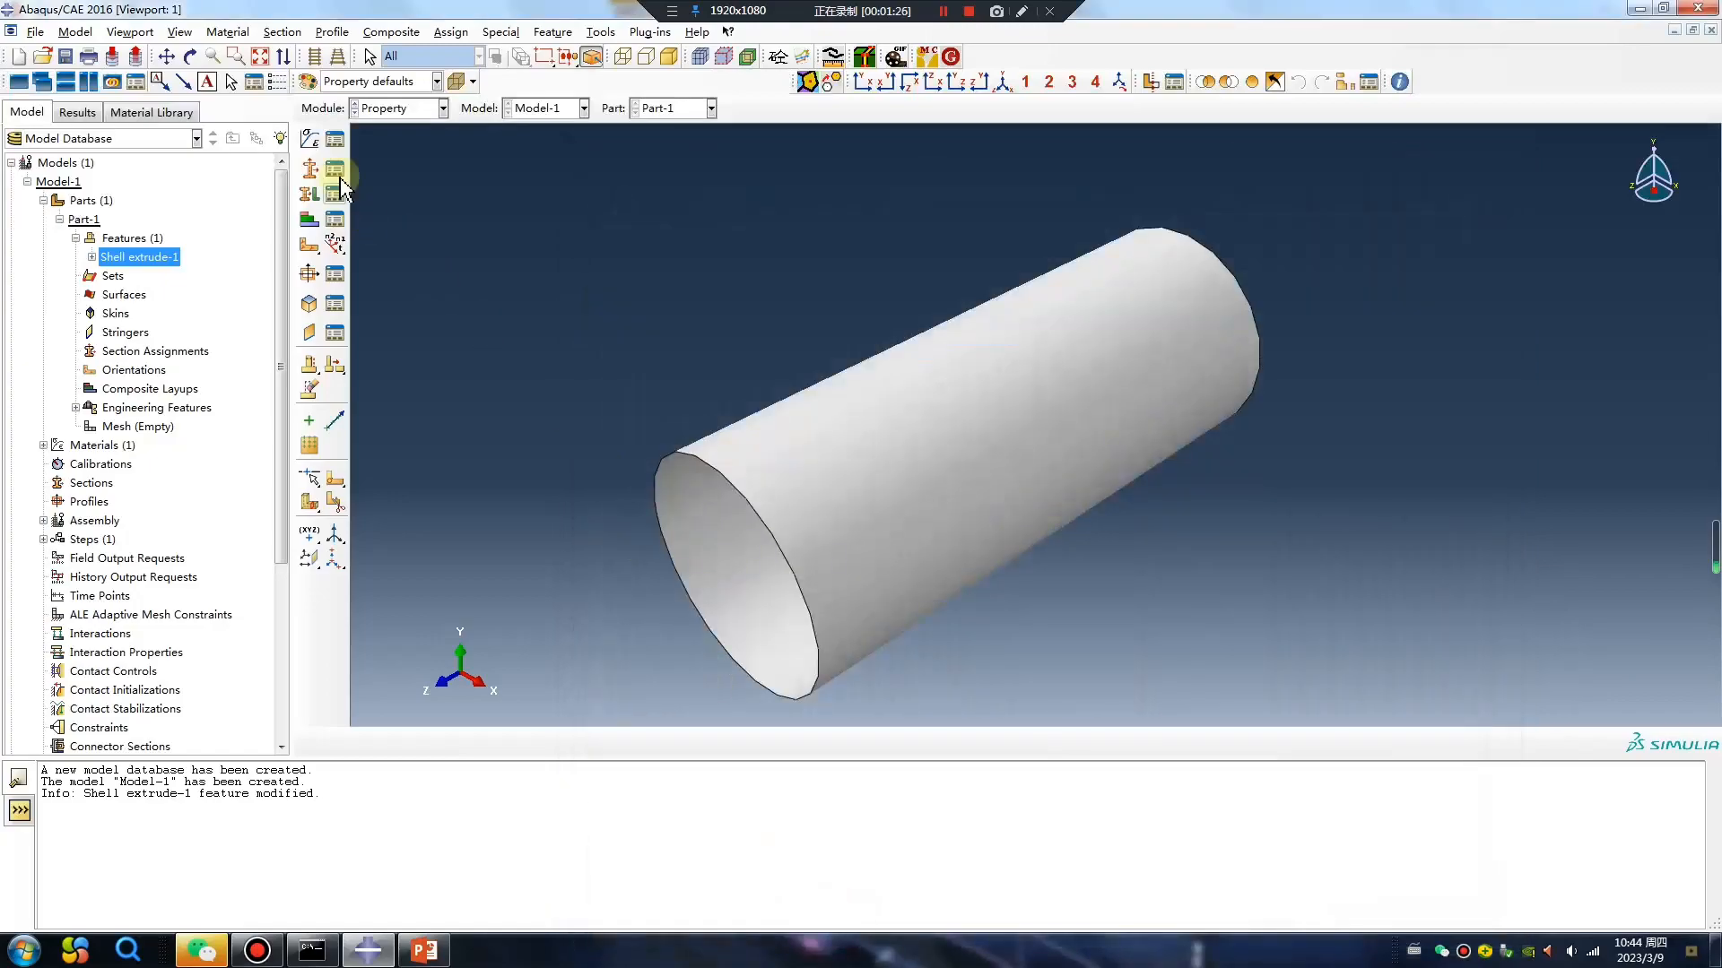
# Create a homogeneous shell section that uses Material-1, giving it a shell thickness value.
pyautogui.click(309, 168)
pyautogui.click(27, 274)
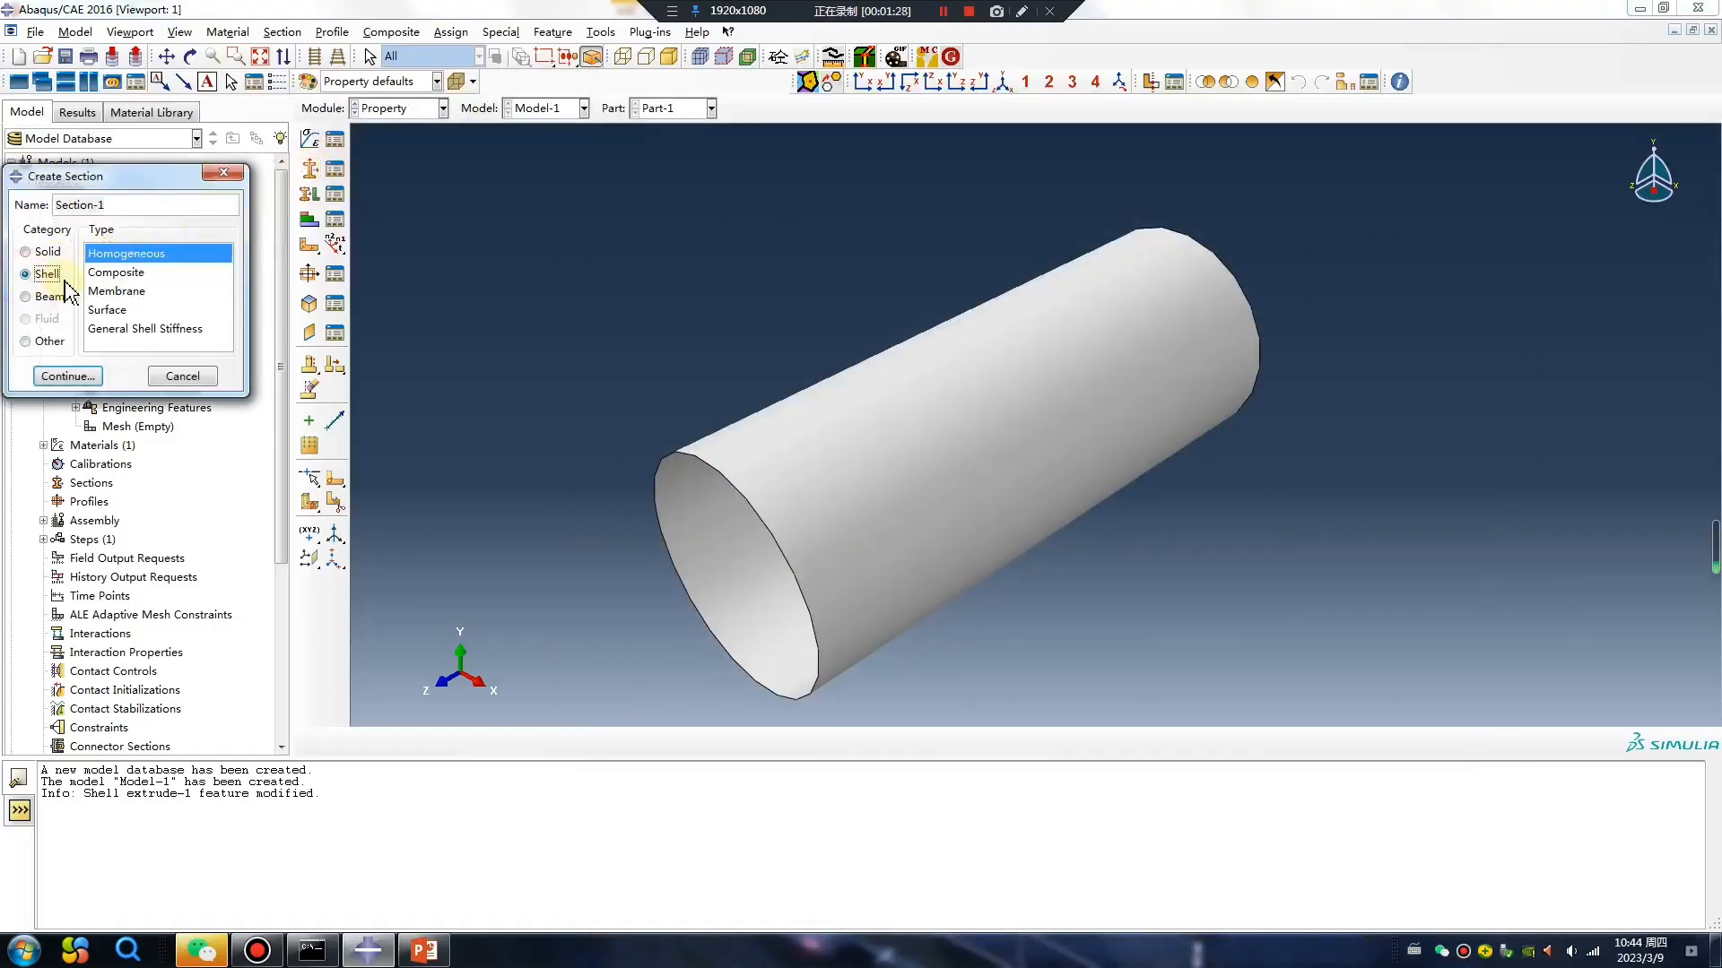
pyautogui.click(70, 377)
pyautogui.click(271, 250)
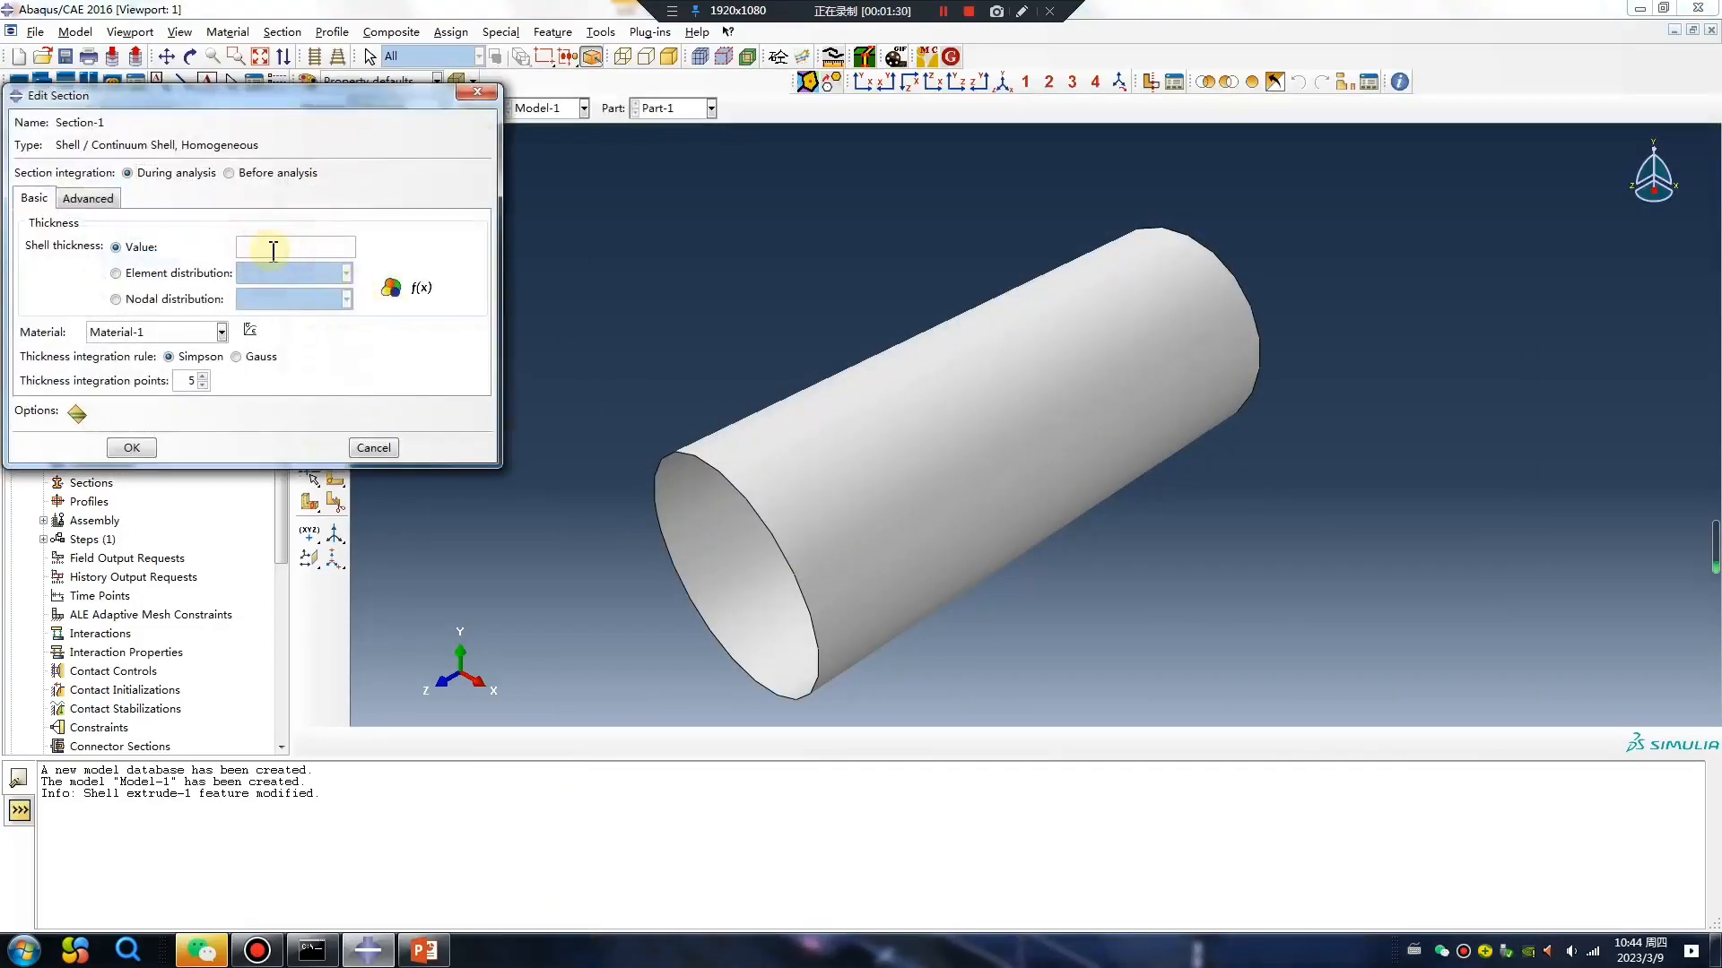
pyautogui.click(138, 447)
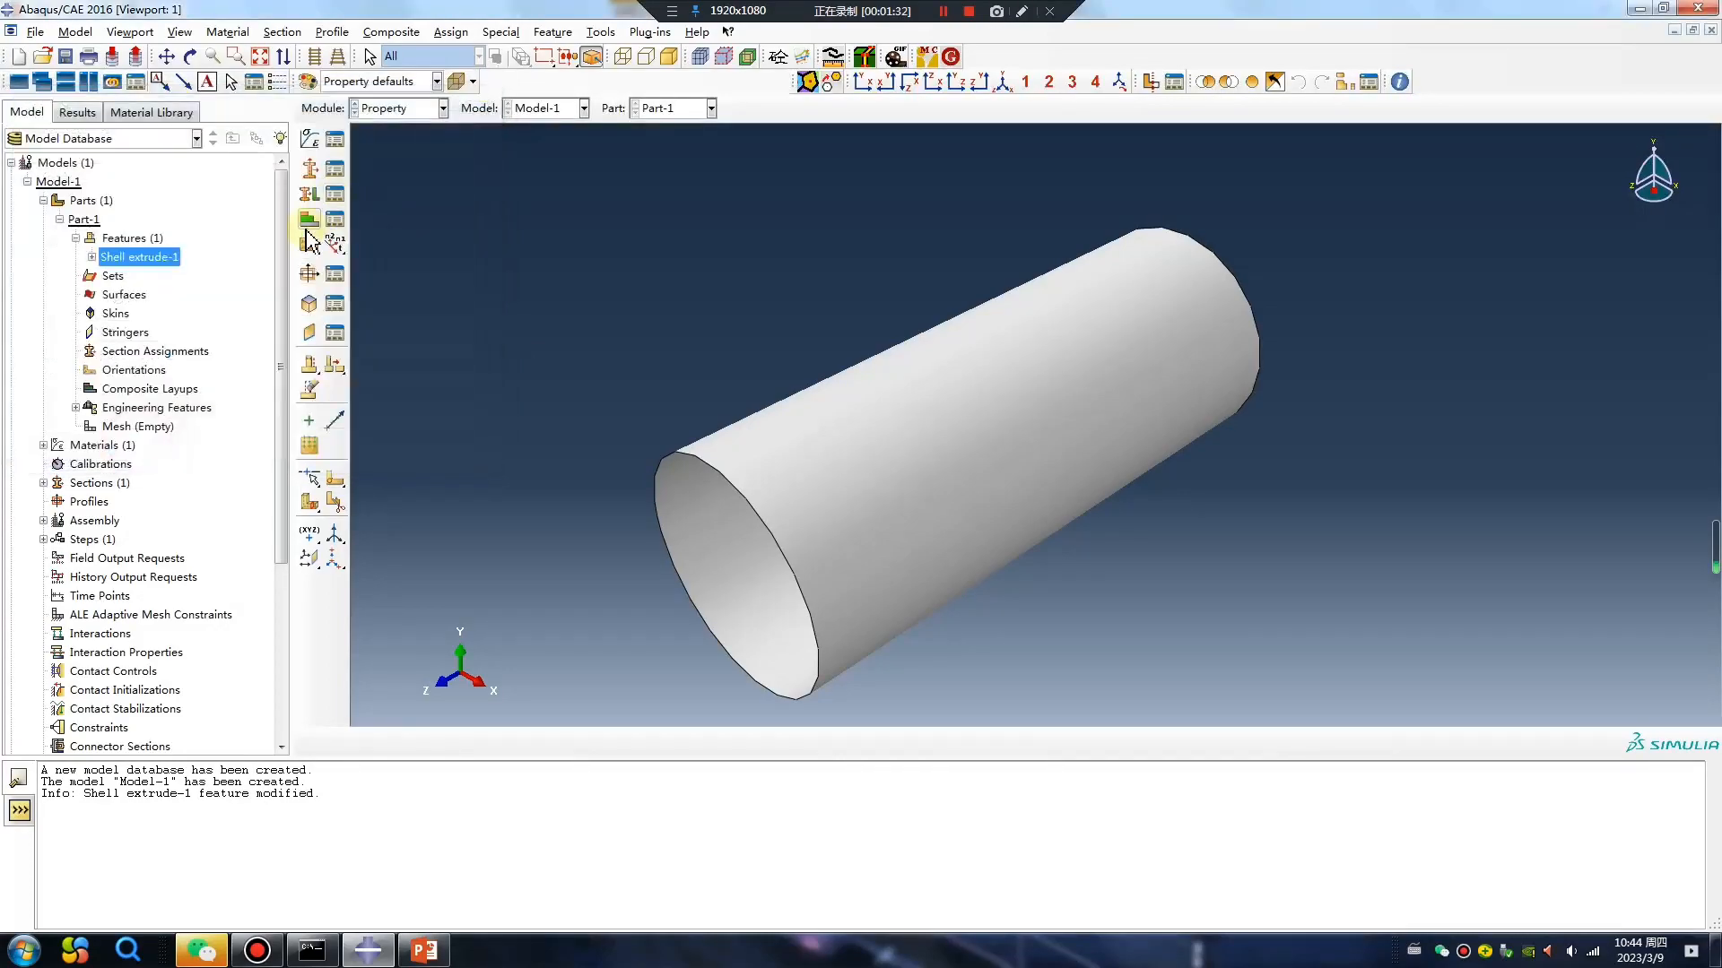
# Assign the shell section to the whole cylinder with the middle surface as the shell offset.
pyautogui.click(308, 195)
pyautogui.click(876, 442)
pyautogui.middleClick(576, 491)
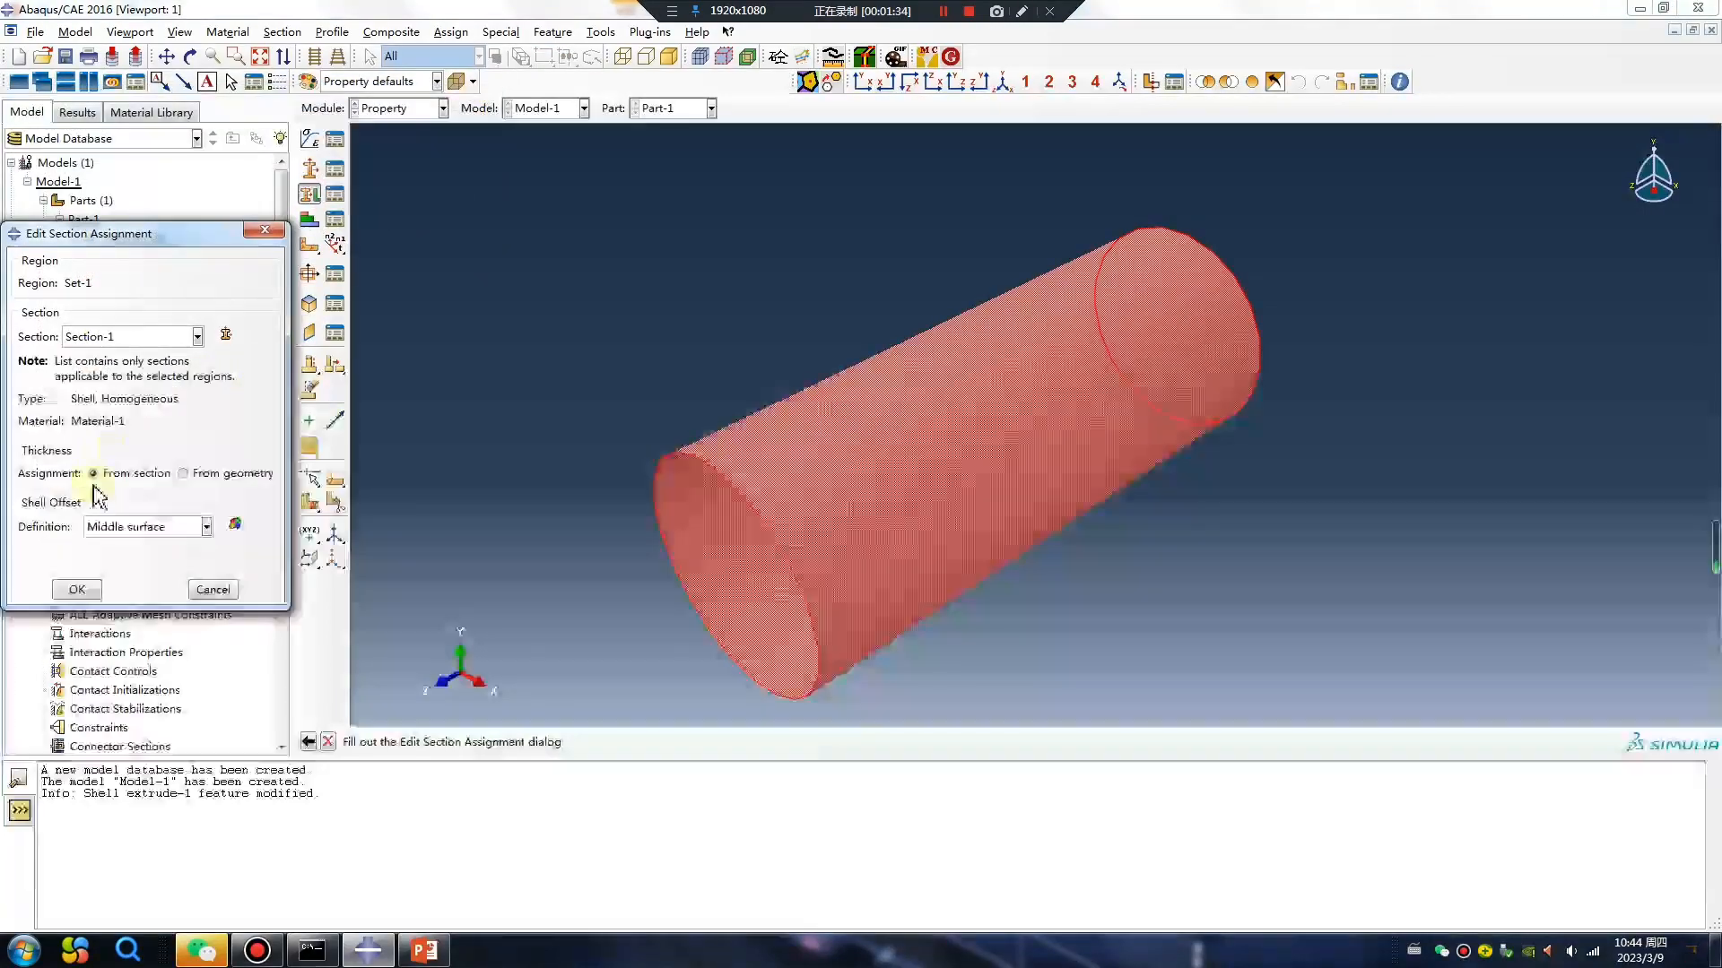
pyautogui.click(90, 596)
# In the Assembly module, add an instance of the cylinder part to the assembly.
pyautogui.click(399, 108)
pyautogui.click(394, 167)
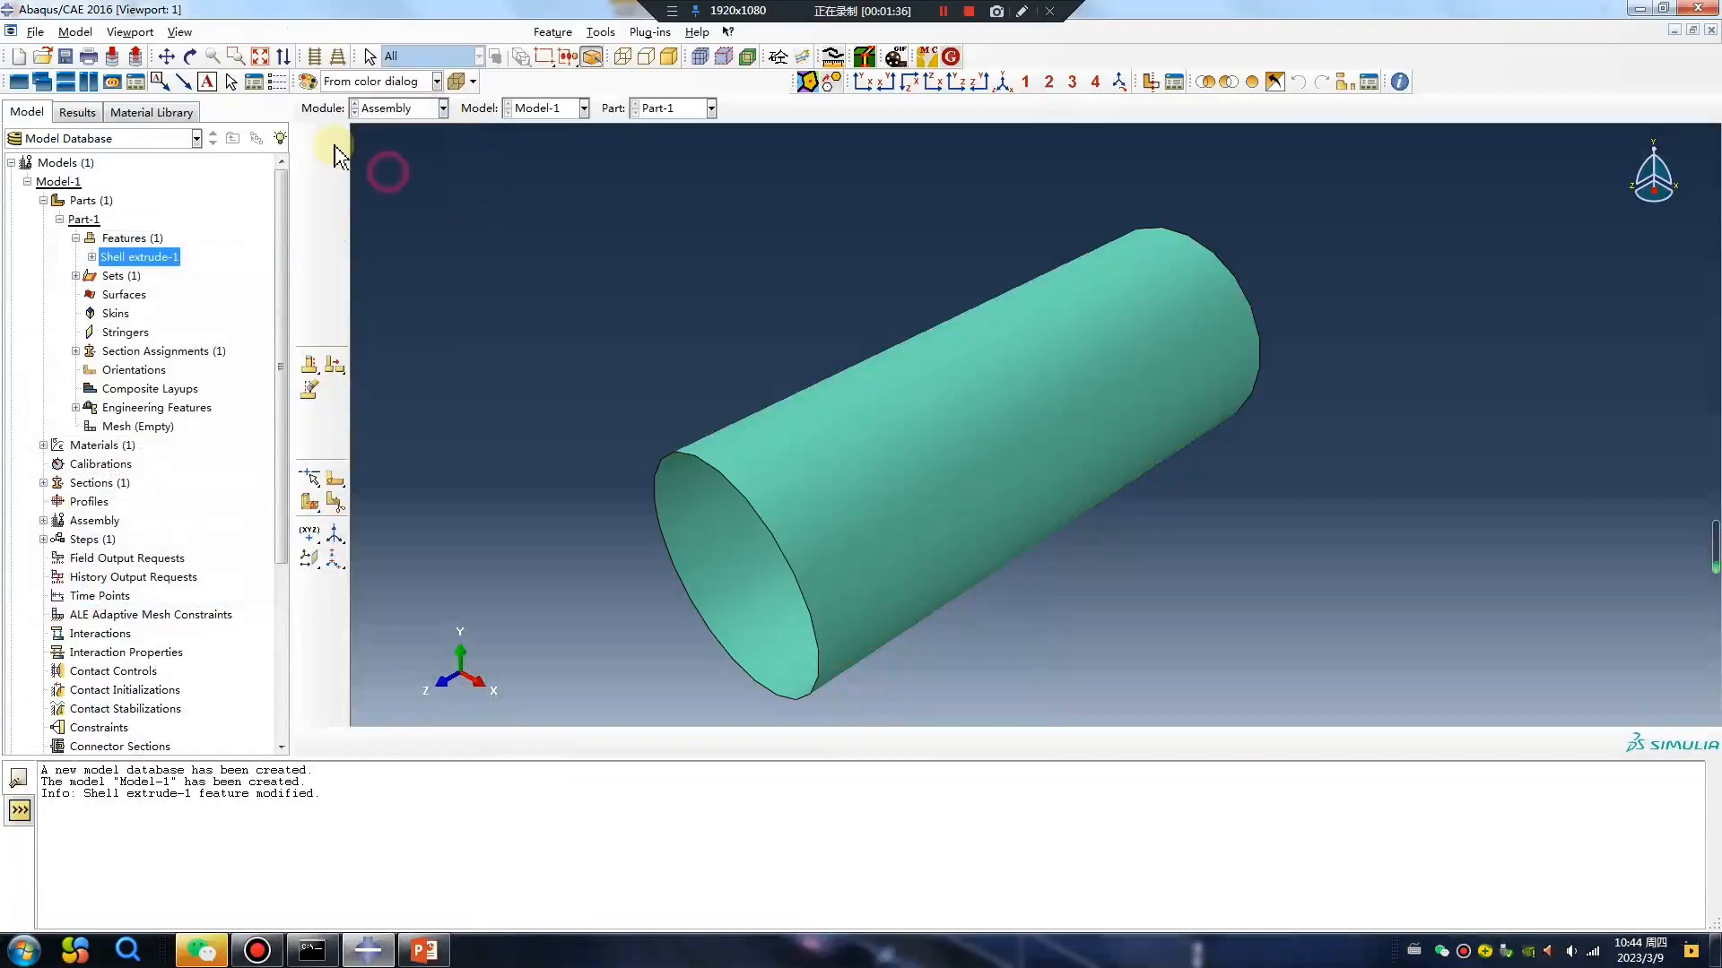
pyautogui.click(310, 139)
pyautogui.click(54, 603)
# In the Step module, create a Static, General step after Initial with Nlgeom turned on.
pyautogui.click(421, 107)
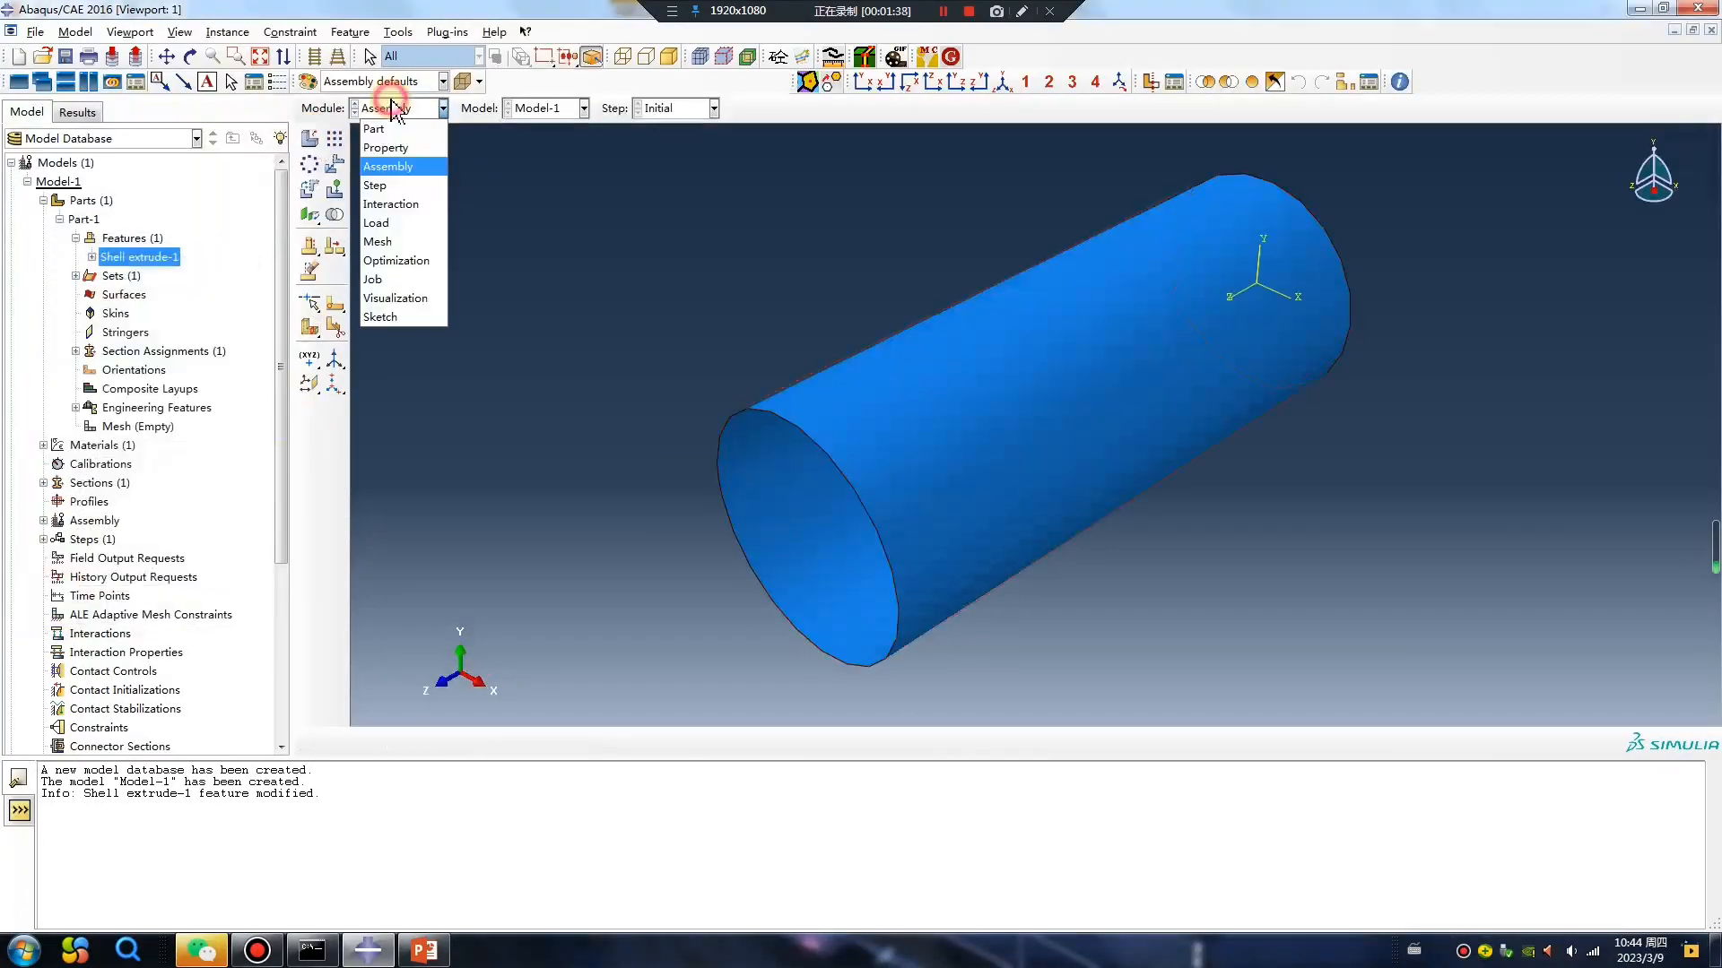
pyautogui.click(386, 186)
pyautogui.click(310, 139)
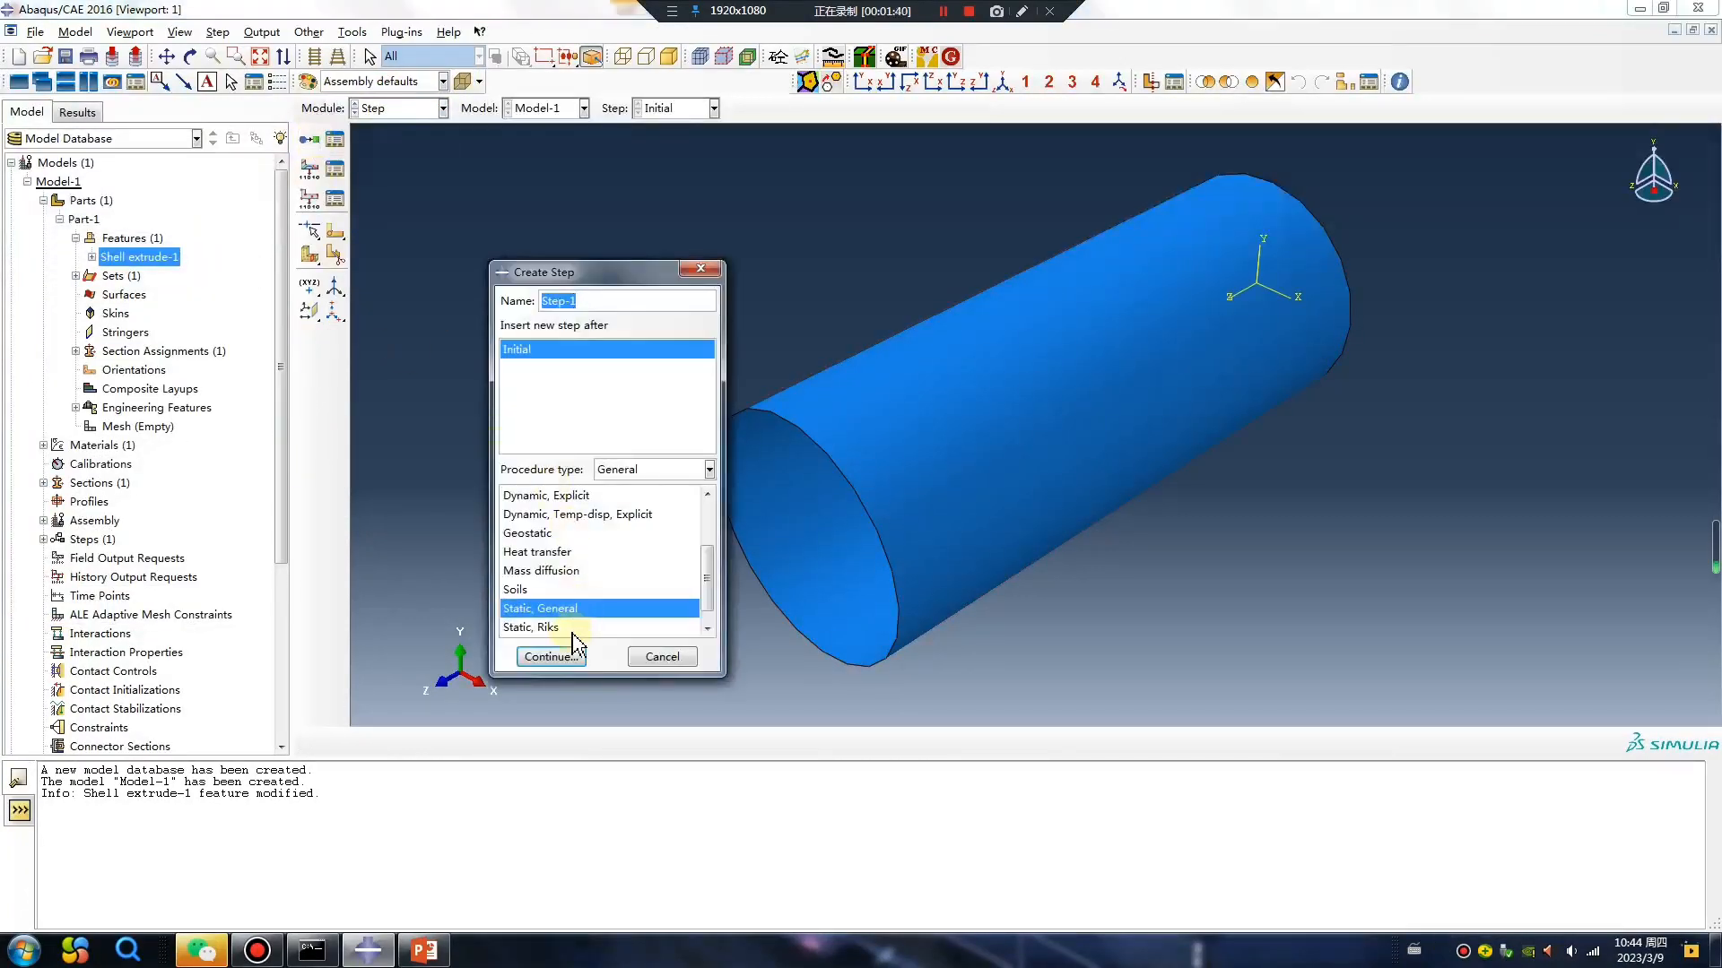
pyautogui.click(551, 657)
pyautogui.click(312, 425)
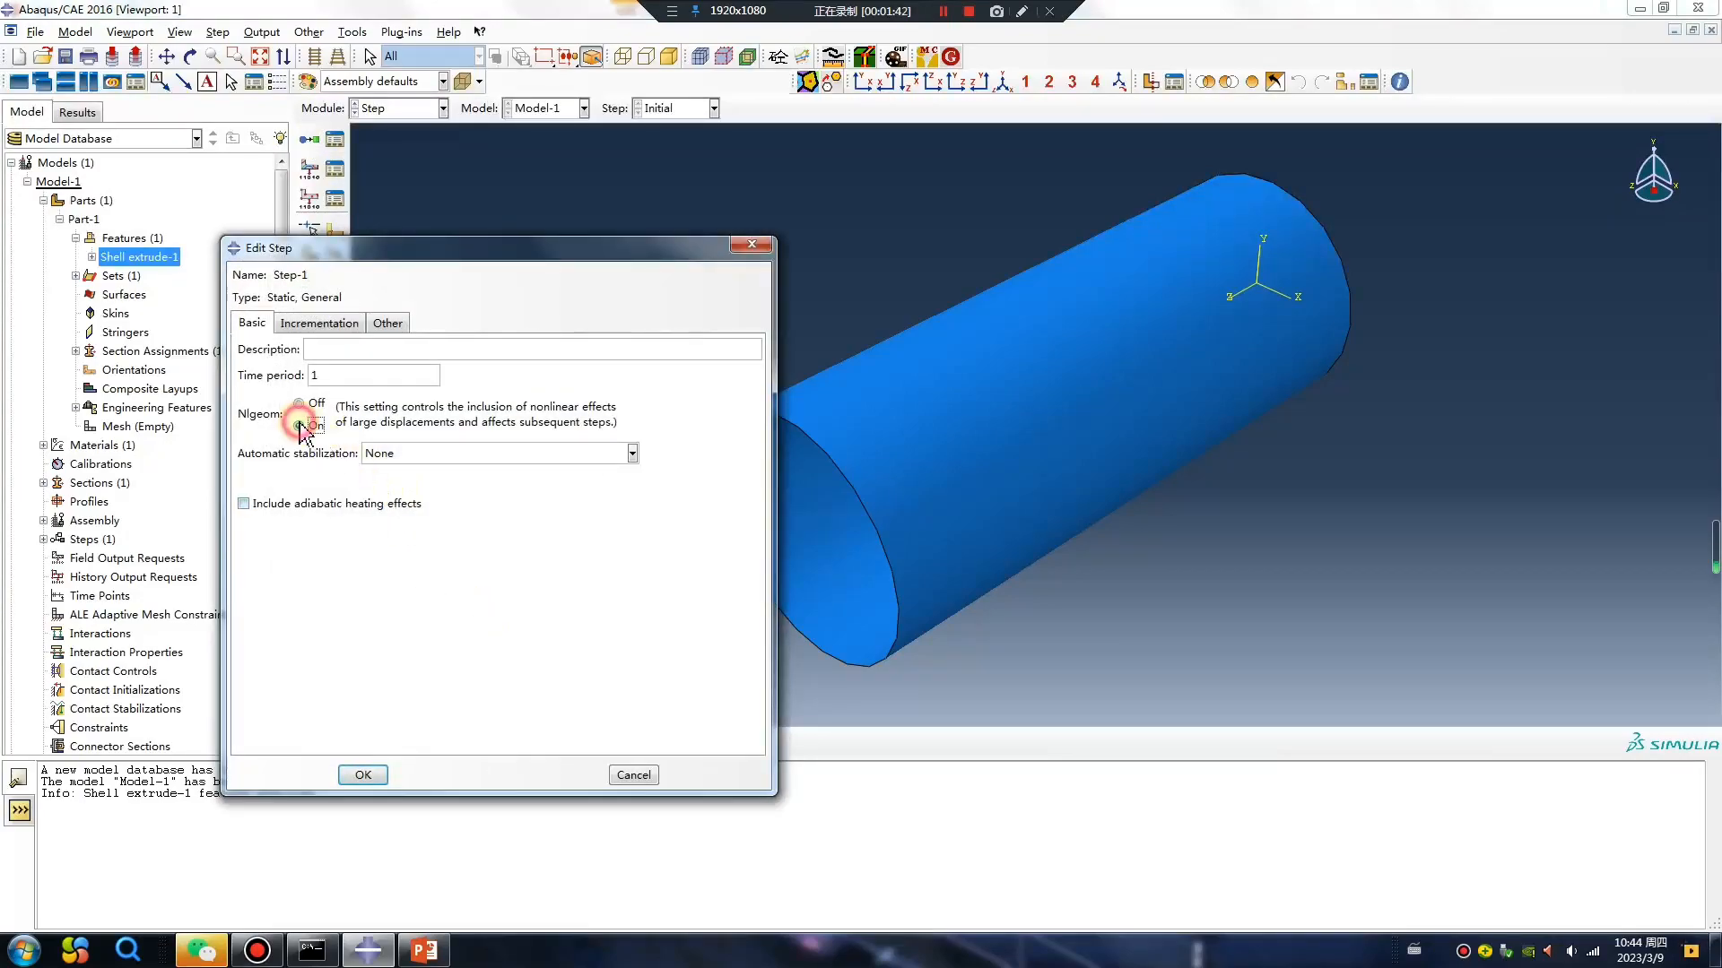
# Set the step's maximum number of increments to 10000, initial increment size to 0.01 and maximum to 0.1.
pyautogui.click(342, 332)
pyautogui.doubleClick(346, 418)
pyautogui.click(451, 373)
pyautogui.write('0000')
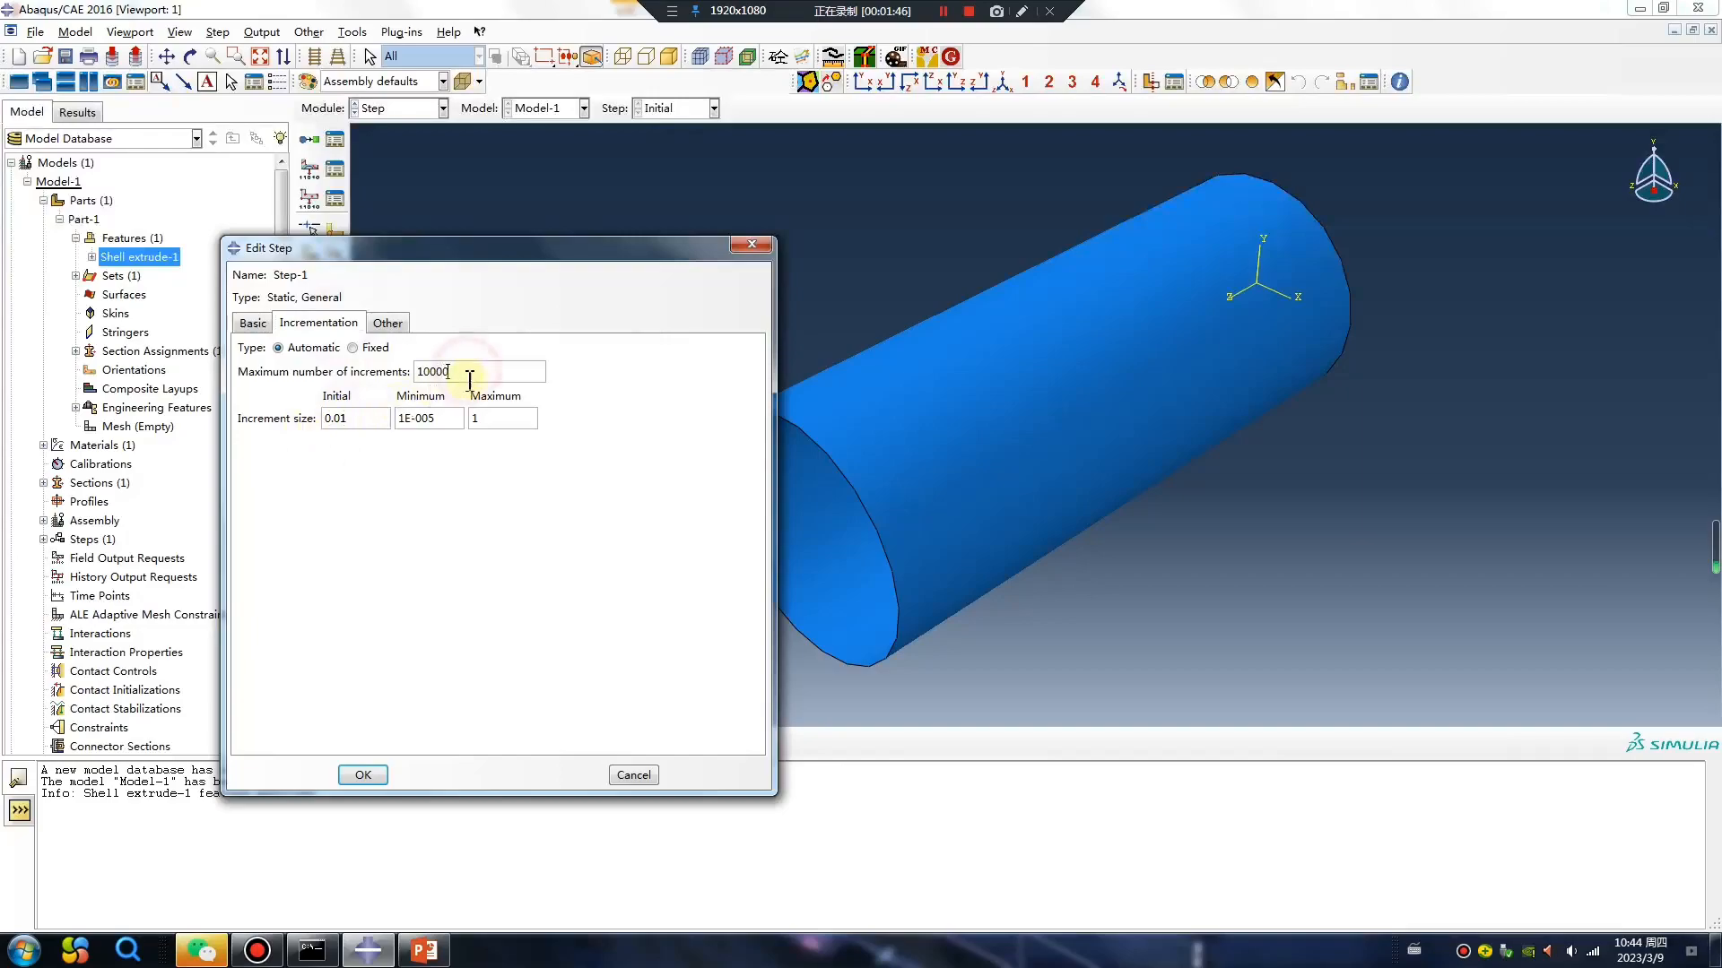
pyautogui.click(485, 419)
pyautogui.write('0.')
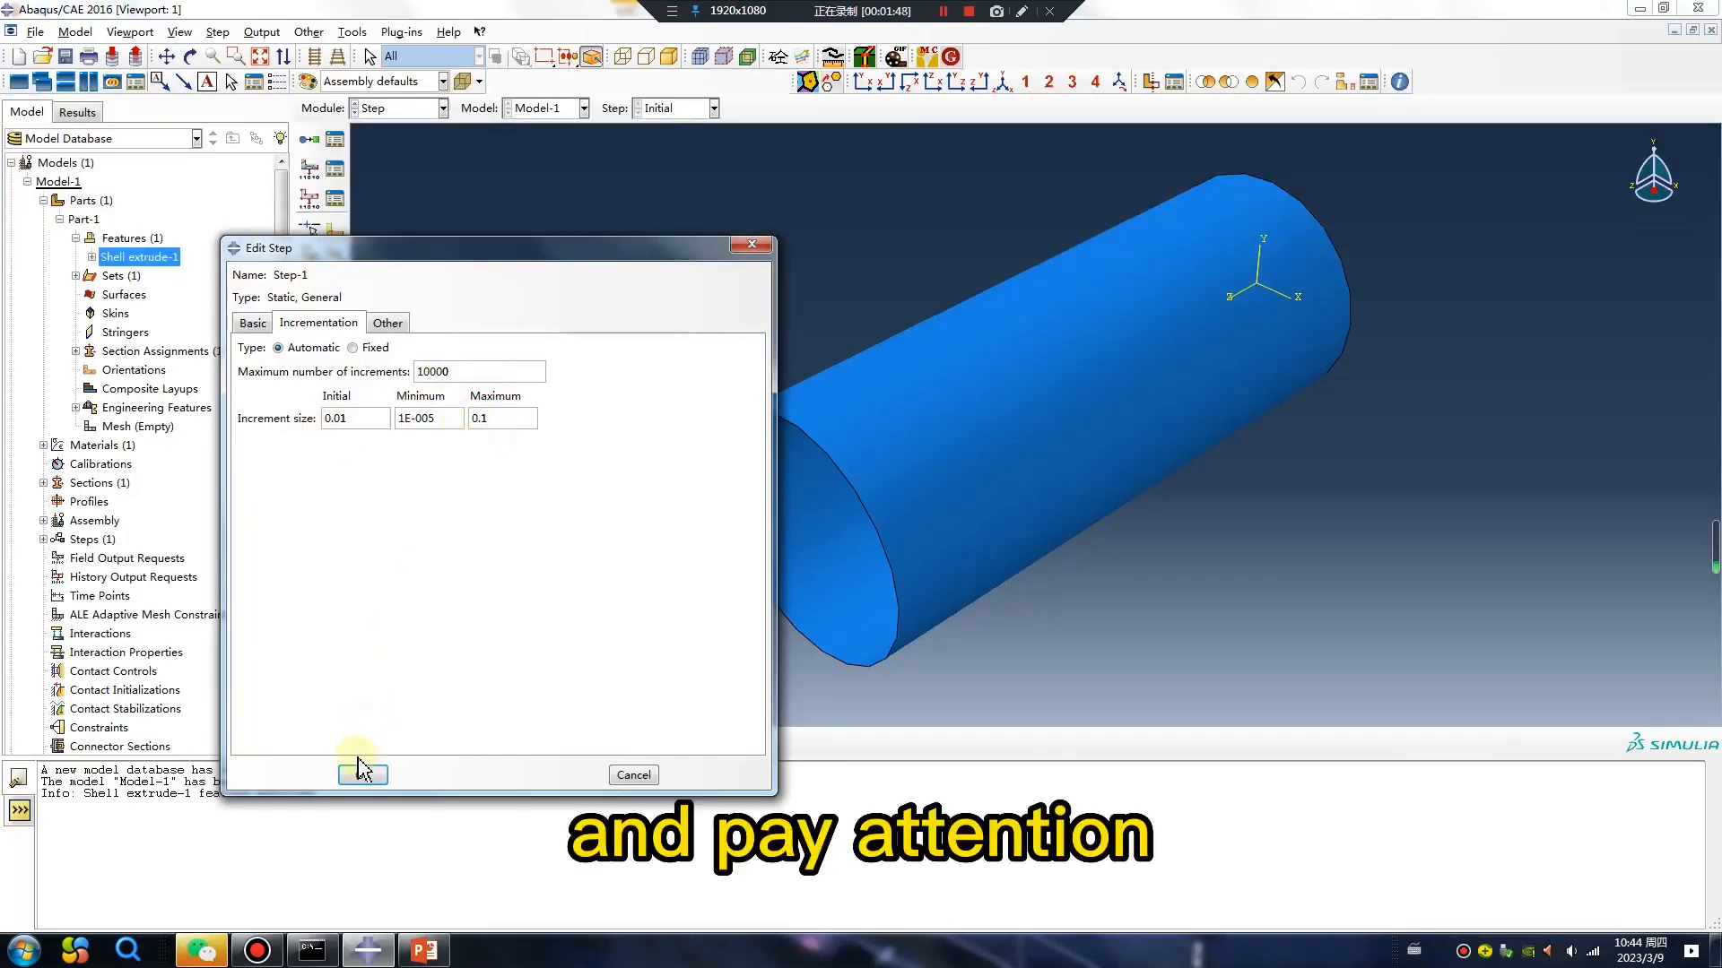
pyautogui.click(363, 774)
# Request restart output for Step-1 with a frequency of 1.
pyautogui.click(309, 32)
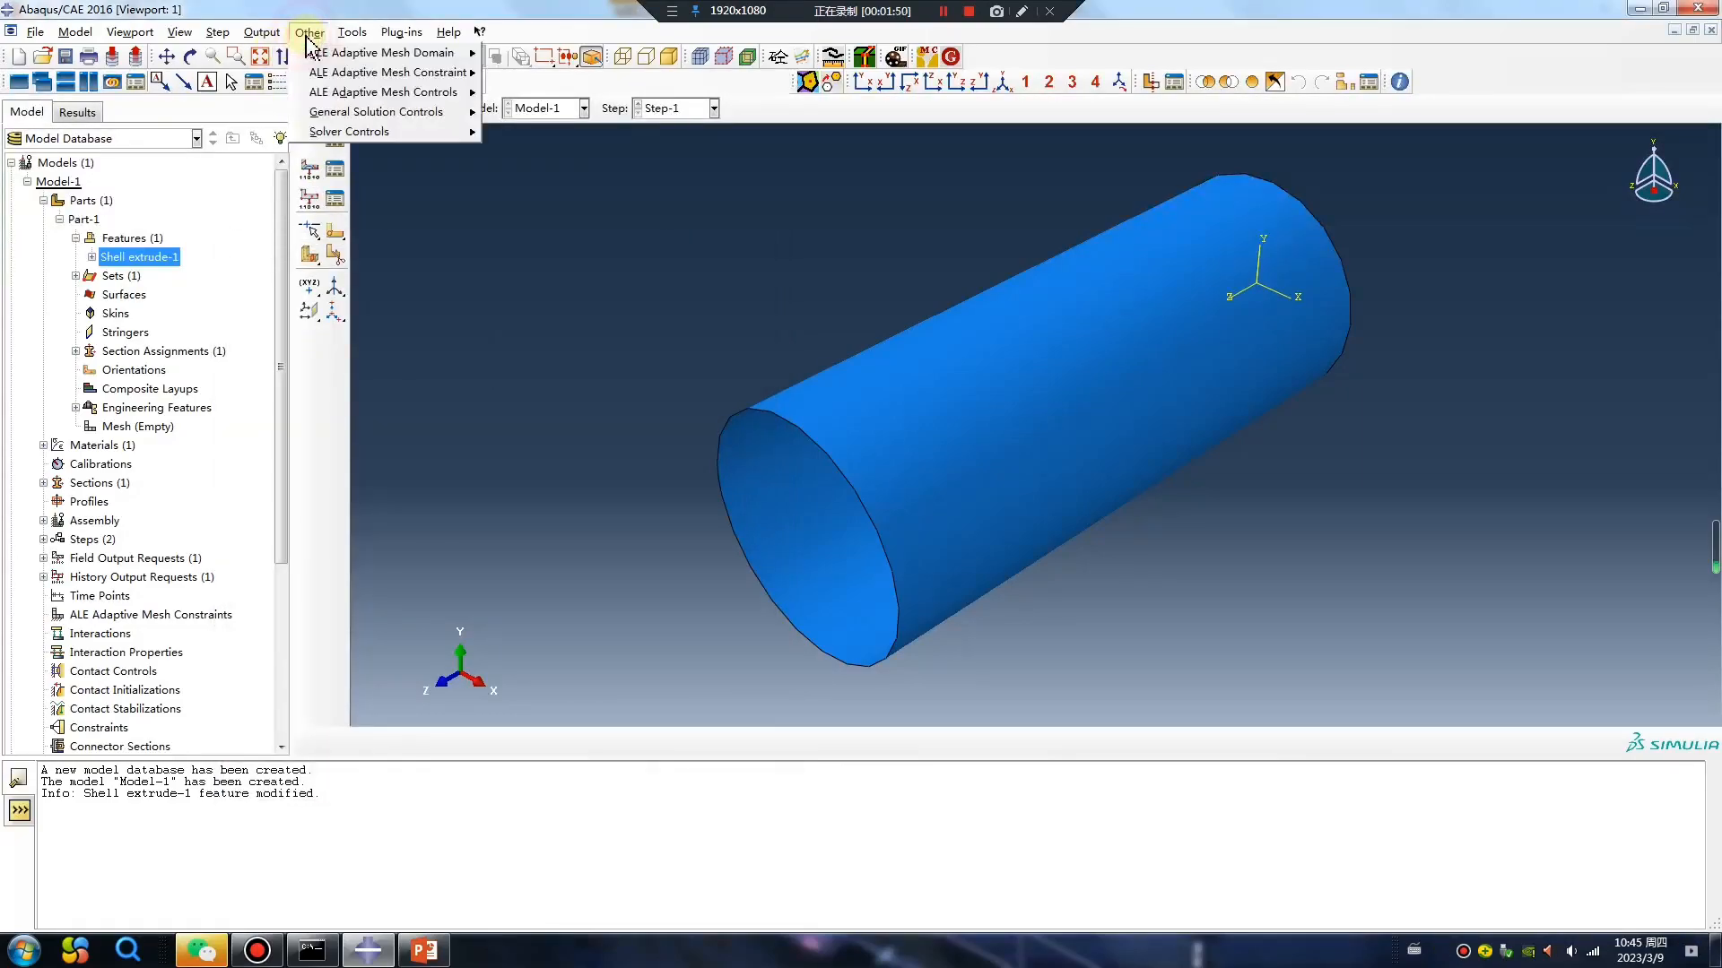
pyautogui.moveTo(262, 32)
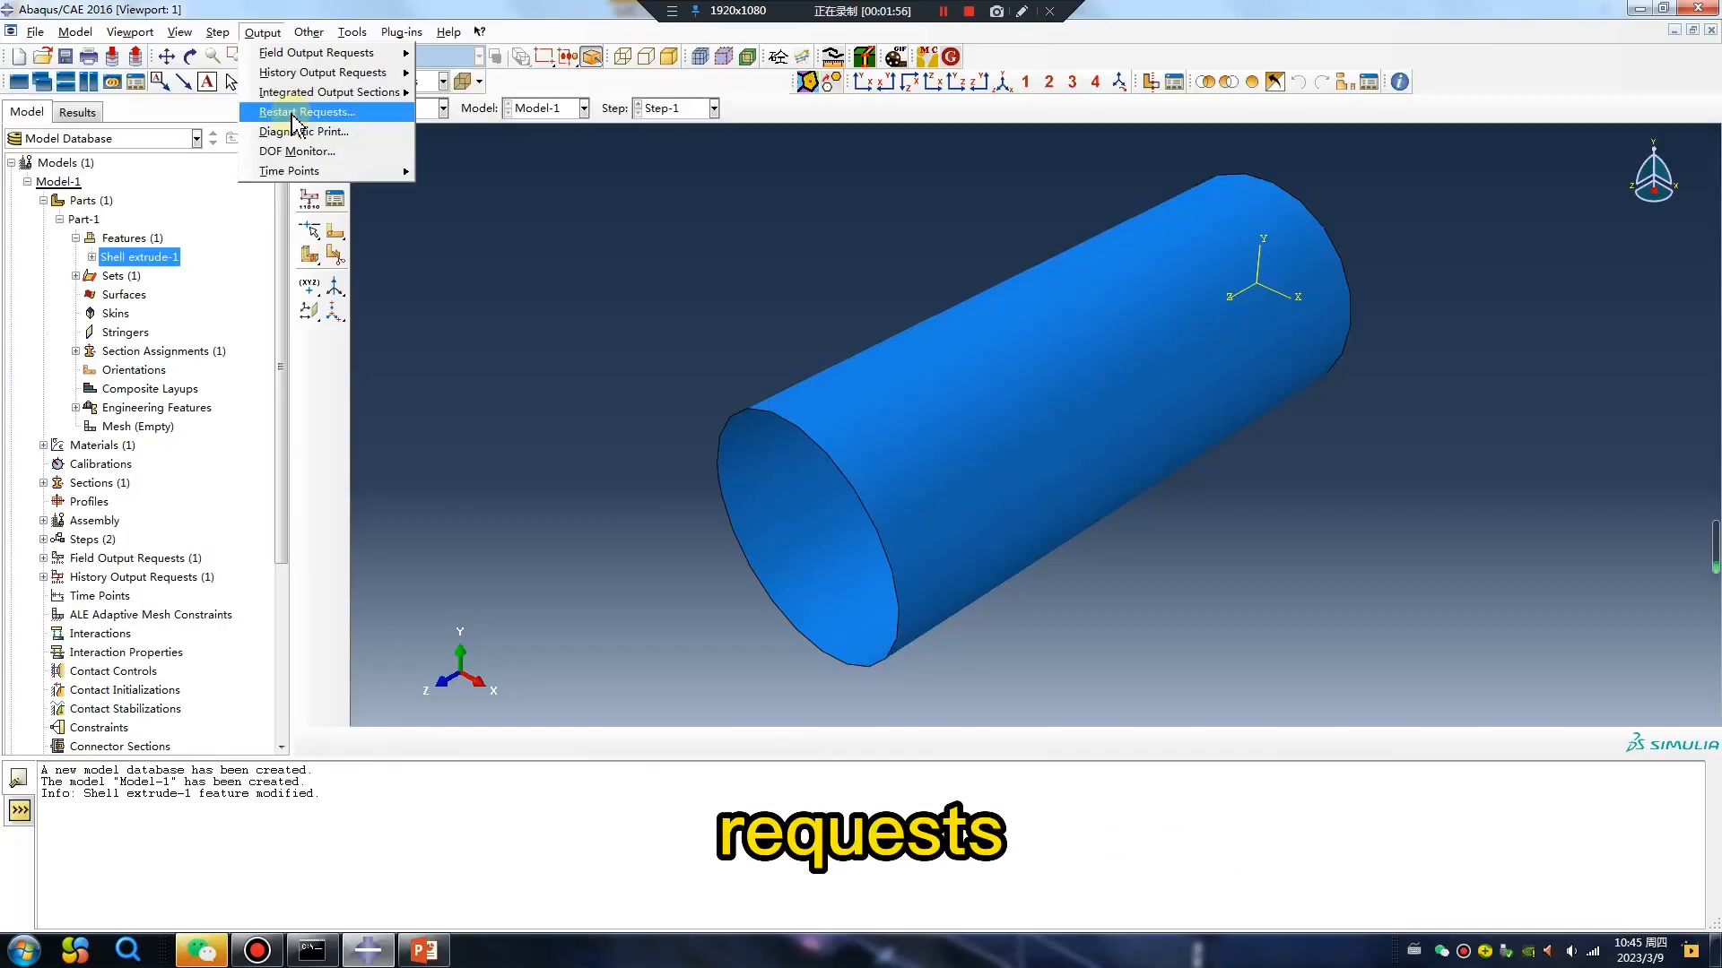
pyautogui.click(293, 114)
pyautogui.doubleClick(242, 169)
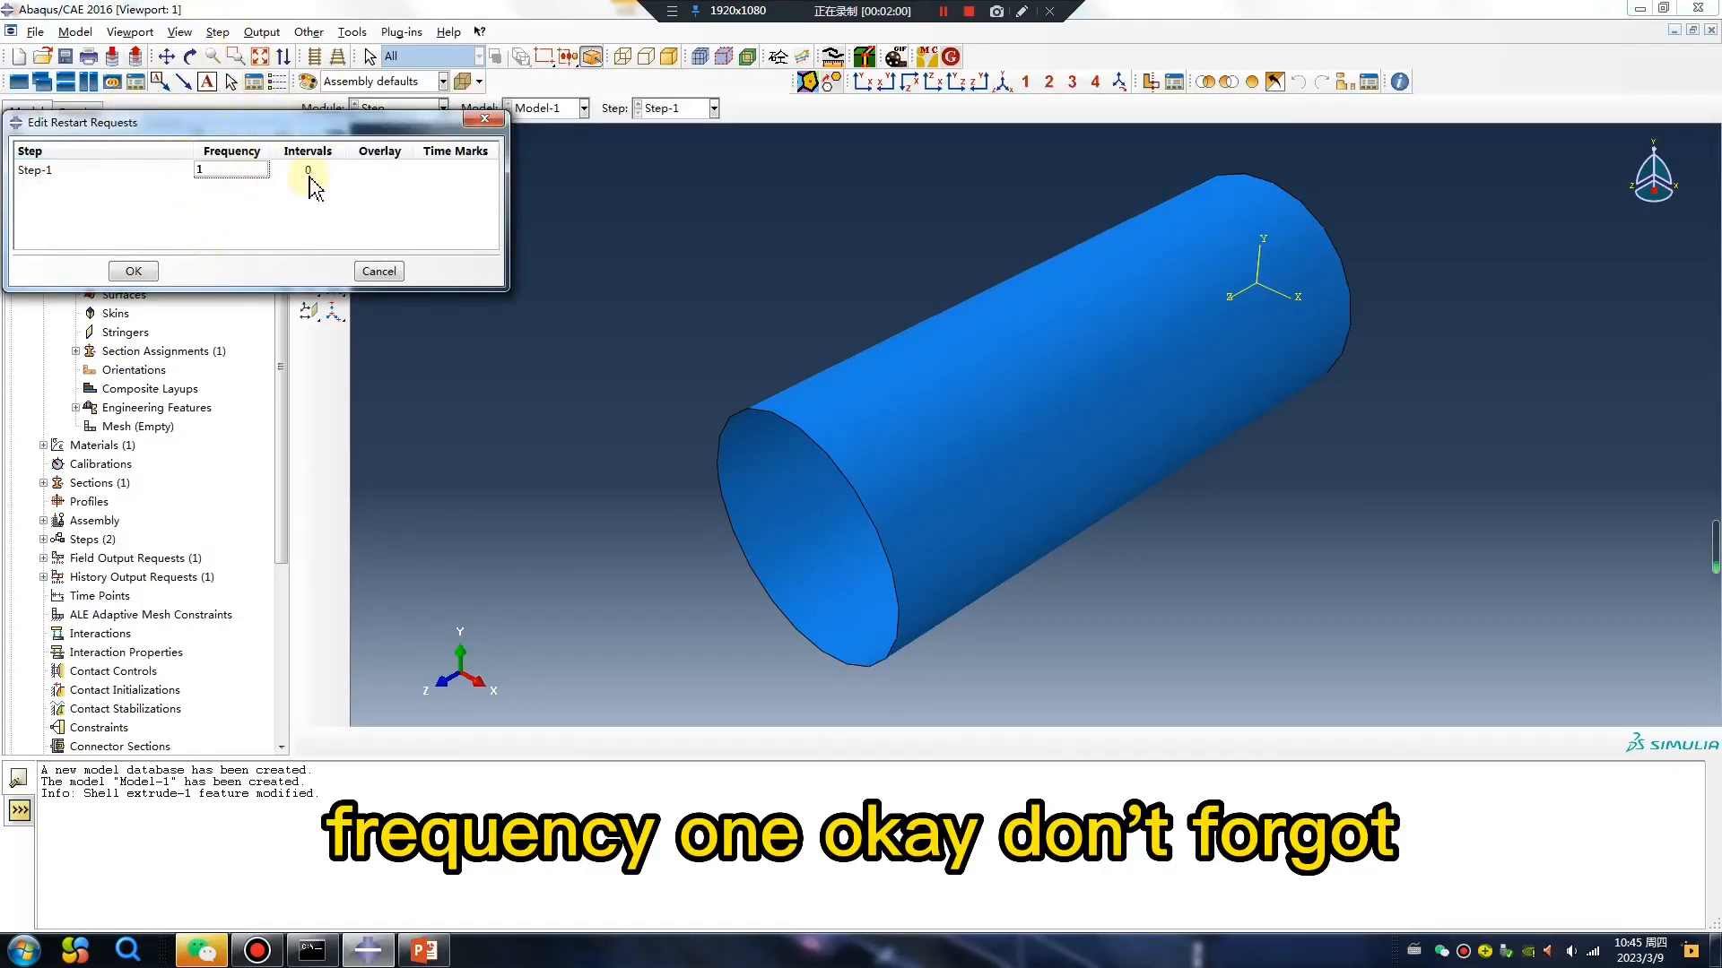
pyautogui.write('1')
pyautogui.click(133, 271)
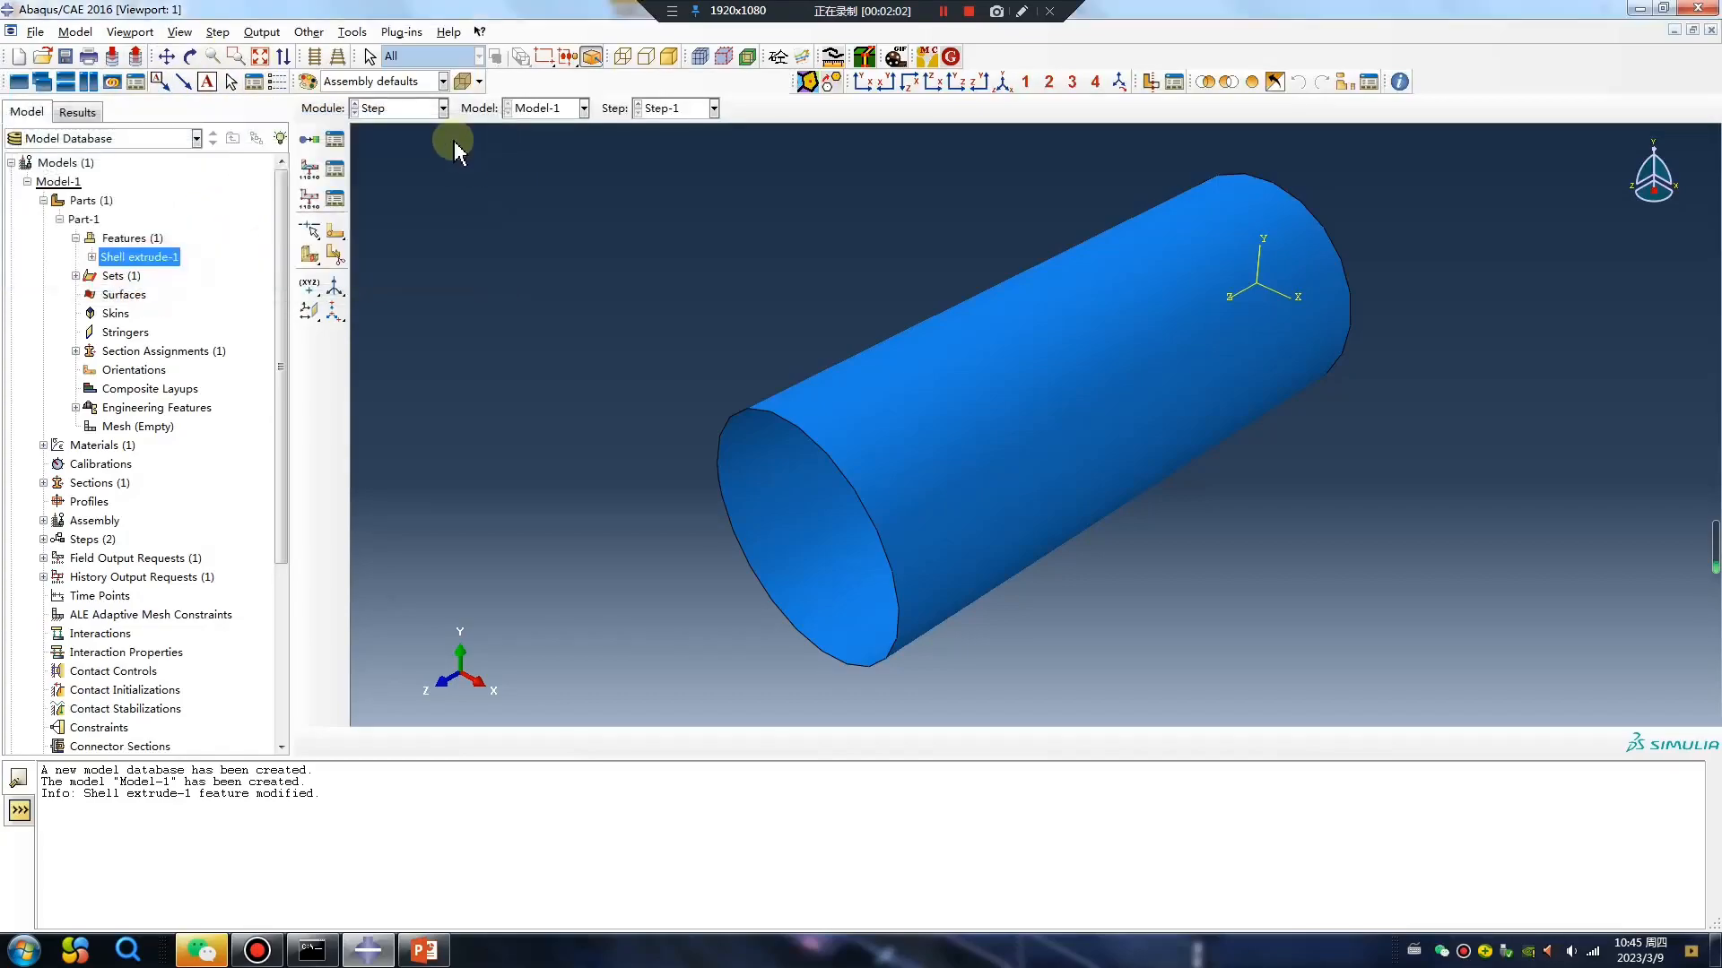
# In the Mesh module, switch to the cylinder part, assign global seeds and generate its mesh.
pyautogui.click(416, 114)
pyautogui.click(381, 241)
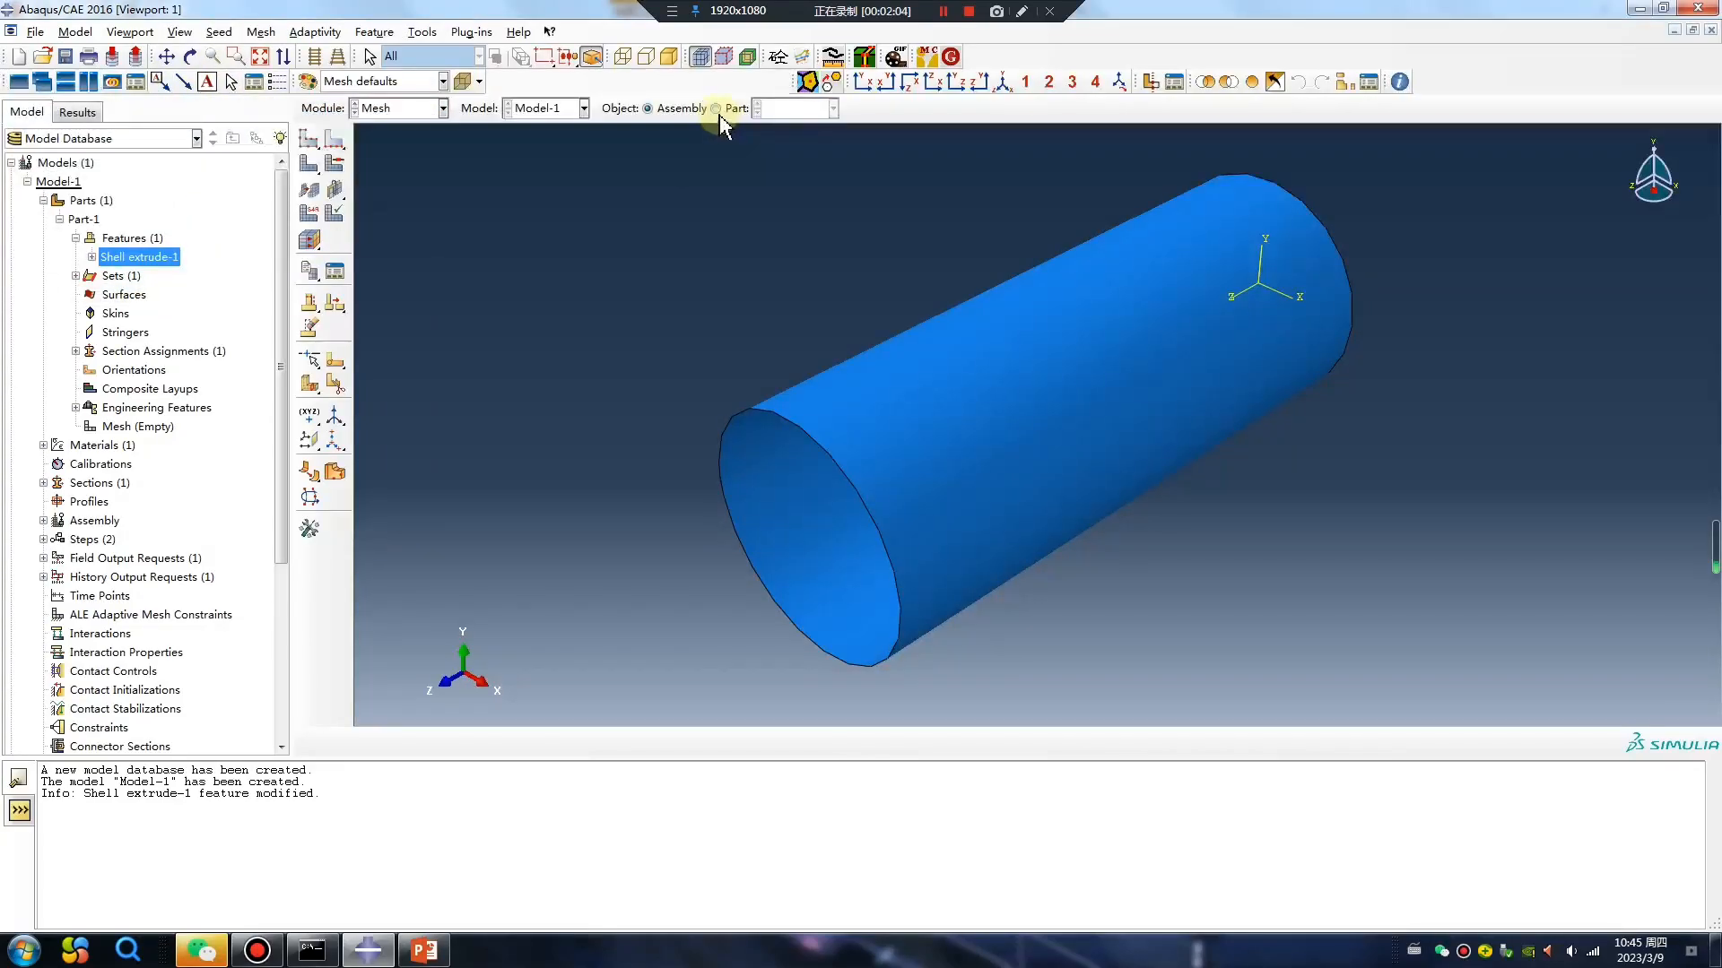
pyautogui.click(344, 190)
pyautogui.middleClick(396, 217)
# In the Load module, create an Encastre boundary condition in Step-1 on the circular edge at the cylinder's origin end.
pyautogui.click(404, 108)
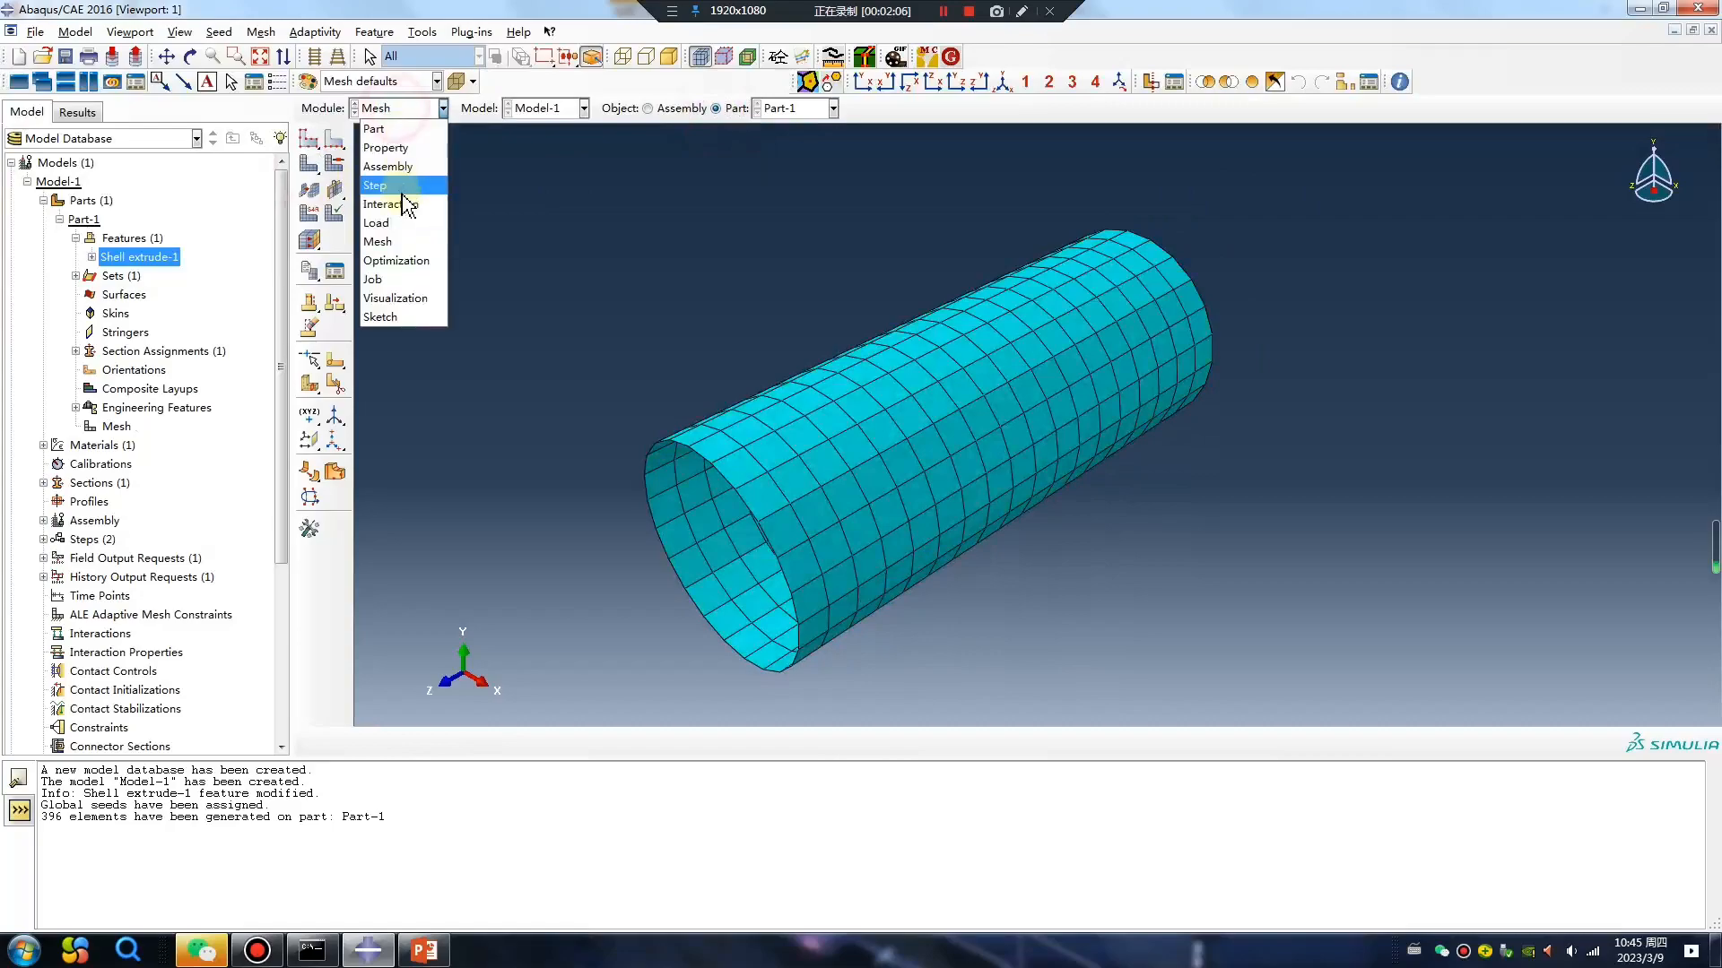
pyautogui.click(392, 226)
pyautogui.click(309, 169)
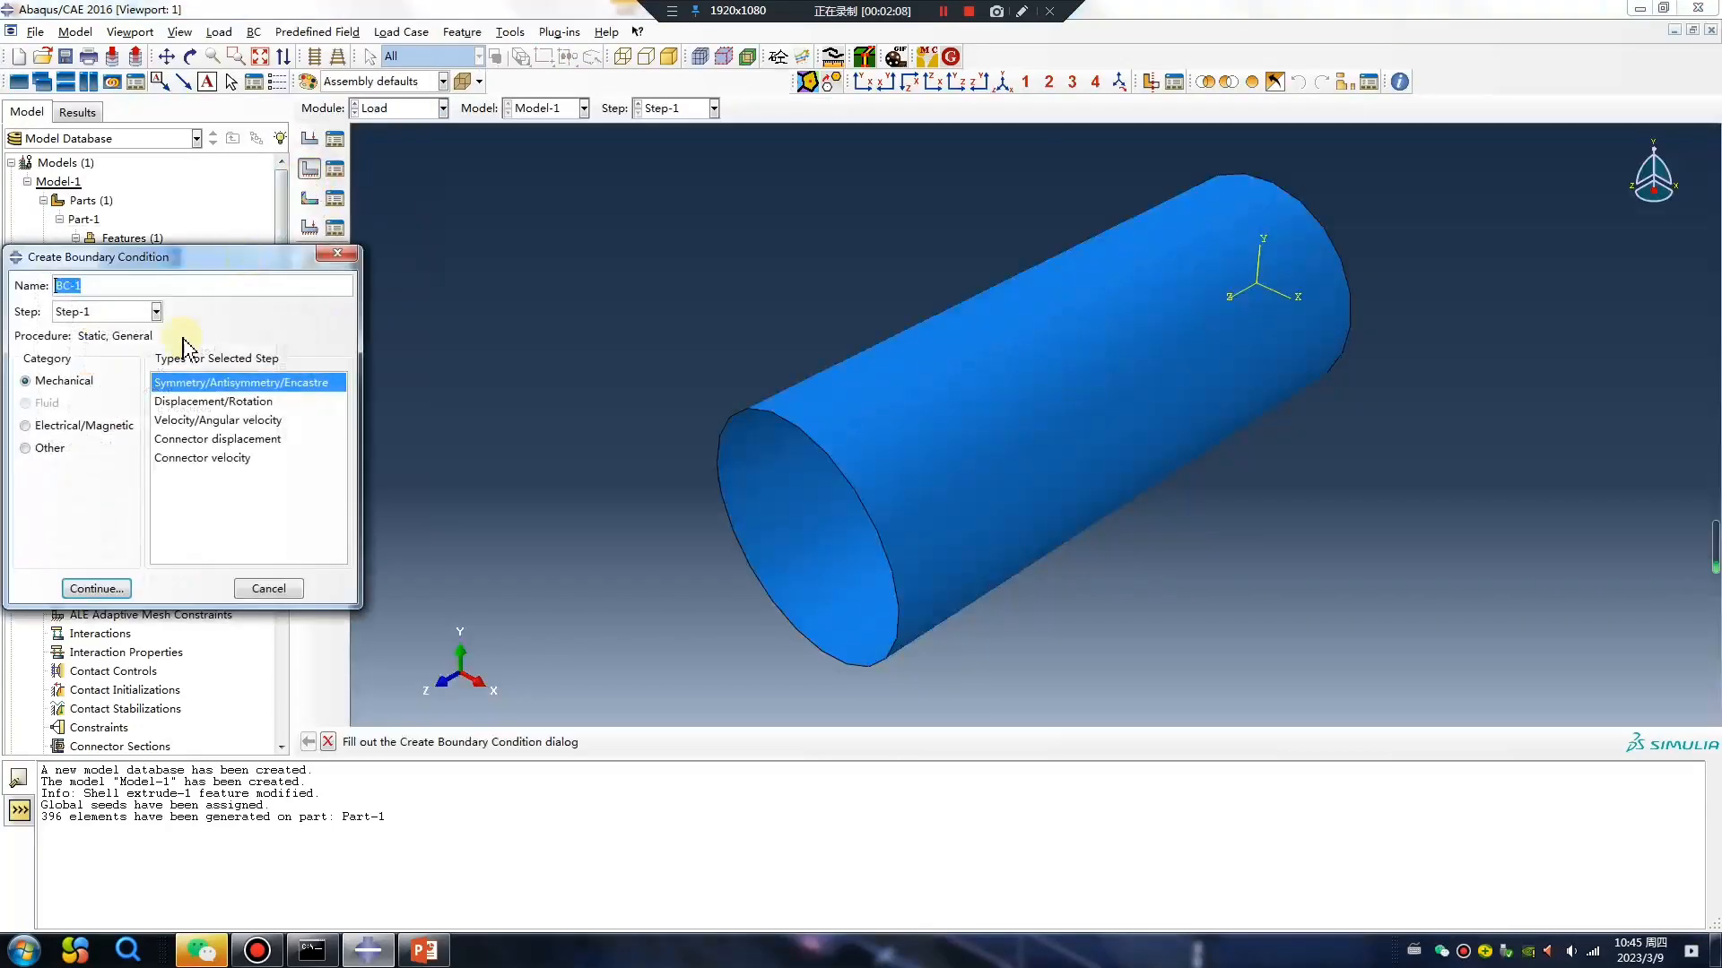
pyautogui.click(87, 588)
pyautogui.keyDown('ctrl'); pyautogui.keyDown('alt'); pyautogui.moveTo(864, 556); pyautogui.dragTo(715, 300); pyautogui.keyUp('alt'); pyautogui.keyUp('ctrl')
pyautogui.moveTo(1313, 274); pyautogui.dragTo(1277, 194)
pyautogui.keyDown('ctrl'); pyautogui.keyDown('alt'); pyautogui.moveTo(1423, 331); pyautogui.dragTo(1164, 357); pyautogui.keyUp('alt'); pyautogui.keyUp('ctrl')
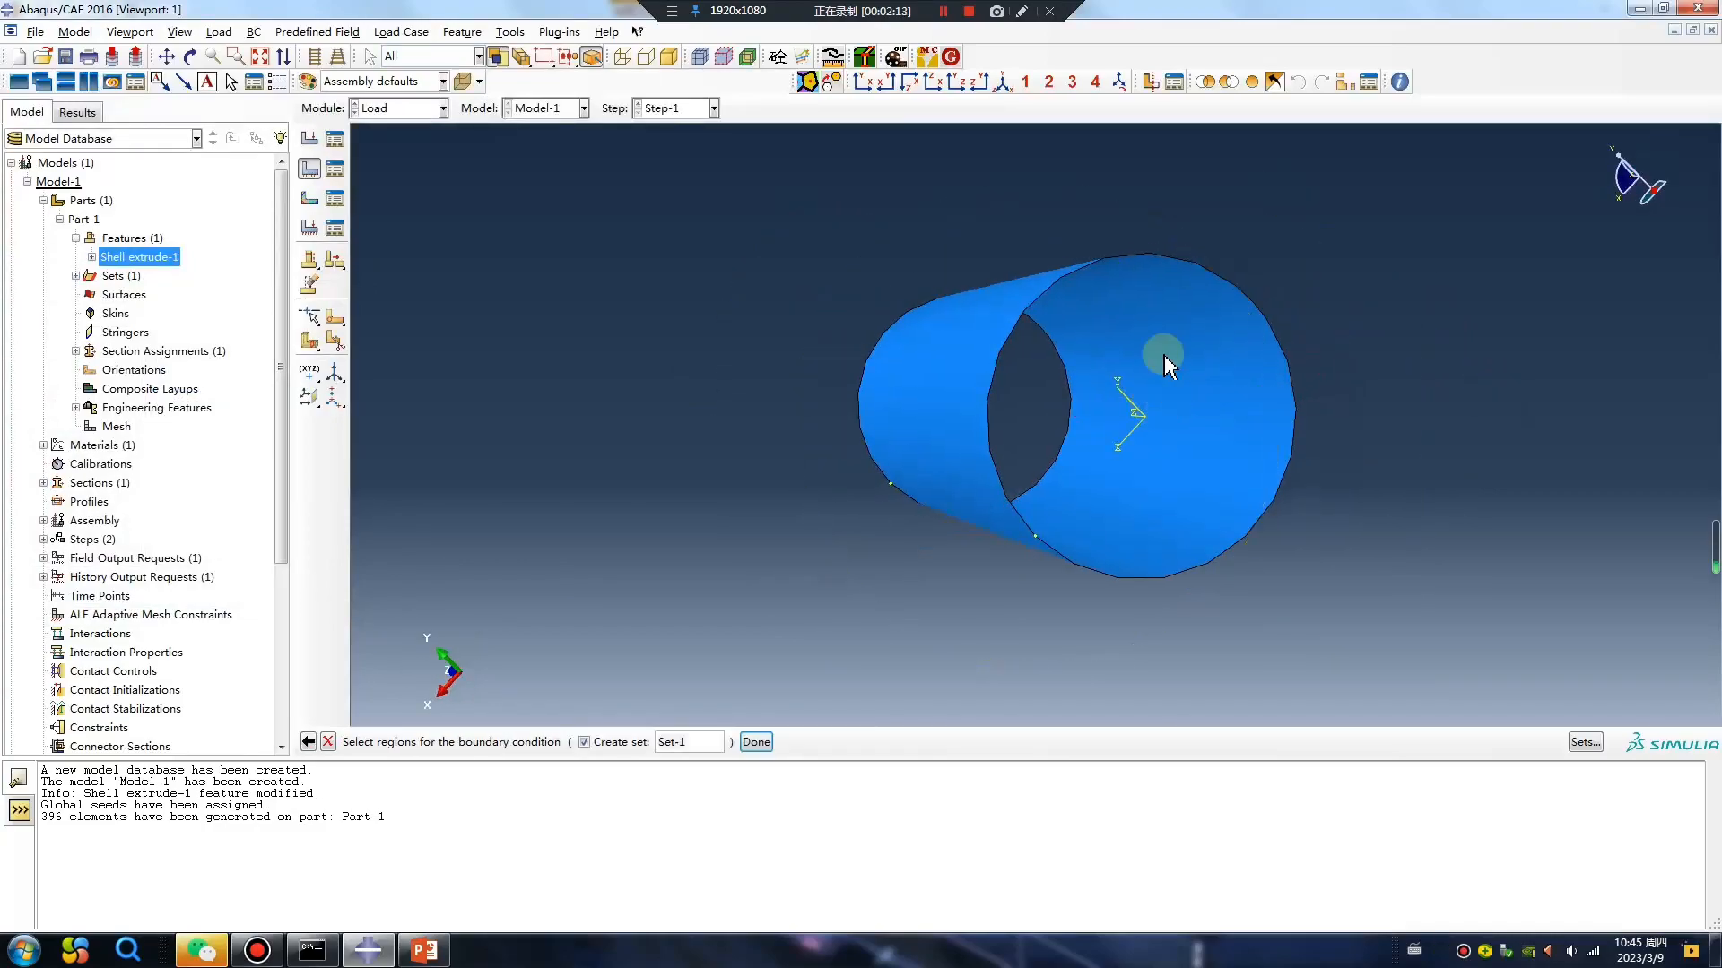
pyautogui.click(1047, 293)
pyautogui.middleClick(794, 518)
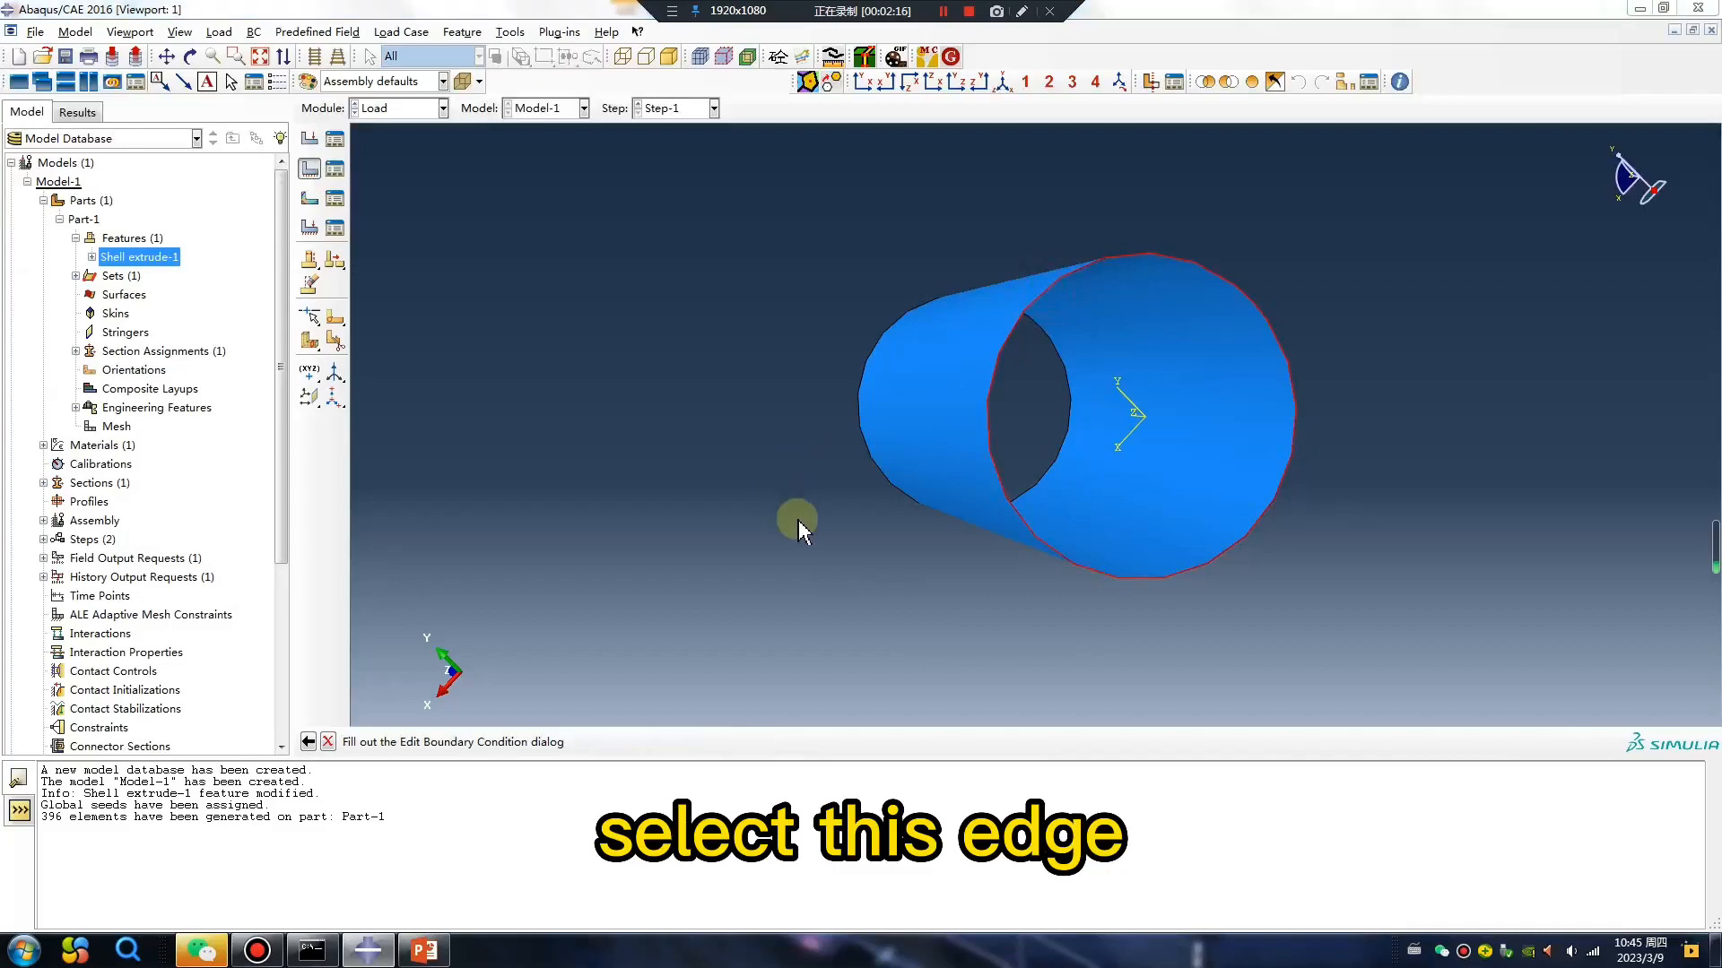
pyautogui.click(34, 589)
pyautogui.click(86, 619)
# Create a Displacement/Rotation boundary condition in Step-1 on the opposite circular edge with U3 set to -0.2.
pyautogui.keyDown('ctrl'); pyautogui.keyDown('alt'); pyautogui.moveTo(877, 450); pyautogui.dragTo(1152, 443); pyautogui.keyUp('alt'); pyautogui.keyUp('ctrl')
pyautogui.click(309, 168)
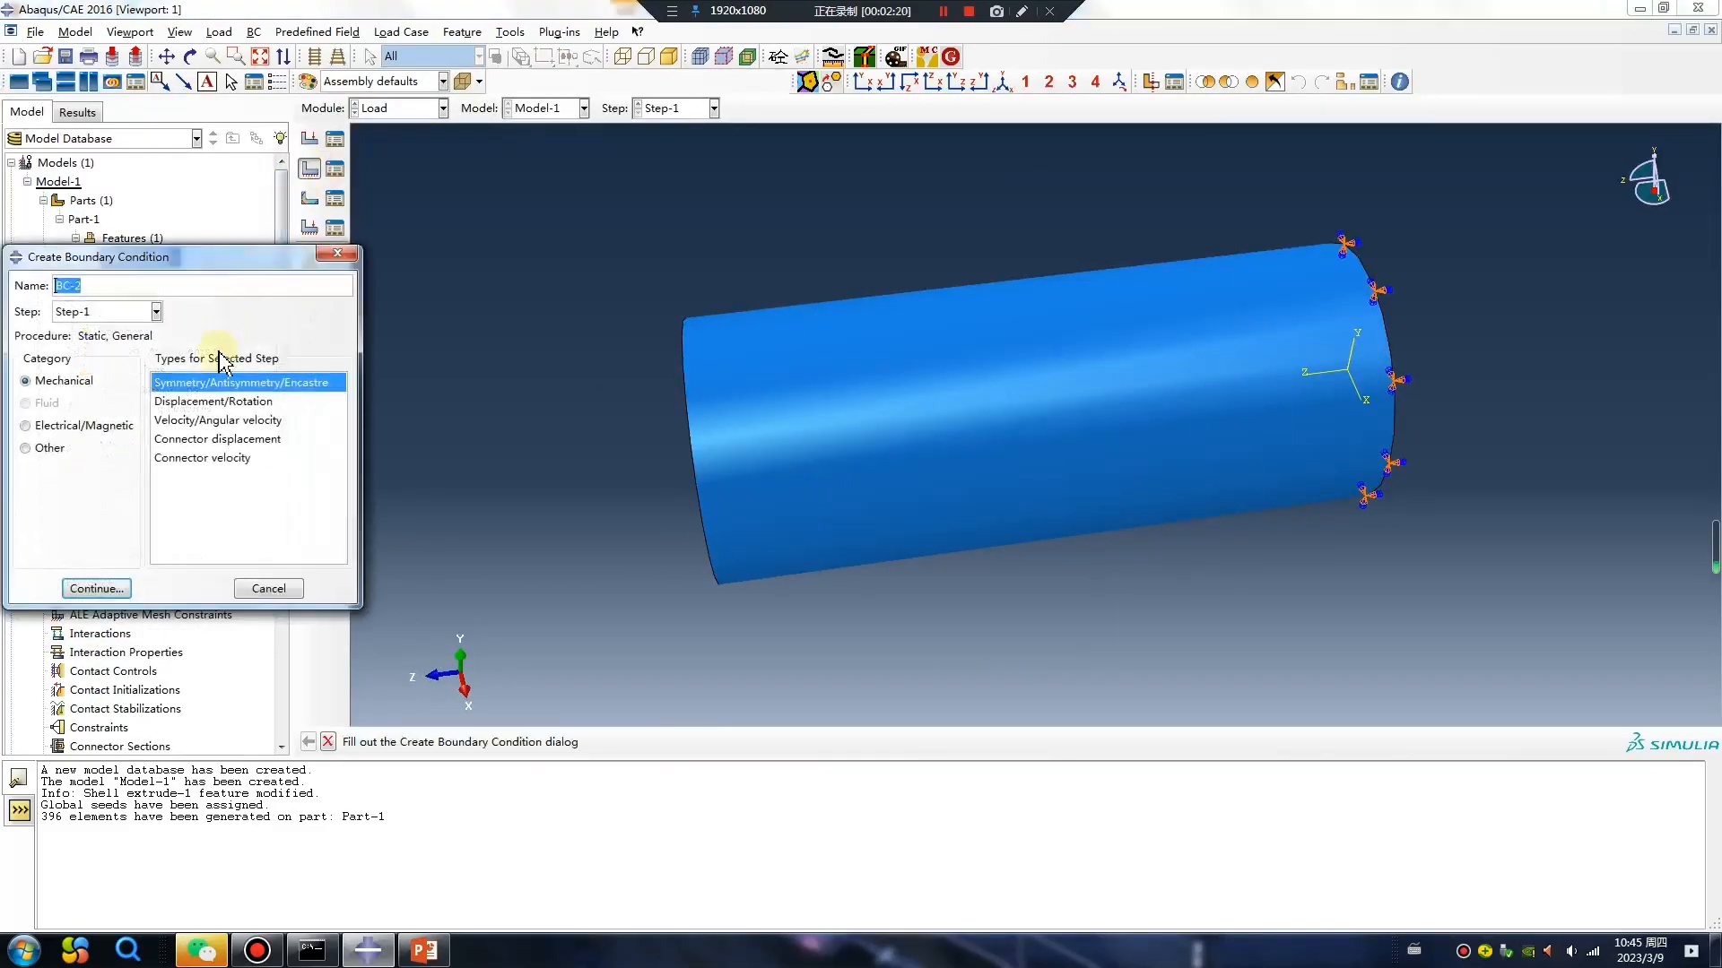
pyautogui.click(182, 403)
pyautogui.click(97, 588)
pyautogui.click(698, 492)
pyautogui.middleClick(625, 548)
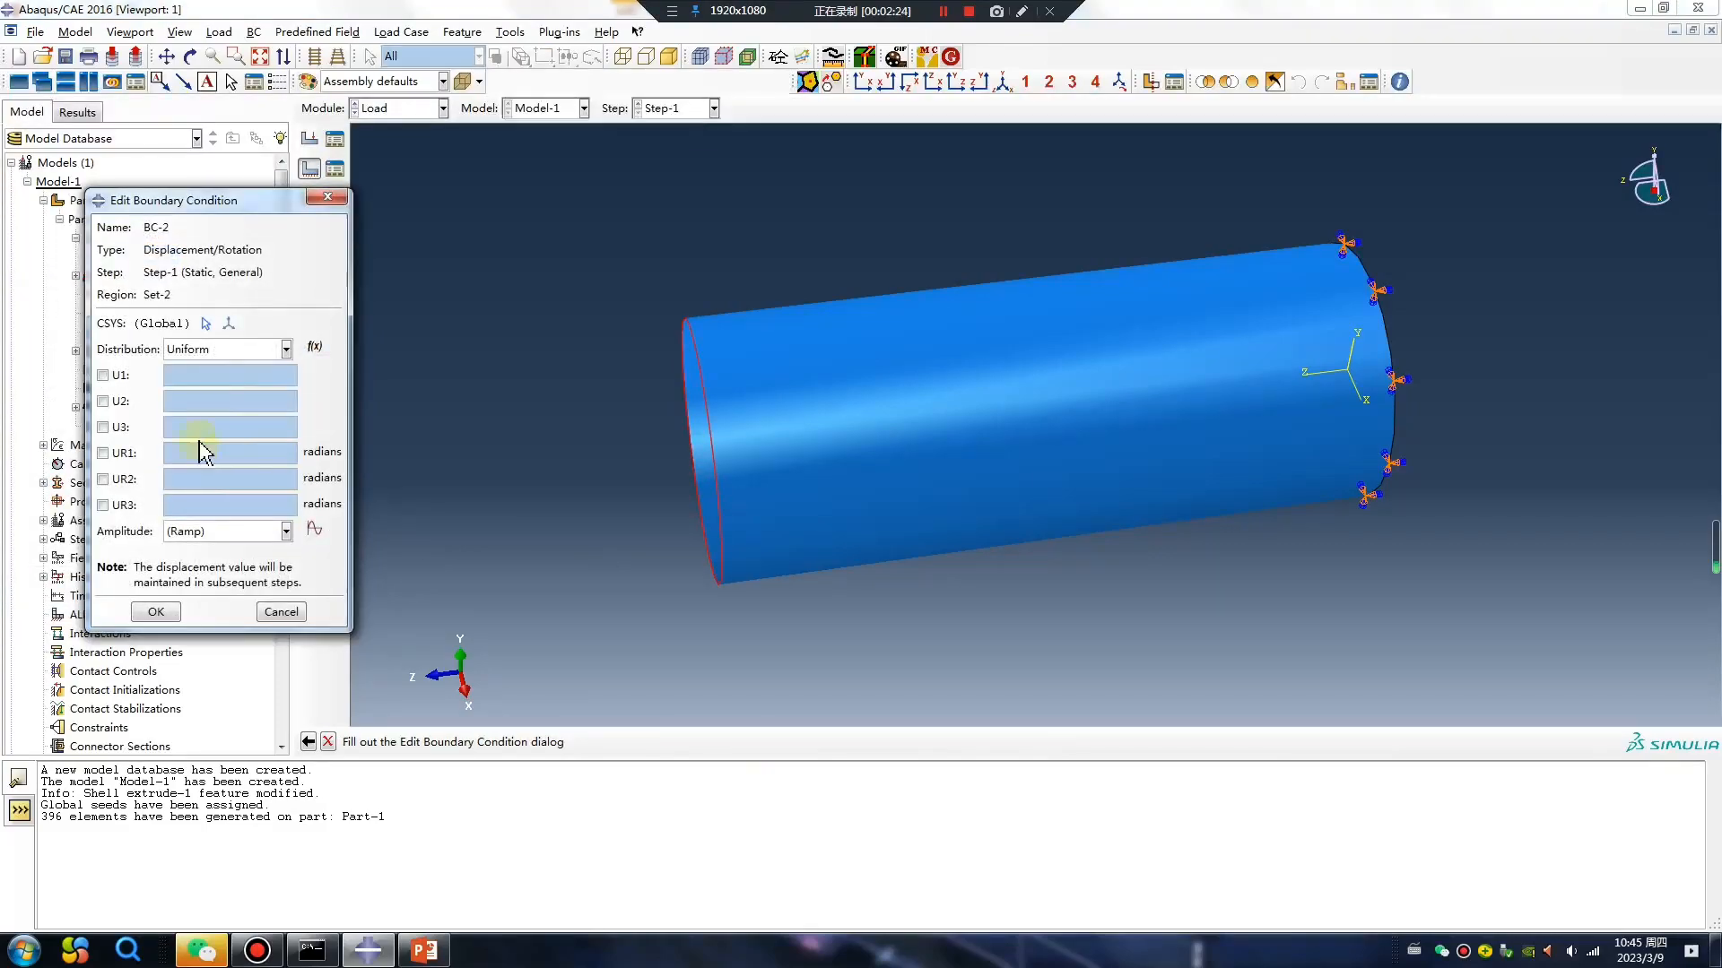
pyautogui.click(115, 435)
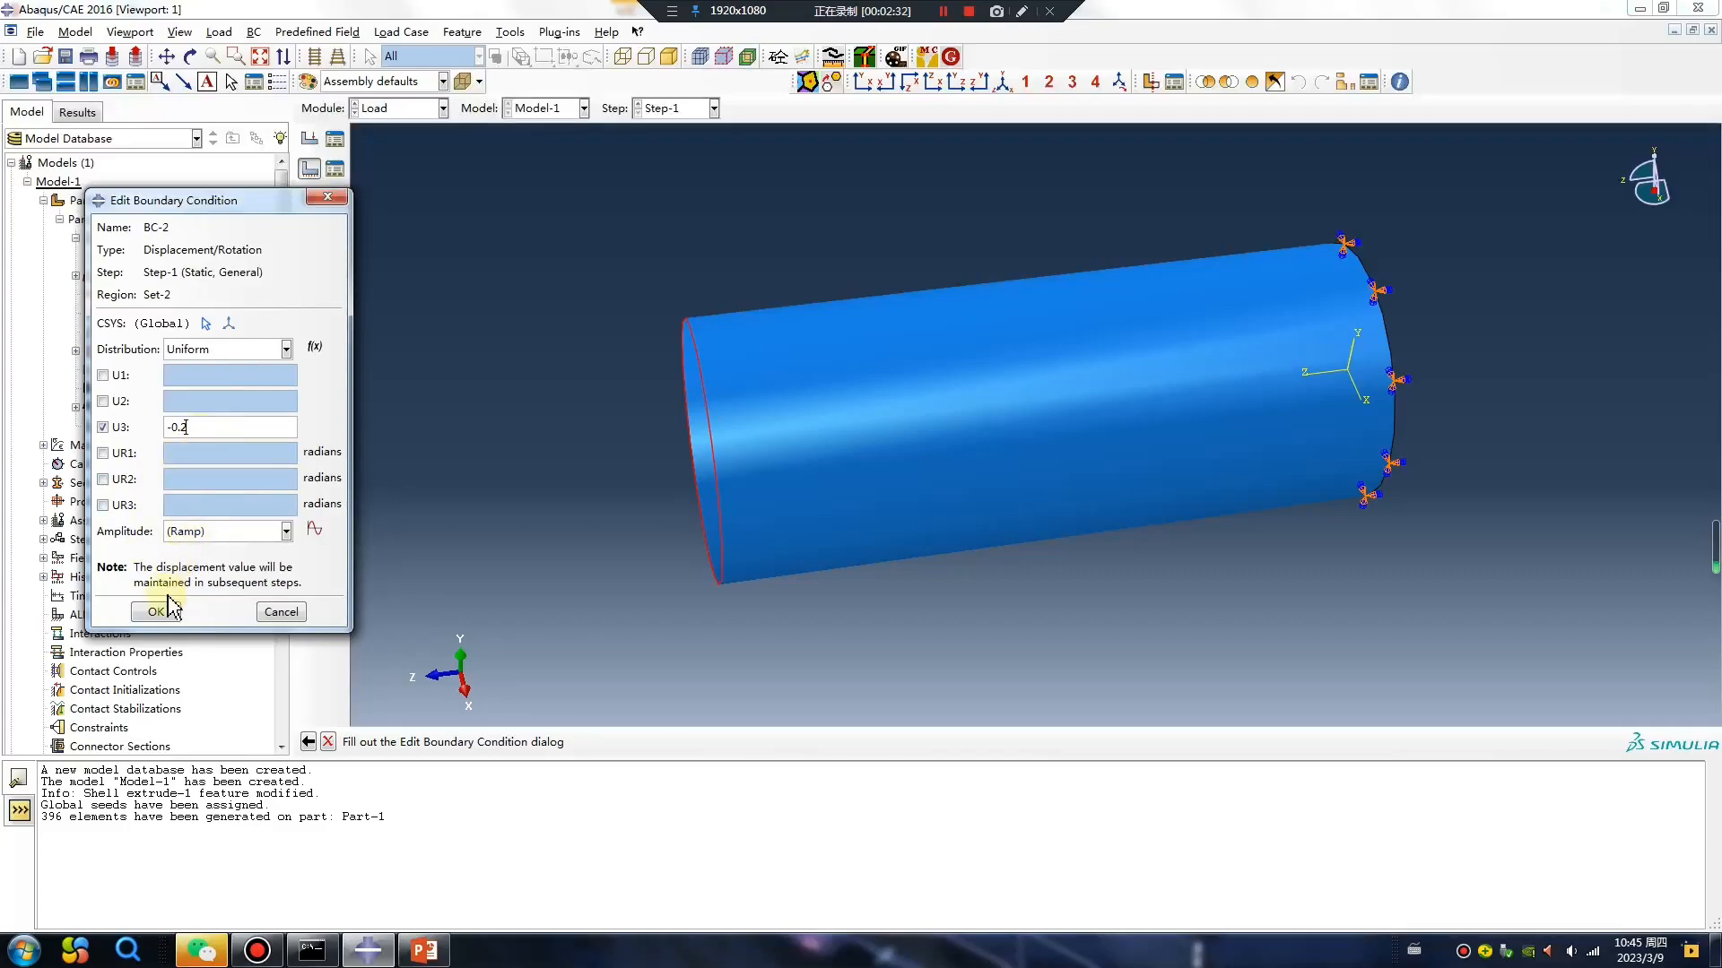
pyautogui.click(156, 612)
# In the Job module, create Job-1 from Model-1.
pyautogui.click(404, 109)
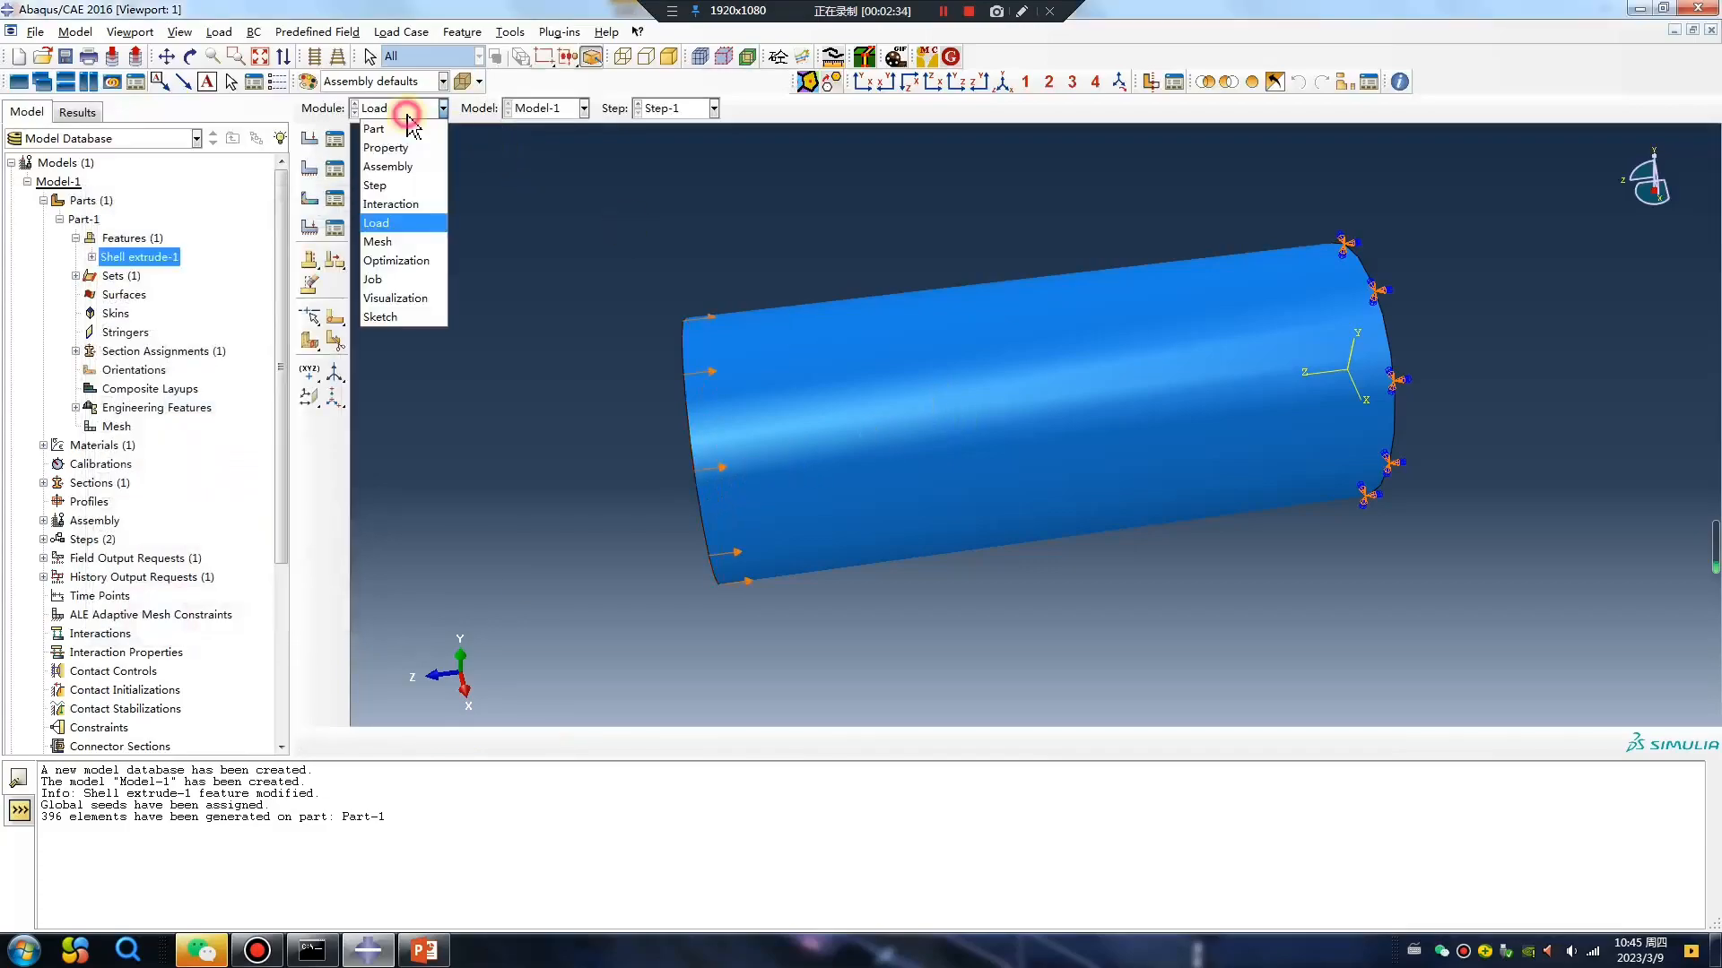
pyautogui.click(392, 284)
pyautogui.click(309, 139)
pyautogui.click(677, 669)
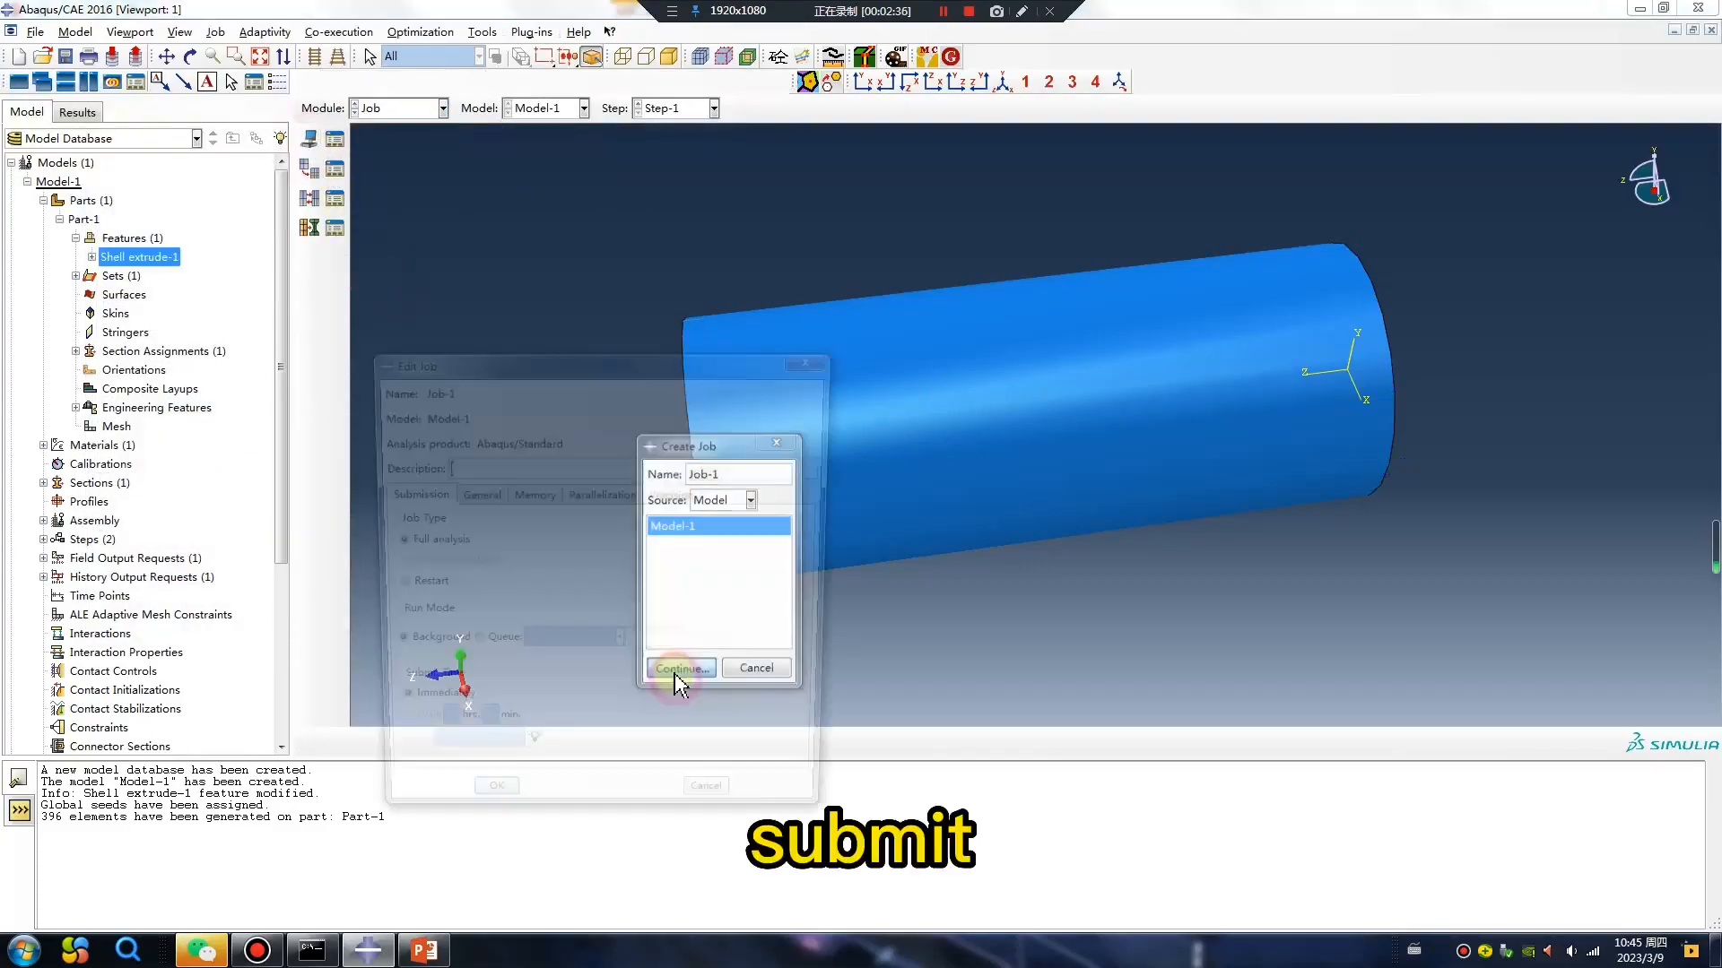
# Save the model database under the file name 3.
pyautogui.click(64, 56)
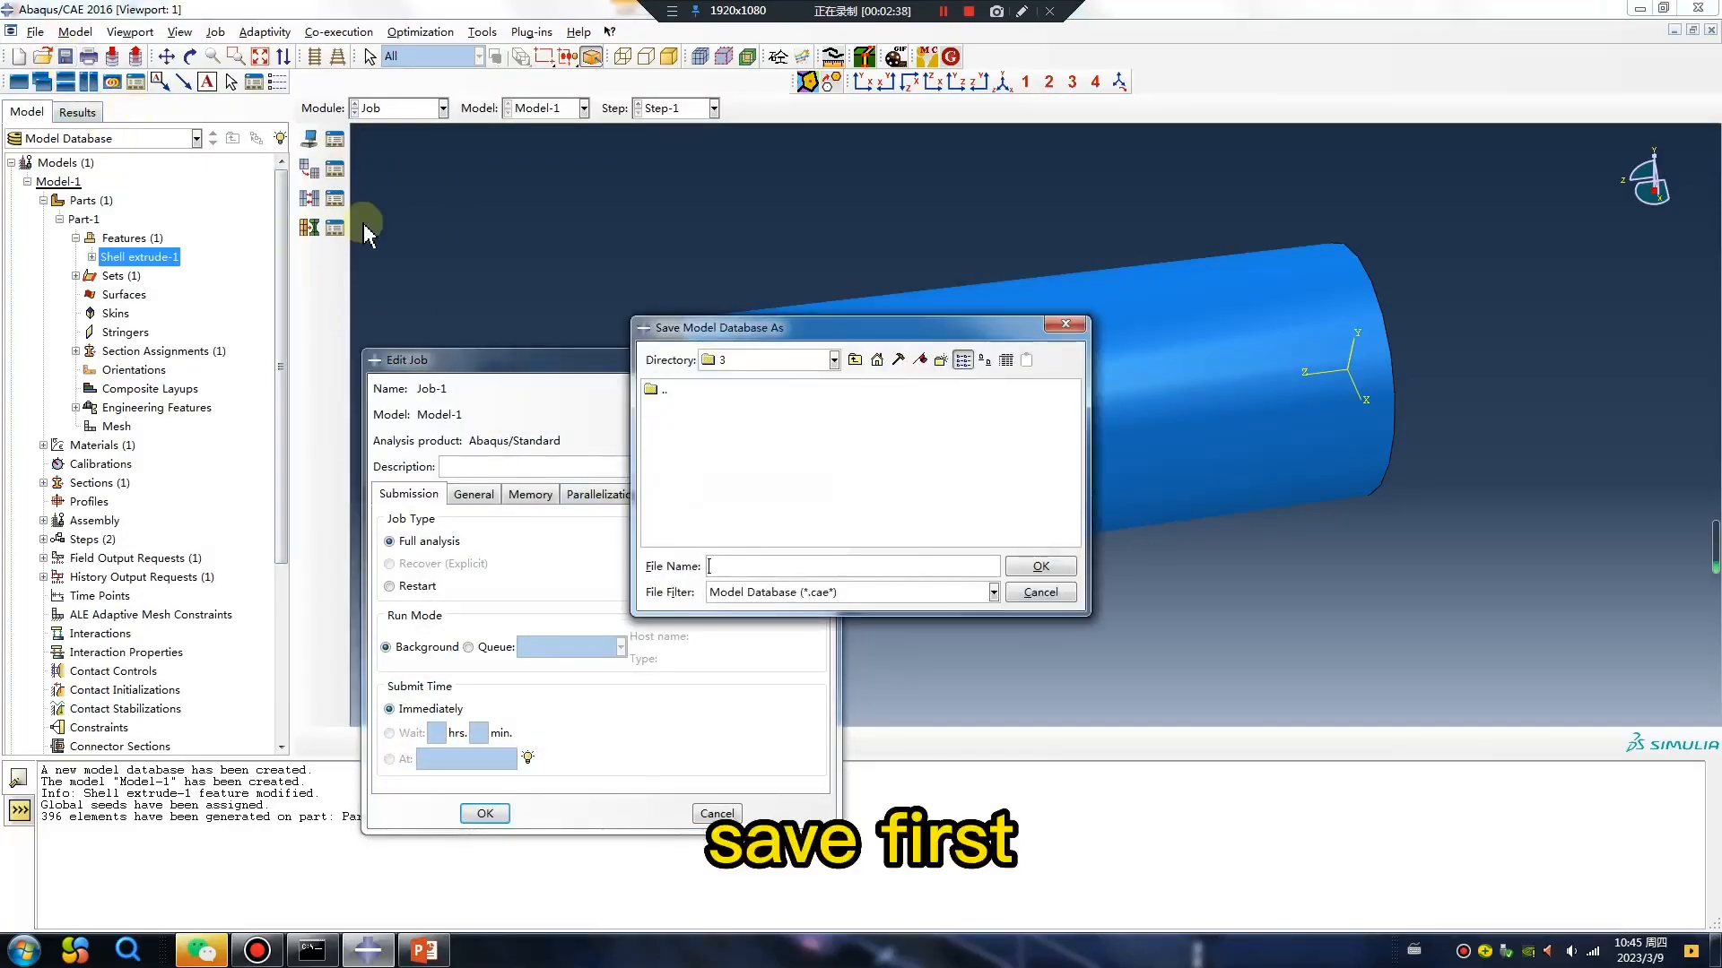
pyautogui.click(753, 566)
pyautogui.write('3')
pyautogui.click(1038, 566)
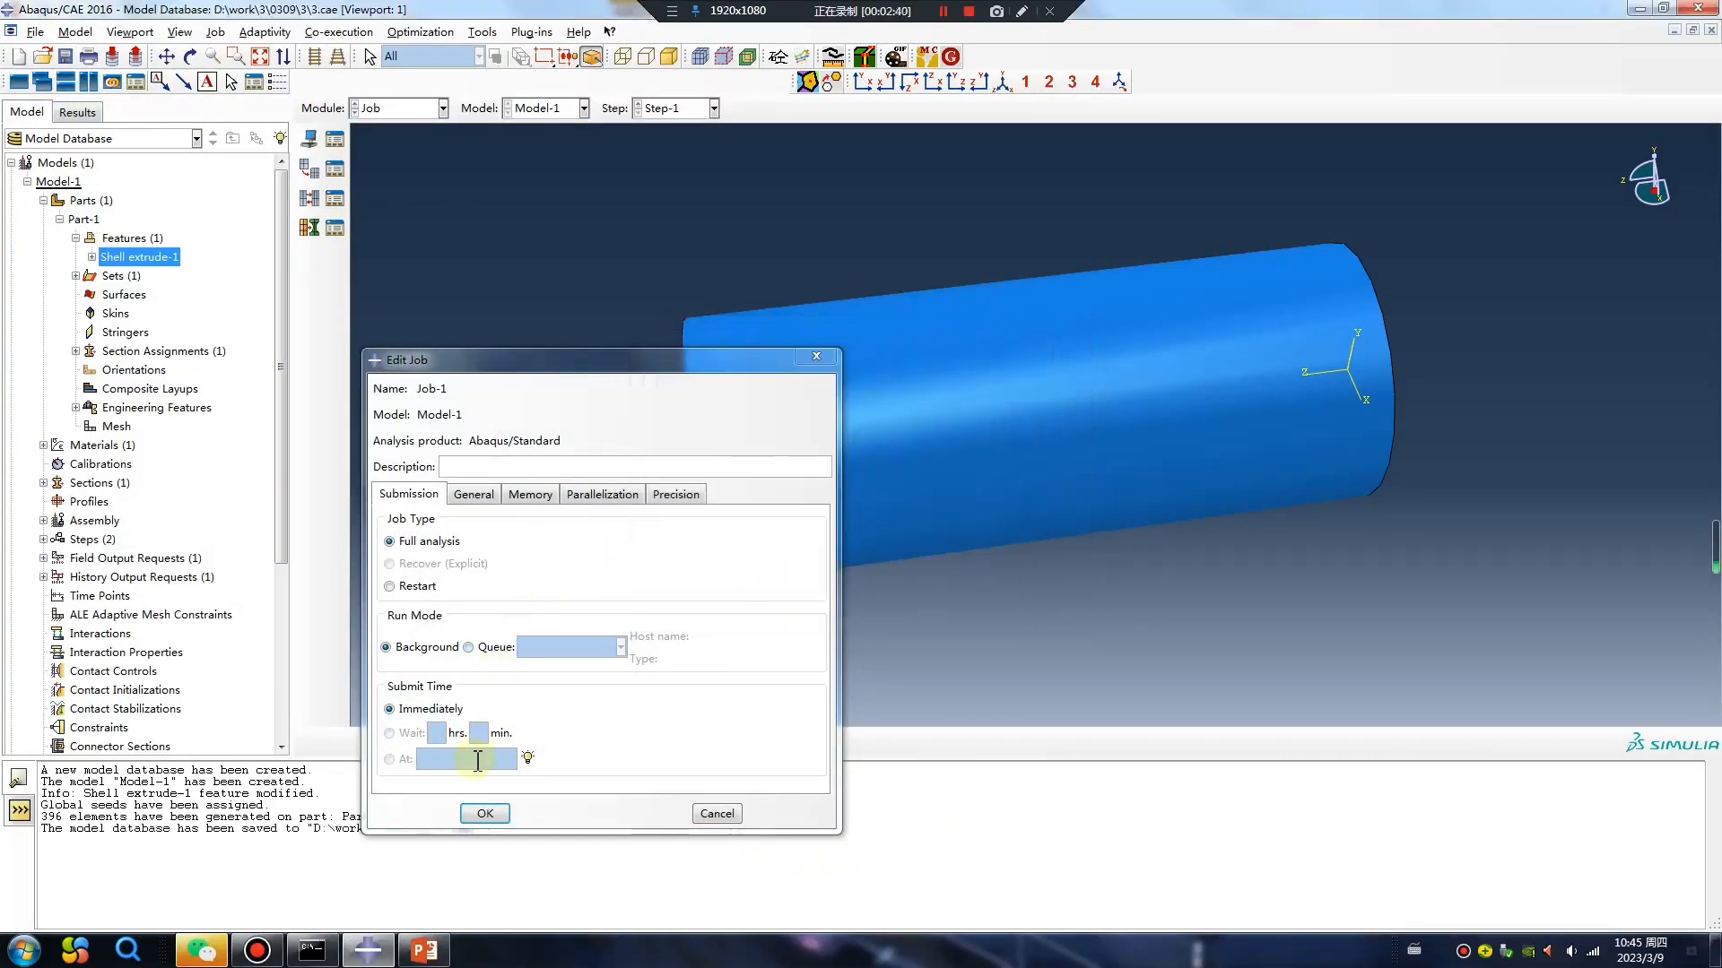
# Enable multiple processors for Job-1 and submit it for analysis.
pyautogui.click(610, 495)
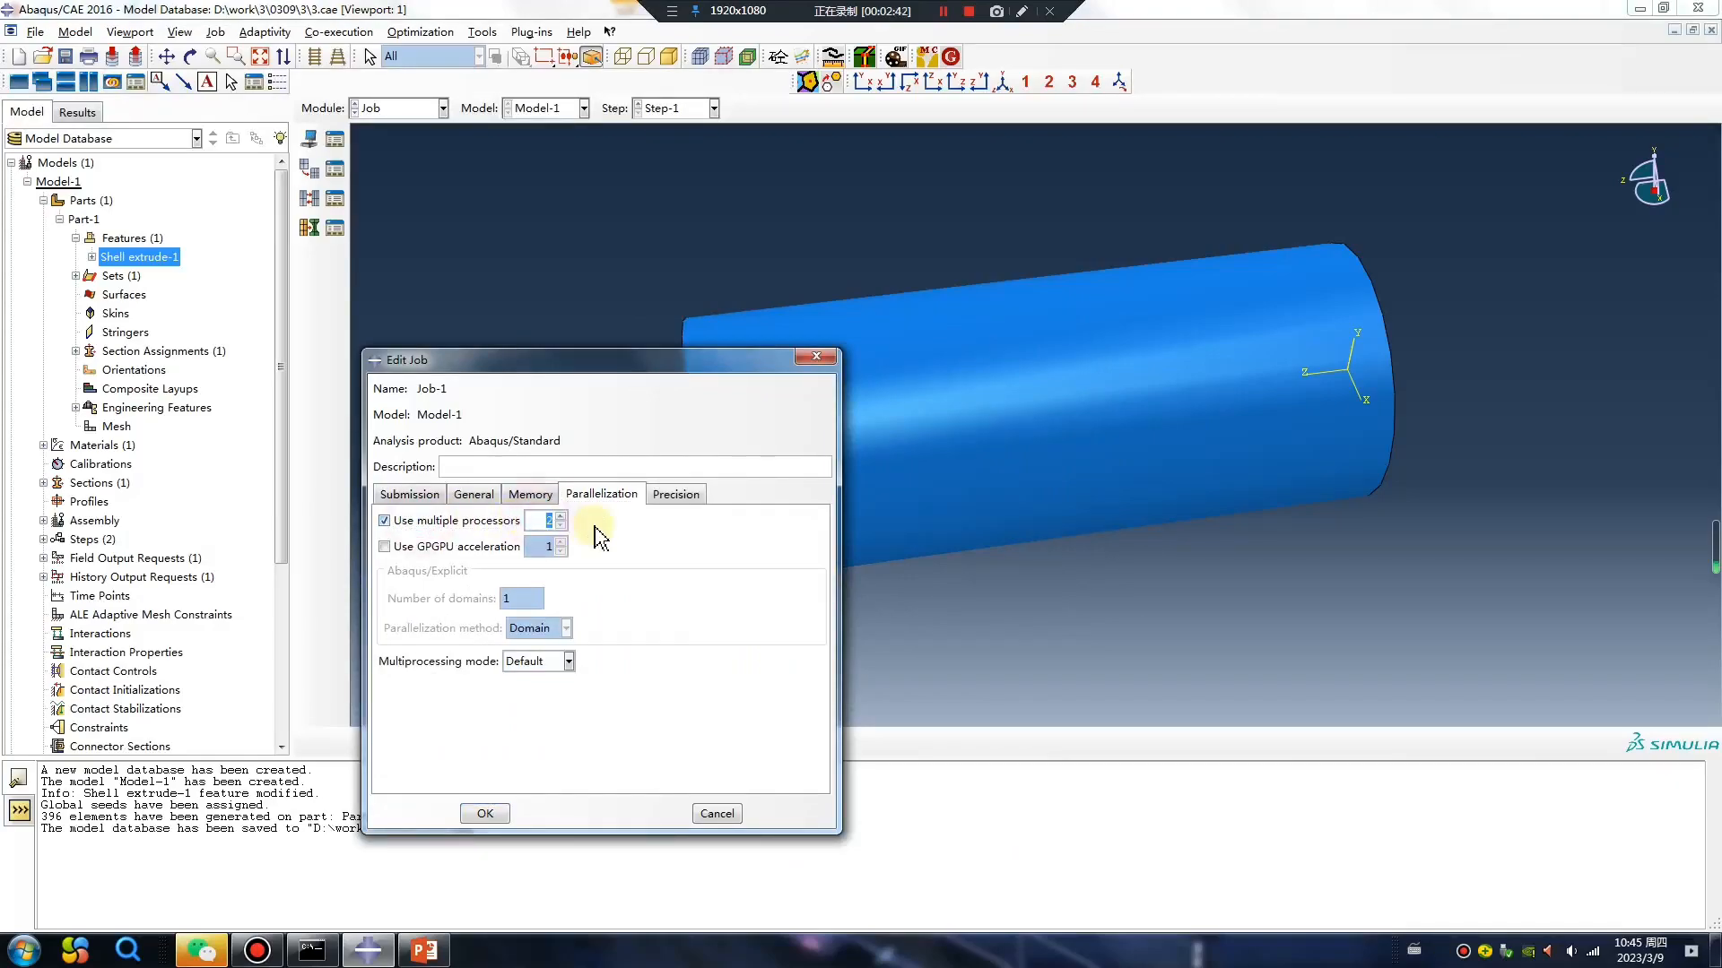
pyautogui.click(484, 813)
pyautogui.click(334, 138)
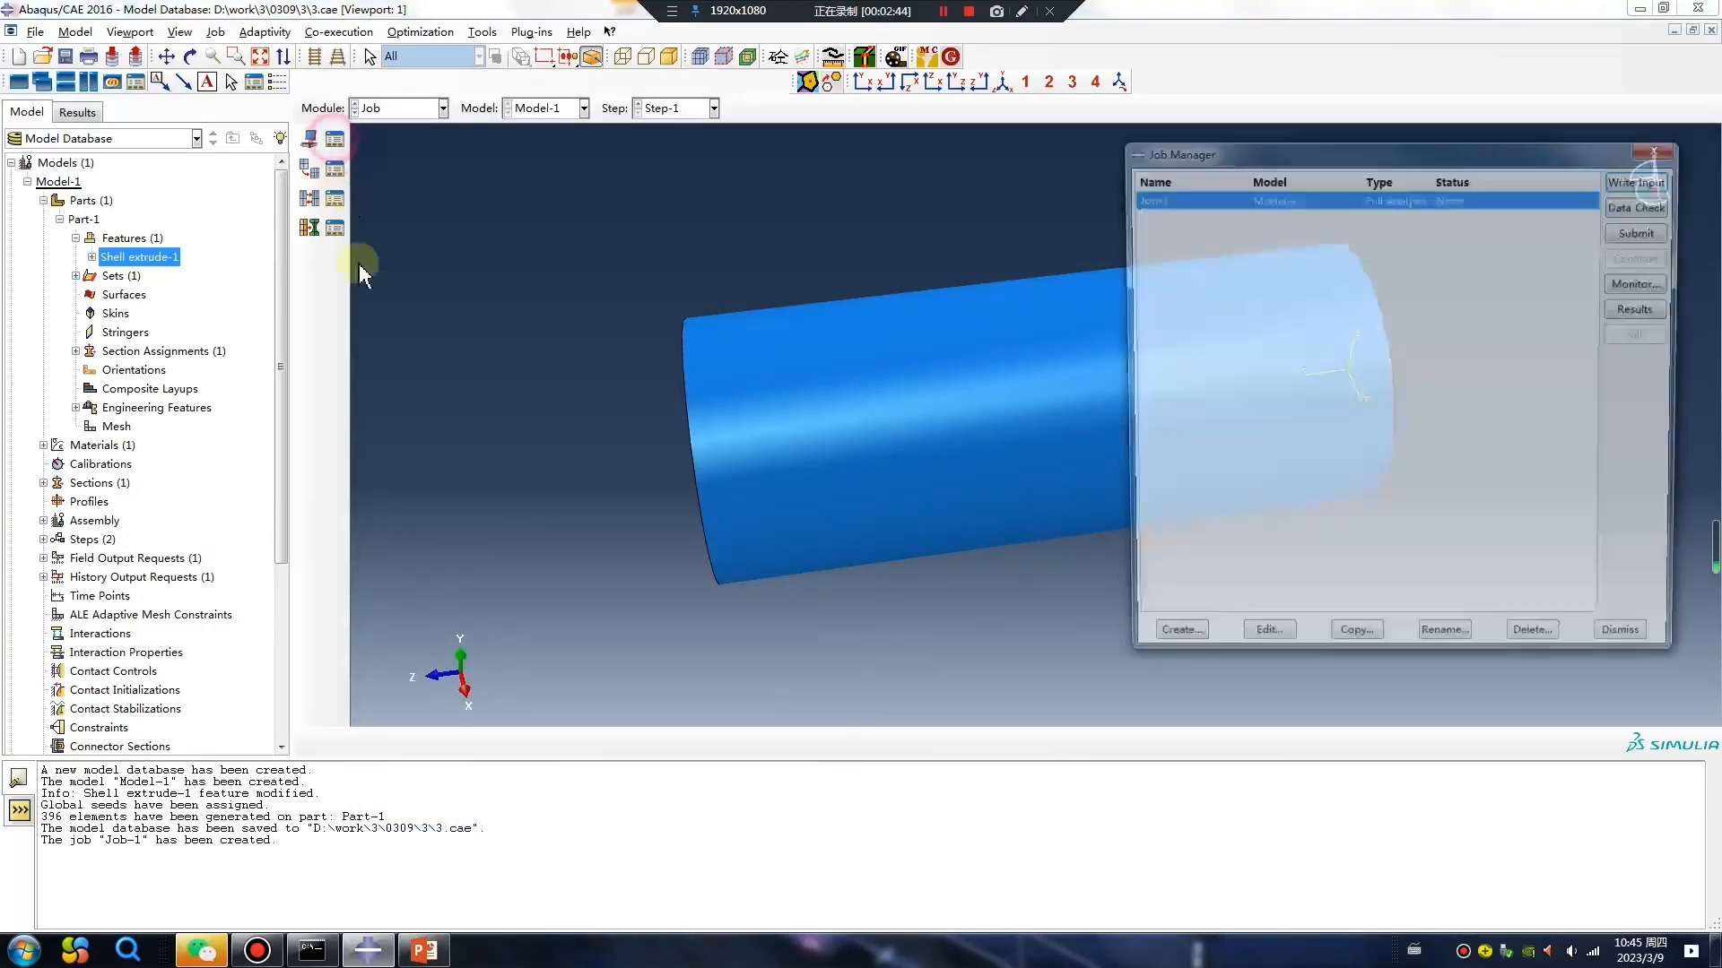
pyautogui.click(1641, 230)
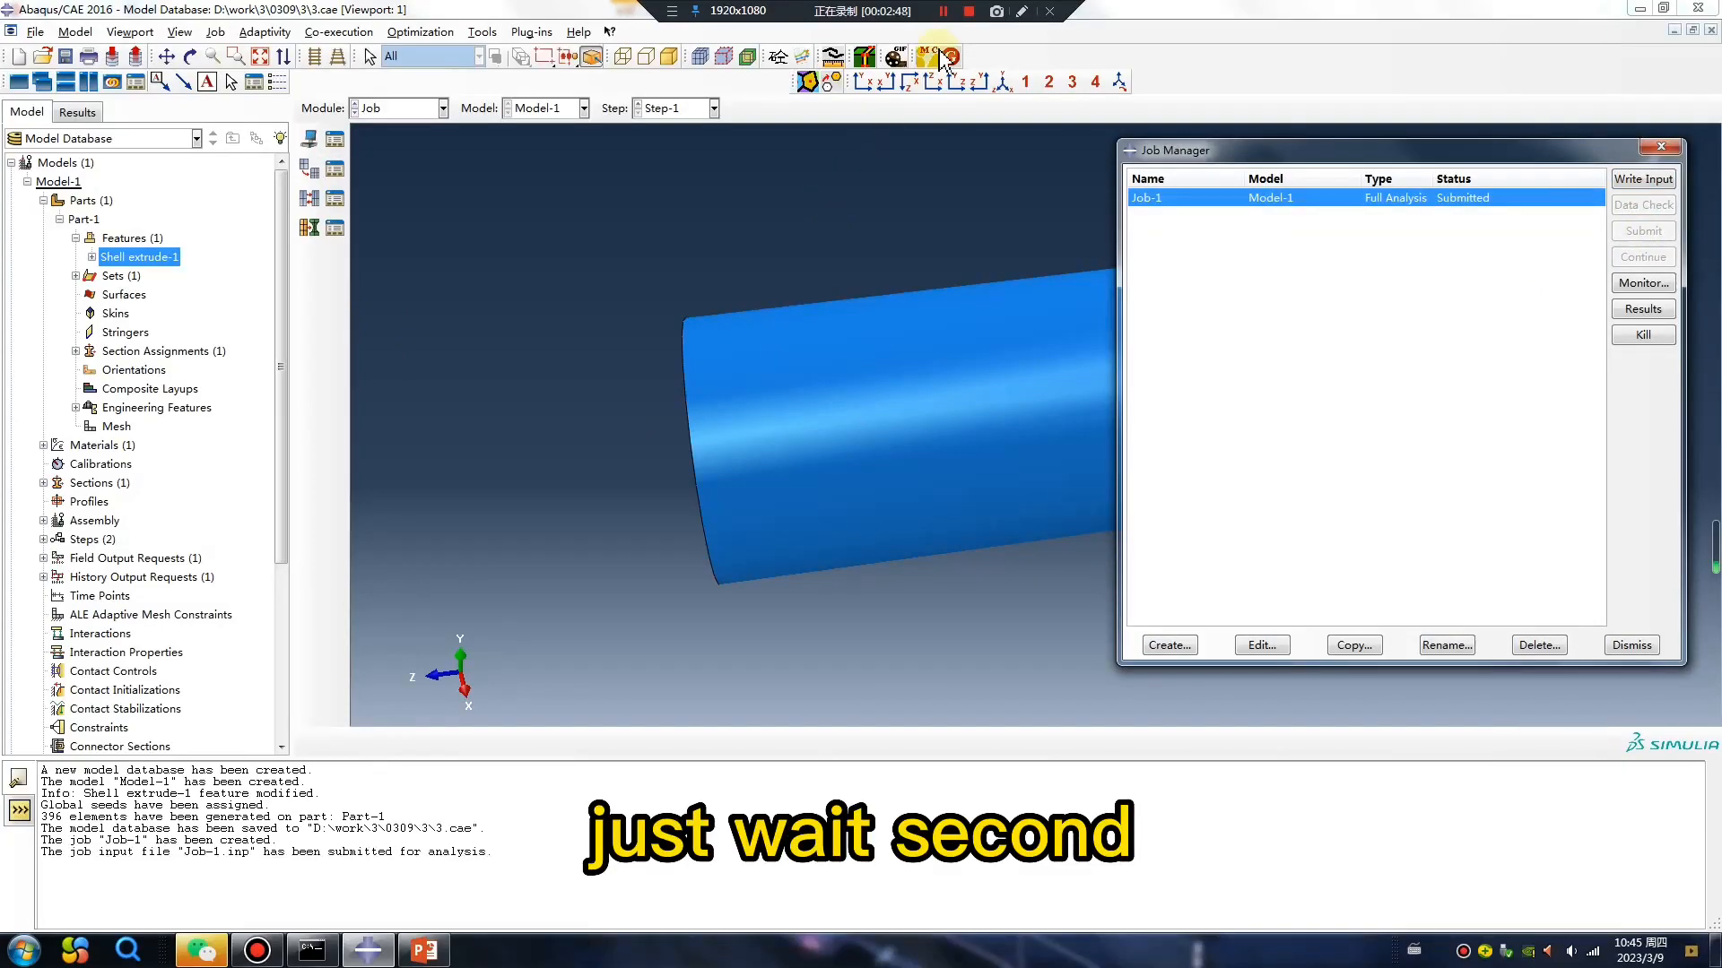
# Open Job-1's results and plot the Mises stress contours on the deformed cylinder.
pyautogui.click(1640, 310)
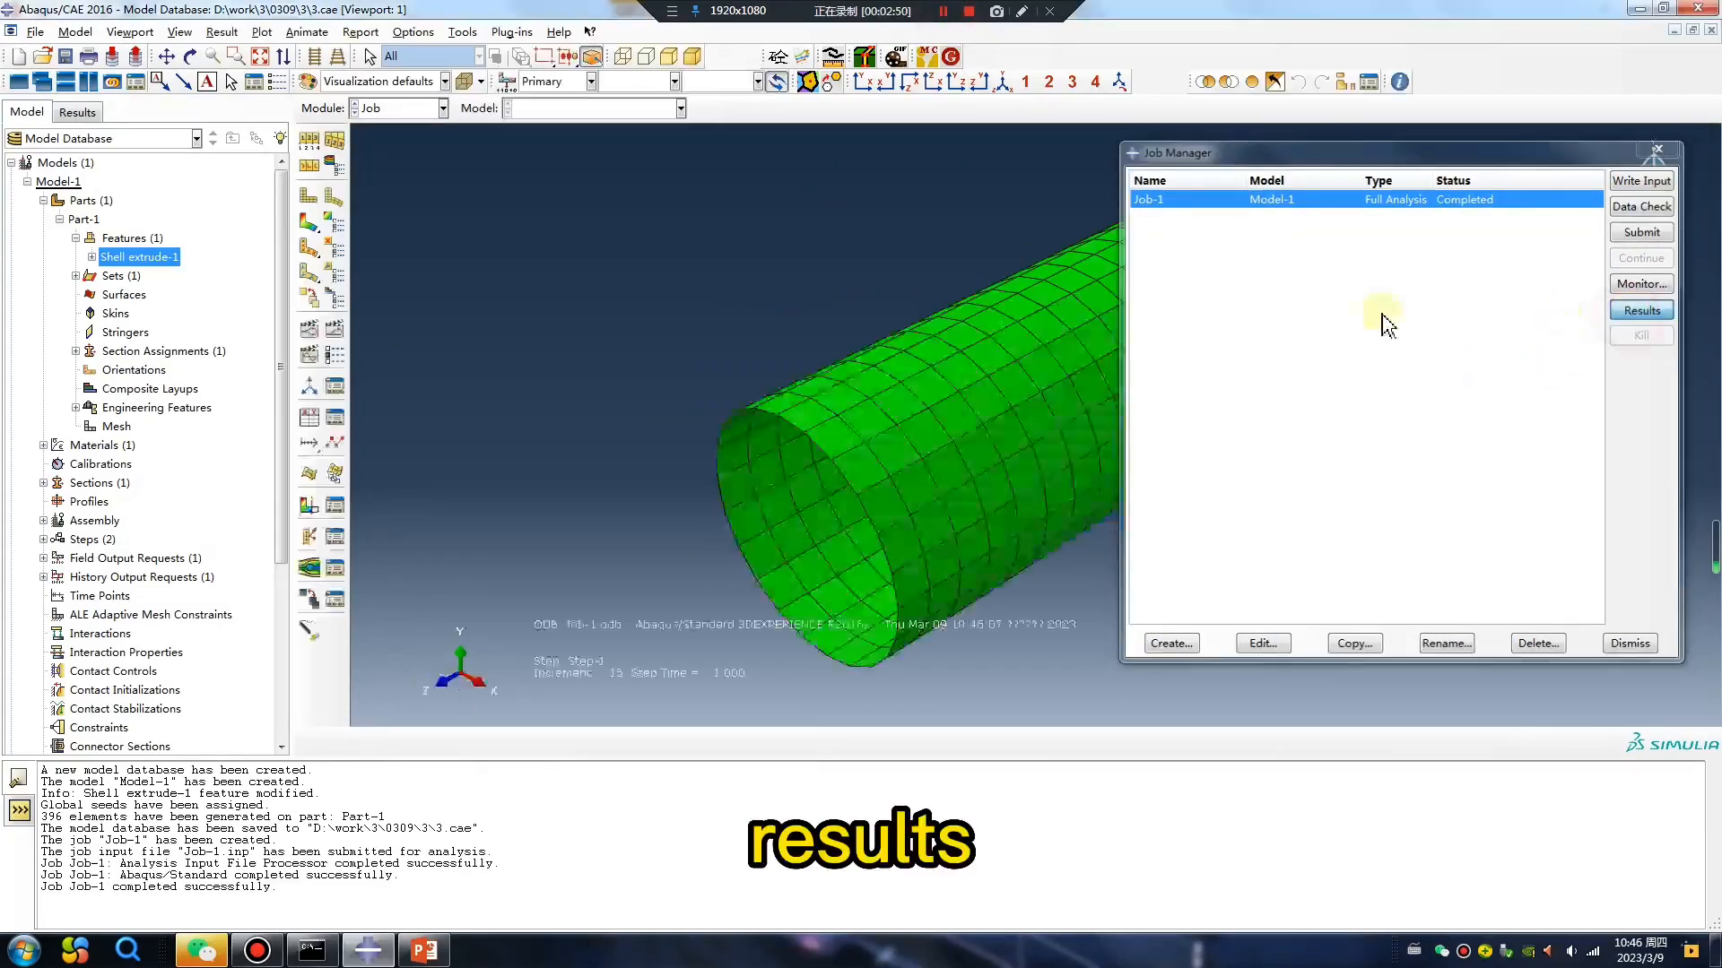
pyautogui.click(309, 222)
pyautogui.keyDown('ctrl'); pyautogui.keyDown('alt'); pyautogui.moveTo(815, 427); pyautogui.dragTo(941, 389); pyautogui.keyUp('alt'); pyautogui.keyUp('ctrl')
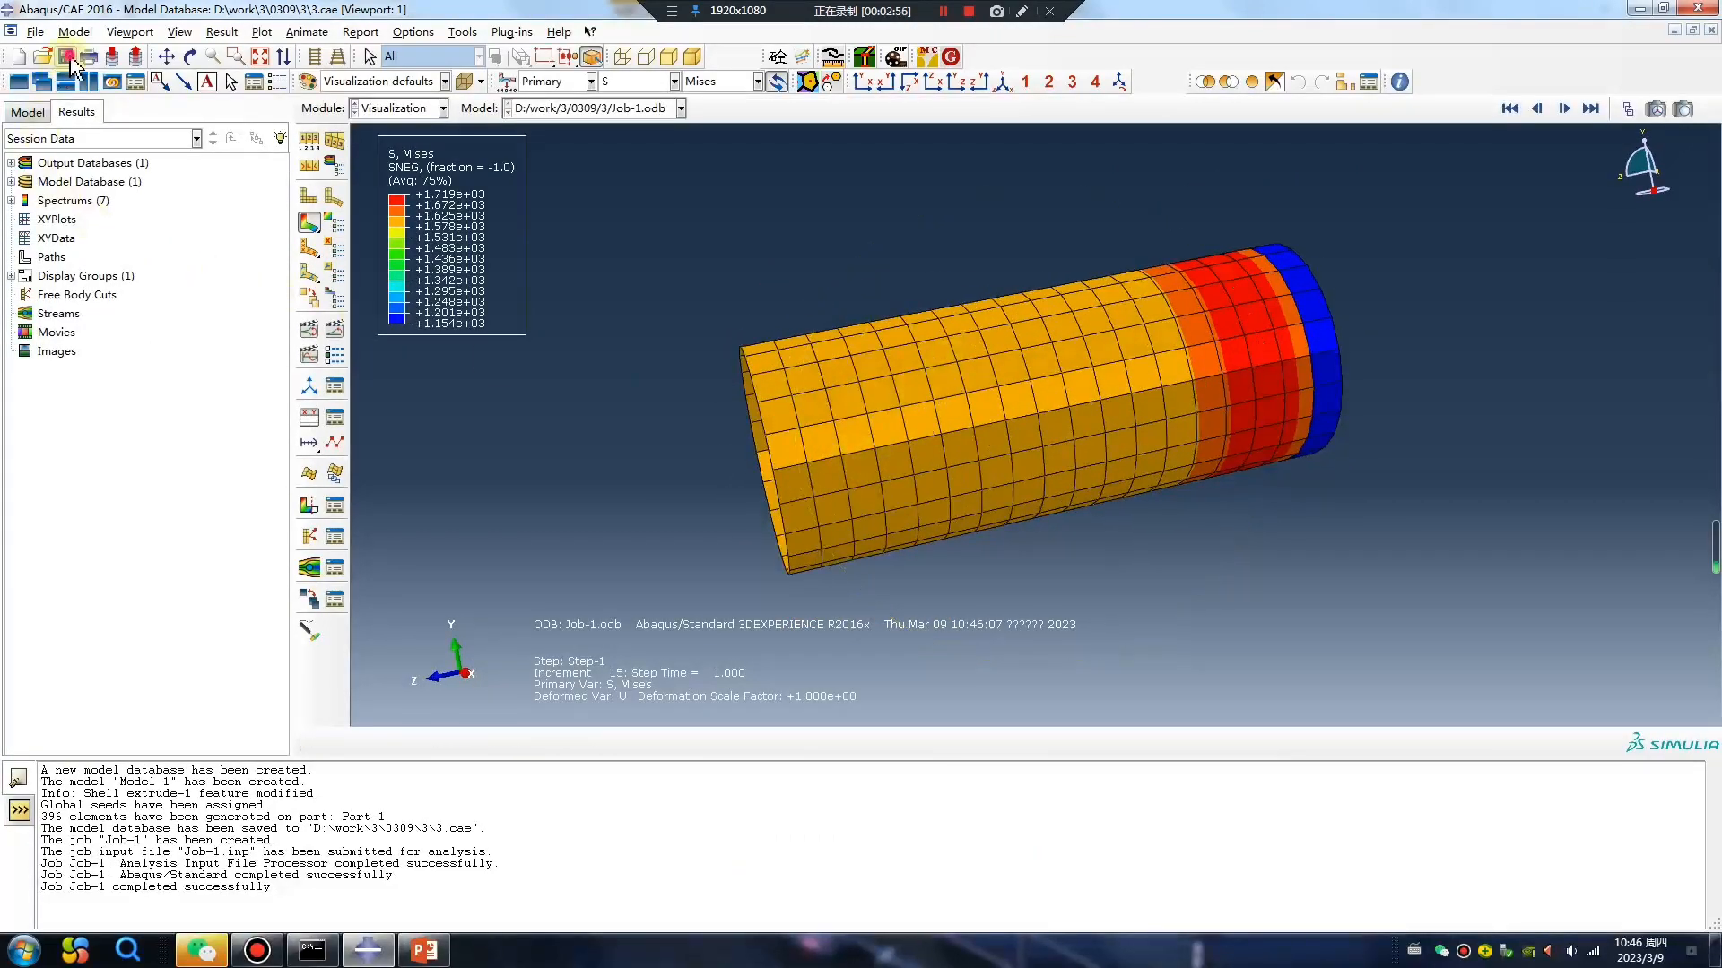
# Save the model database, close the Abaqus/CAE session and reopen the 3.cae database.
pyautogui.click(66, 57)
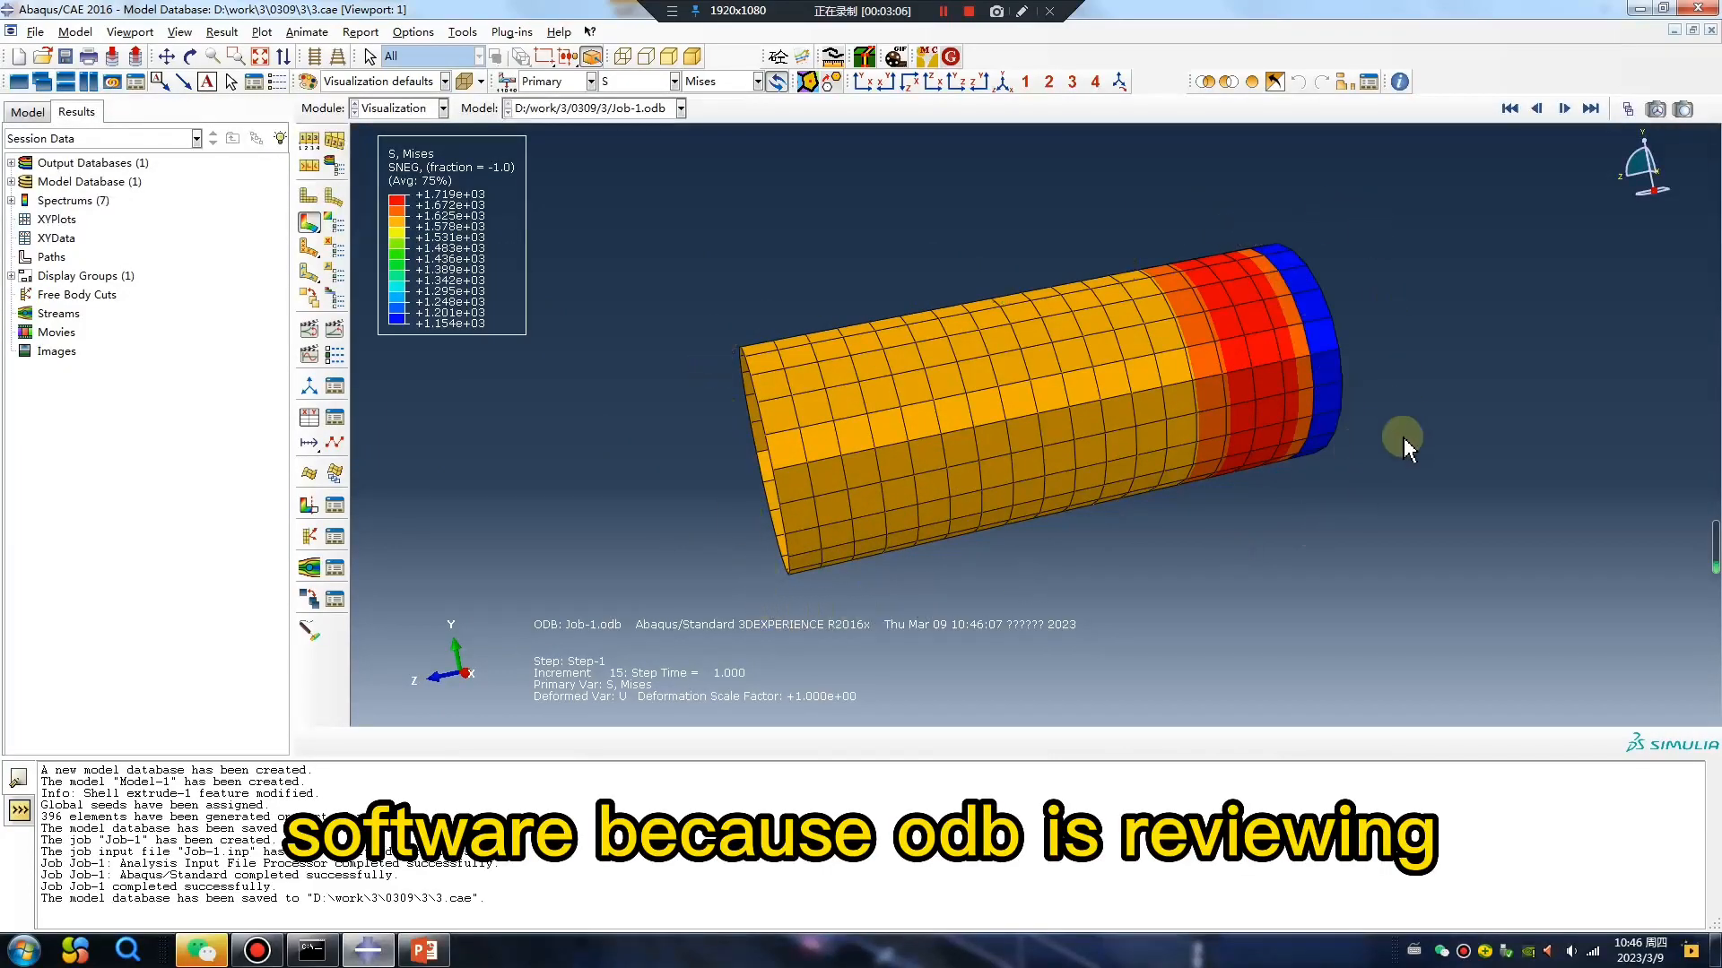
pyautogui.click(1638, 8)
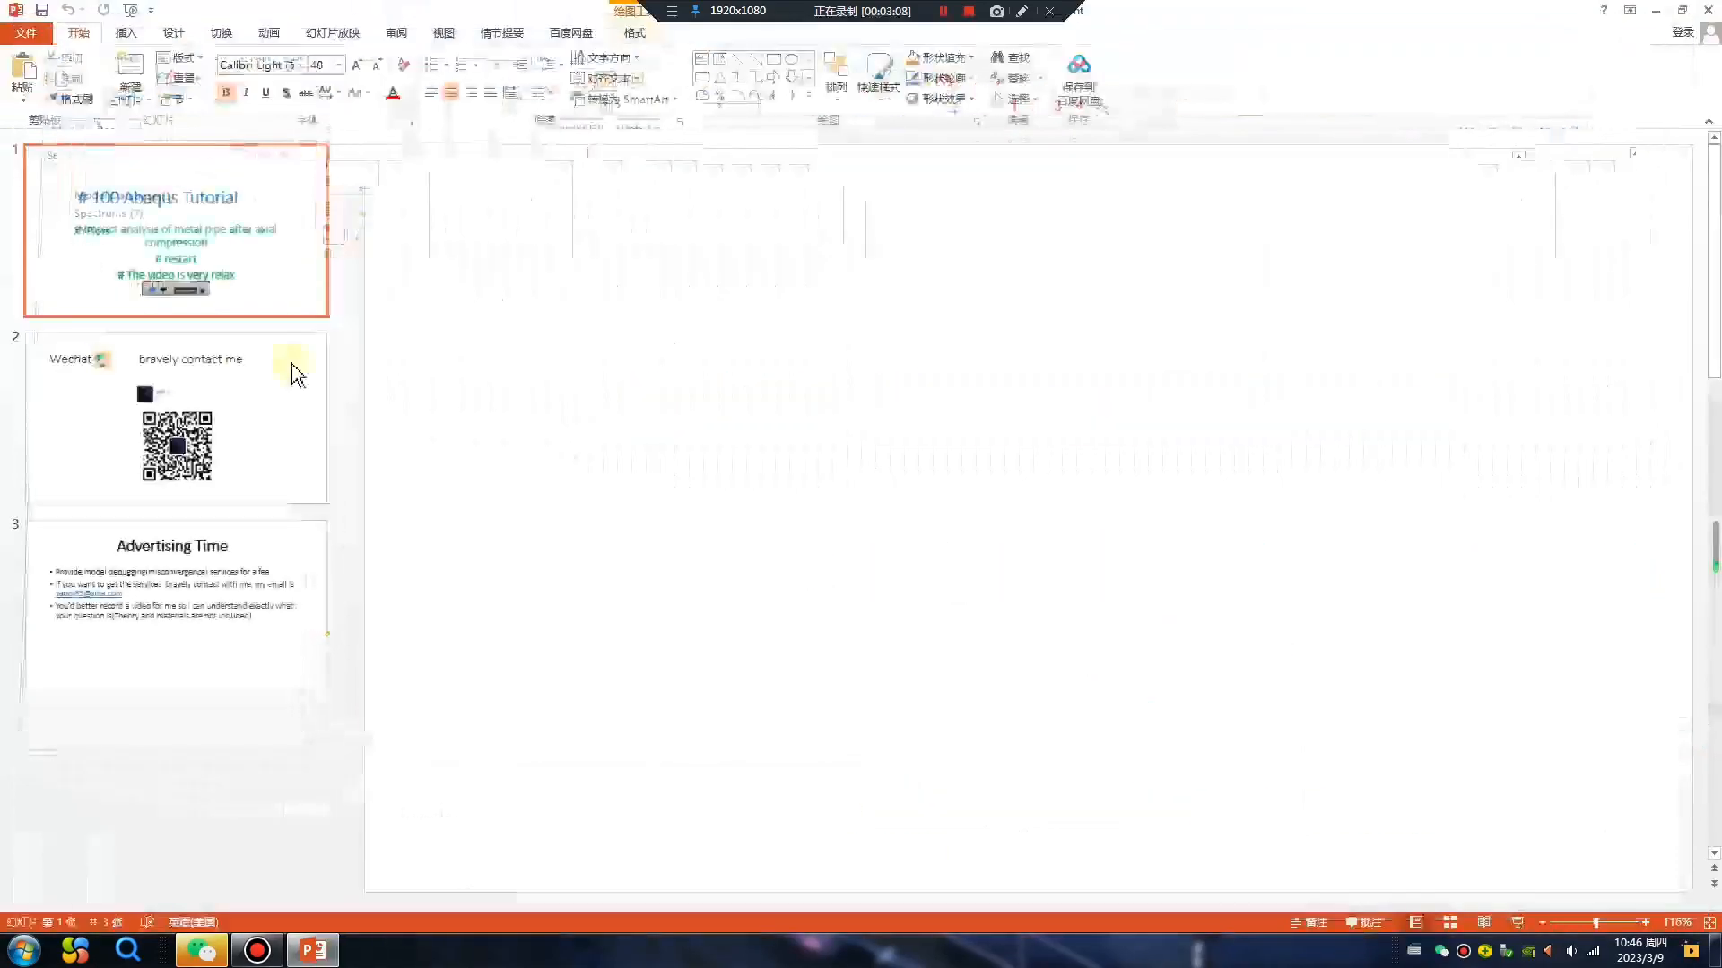
pyautogui.click(1629, 11)
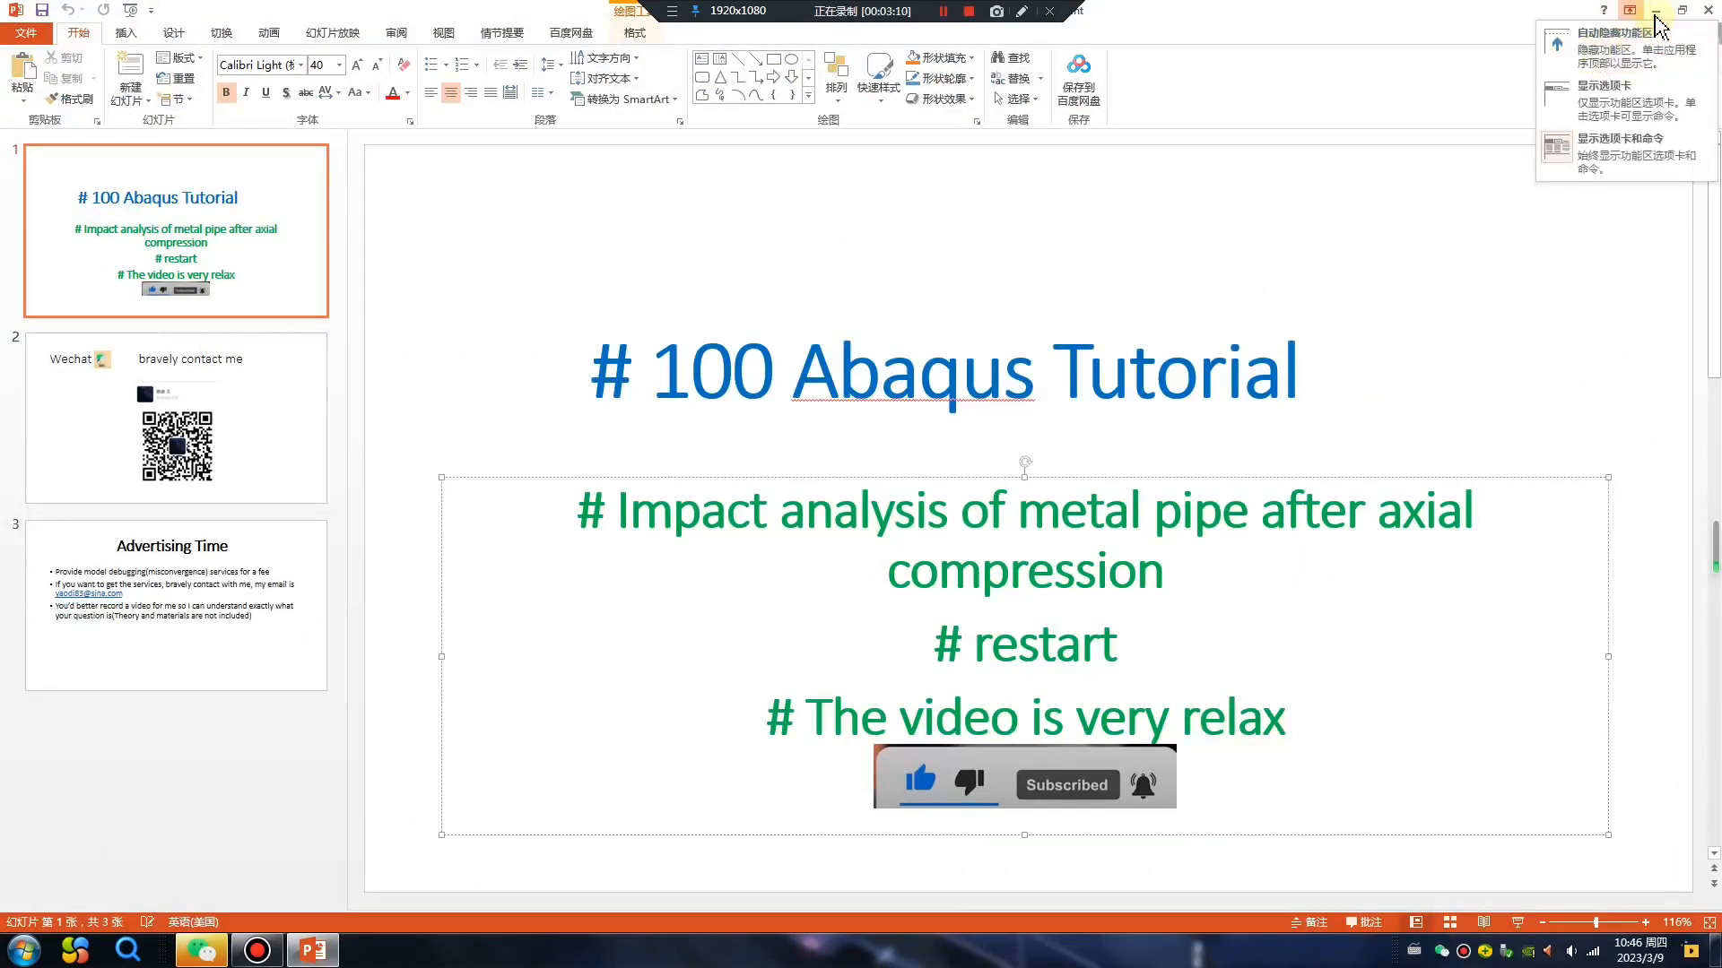
pyautogui.click(1656, 12)
pyautogui.doubleClick(34, 401)
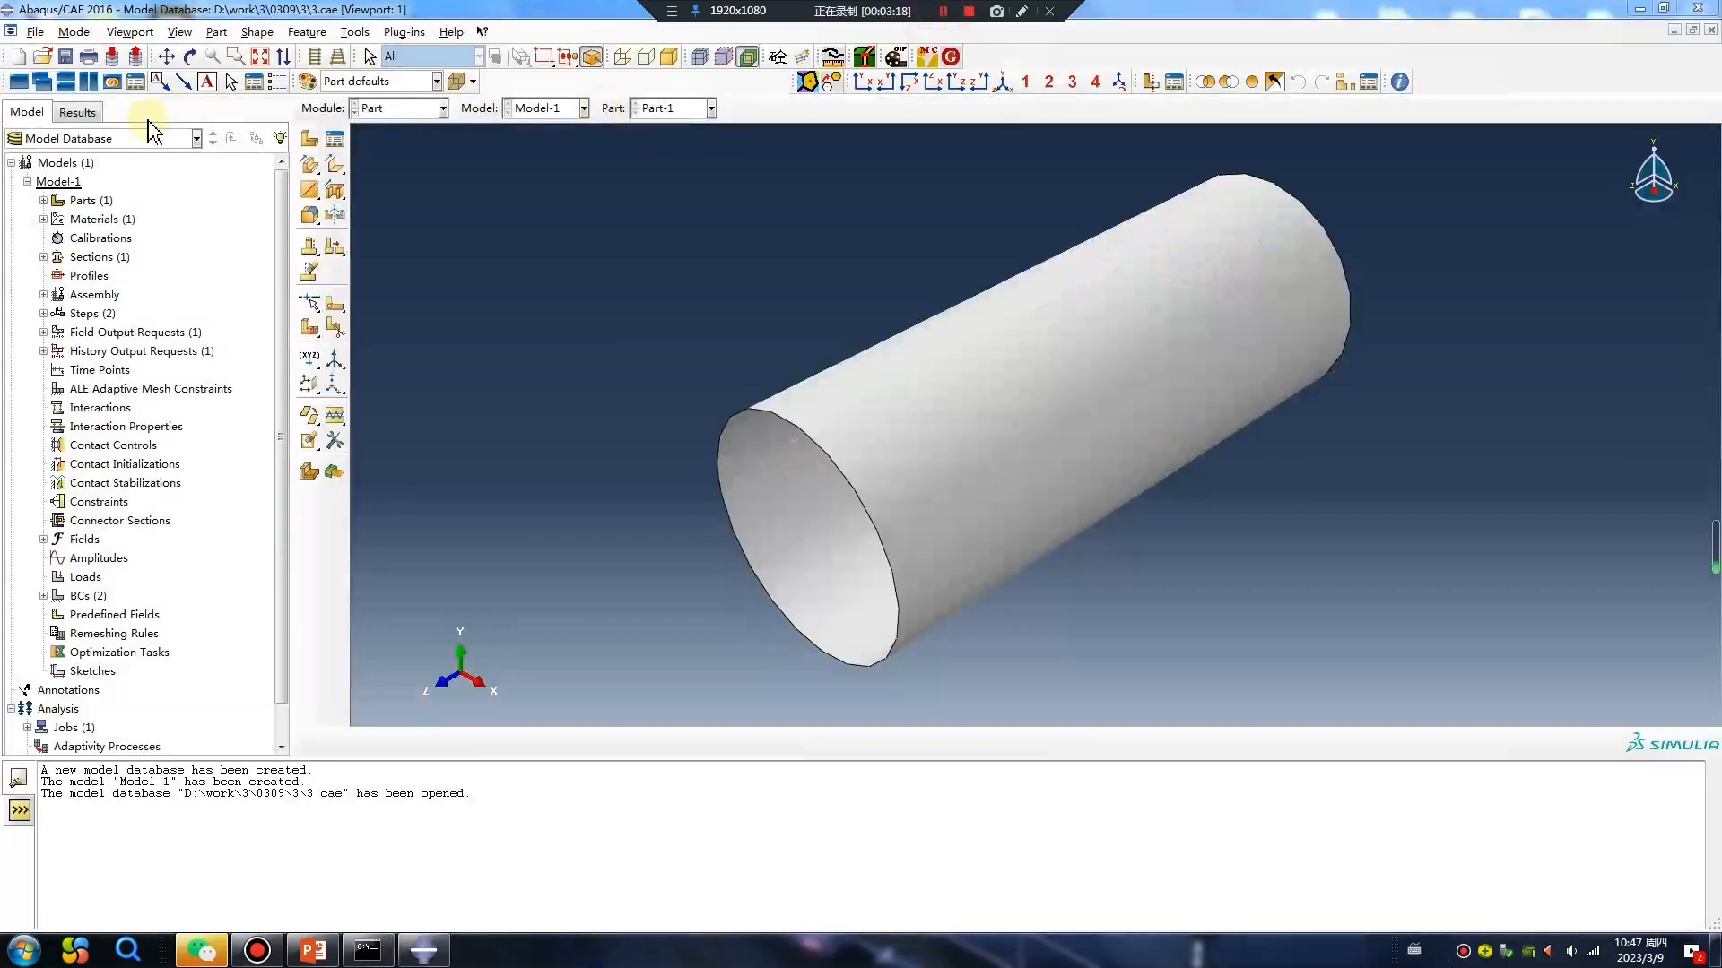
# Copy Model-1 to a new model named Model-2.
pyautogui.click(27, 181)
pyautogui.rightClick(67, 182)
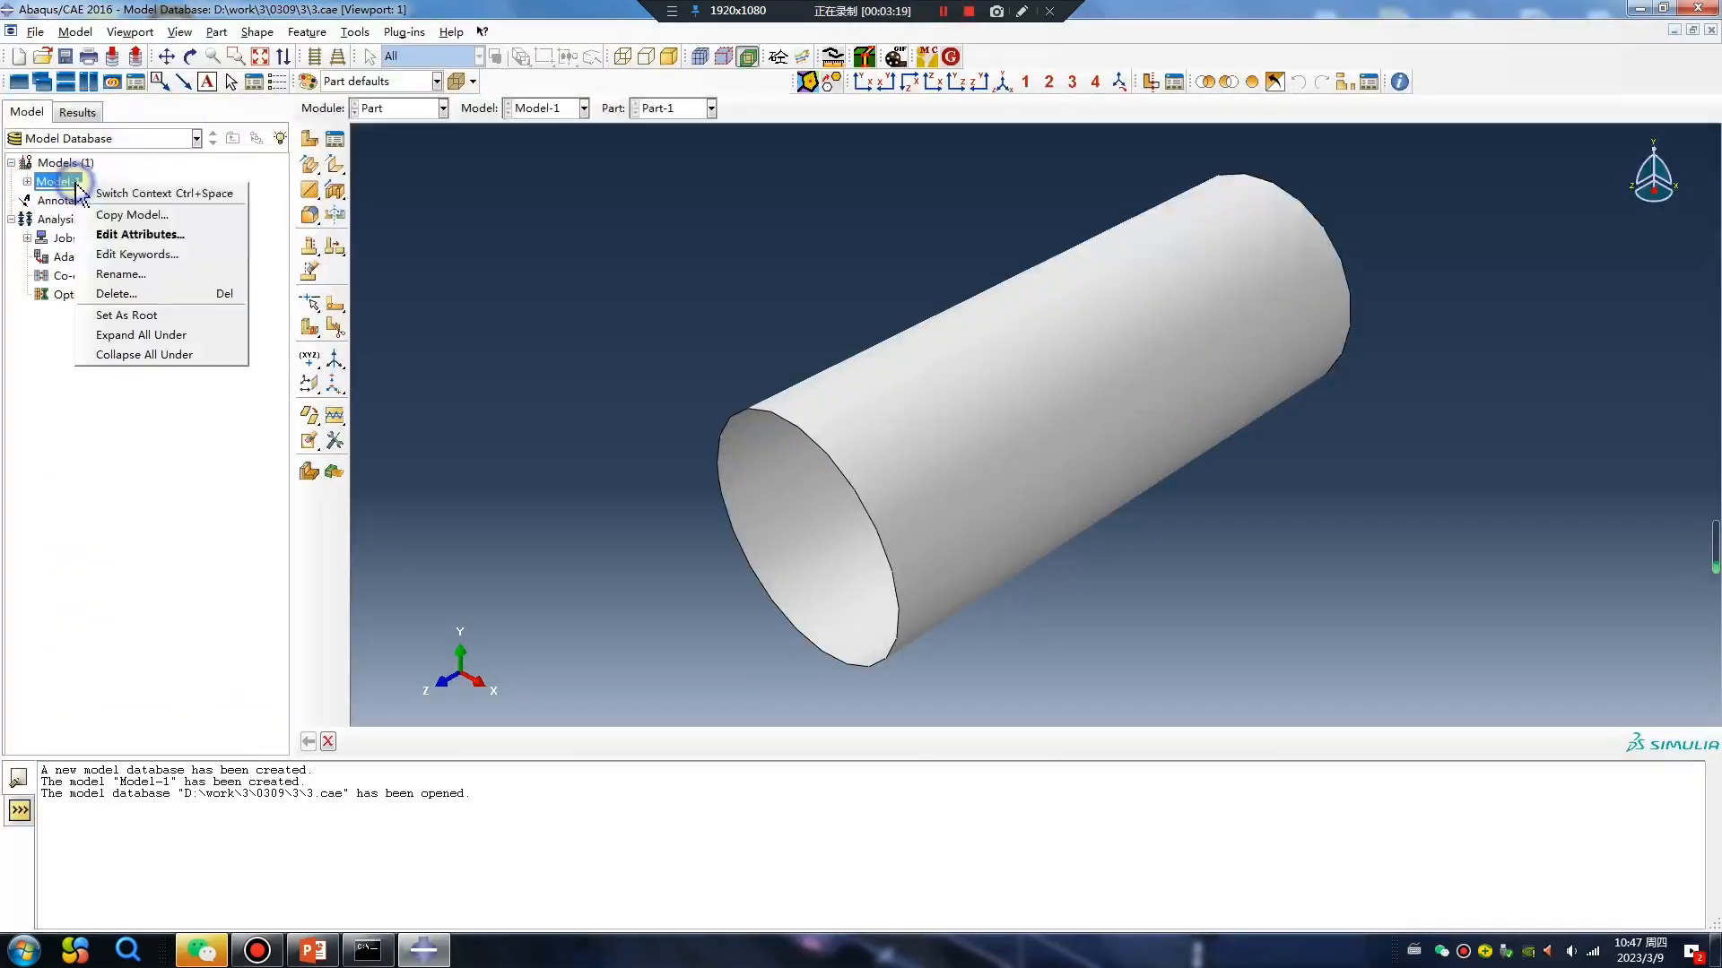
pyautogui.click(132, 216)
pyautogui.click(315, 288)
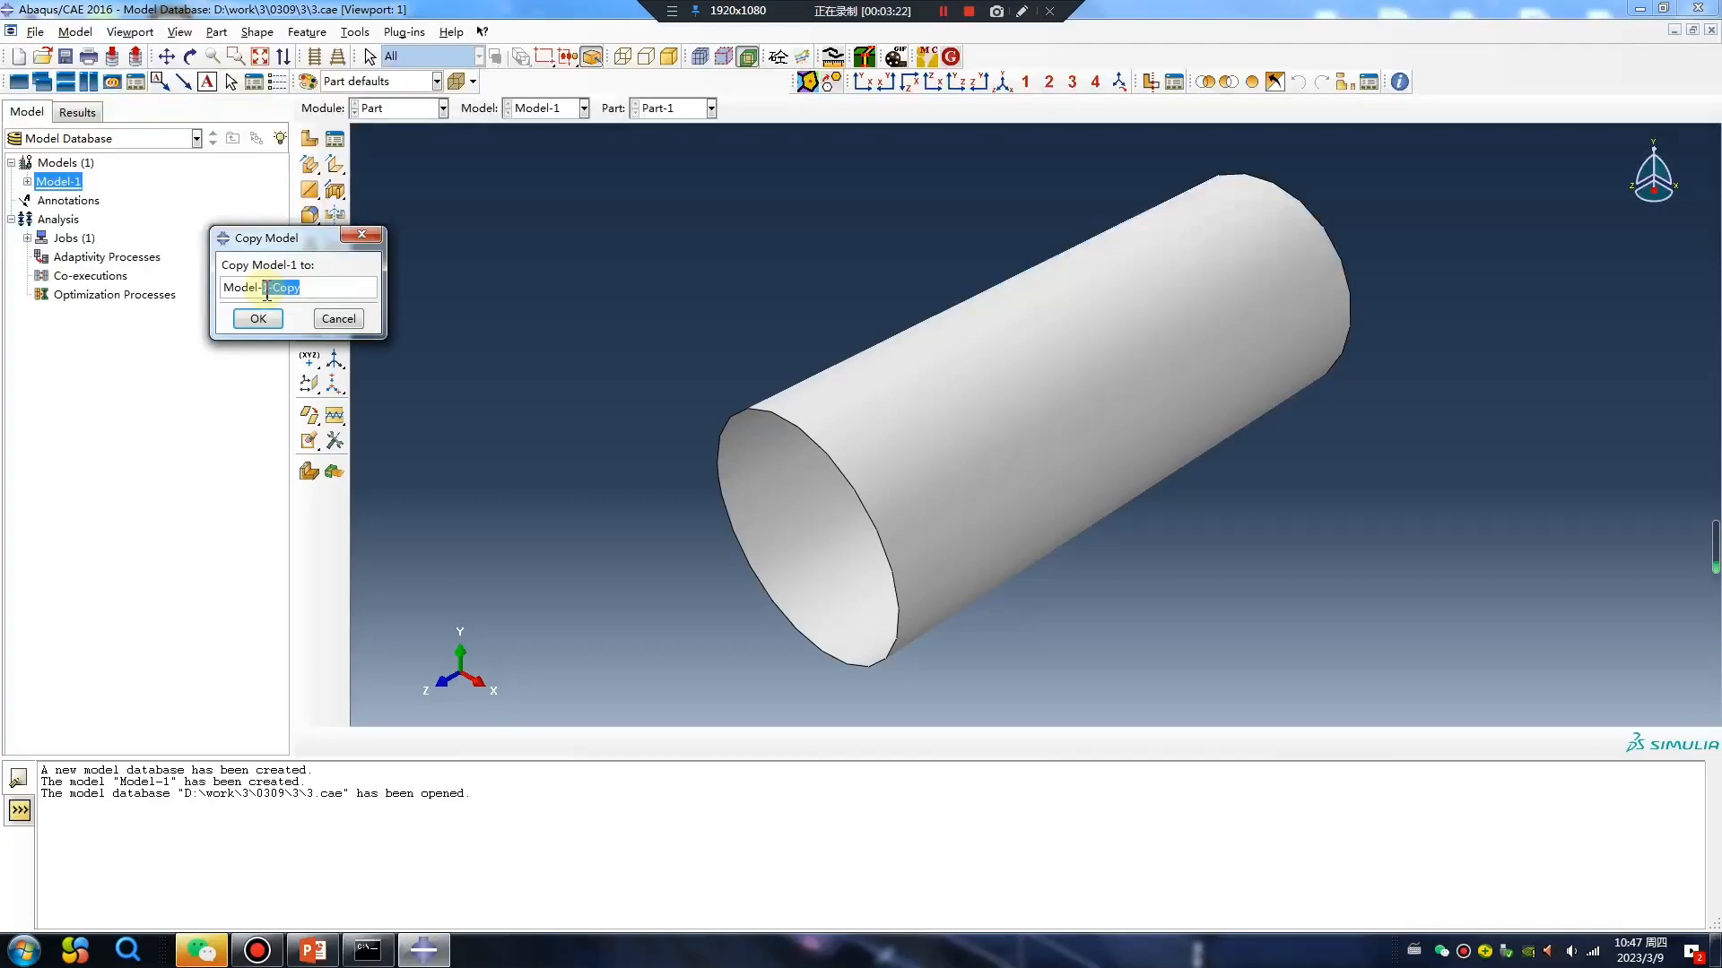
pyautogui.click(259, 320)
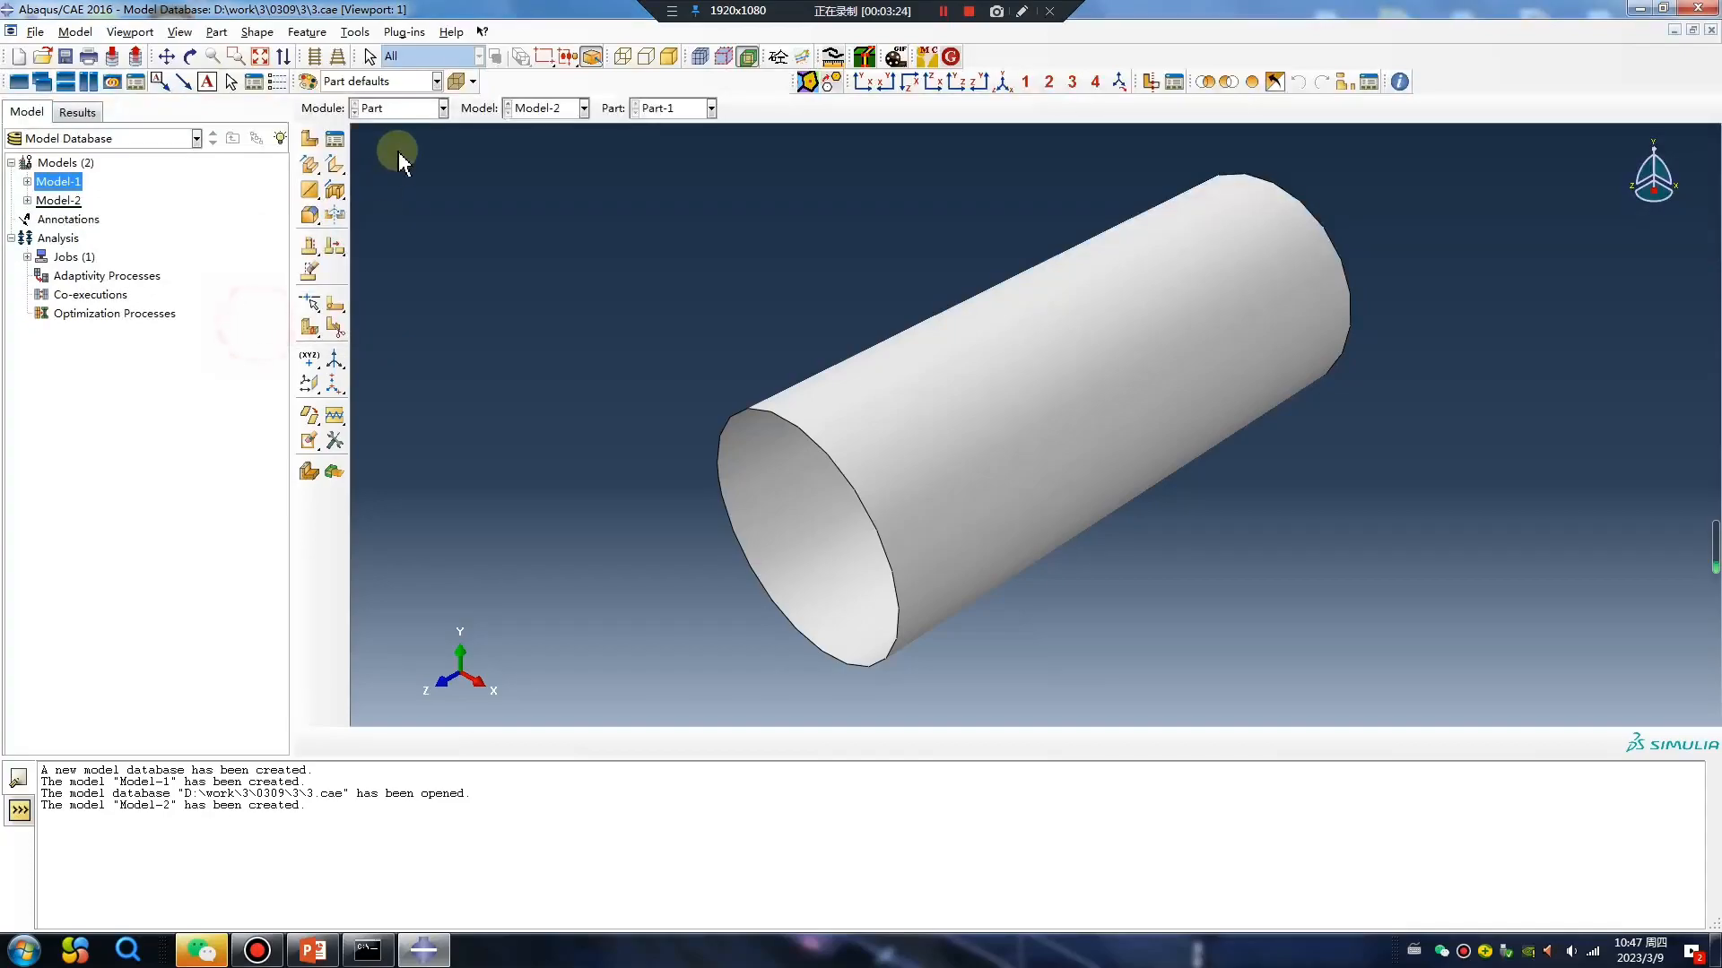
# Create the 3D deformable solid extrusion Part-2 from a rectangle about 5 wide with its upper corner at (5, 12.5), extruded to depth 3.
pyautogui.click(309, 139)
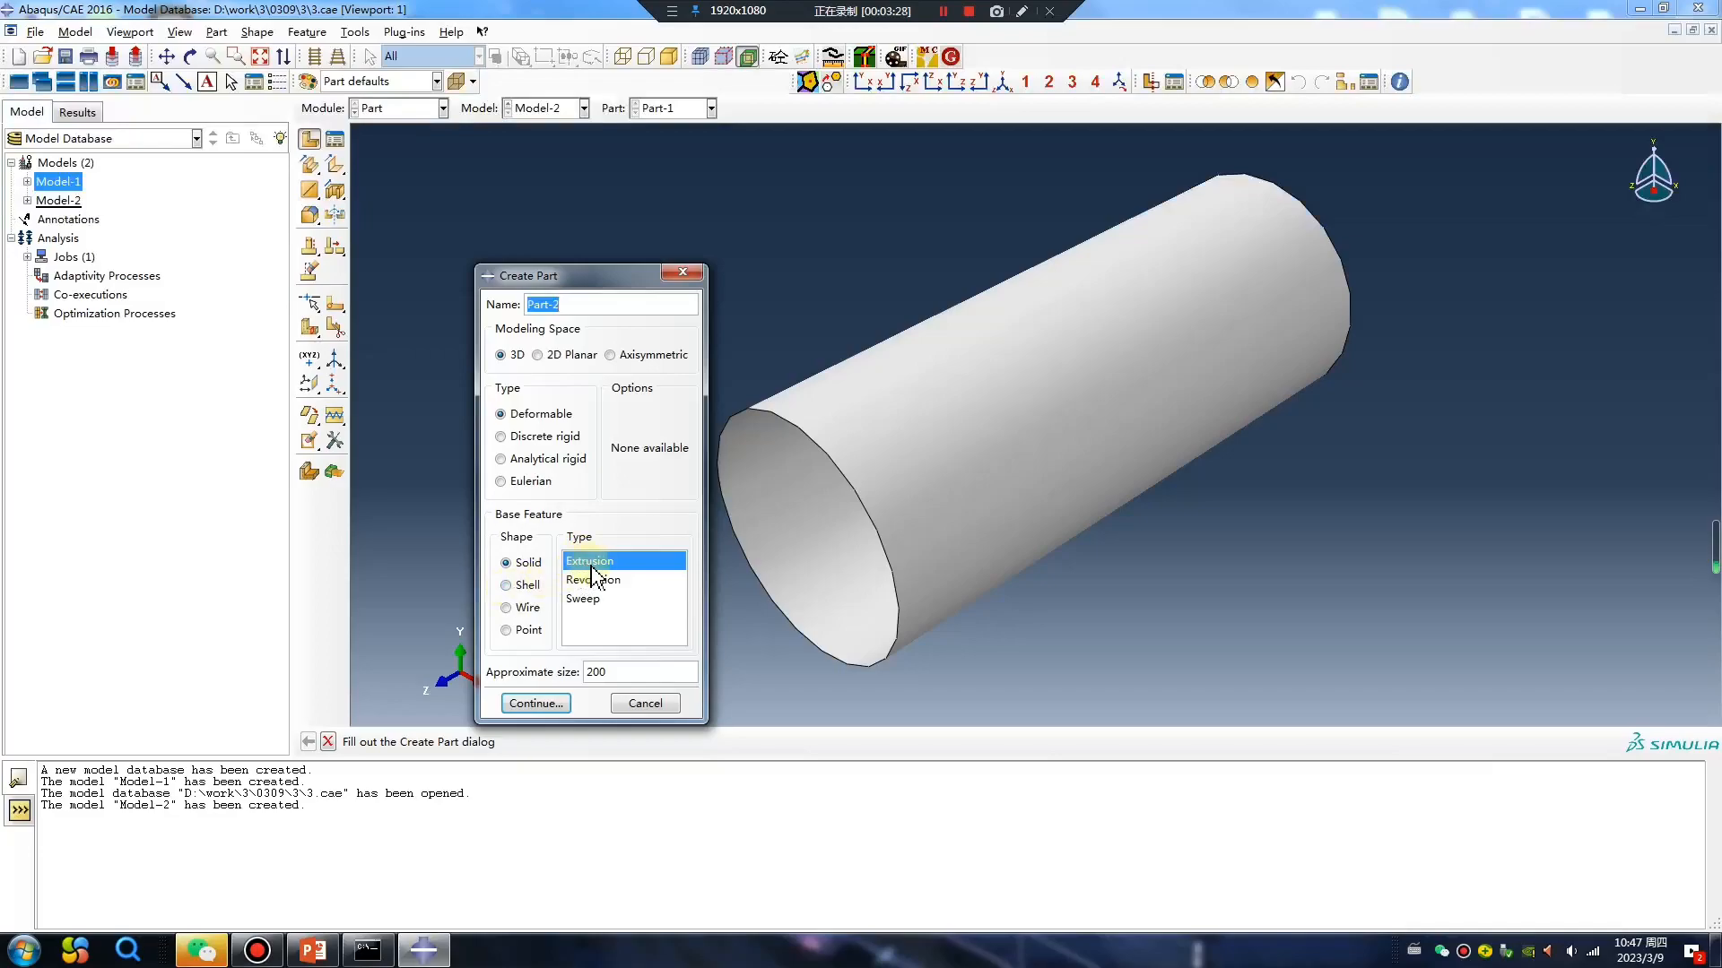
pyautogui.click(533, 703)
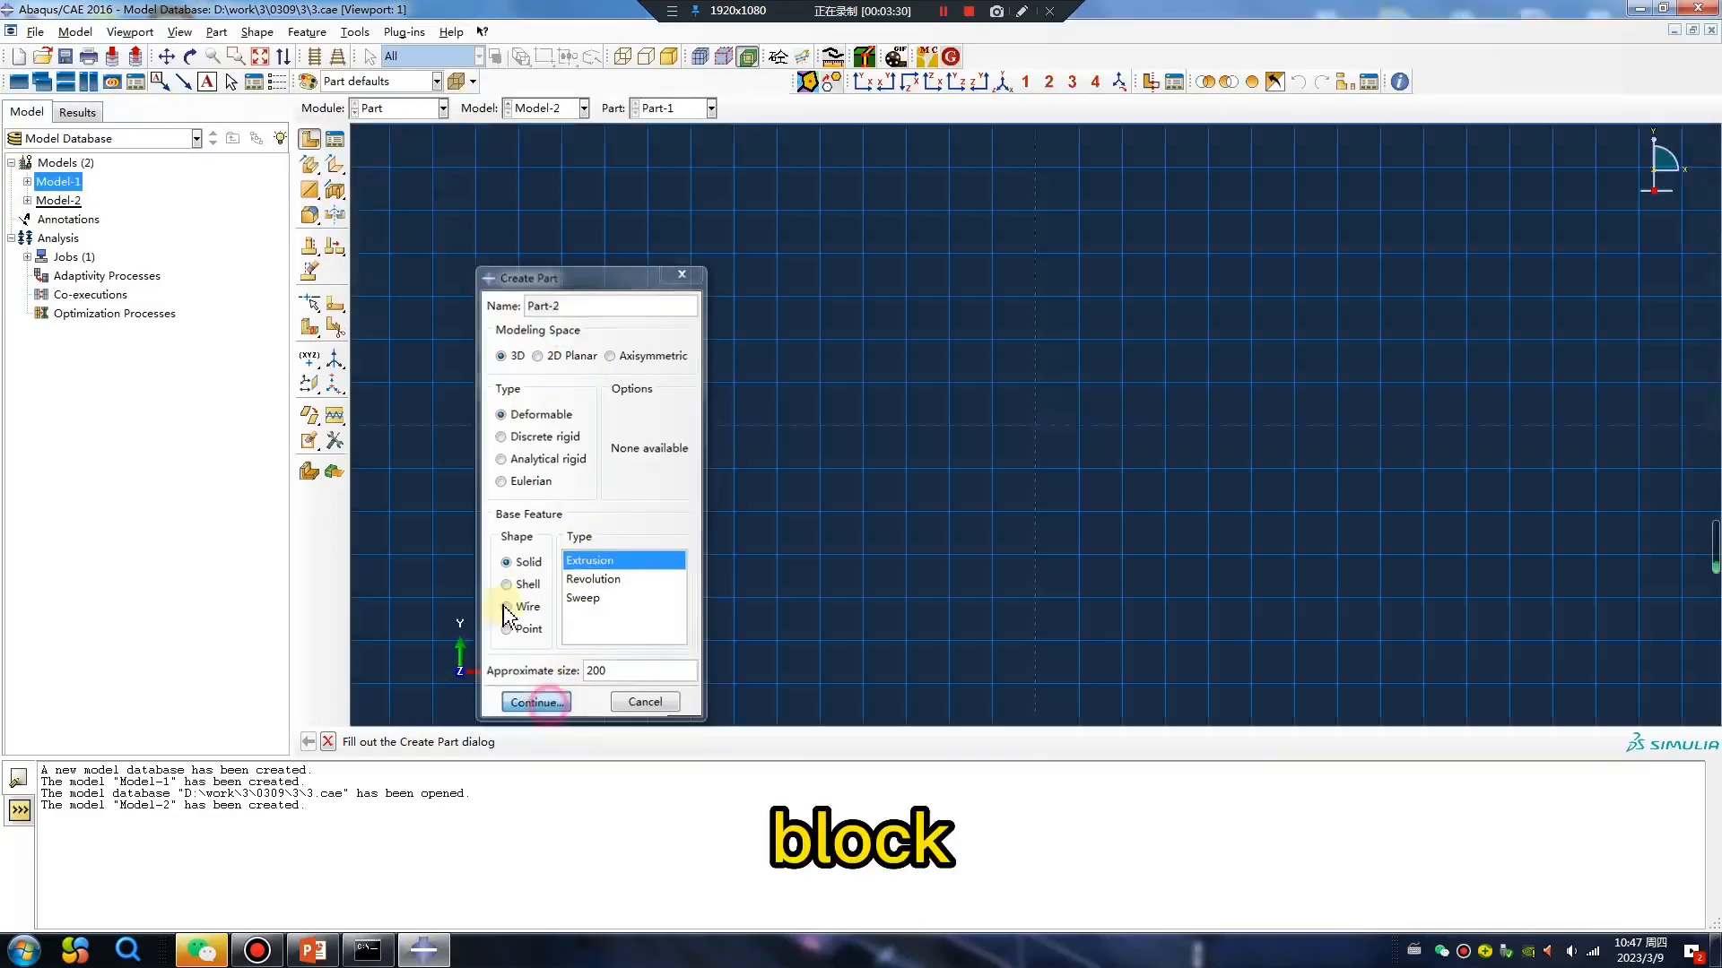
pyautogui.click(334, 166)
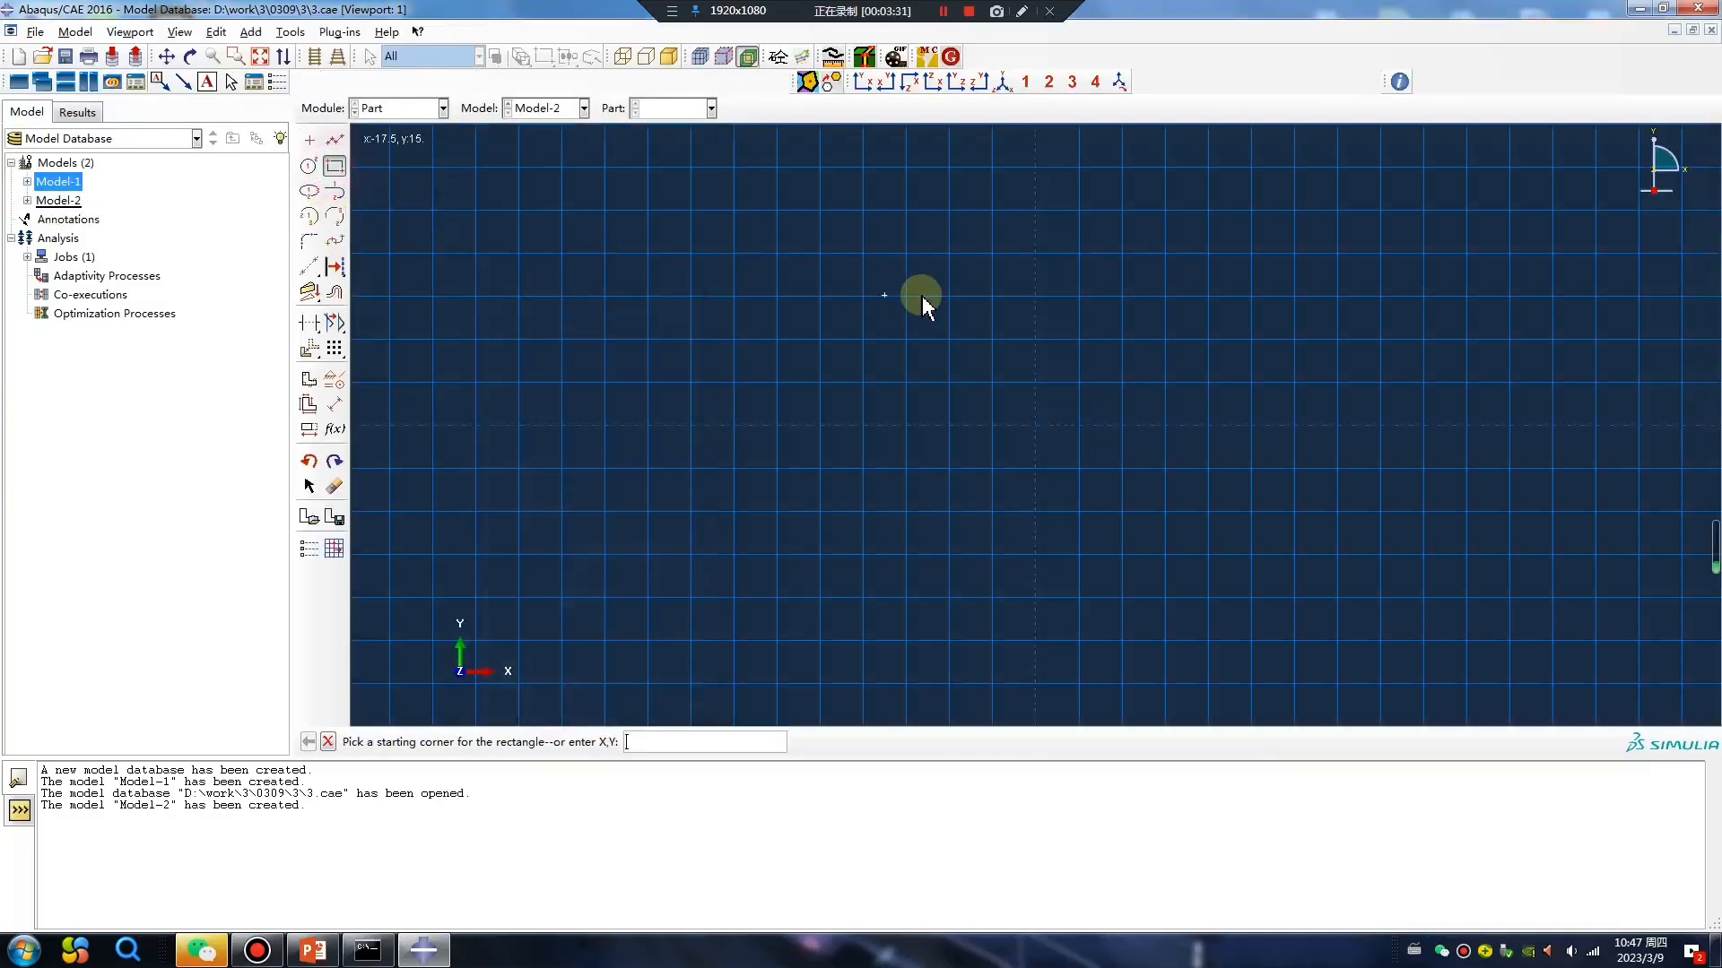
pyautogui.click(1037, 346)
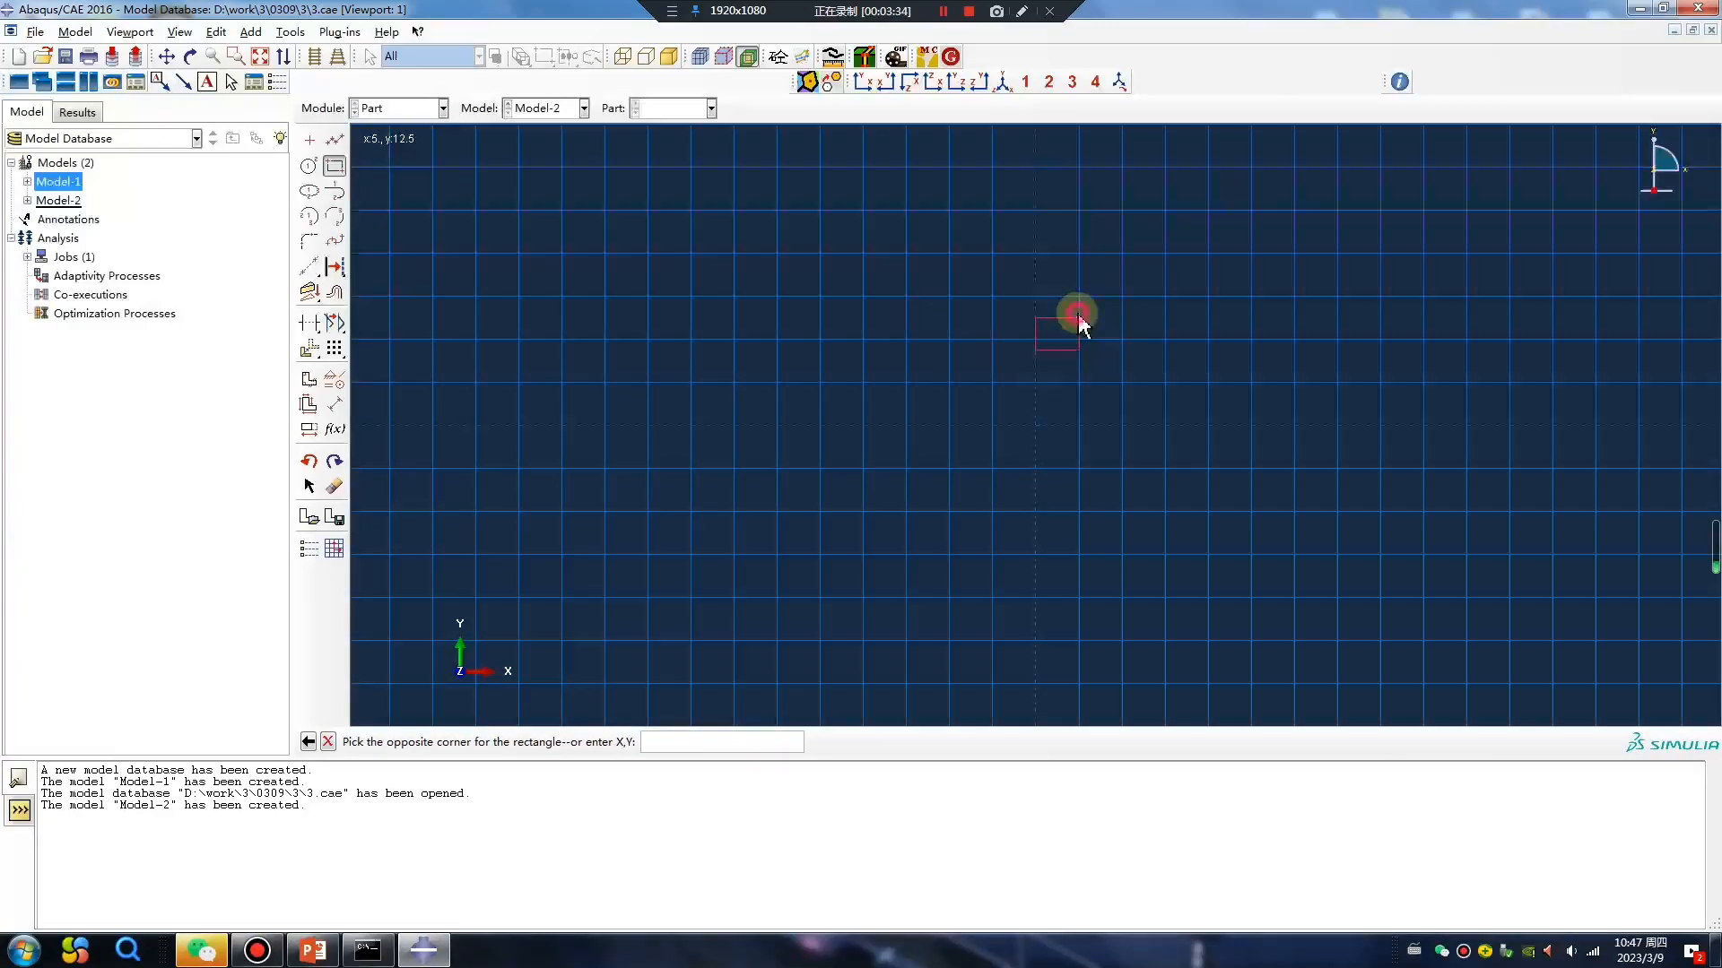
pyautogui.click(1080, 306)
pyautogui.middleClick(942, 385)
pyautogui.middleClick(880, 419)
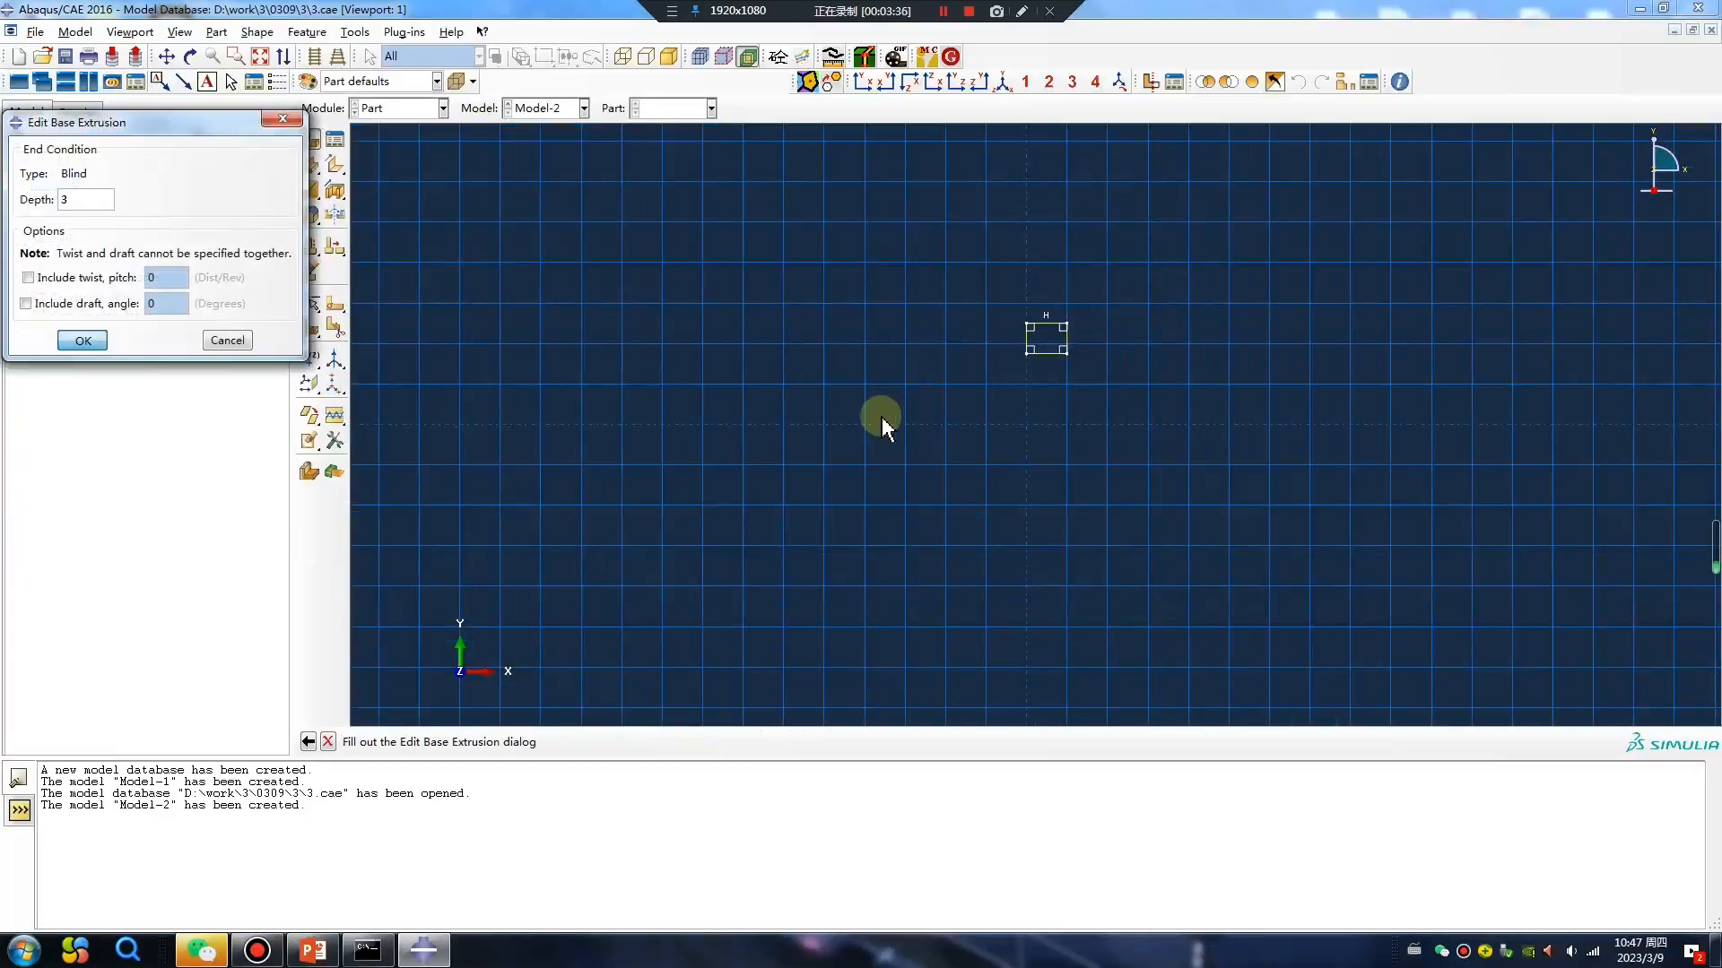
pyautogui.middleClick(881, 426)
# In the Property module, create a section for the solid block.
pyautogui.click(408, 109)
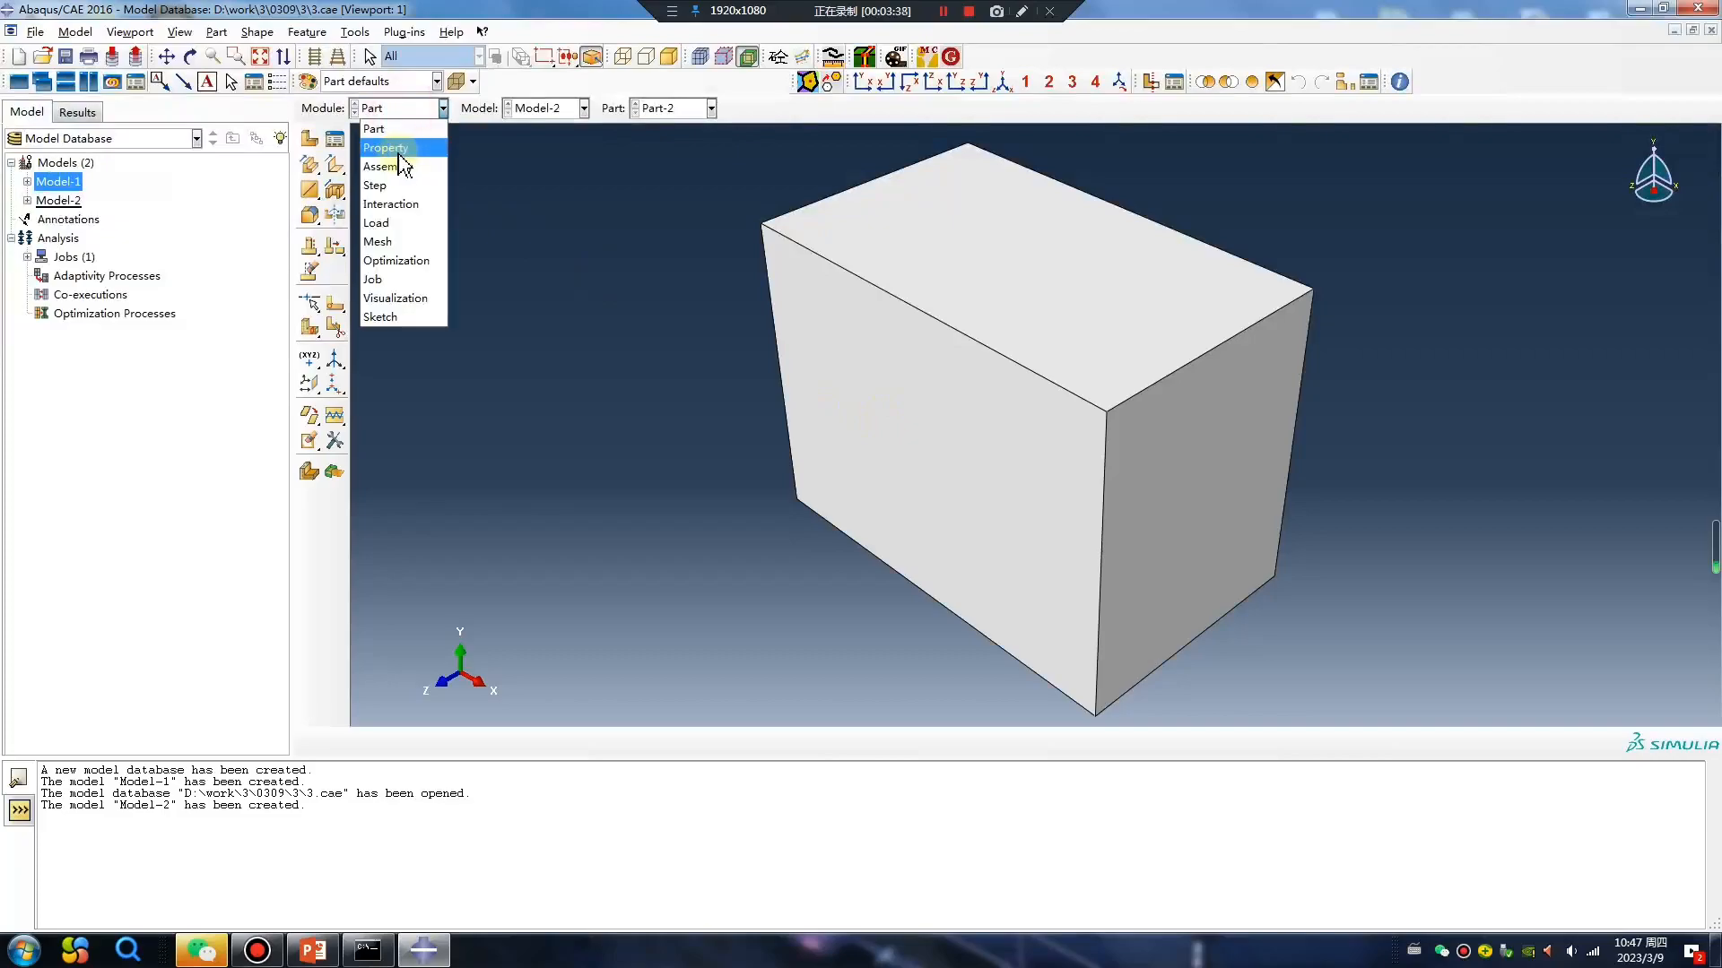
pyautogui.click(398, 150)
pyautogui.click(309, 169)
pyautogui.click(68, 375)
pyautogui.click(69, 338)
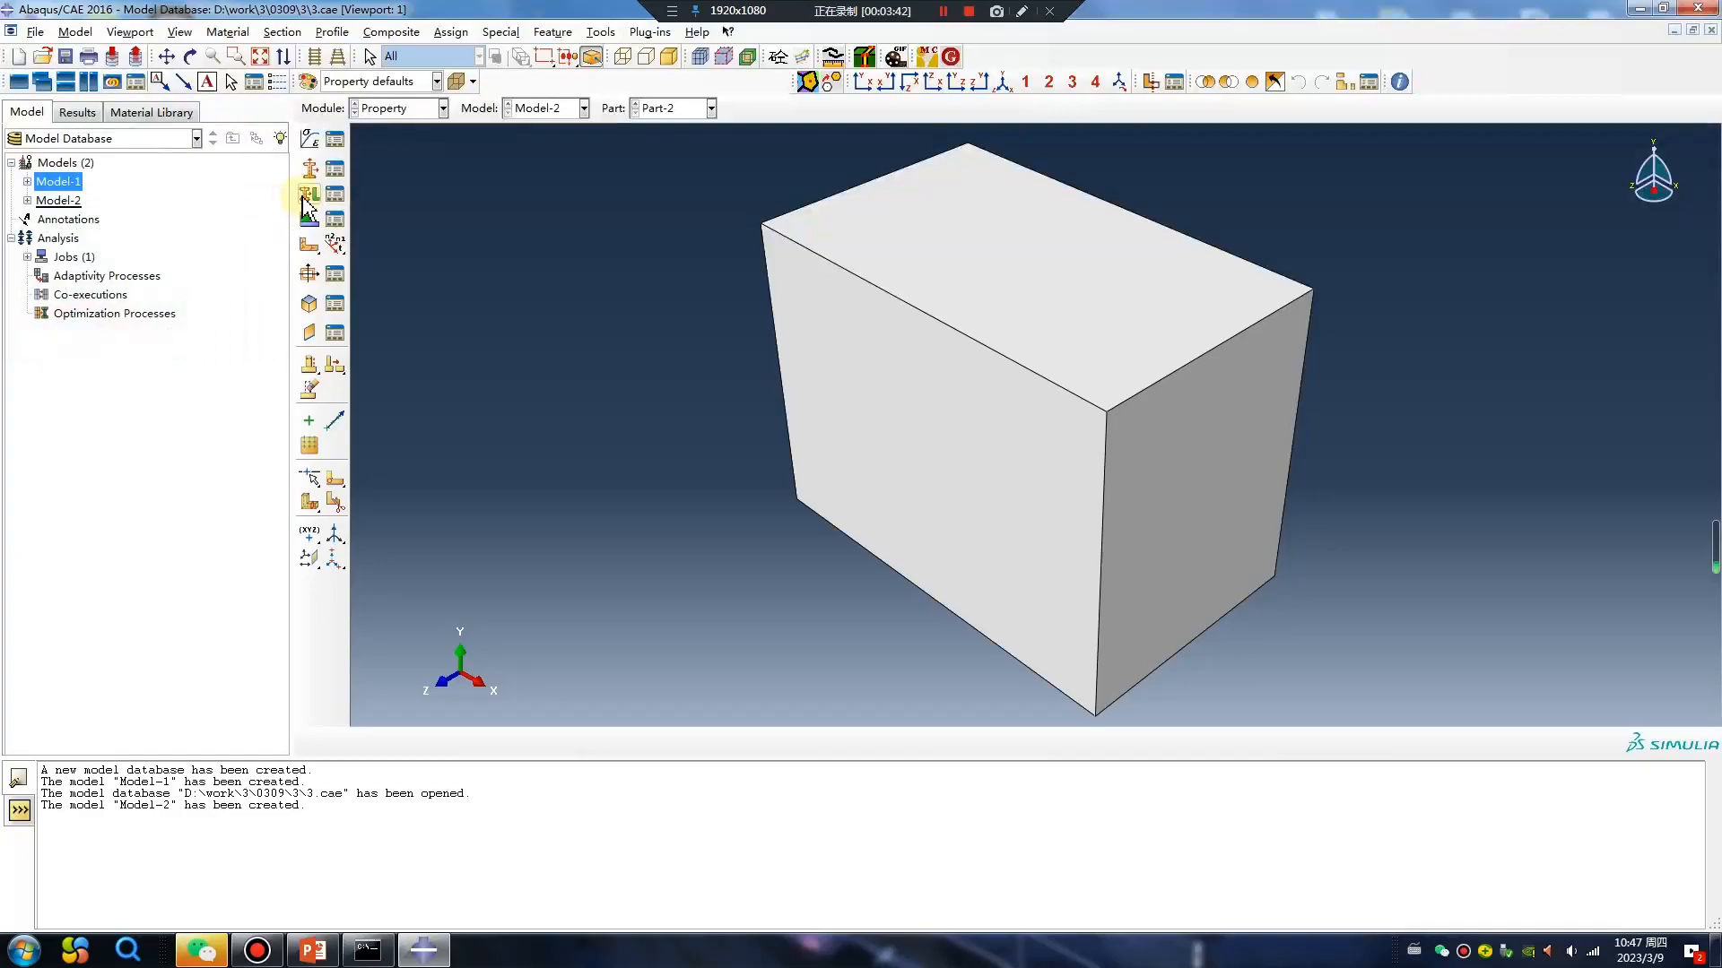
# Assign the new section to the whole Part-2 block.
pyautogui.click(309, 193)
pyautogui.click(884, 353)
pyautogui.middleClick(719, 459)
pyautogui.click(143, 336)
pyautogui.click(126, 376)
pyautogui.click(69, 458)
# In the Assembly module, add a dependent instance of Part-2.
pyautogui.click(396, 109)
pyautogui.click(393, 166)
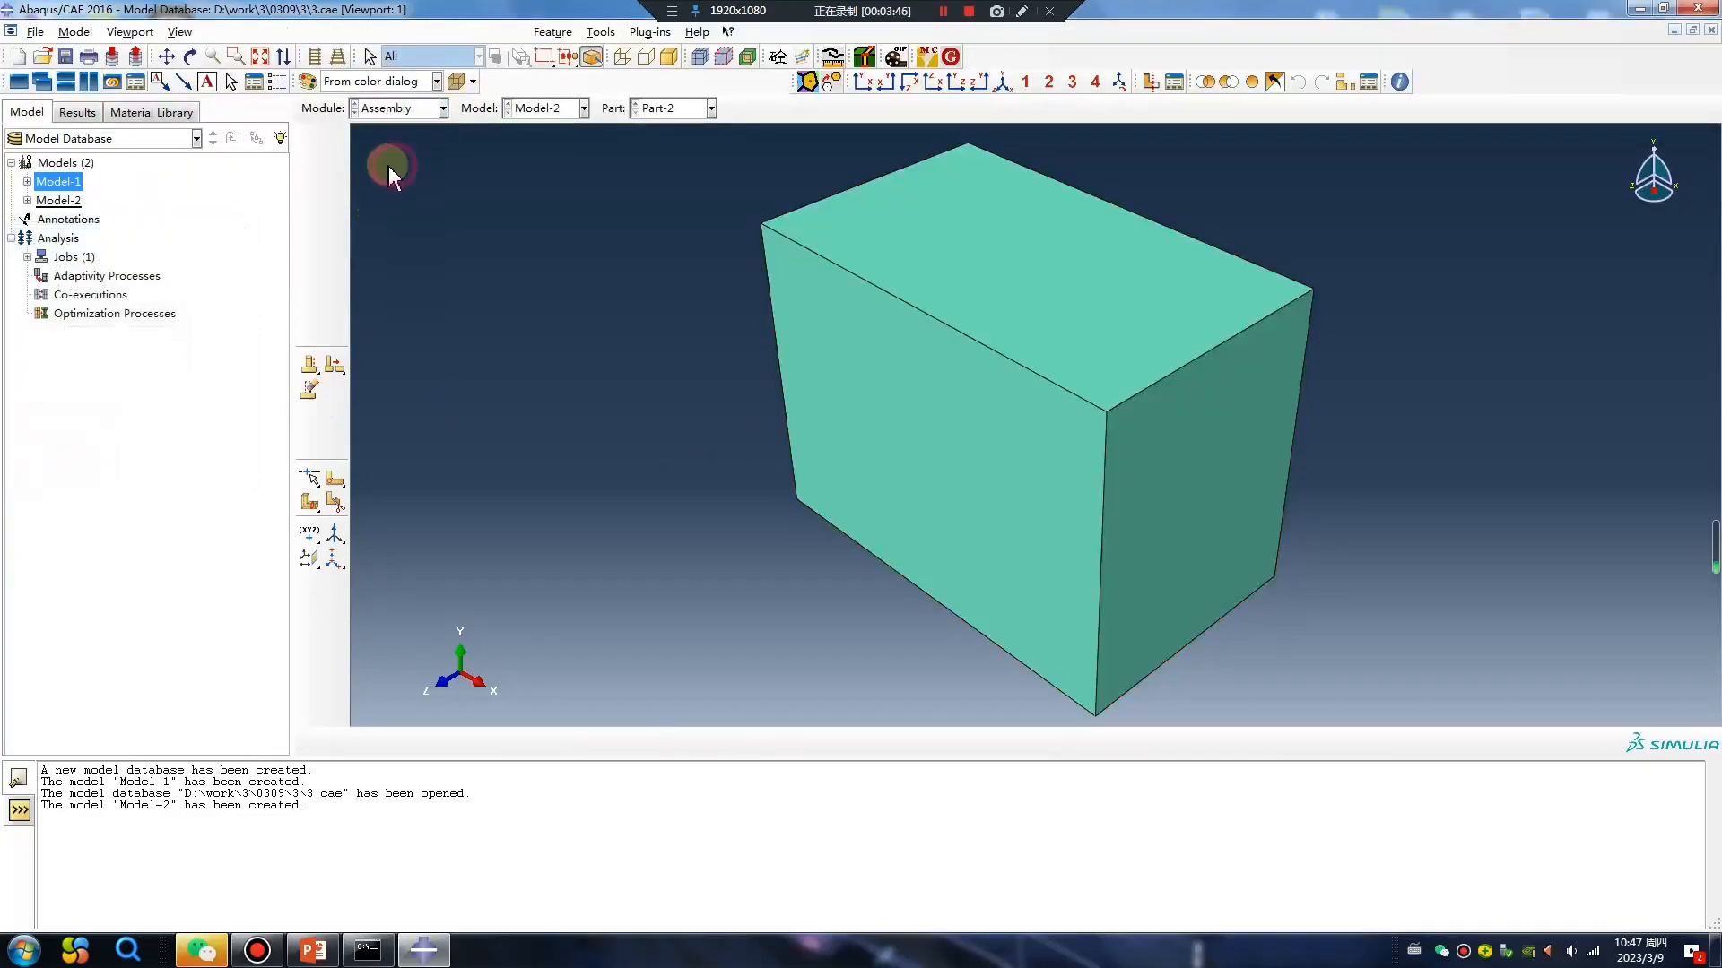
pyautogui.click(309, 138)
pyautogui.click(42, 371)
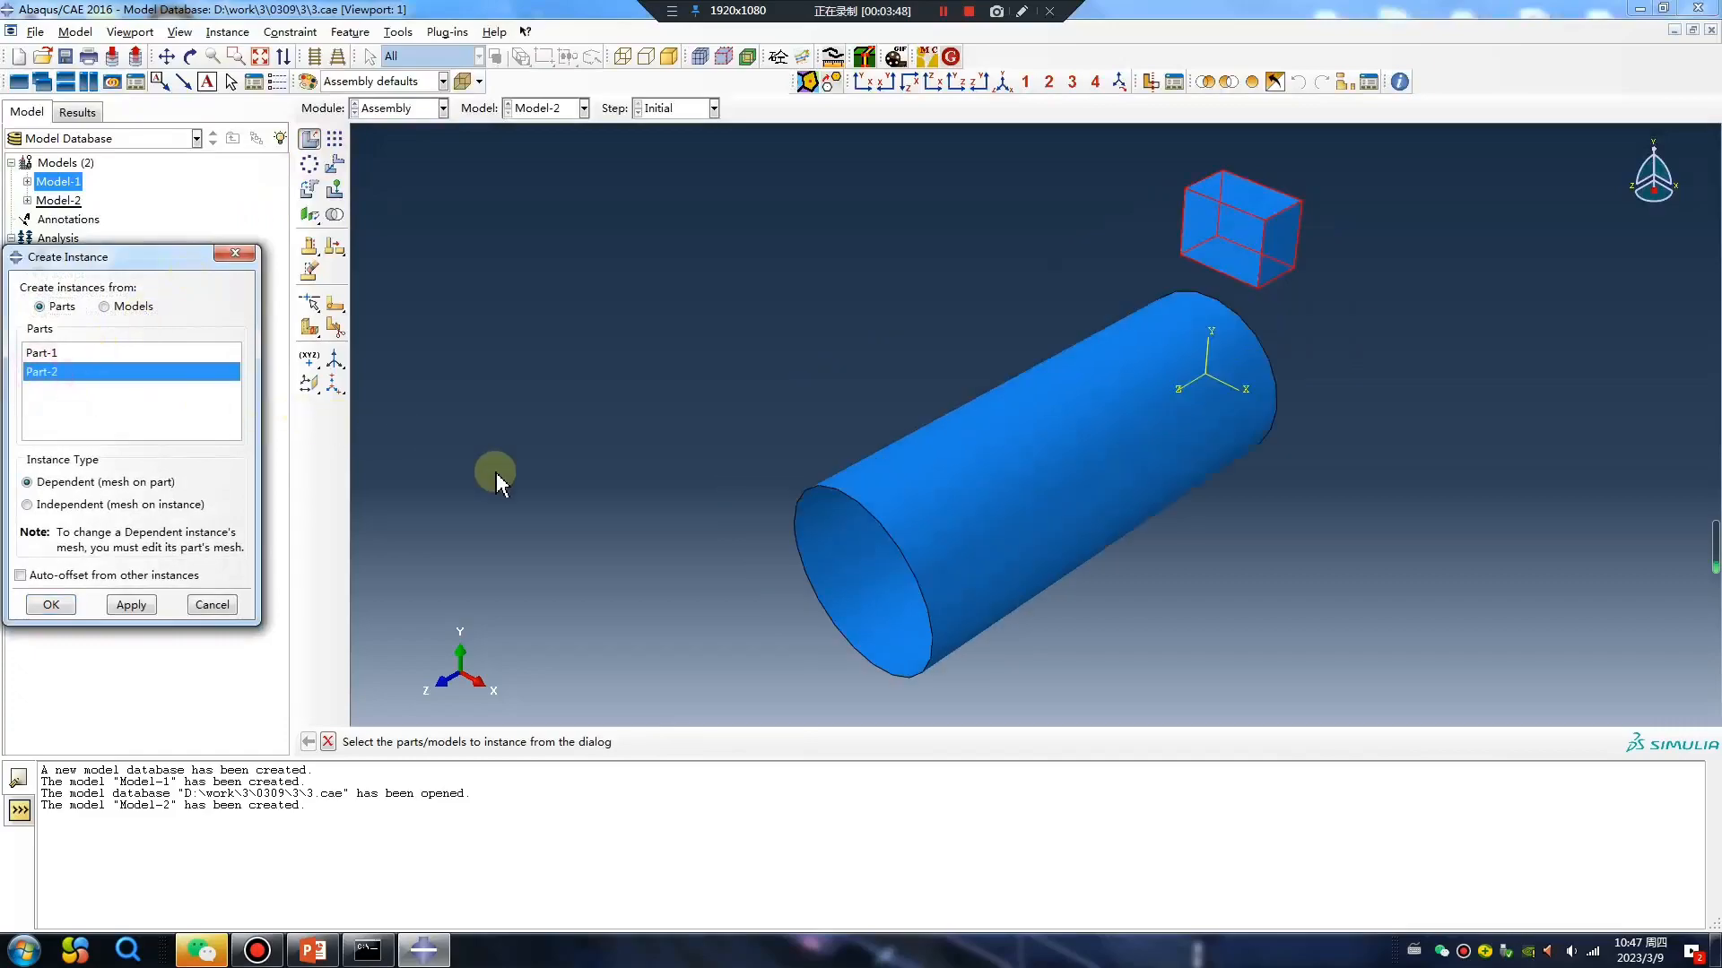
pyautogui.click(64, 607)
# Translate the block instance by the vector 0, 0, 12.5 along the cylinder's axis.
pyautogui.keyDown('ctrl'); pyautogui.keyDown('alt'); pyautogui.moveTo(972, 472); pyautogui.dragTo(780, 387); pyautogui.keyUp('alt'); pyautogui.keyUp('ctrl')
pyautogui.keyDown('ctrl'); pyautogui.keyDown('alt'); pyautogui.moveTo(1056, 414); pyautogui.dragTo(888, 413); pyautogui.keyUp('alt'); pyautogui.keyUp('ctrl')
pyautogui.click(334, 164)
pyautogui.click(1255, 319)
pyautogui.middleClick(1045, 610)
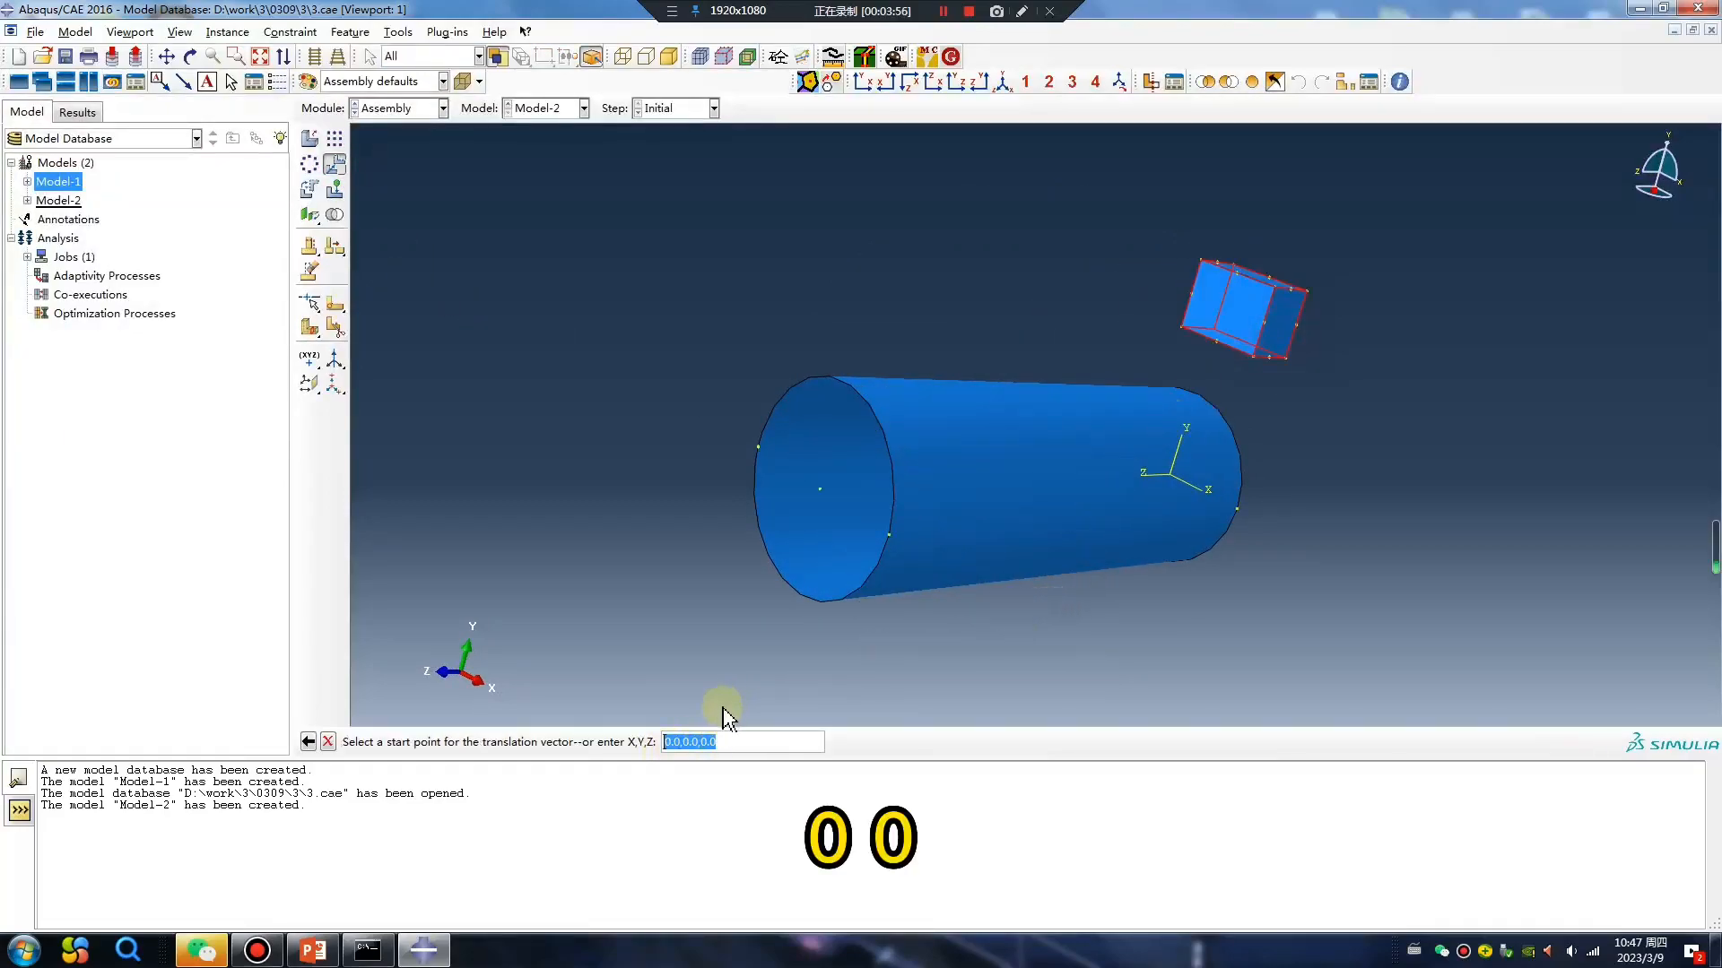
pyautogui.middleClick(740, 674)
pyautogui.click(731, 743)
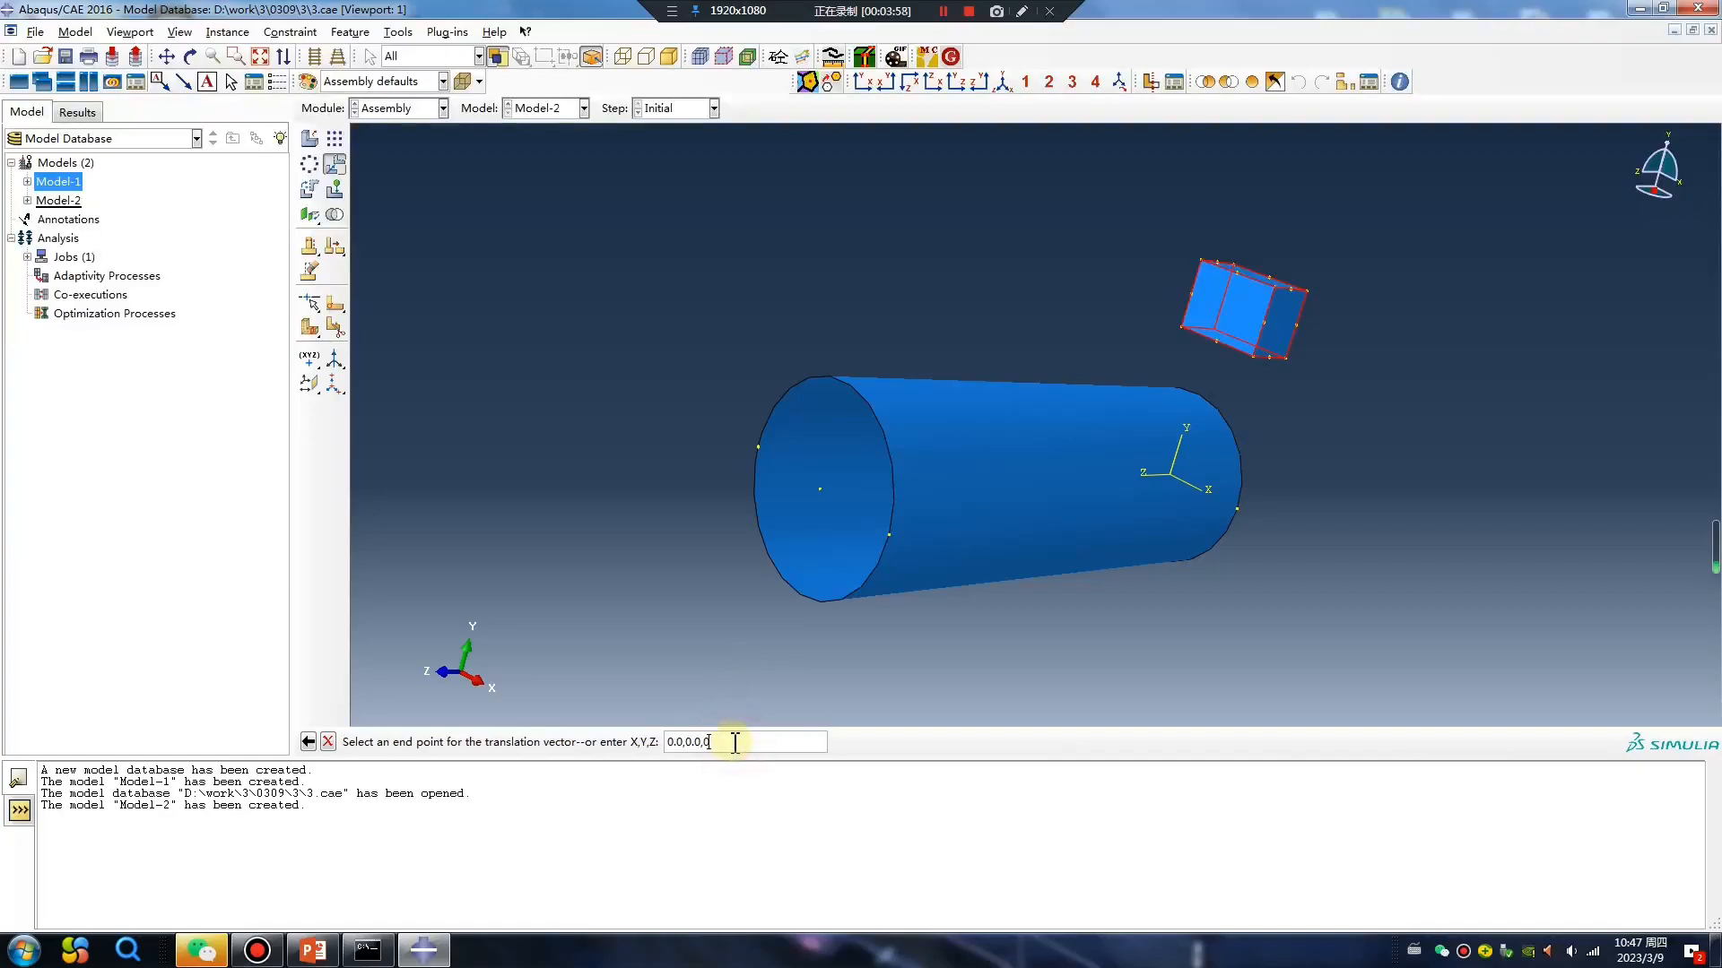
pyautogui.write(',')
pyautogui.write(',1')
pyautogui.press('Return')
pyautogui.keyDown('ctrl'); pyautogui.keyDown('alt'); pyautogui.moveTo(1050, 509); pyautogui.dragTo(1099, 457); pyautogui.keyUp('alt'); pyautogui.keyUp('ctrl')
pyautogui.click(468, 741)
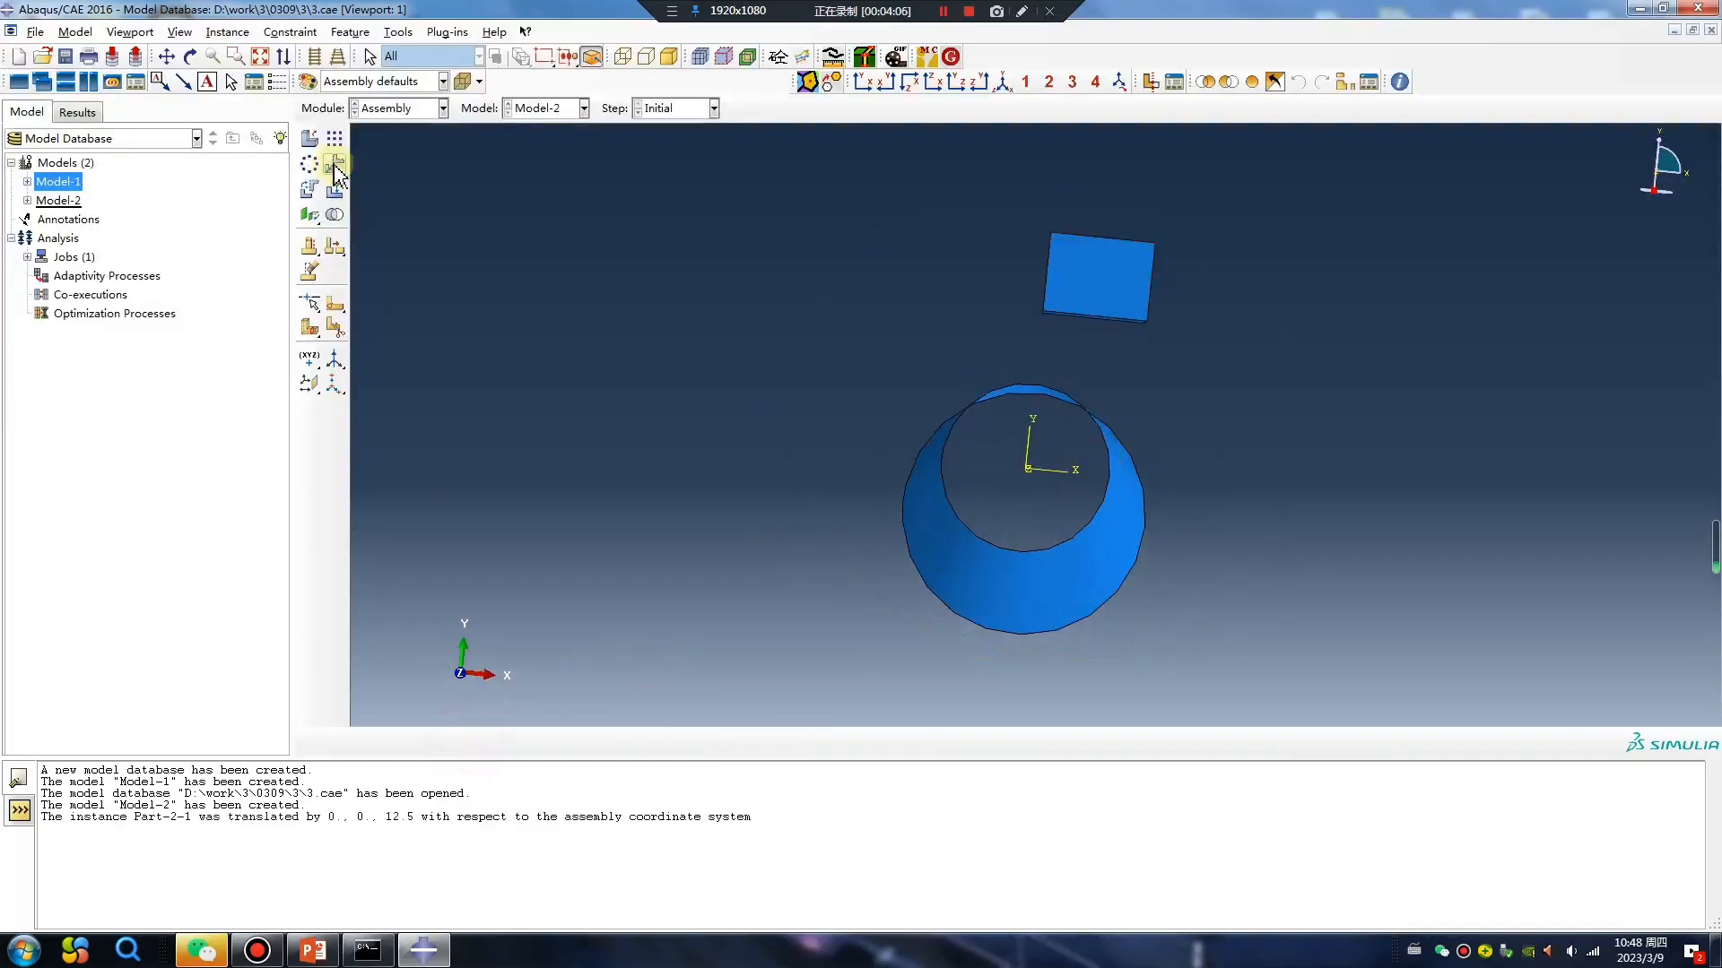
# Translate the block instance by the vector 0, -1.875, 0 toward the cylinder, picking points on the block.
pyautogui.click(334, 165)
pyautogui.click(1073, 316)
pyautogui.middleClick(991, 368)
pyautogui.click(1051, 280)
pyautogui.keyDown('ctrl'); pyautogui.keyDown('alt'); pyautogui.moveTo(1103, 288); pyautogui.dragTo(1054, 327); pyautogui.keyUp('alt'); pyautogui.keyUp('ctrl')
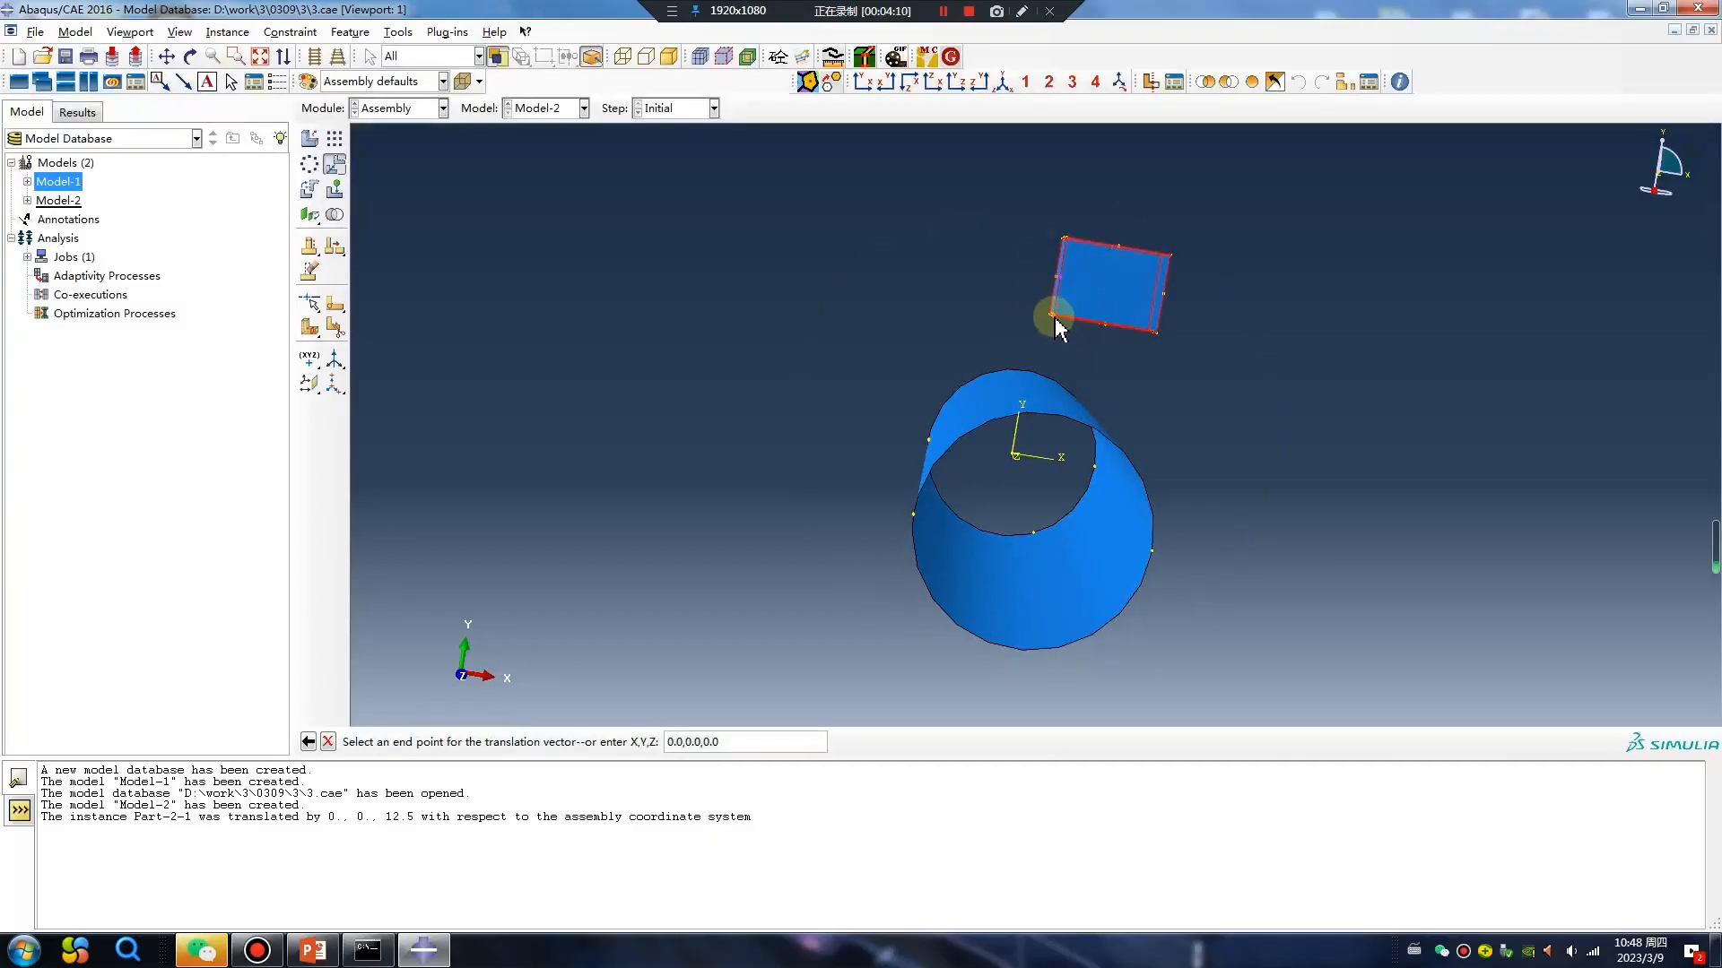
pyautogui.click(1052, 315)
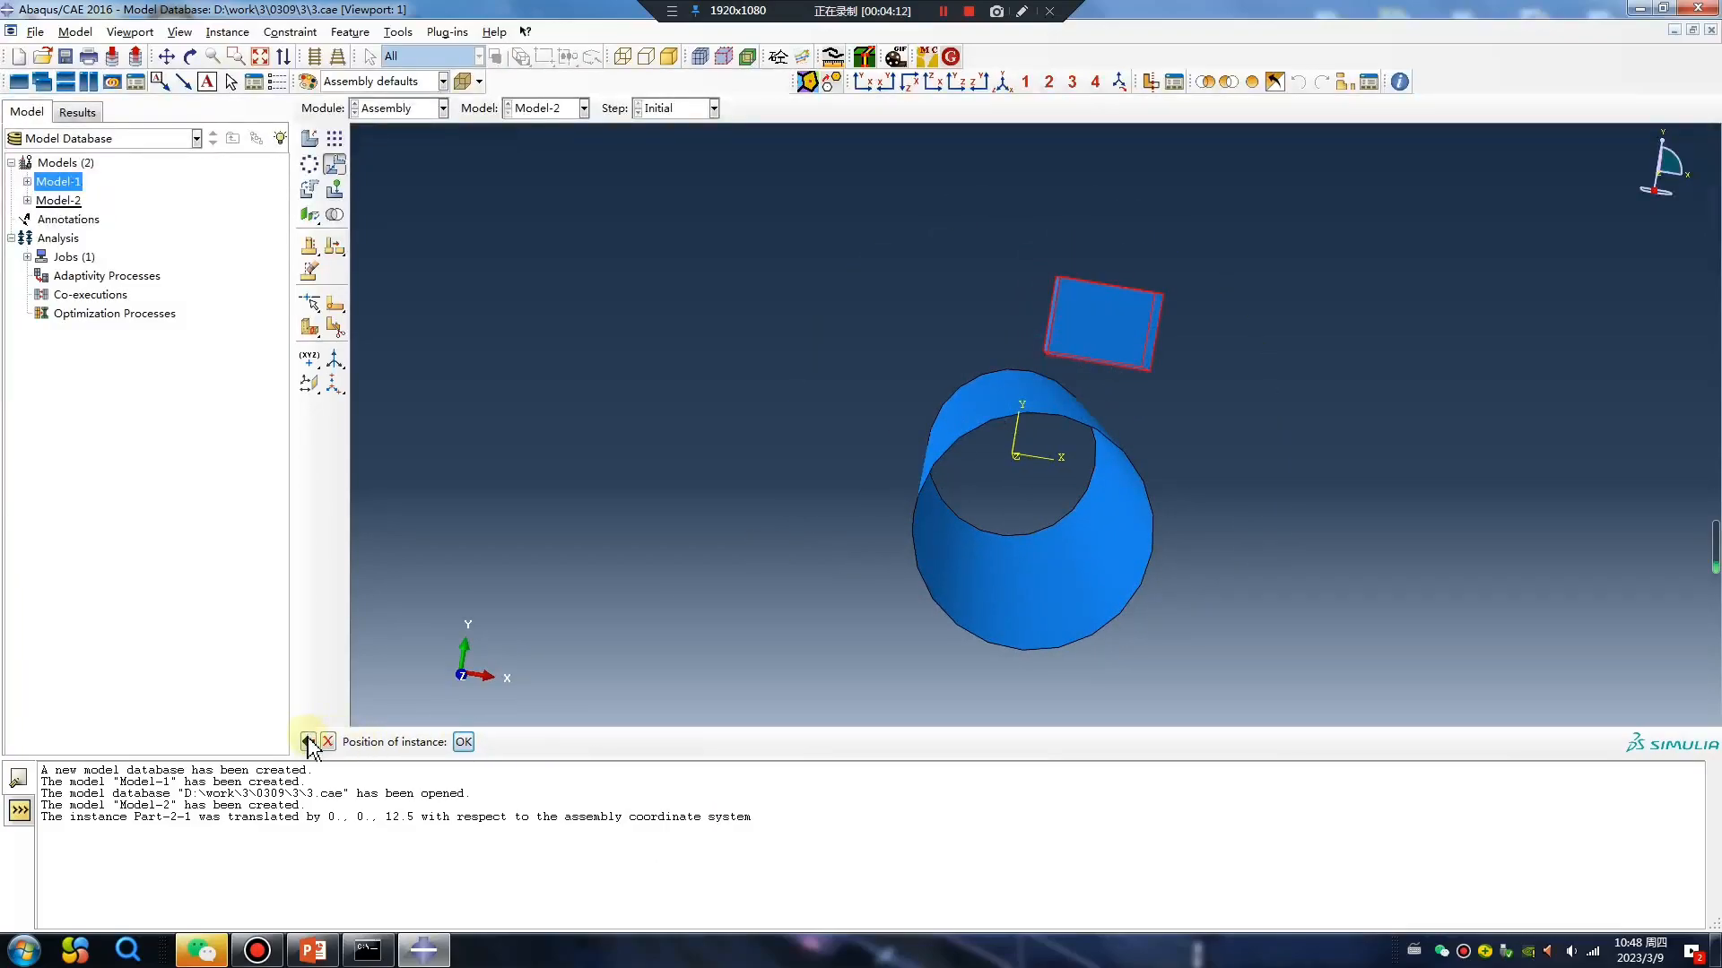
pyautogui.click(462, 741)
# Lower the block instance by a further 1.875 along negative Y to bring it close to the cylinder's upper surface.
pyautogui.click(335, 165)
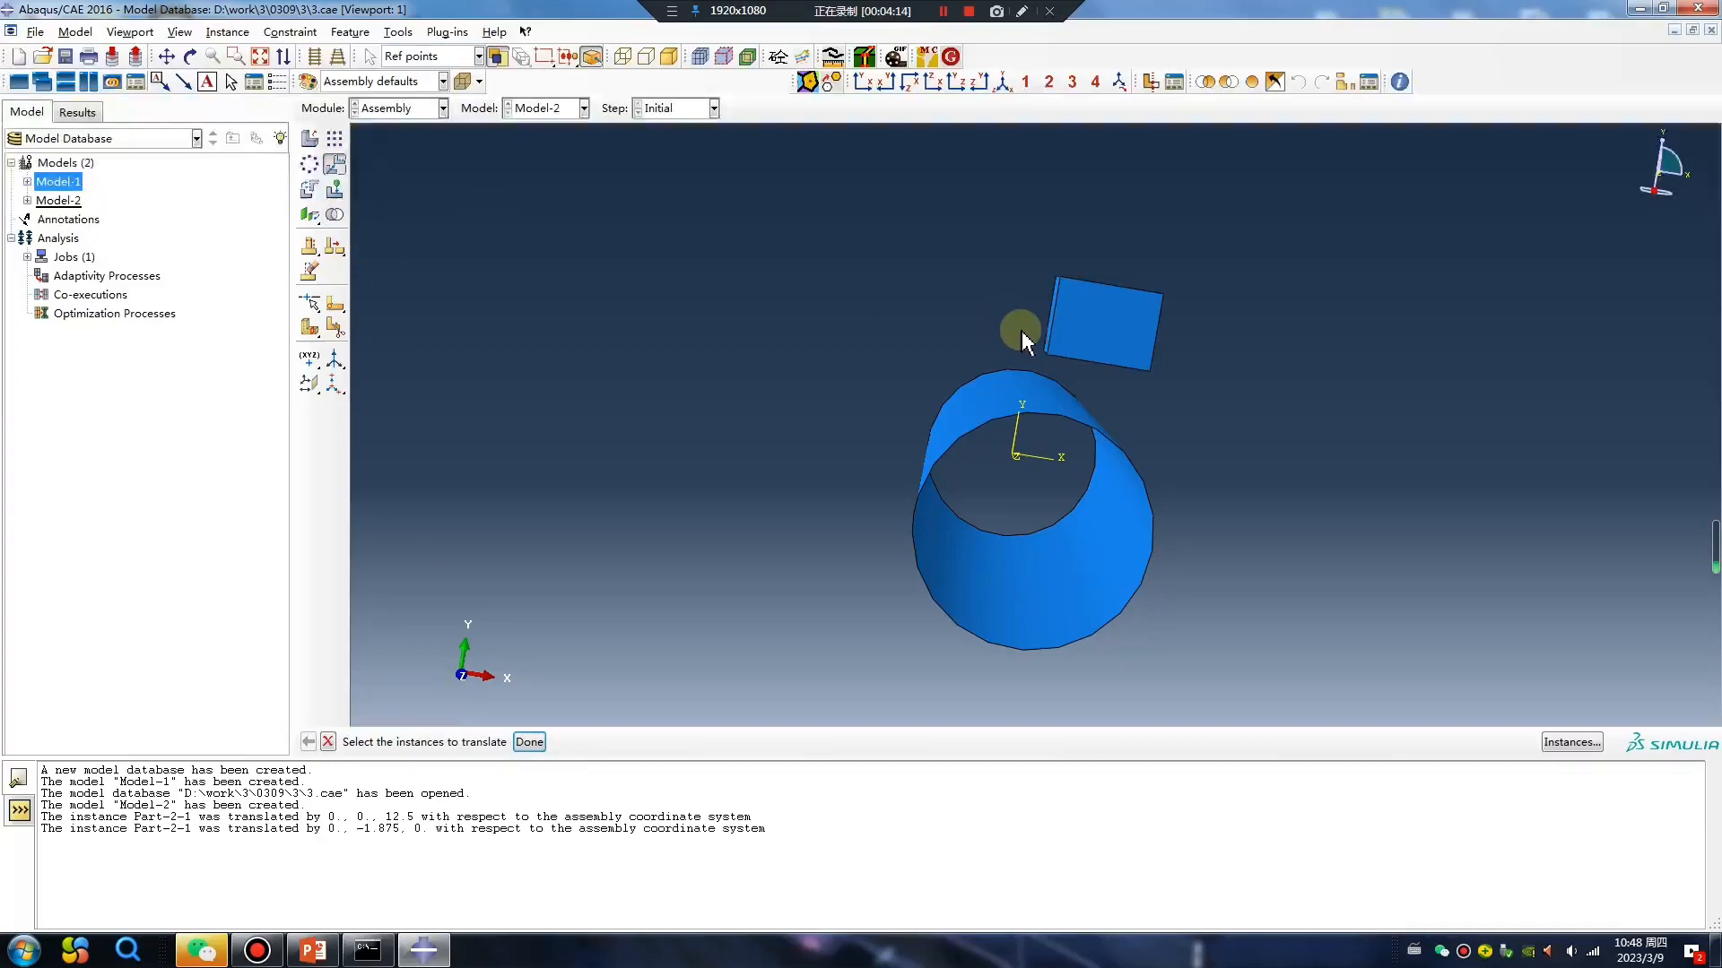
pyautogui.middleClick(1010, 361)
pyautogui.click(1052, 317)
pyautogui.keyDown('ctrl'); pyautogui.keyDown('alt'); pyautogui.moveTo(1068, 338); pyautogui.dragTo(1058, 444); pyautogui.keyUp('alt'); pyautogui.keyUp('ctrl')
pyautogui.scroll(-4, 819, 417)
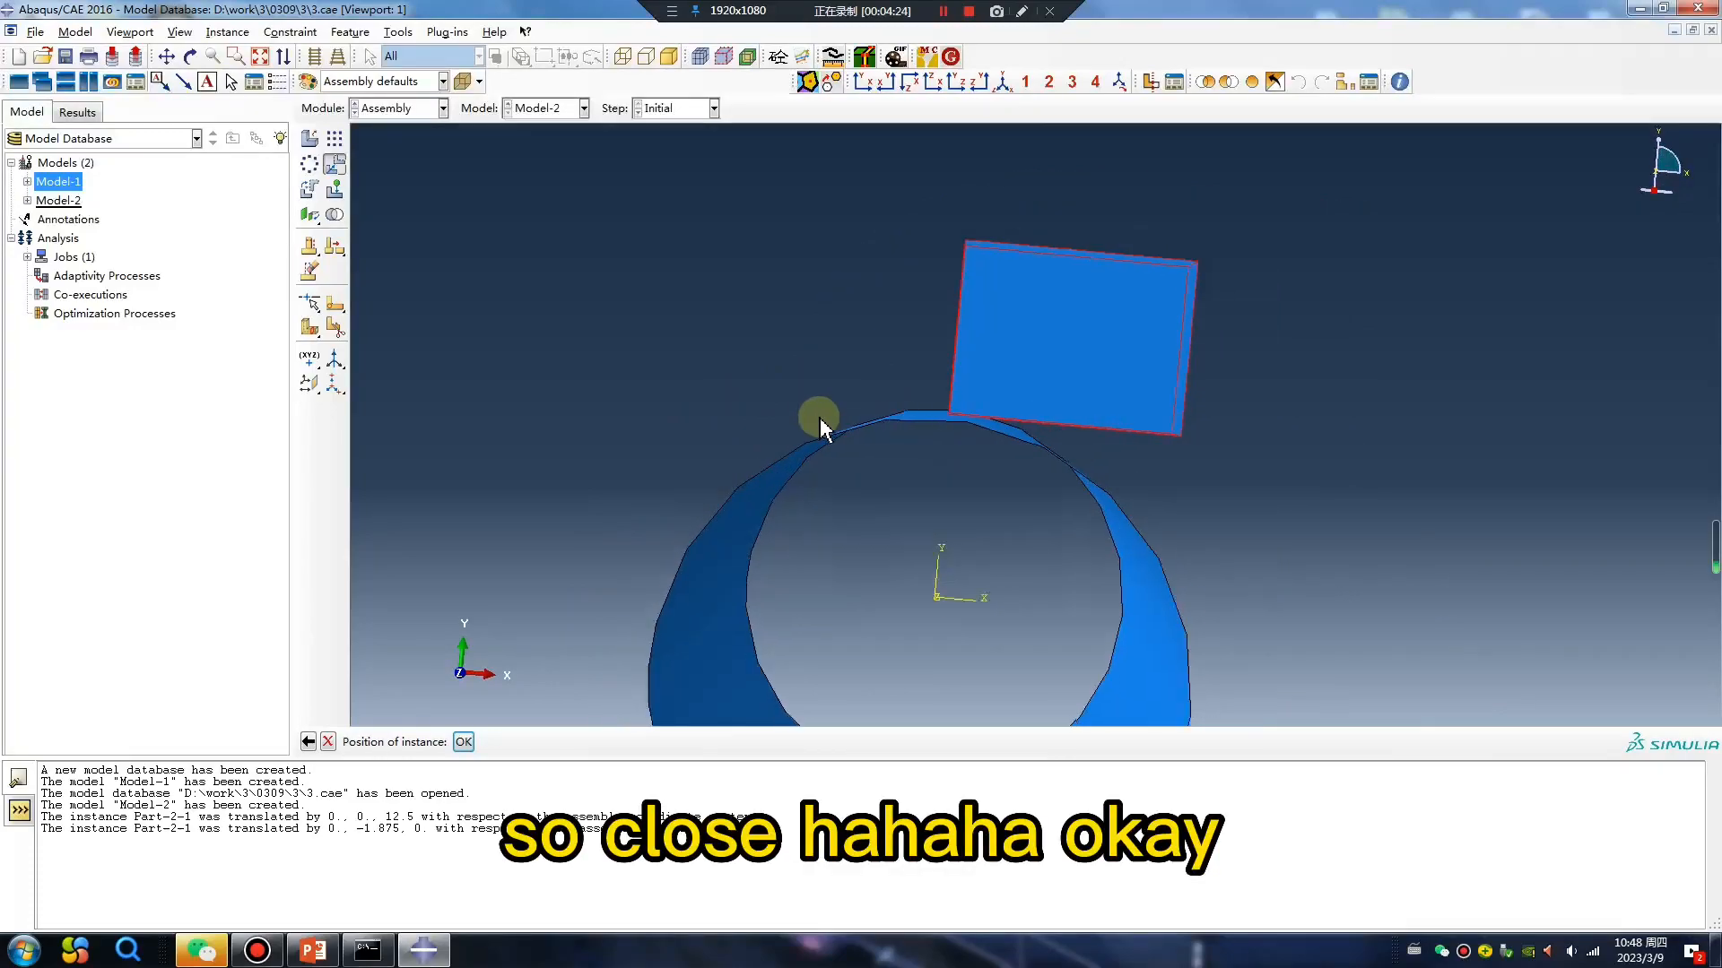
pyautogui.click(465, 744)
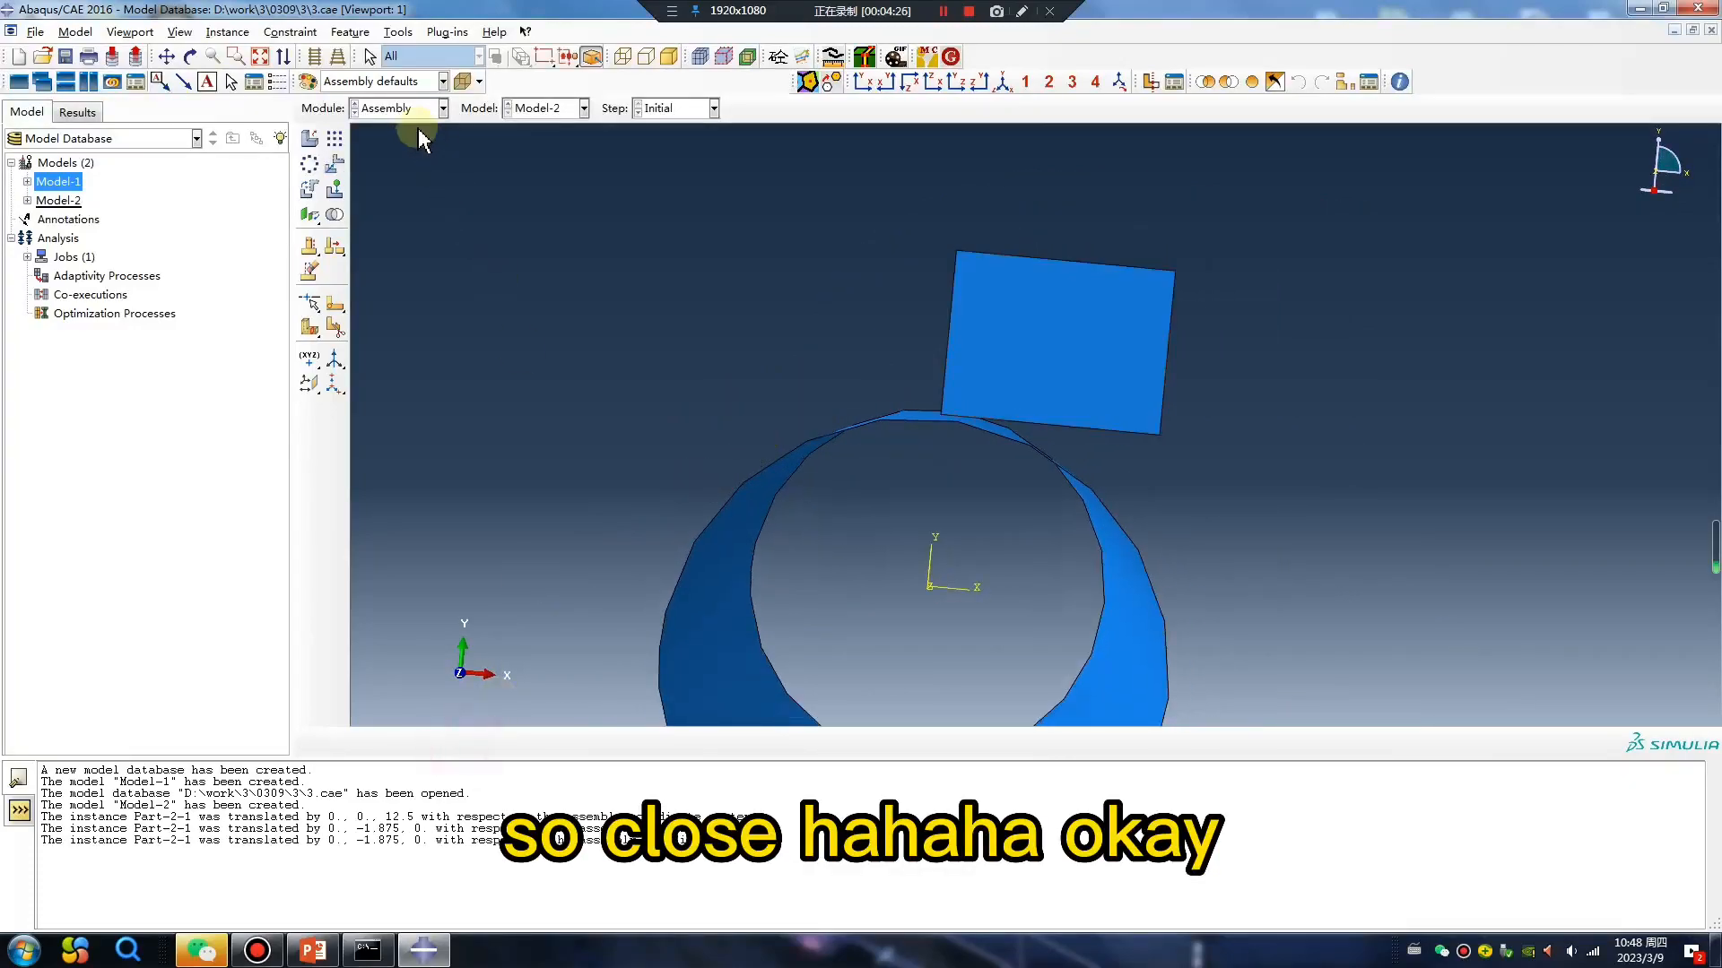
# In the Step module, replace Step-1's procedure with Dynamic, Explicit and set its time period to 0.01.
pyautogui.click(427, 108)
pyautogui.click(403, 185)
pyautogui.click(339, 145)
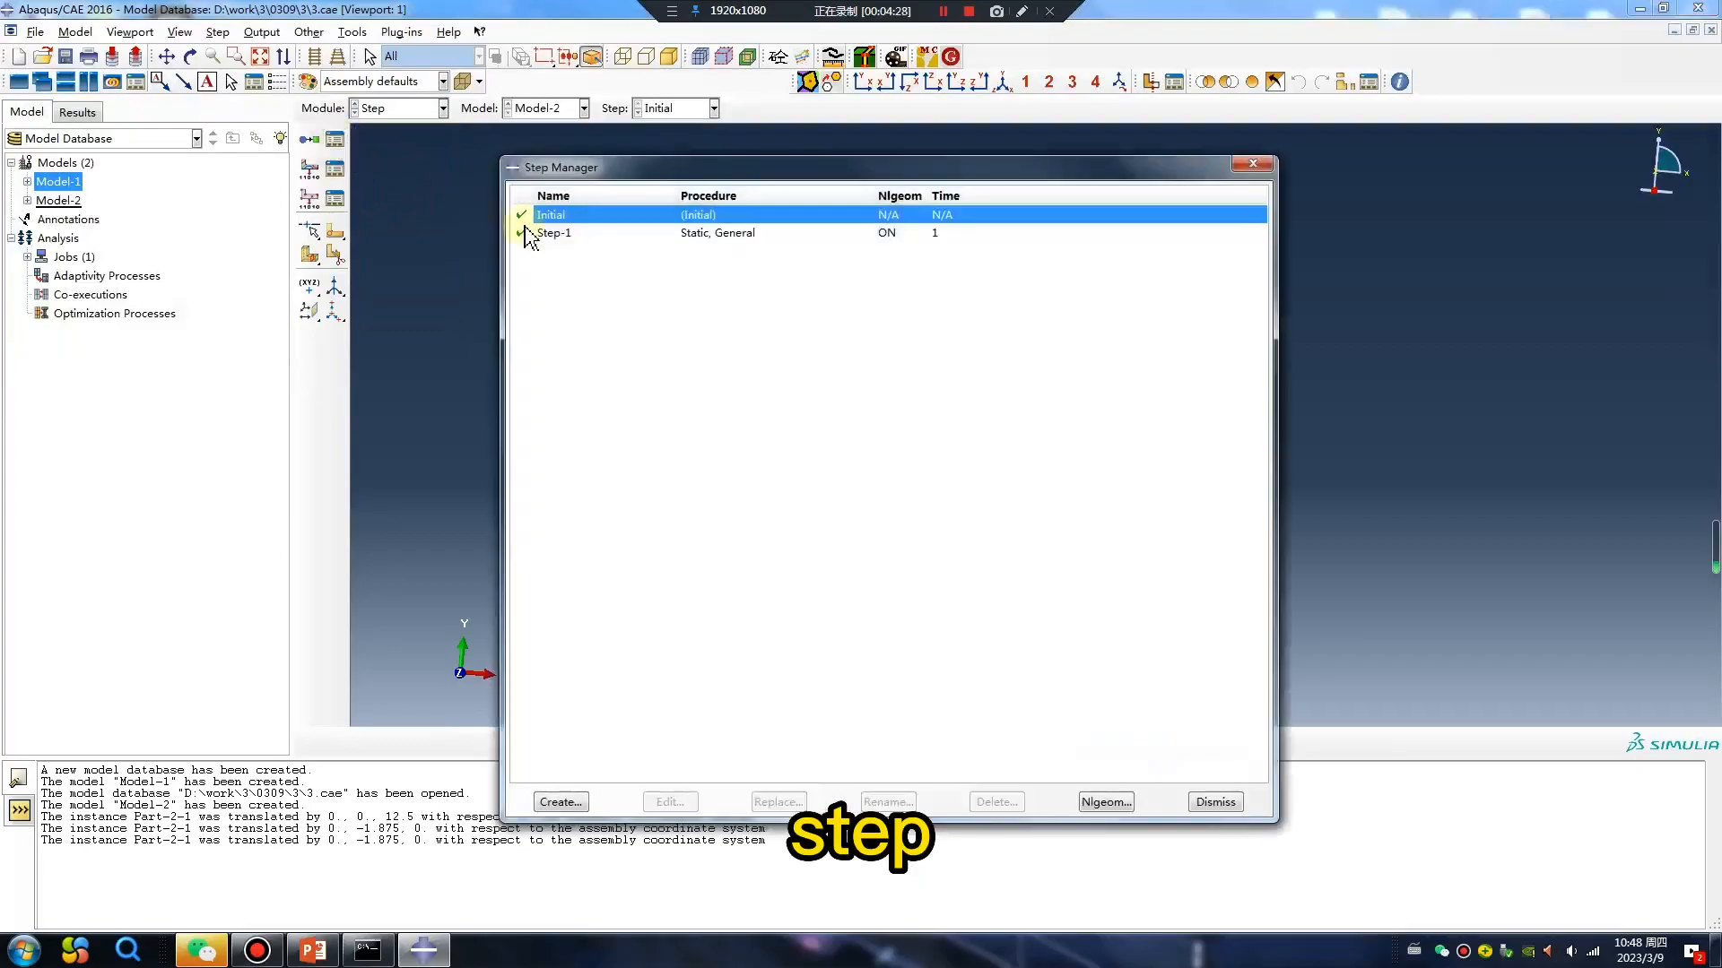
pyautogui.click(685, 233)
pyautogui.click(779, 802)
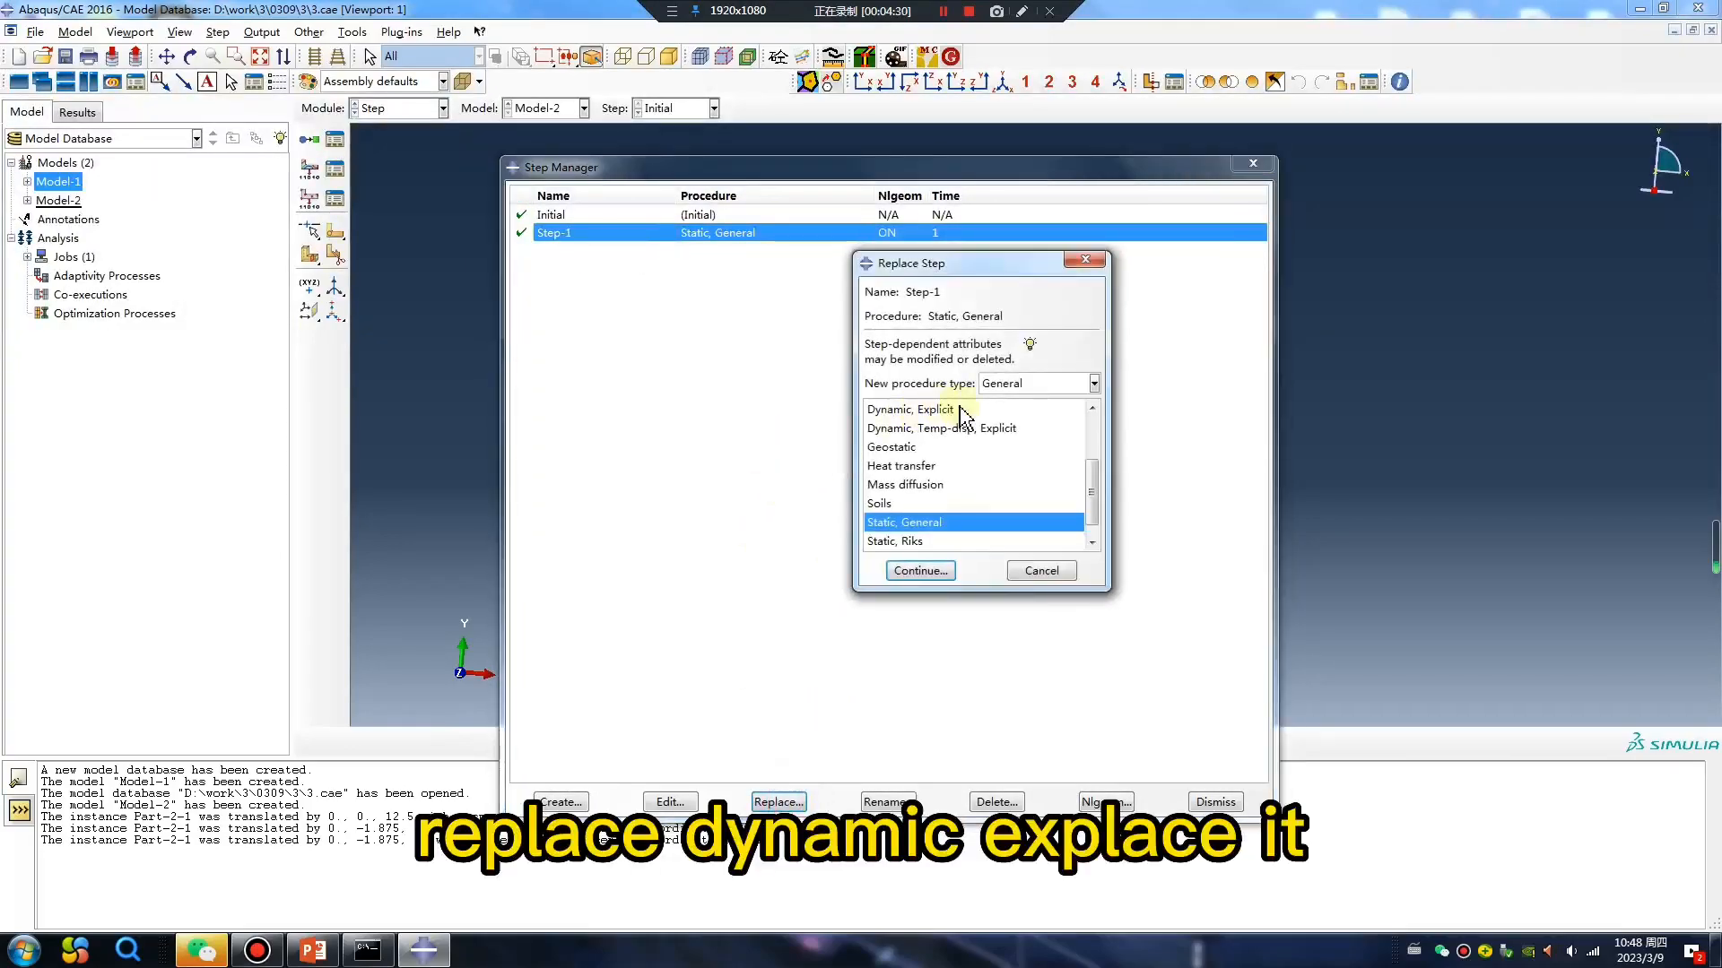
pyautogui.click(922, 412)
pyautogui.click(920, 571)
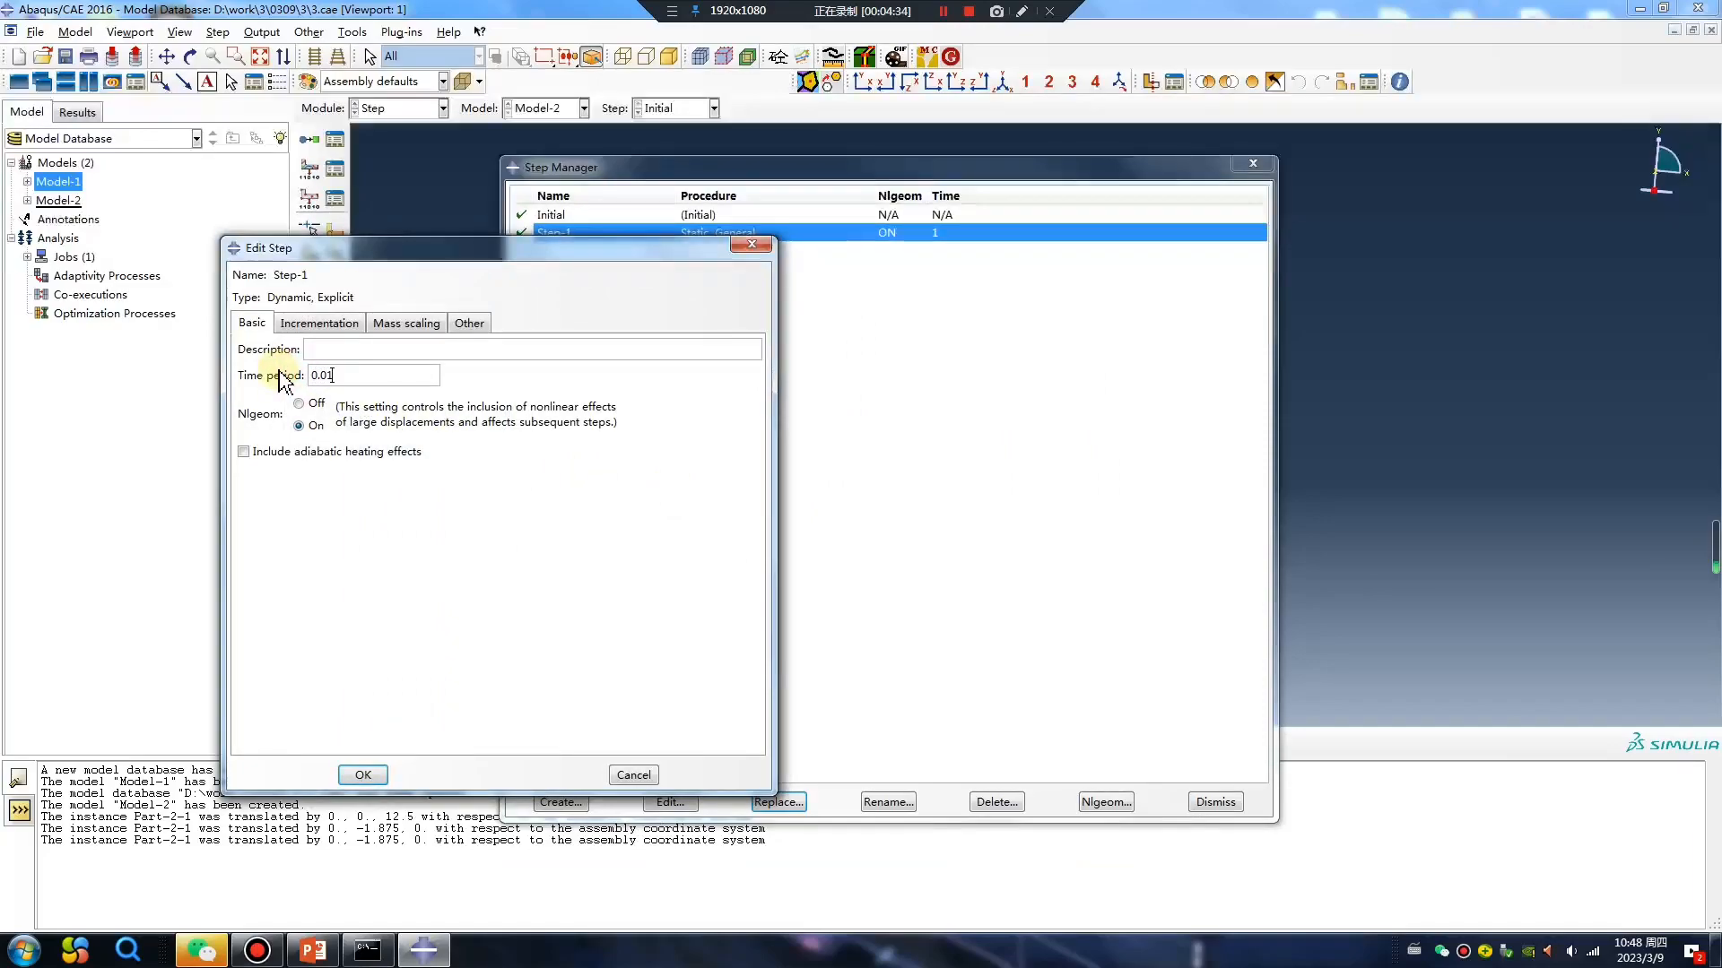
pyautogui.click(363, 773)
pyautogui.click(1253, 163)
# In the Interaction module, create a surface-to-surface explicit contact in Step-1 with the block's bottom face as first surface and the shell as second.
pyautogui.click(399, 107)
pyautogui.click(399, 204)
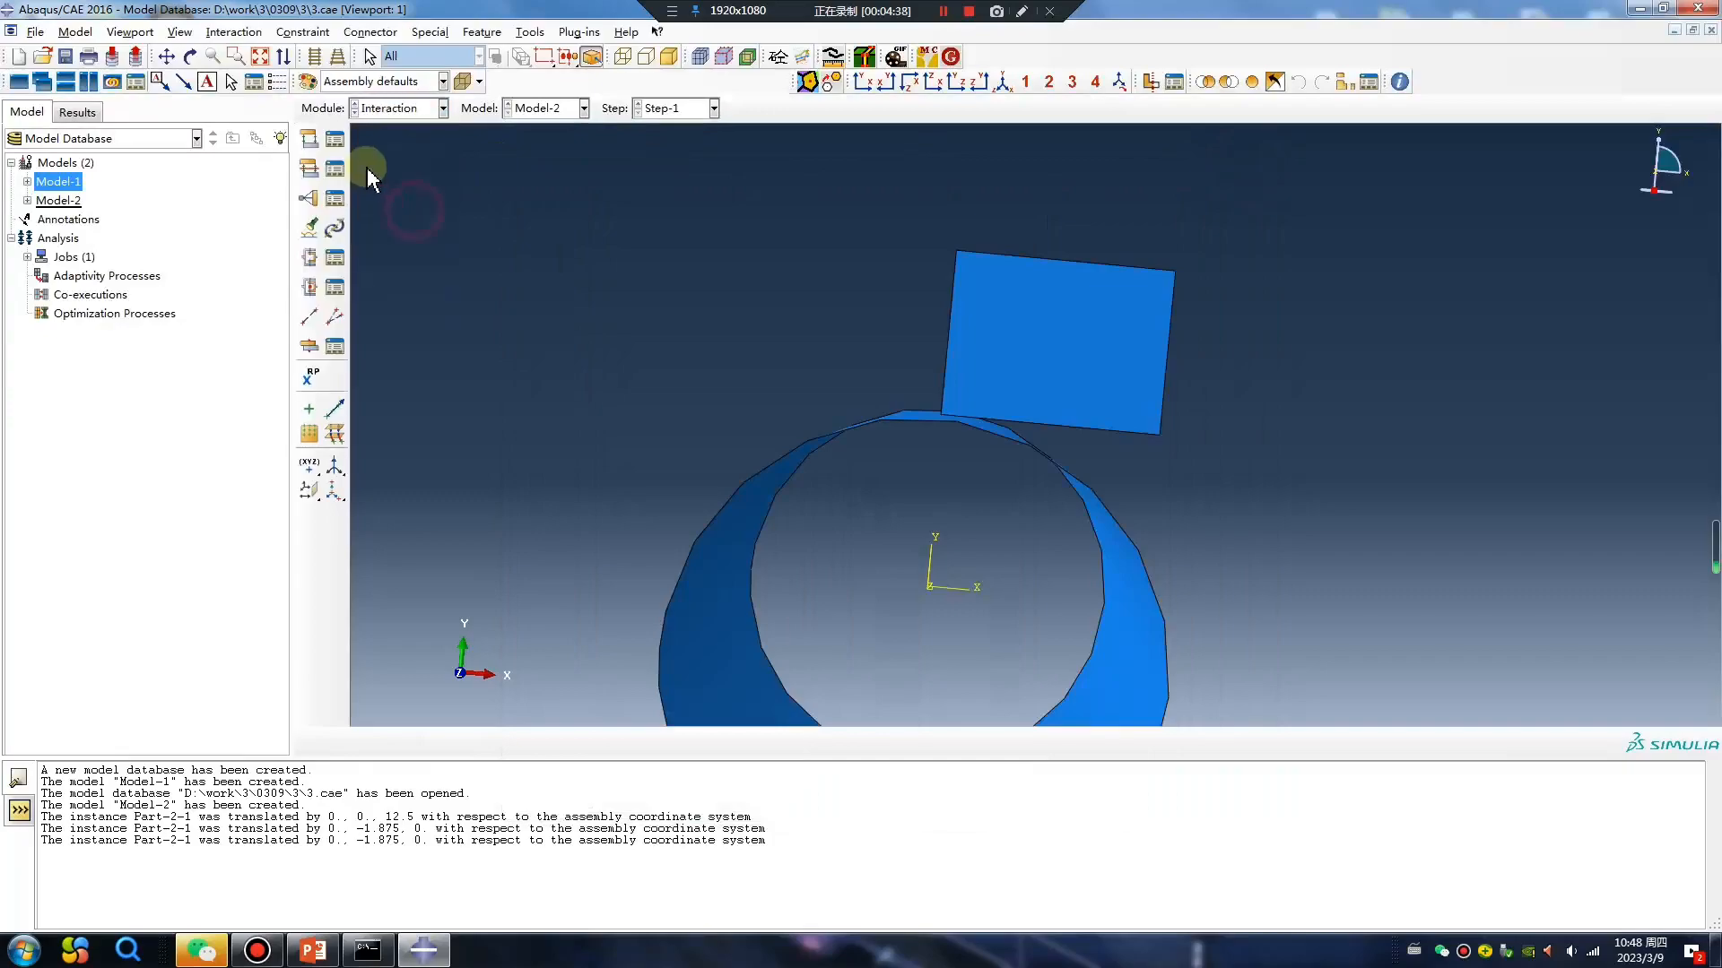
pyautogui.click(309, 139)
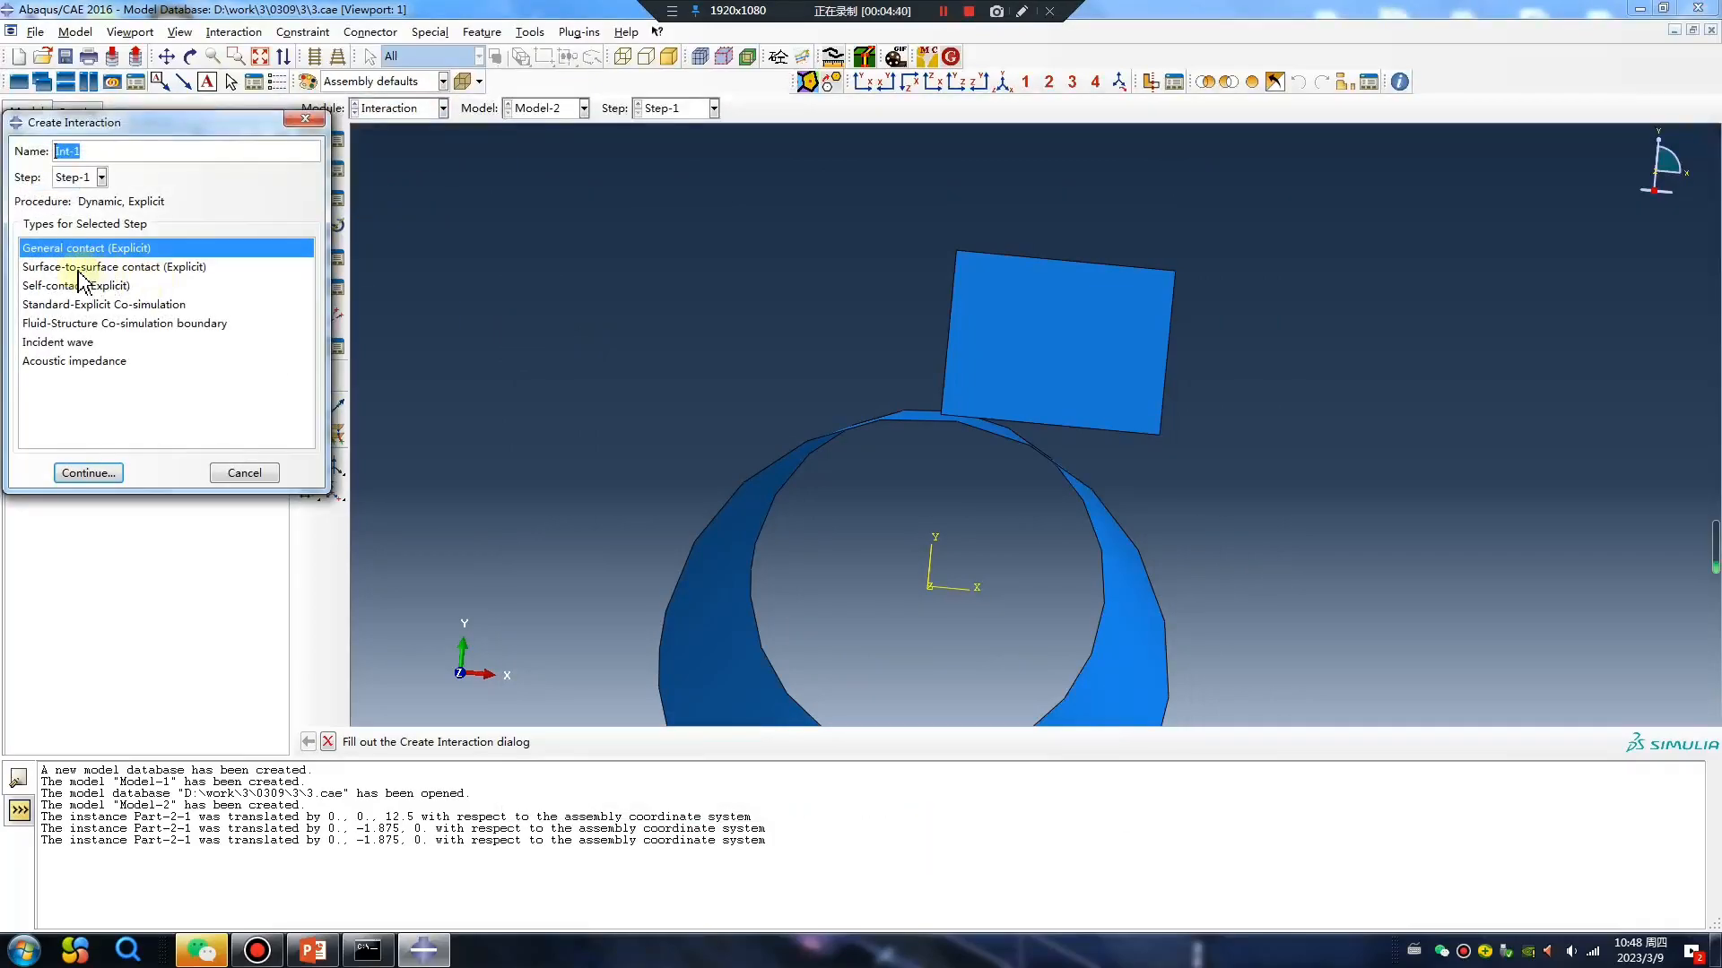
pyautogui.click(78, 268)
pyautogui.click(90, 471)
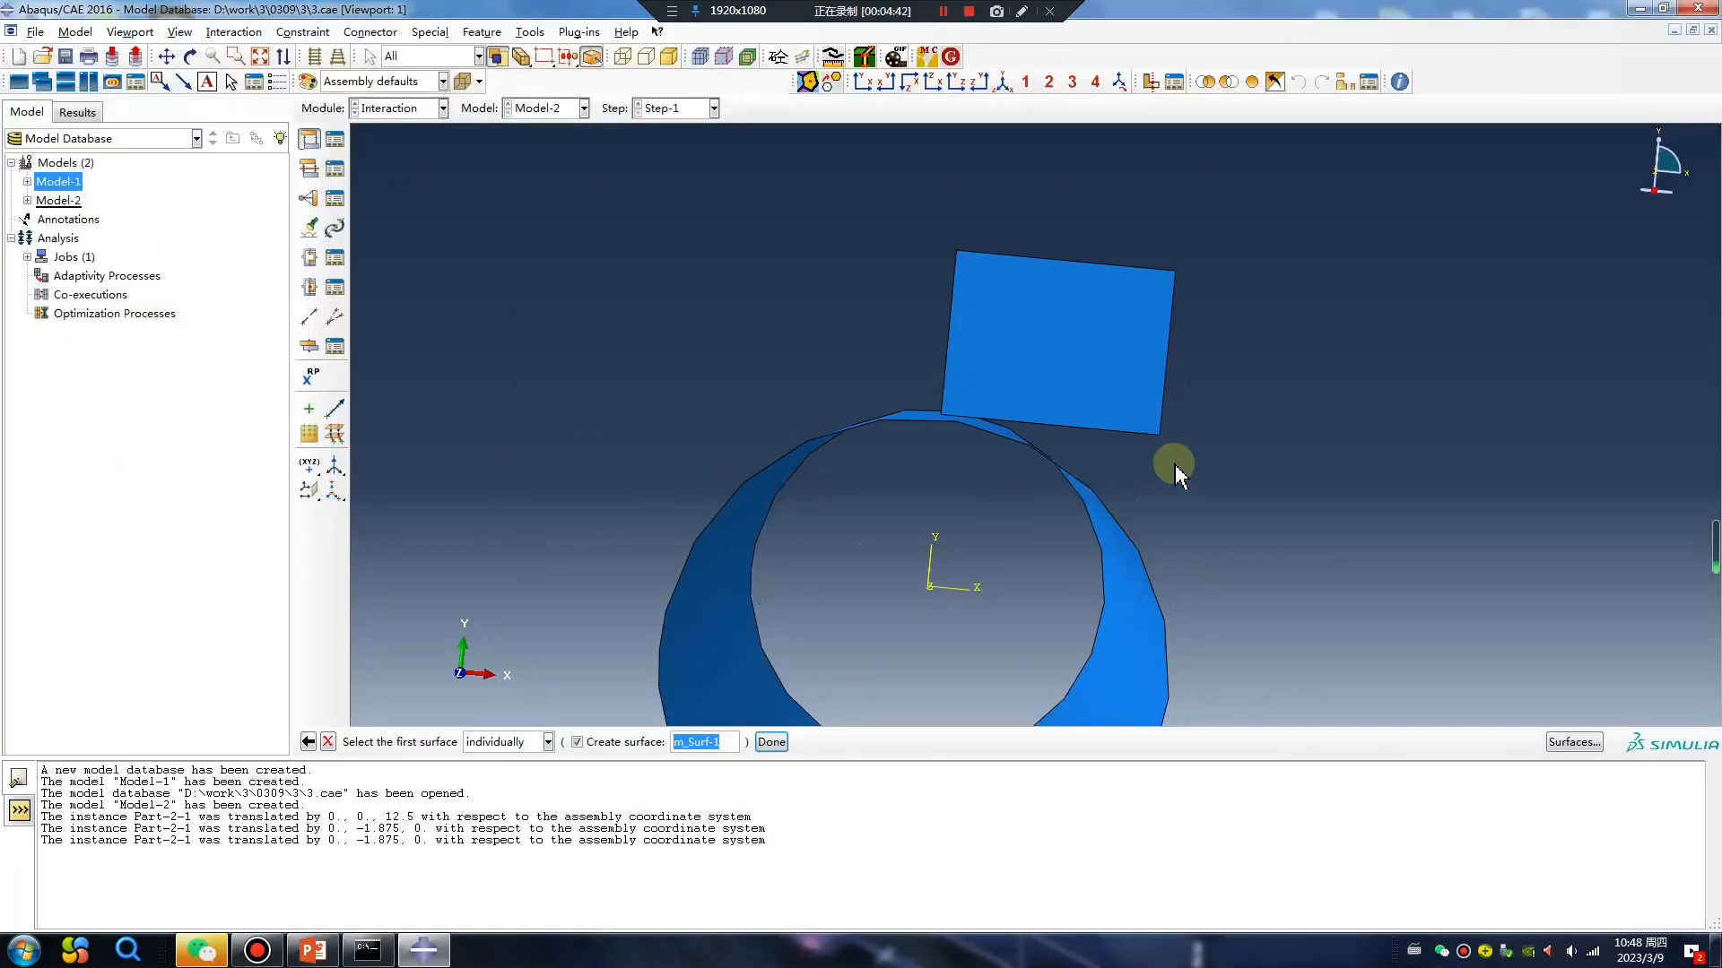
pyautogui.keyDown('ctrl'); pyautogui.keyDown('alt'); pyautogui.moveTo(1166, 470); pyautogui.dragTo(1115, 384); pyautogui.keyUp('alt'); pyautogui.keyUp('ctrl')
pyautogui.click(1112, 385)
pyautogui.middleClick(1238, 480)
pyautogui.click(559, 743)
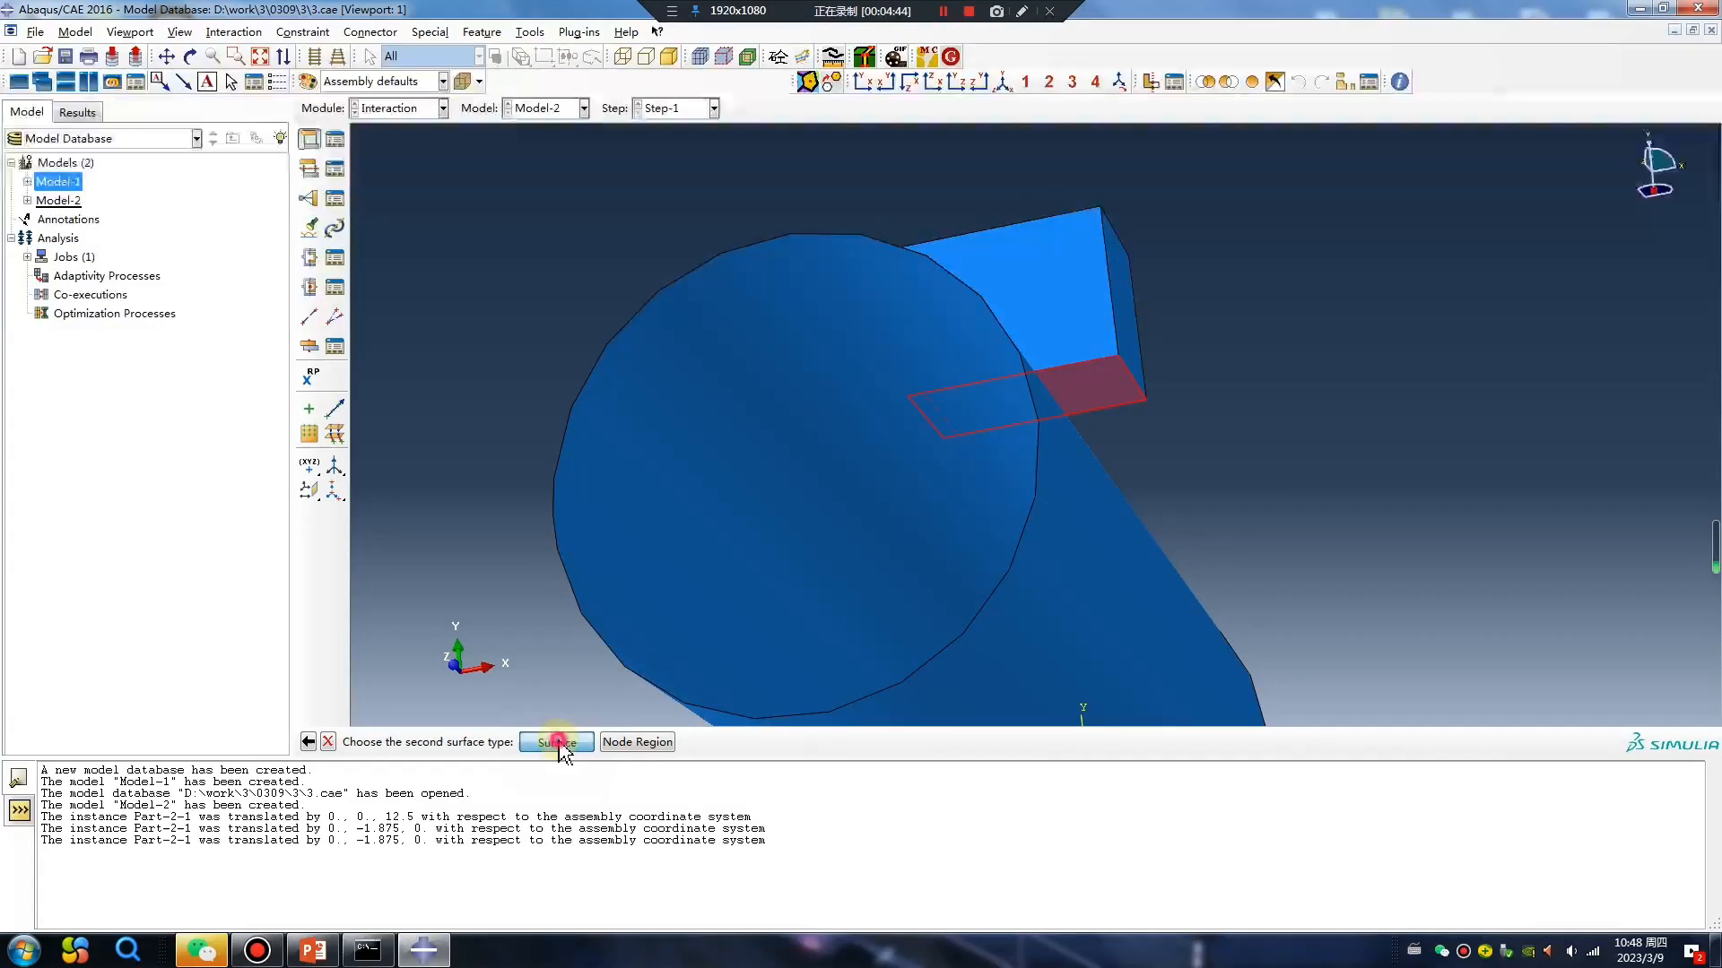
pyautogui.click(1161, 560)
pyautogui.middleClick(1161, 561)
pyautogui.click(594, 747)
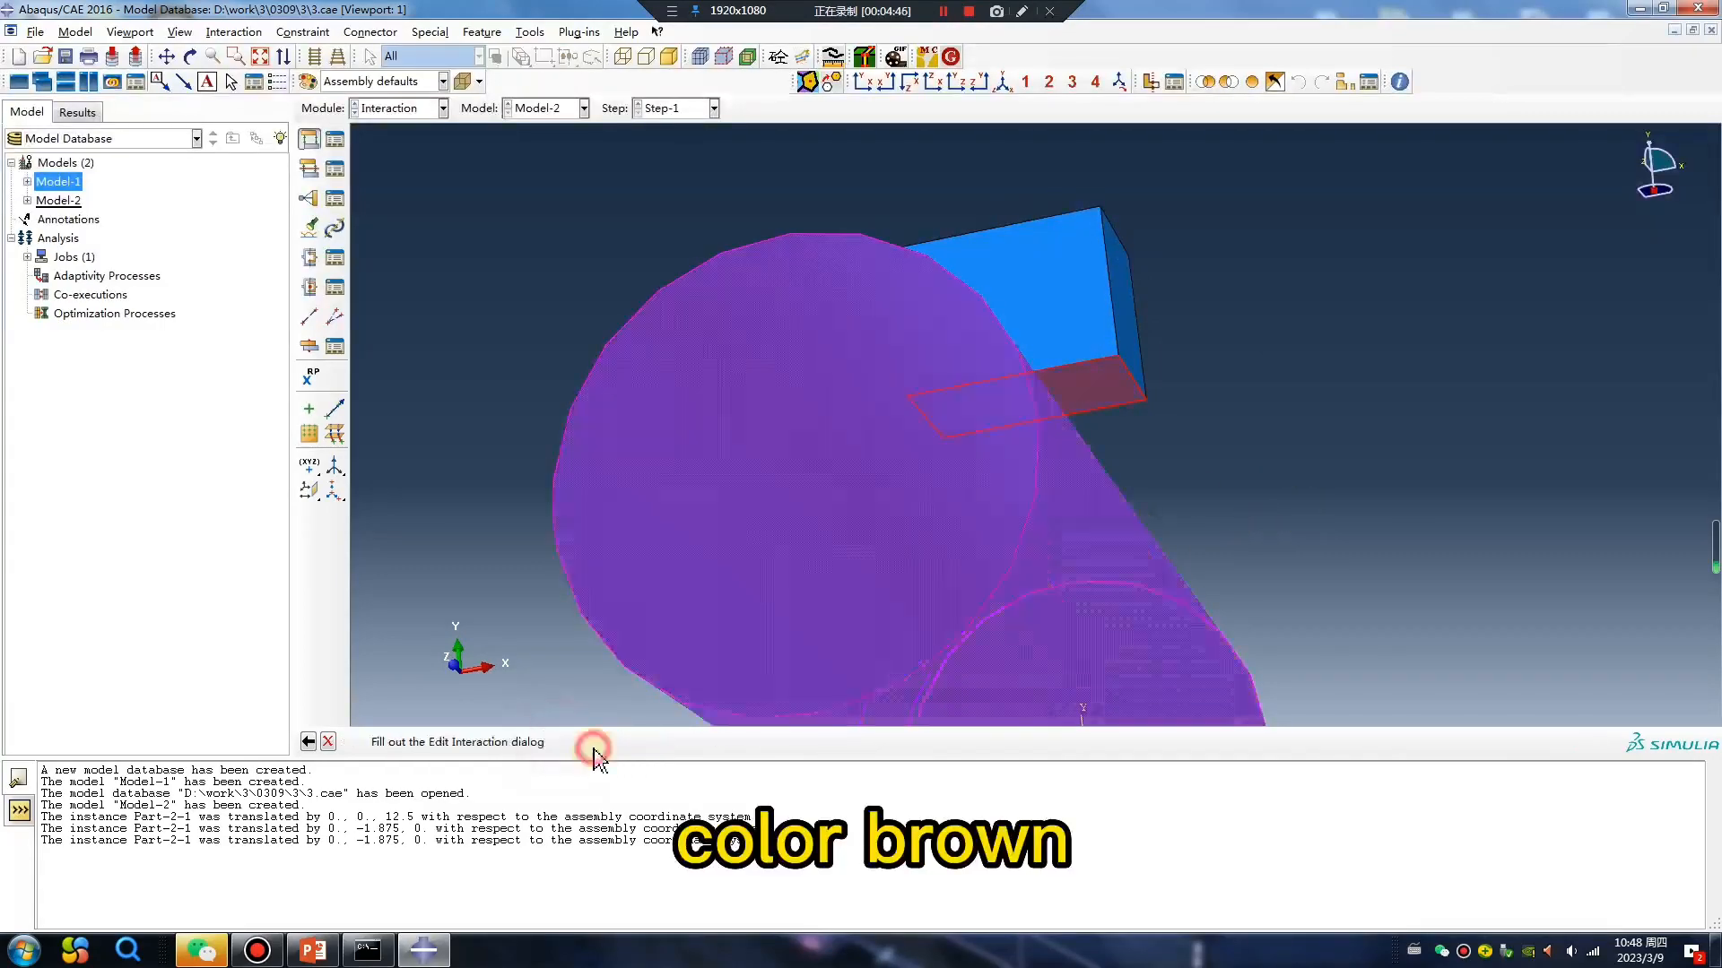
# Create a contact property with penalty tangential friction of 0.1 and complete the block-to-shell interaction.
pyautogui.click(400, 605)
pyautogui.click(372, 434)
pyautogui.click(628, 337)
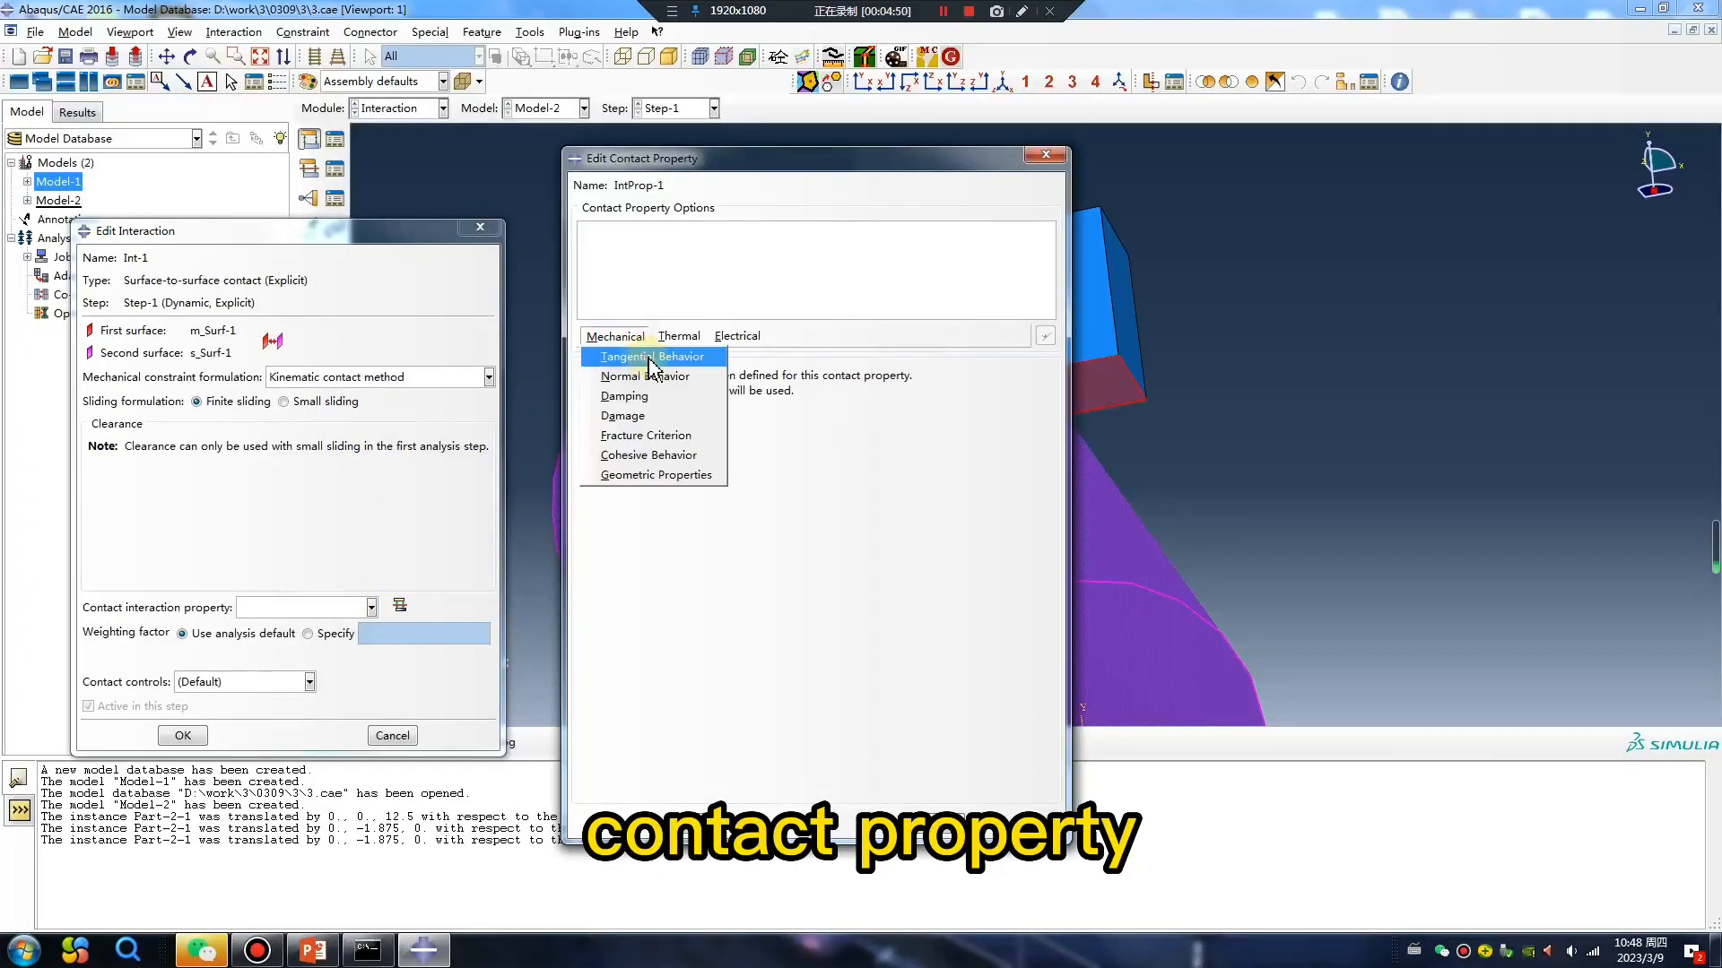
pyautogui.click(647, 357)
pyautogui.click(717, 395)
pyautogui.click(717, 435)
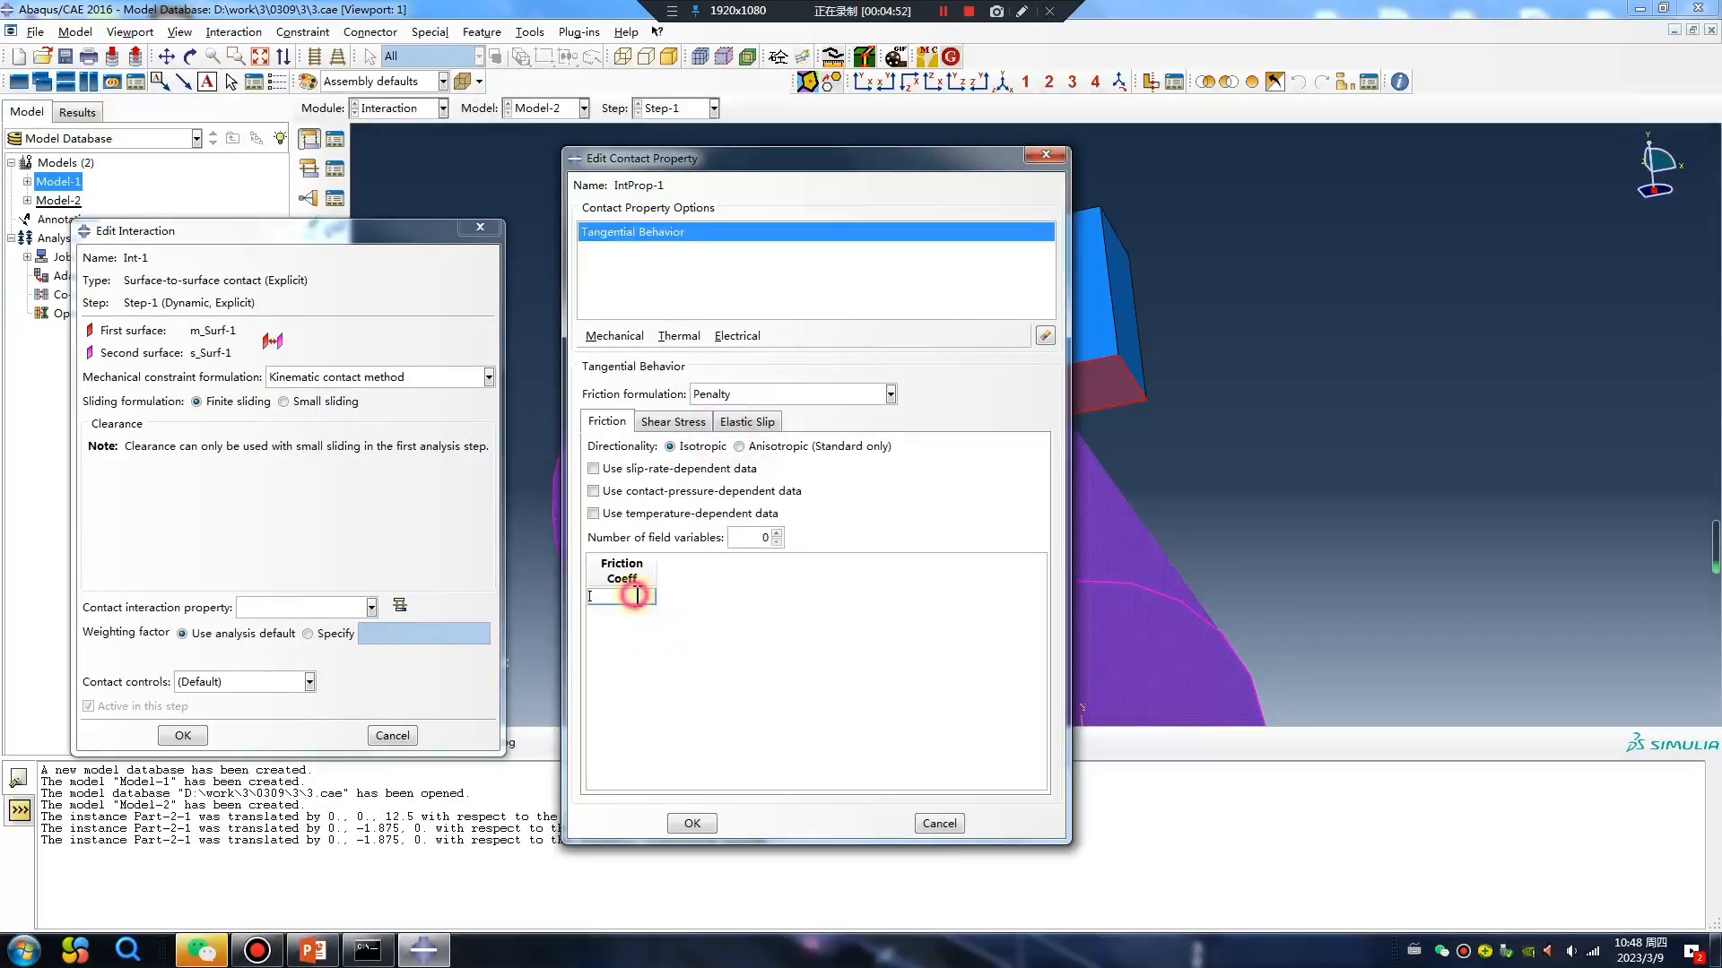
pyautogui.write('0.1')
pyautogui.click(694, 824)
pyautogui.click(182, 735)
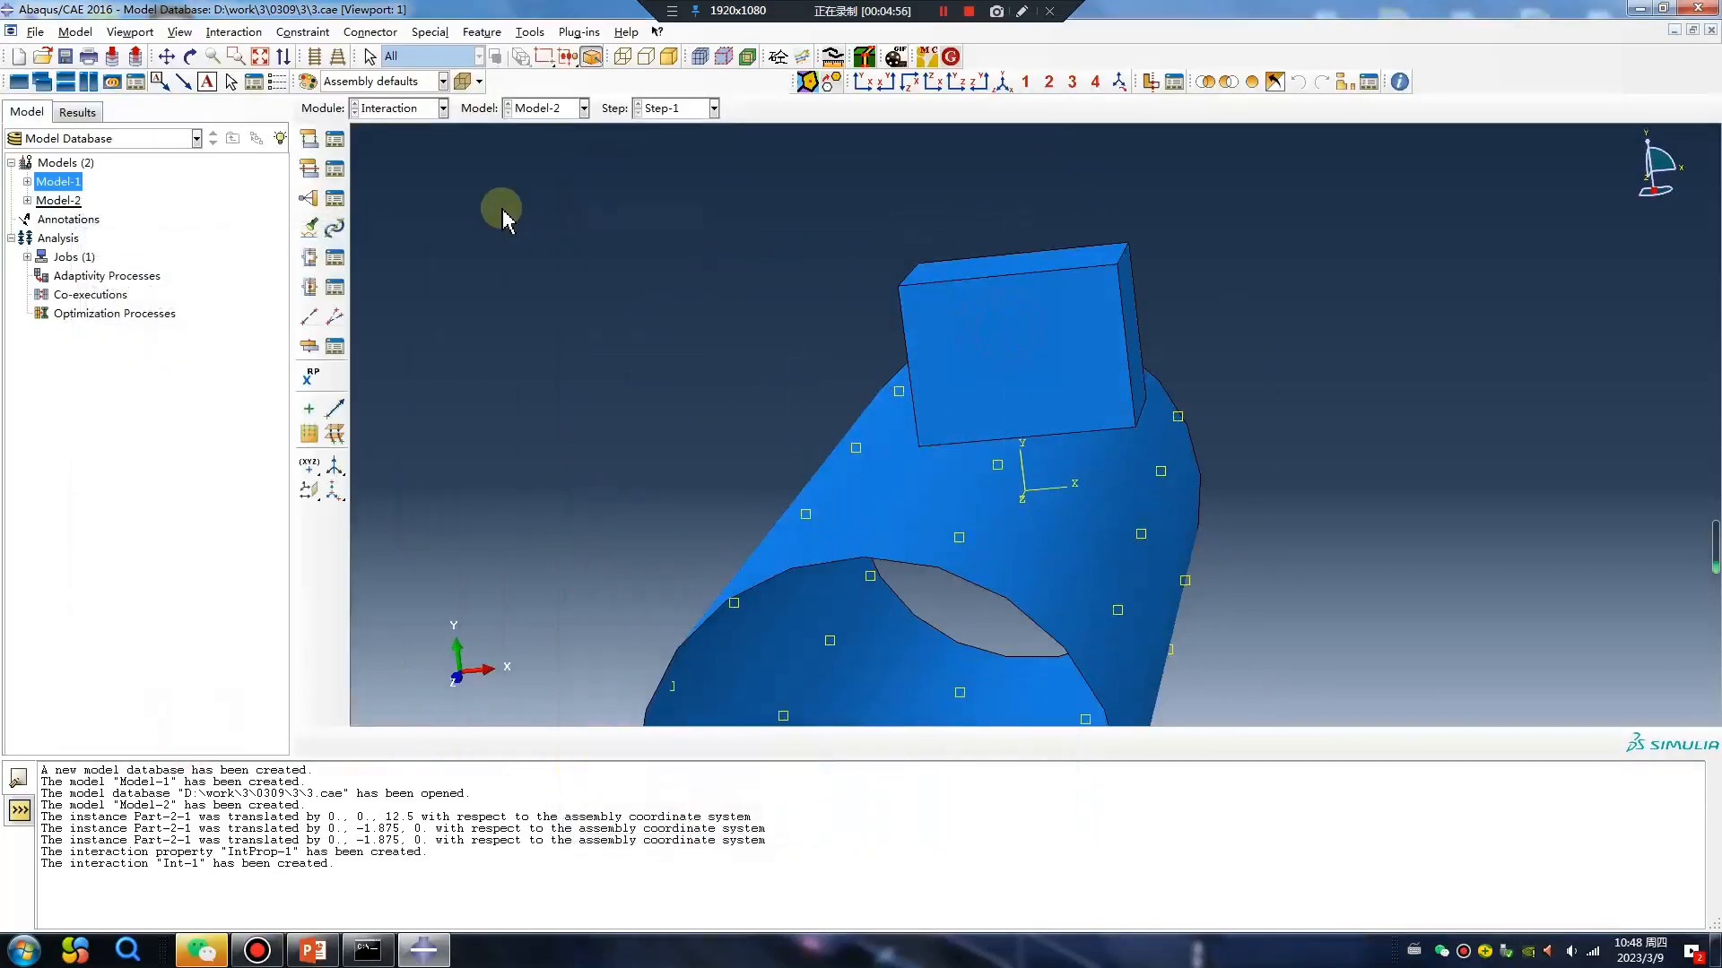
# In the Mesh module, seed Part-2 with a global size of 1 and mesh the part.
pyautogui.click(421, 109)
pyautogui.click(408, 242)
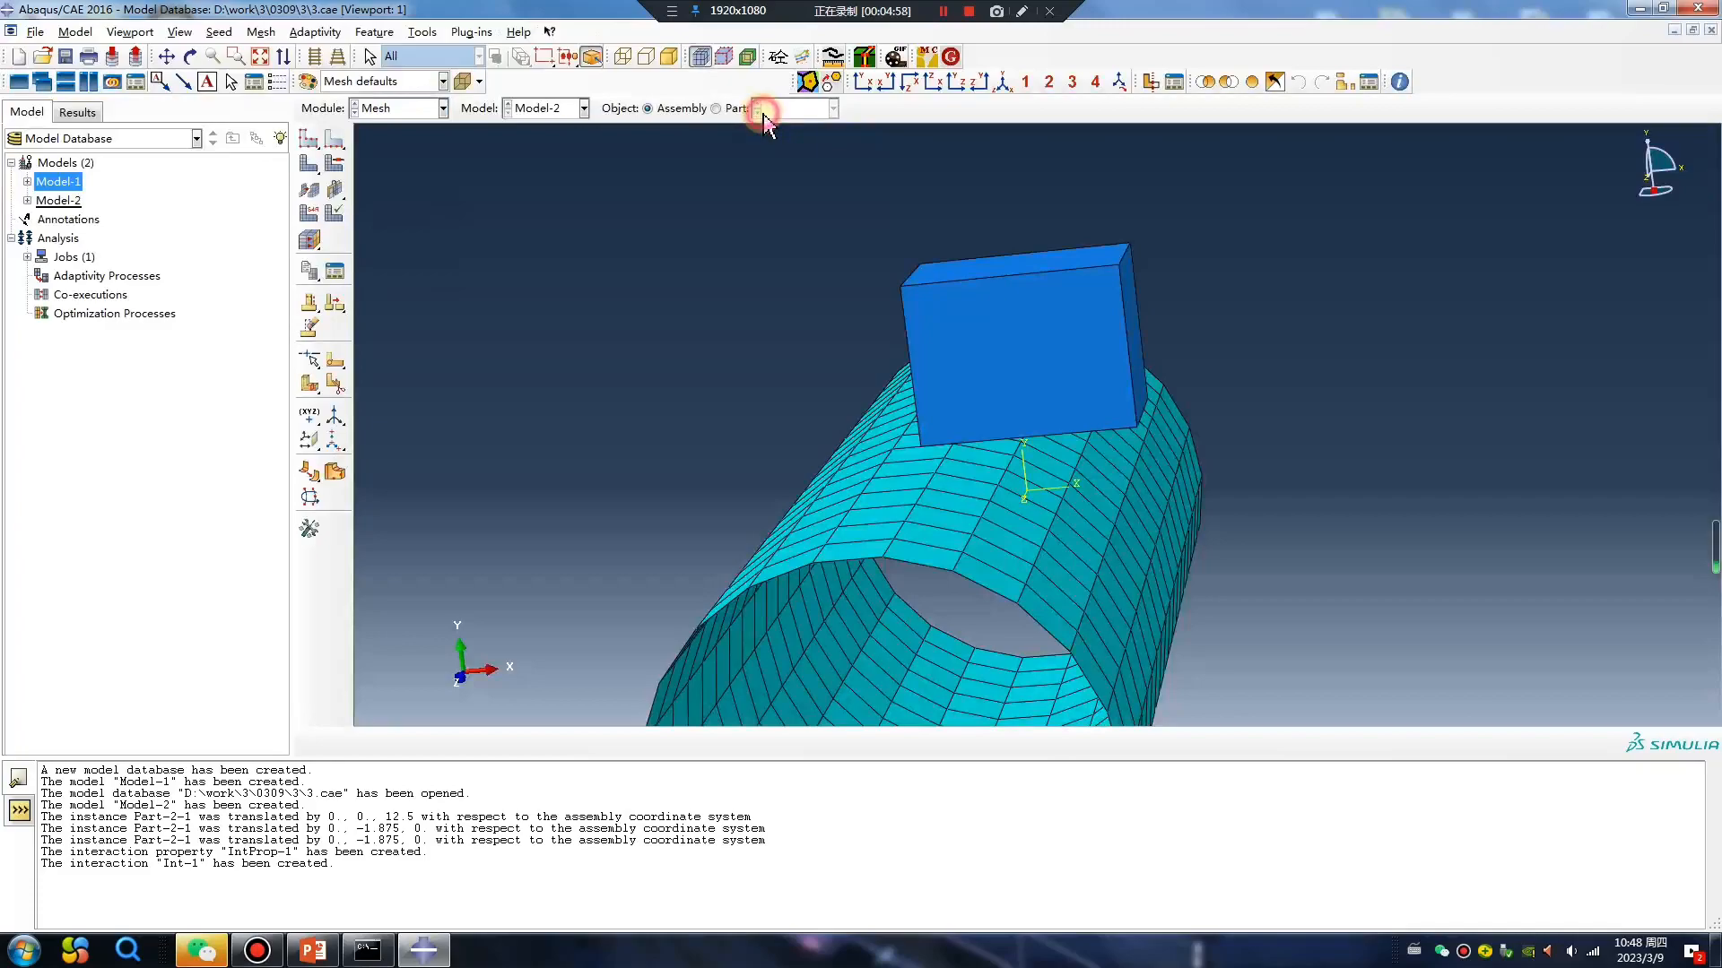
pyautogui.click(762, 112)
pyautogui.click(309, 139)
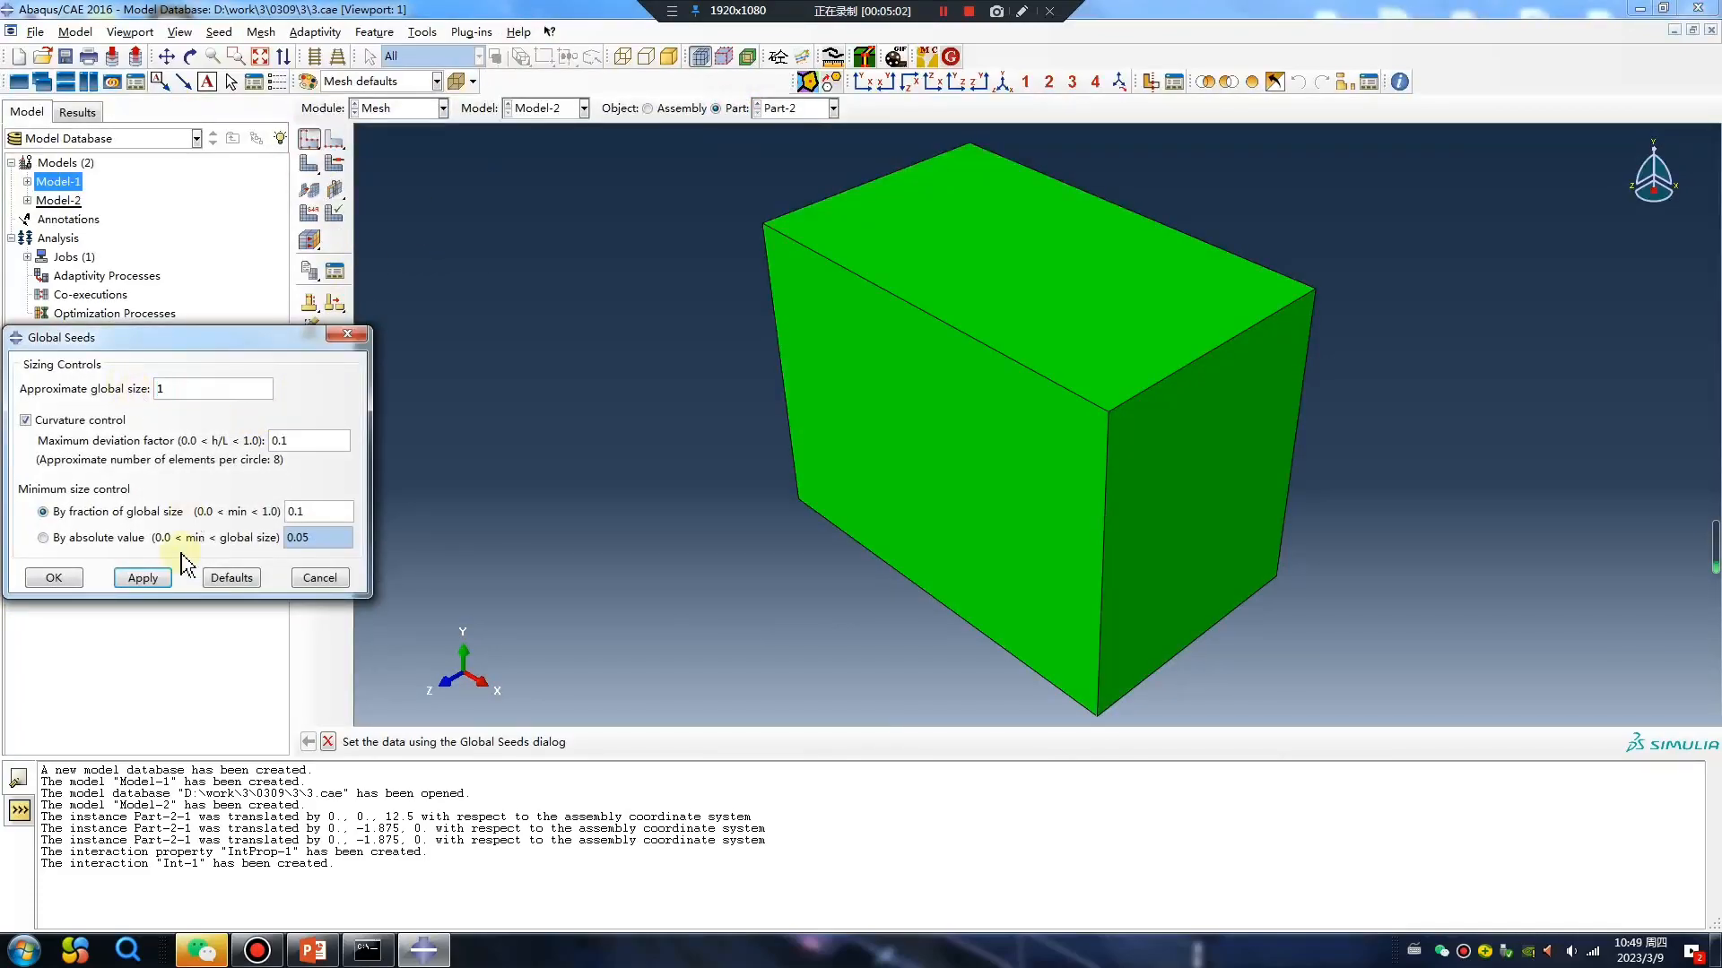
pyautogui.click(143, 587)
pyautogui.click(65, 581)
pyautogui.click(310, 165)
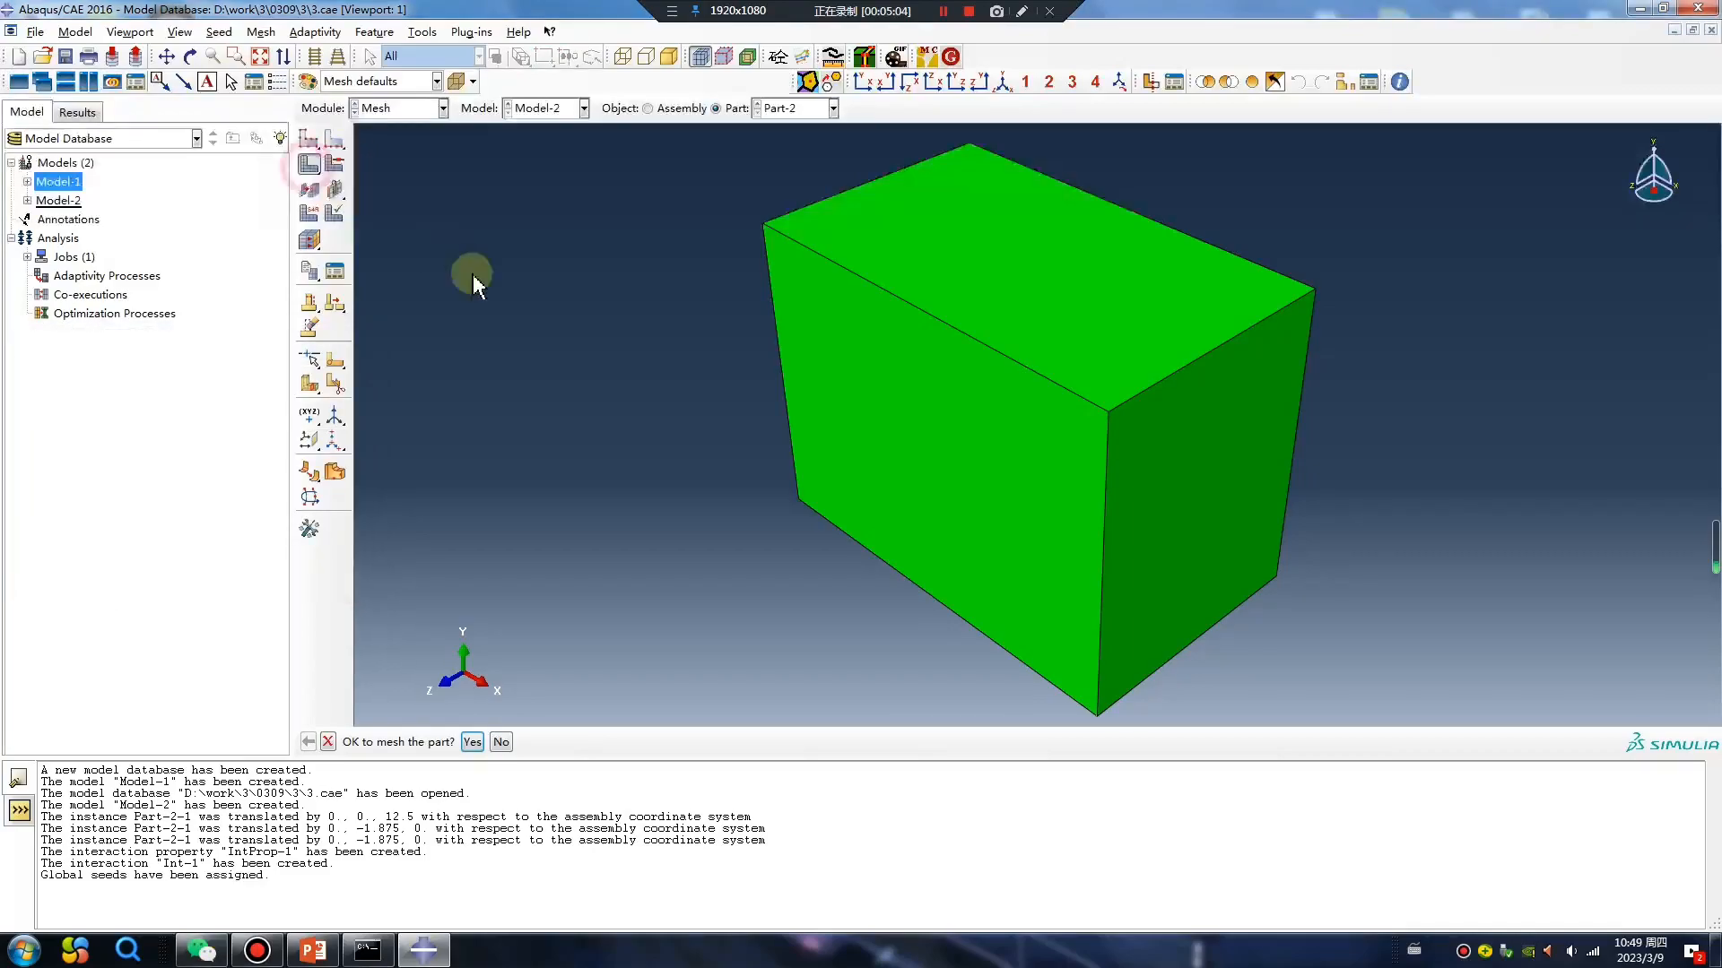
pyautogui.middleClick(441, 245)
# In the Load module, create an Initial state predefined field in the Initial step for the cylindrical shell instance.
pyautogui.click(414, 112)
pyautogui.click(423, 220)
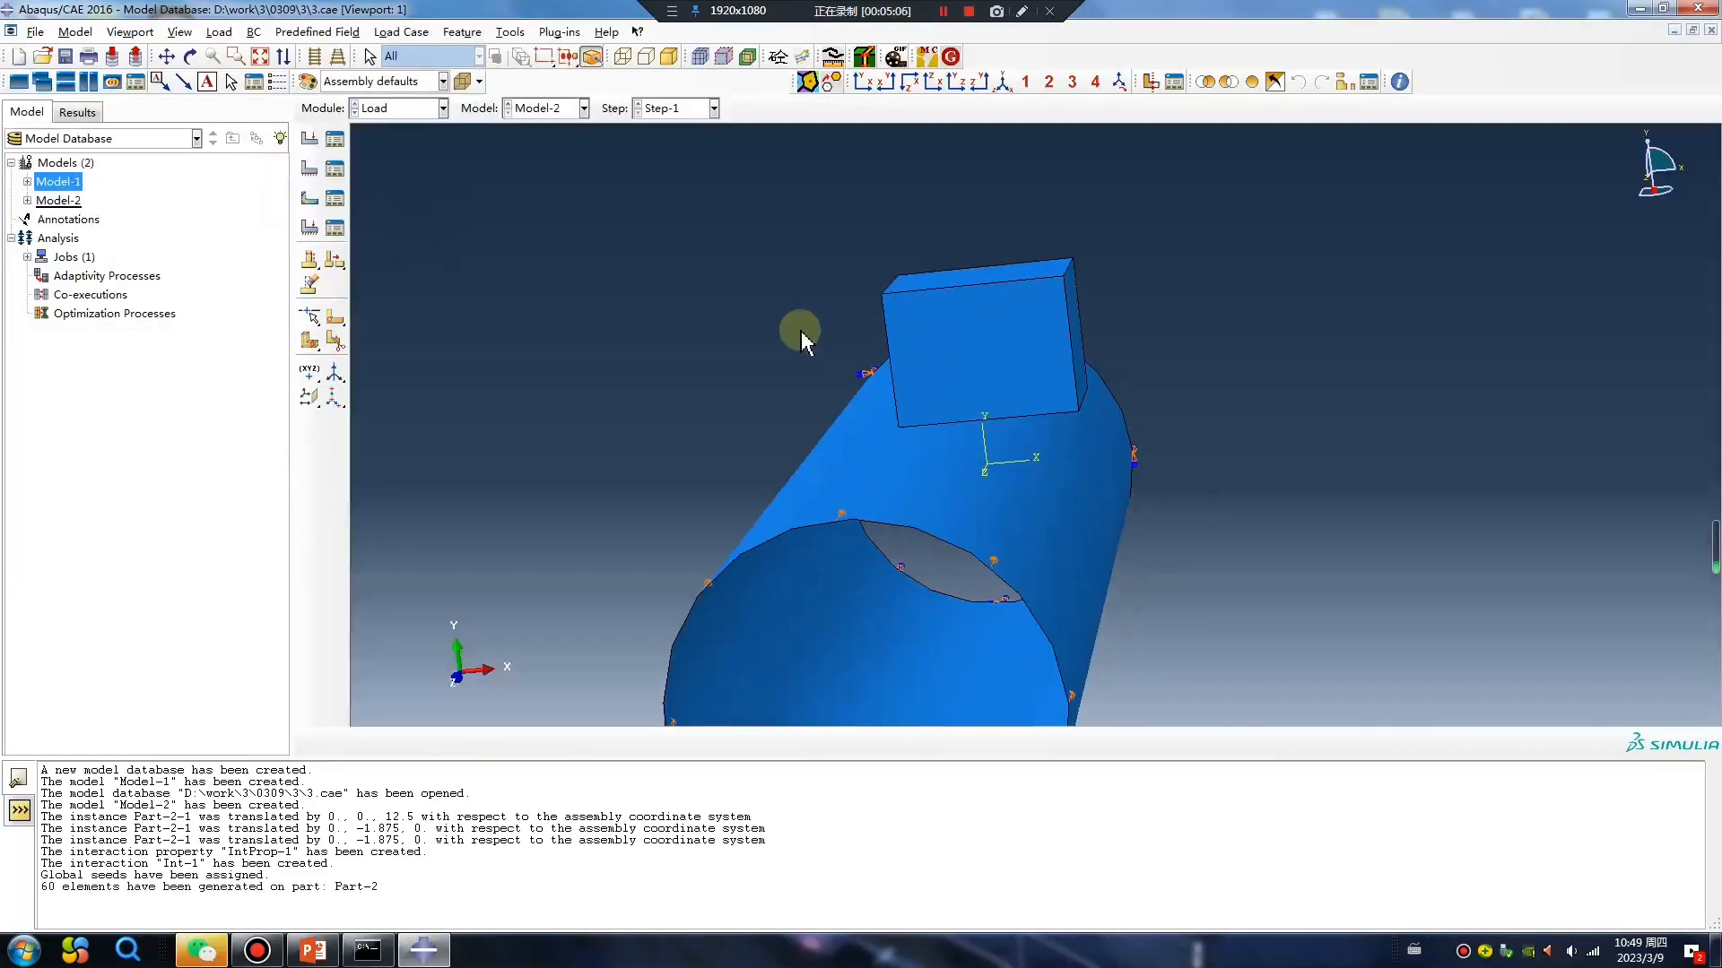
pyautogui.click(334, 167)
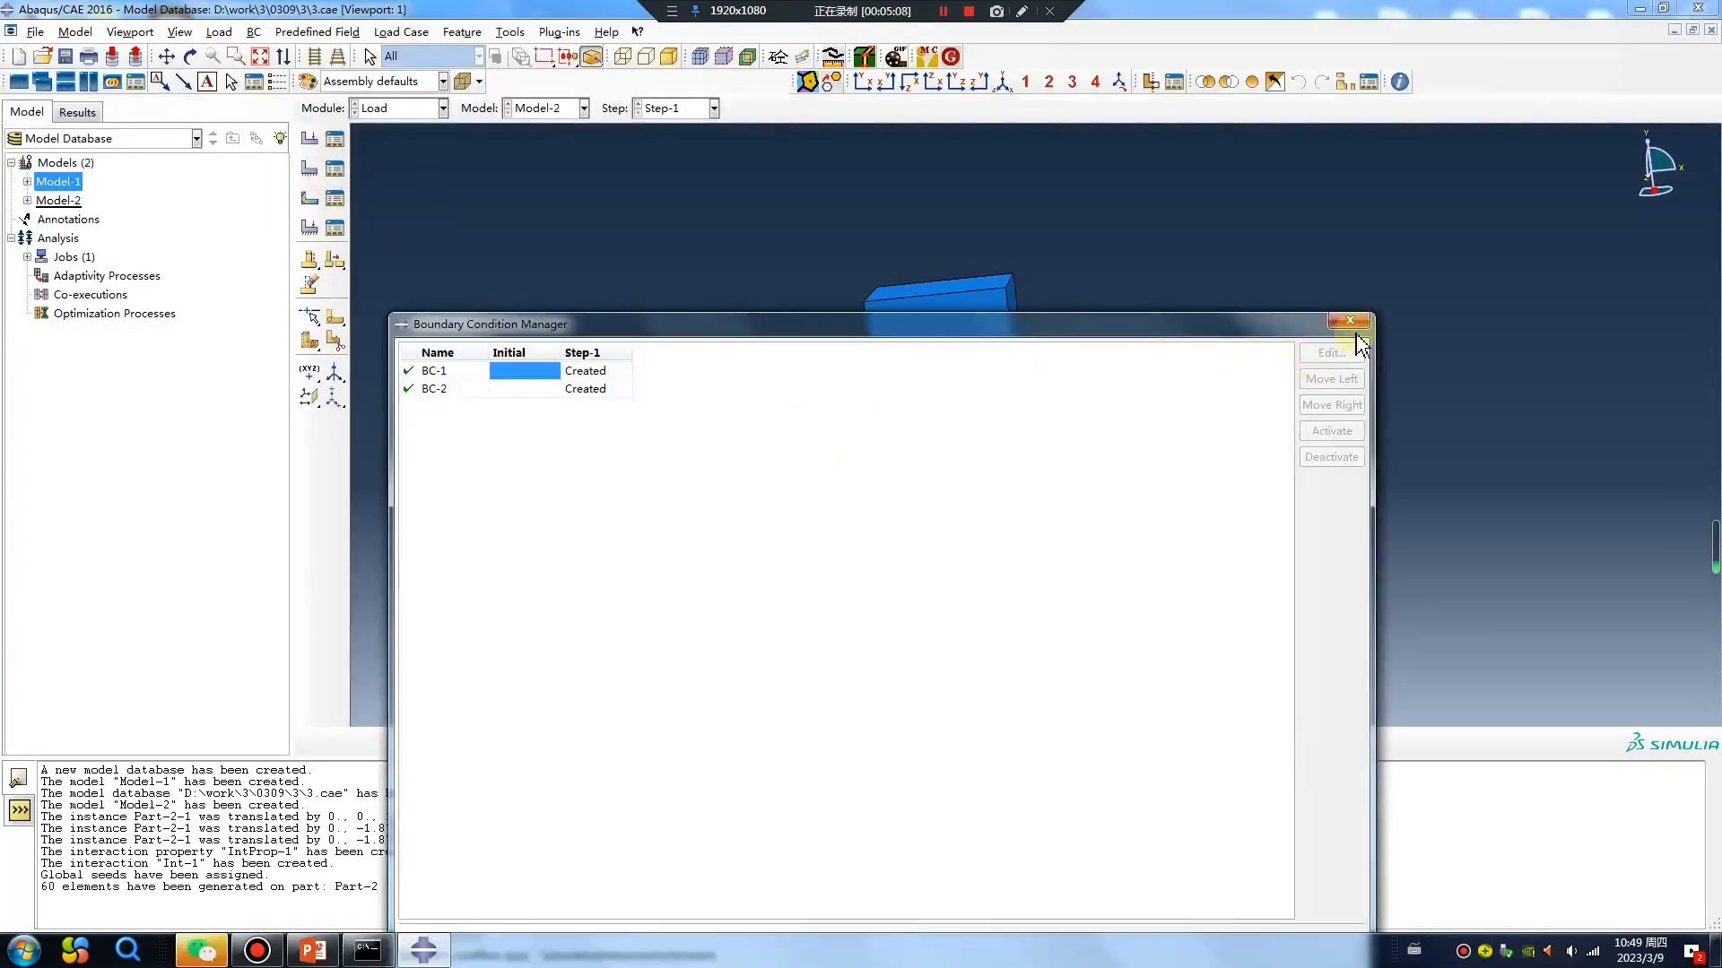
pyautogui.click(1350, 321)
pyautogui.click(309, 198)
pyautogui.click(104, 311)
pyautogui.click(101, 333)
pyautogui.click(139, 420)
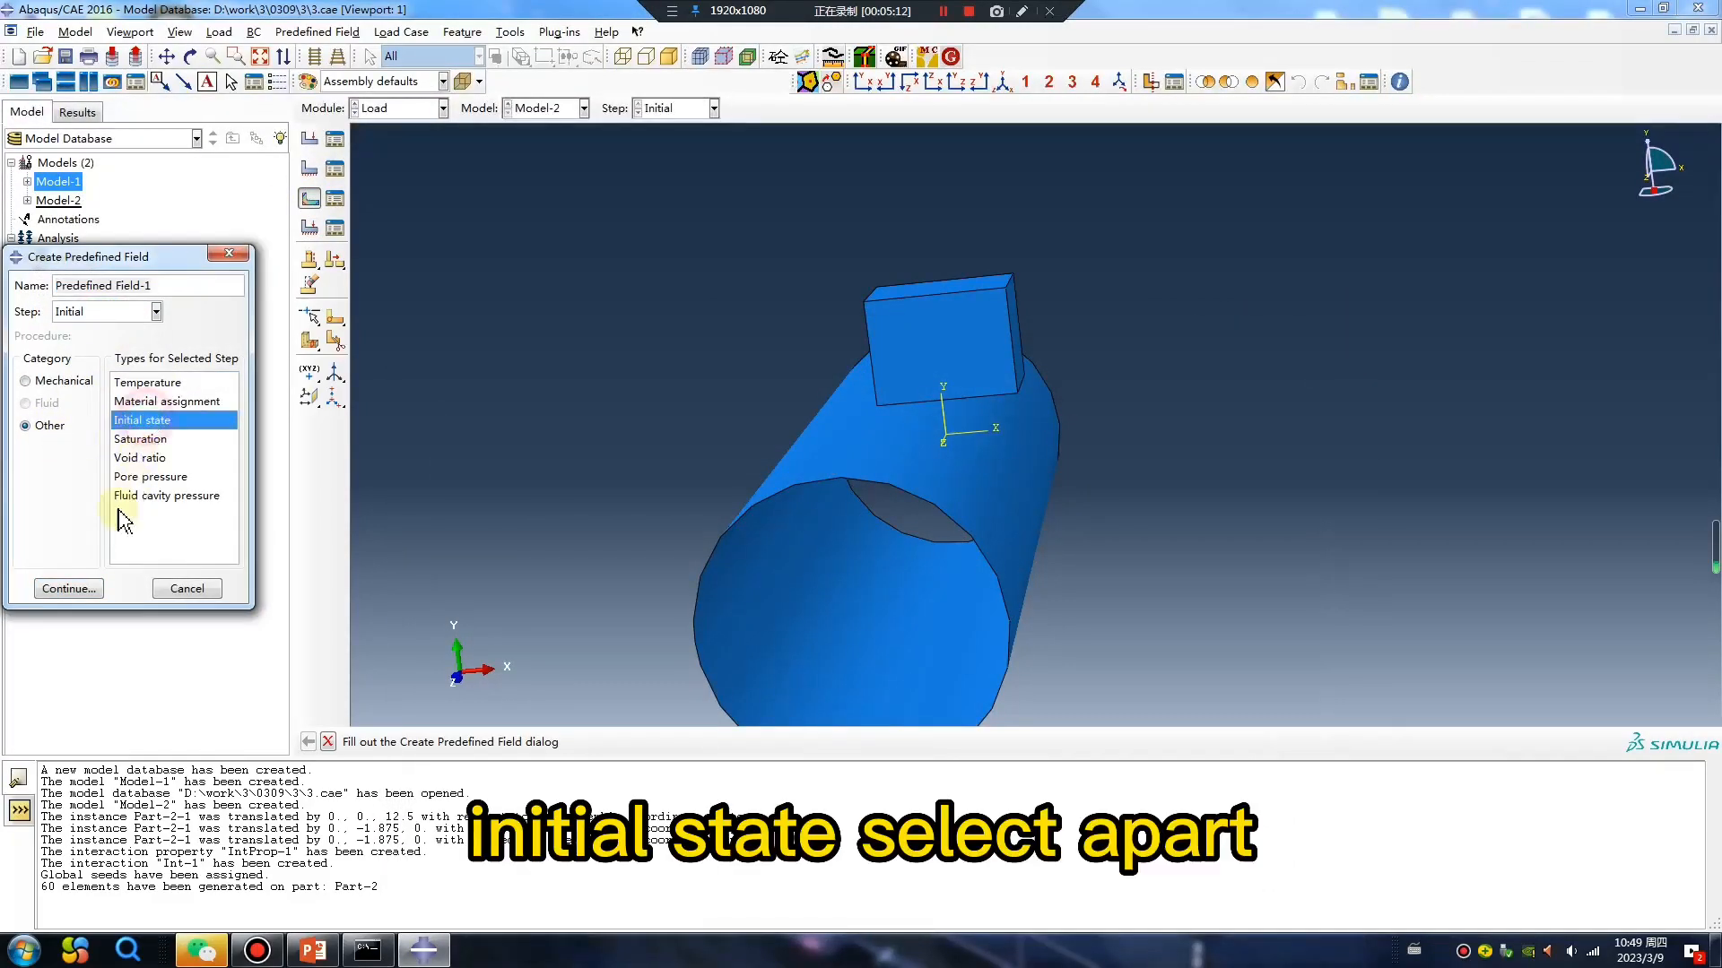
pyautogui.click(70, 588)
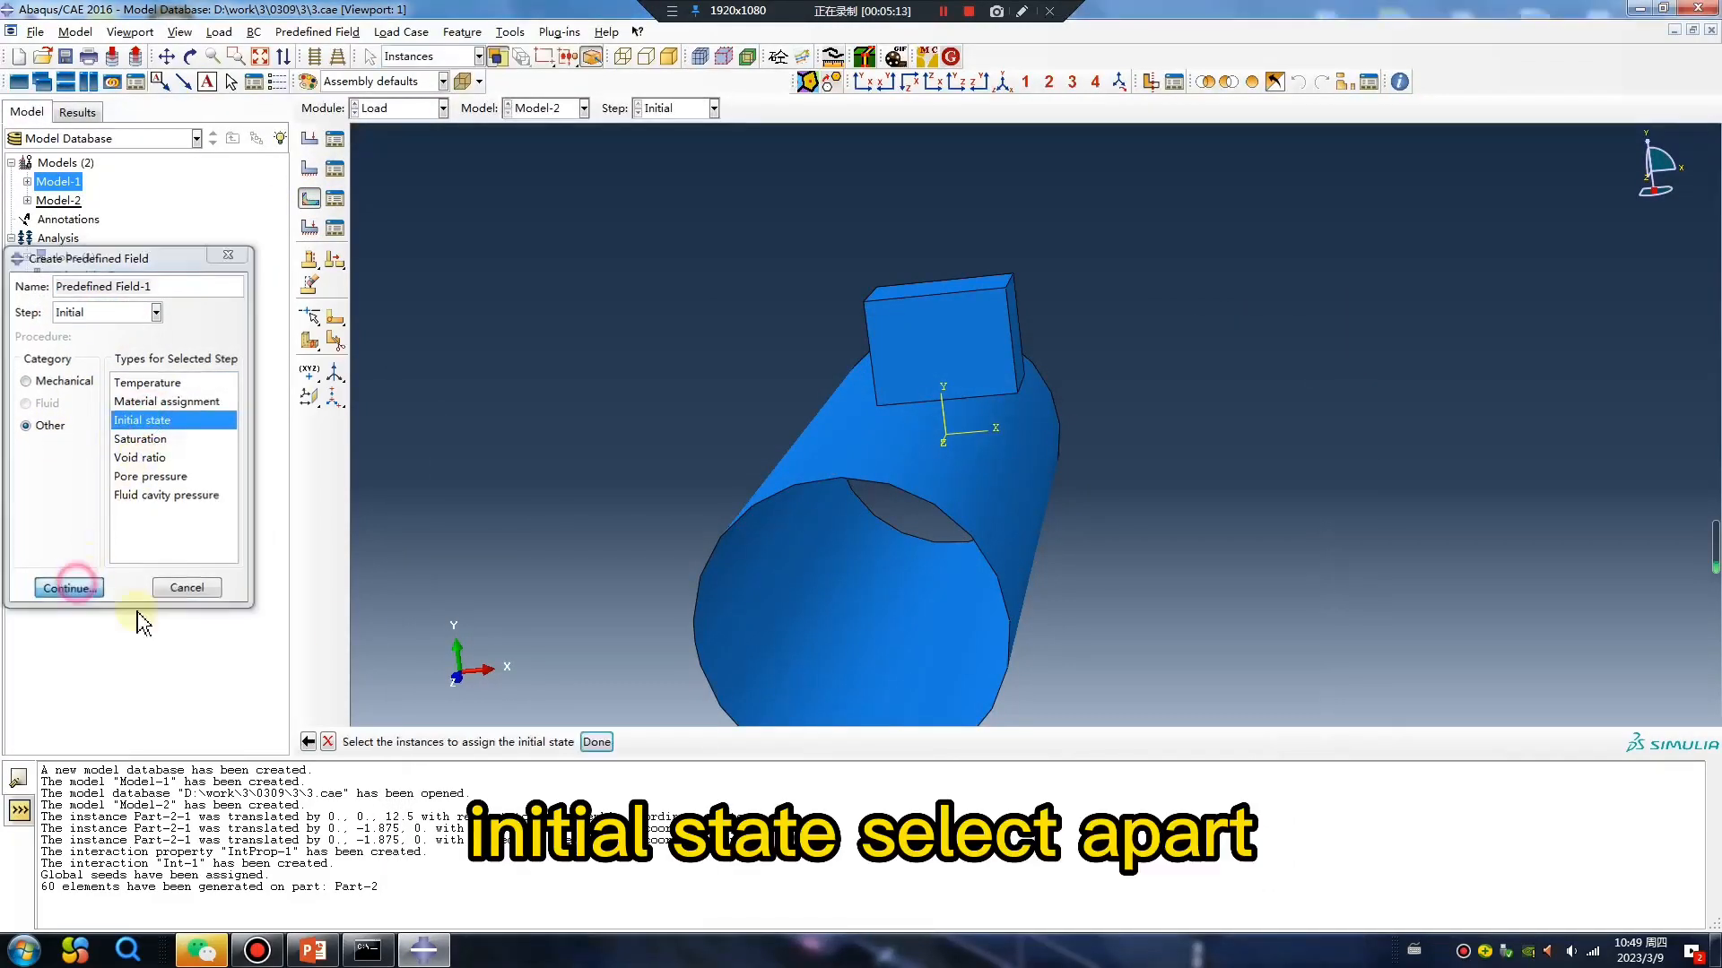
pyautogui.middleClick(643, 526)
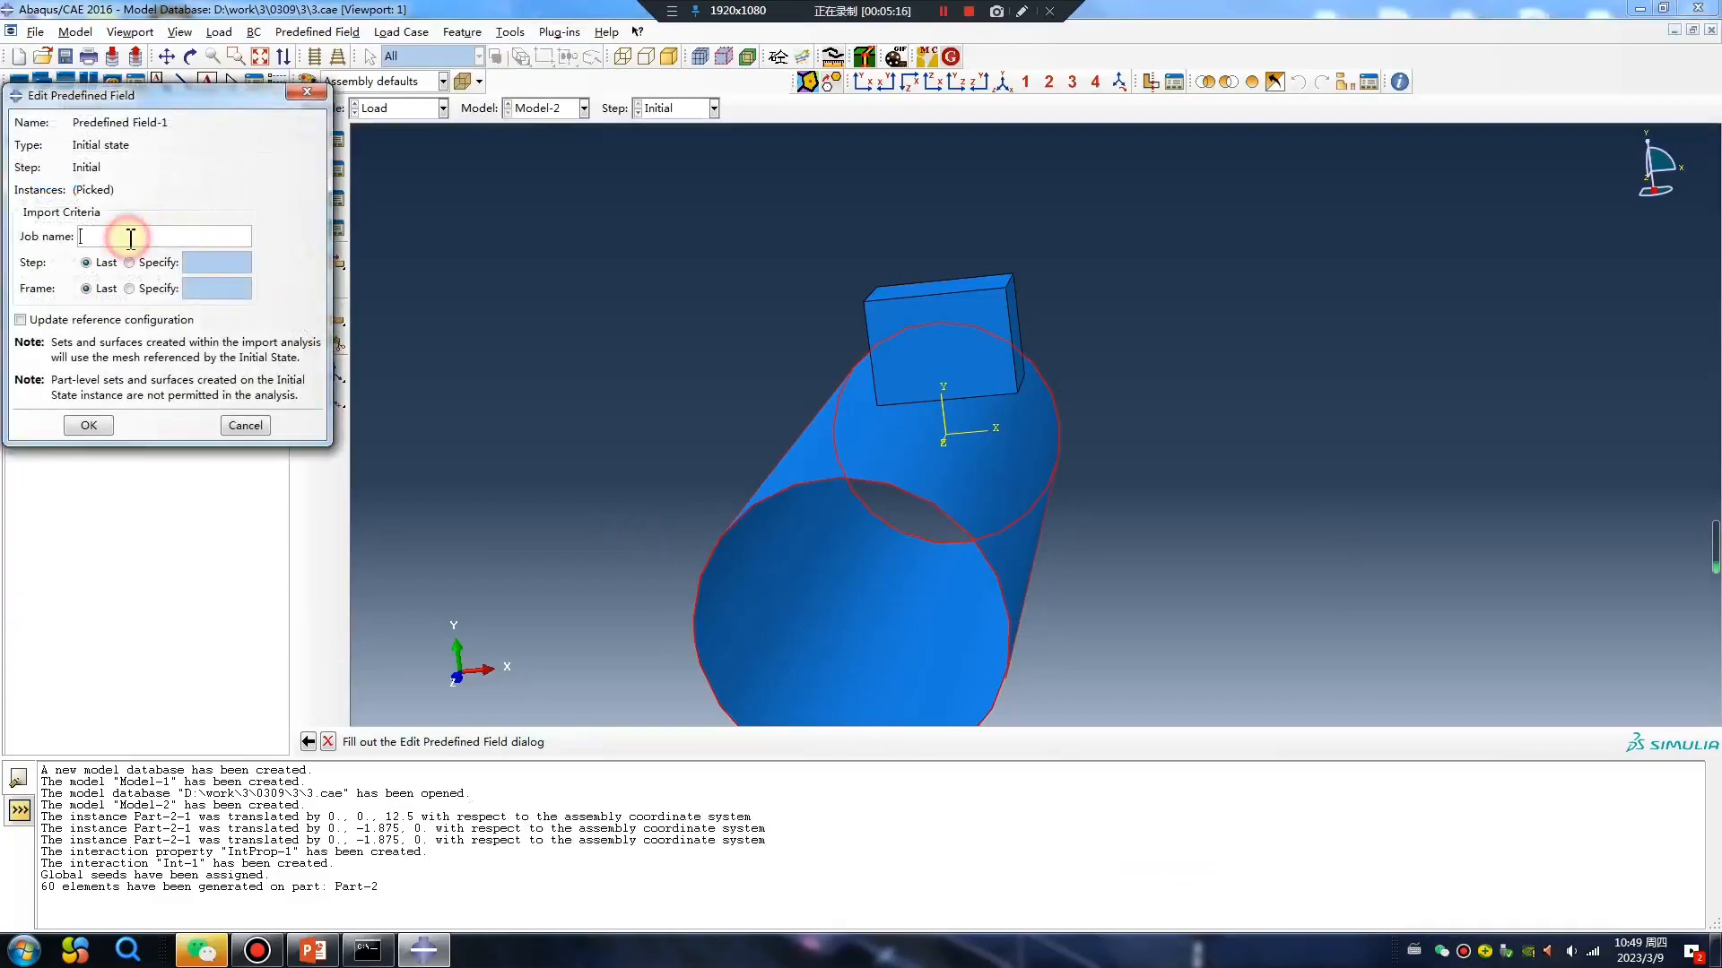
# Set the initial state's source job to job-1 and enable updating of the reference configuration.
pyautogui.click(130, 237)
pyautogui.write('job-1')
pyautogui.click(35, 320)
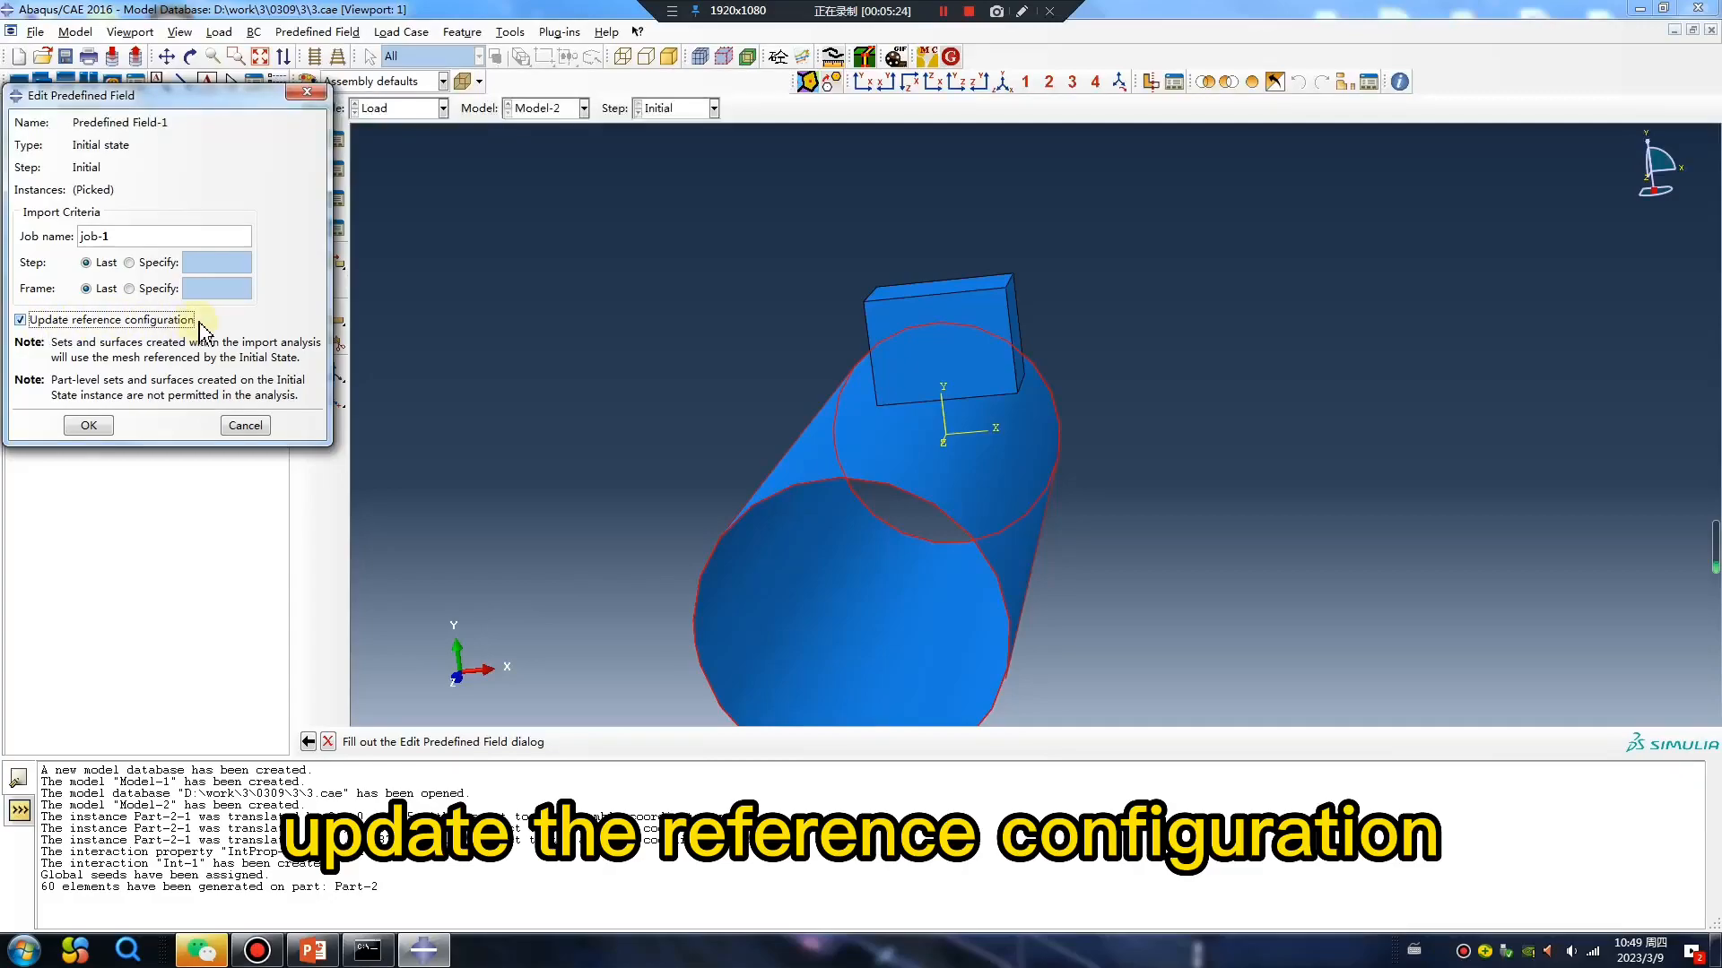
pyautogui.click(89, 426)
# Review the settings of displacement boundary condition BC-2 in Step-1.
pyautogui.keyDown('ctrl'); pyautogui.keyDown('alt'); pyautogui.moveTo(783, 374); pyautogui.dragTo(794, 412); pyautogui.keyUp('alt'); pyautogui.keyUp('ctrl')
pyautogui.click(334, 168)
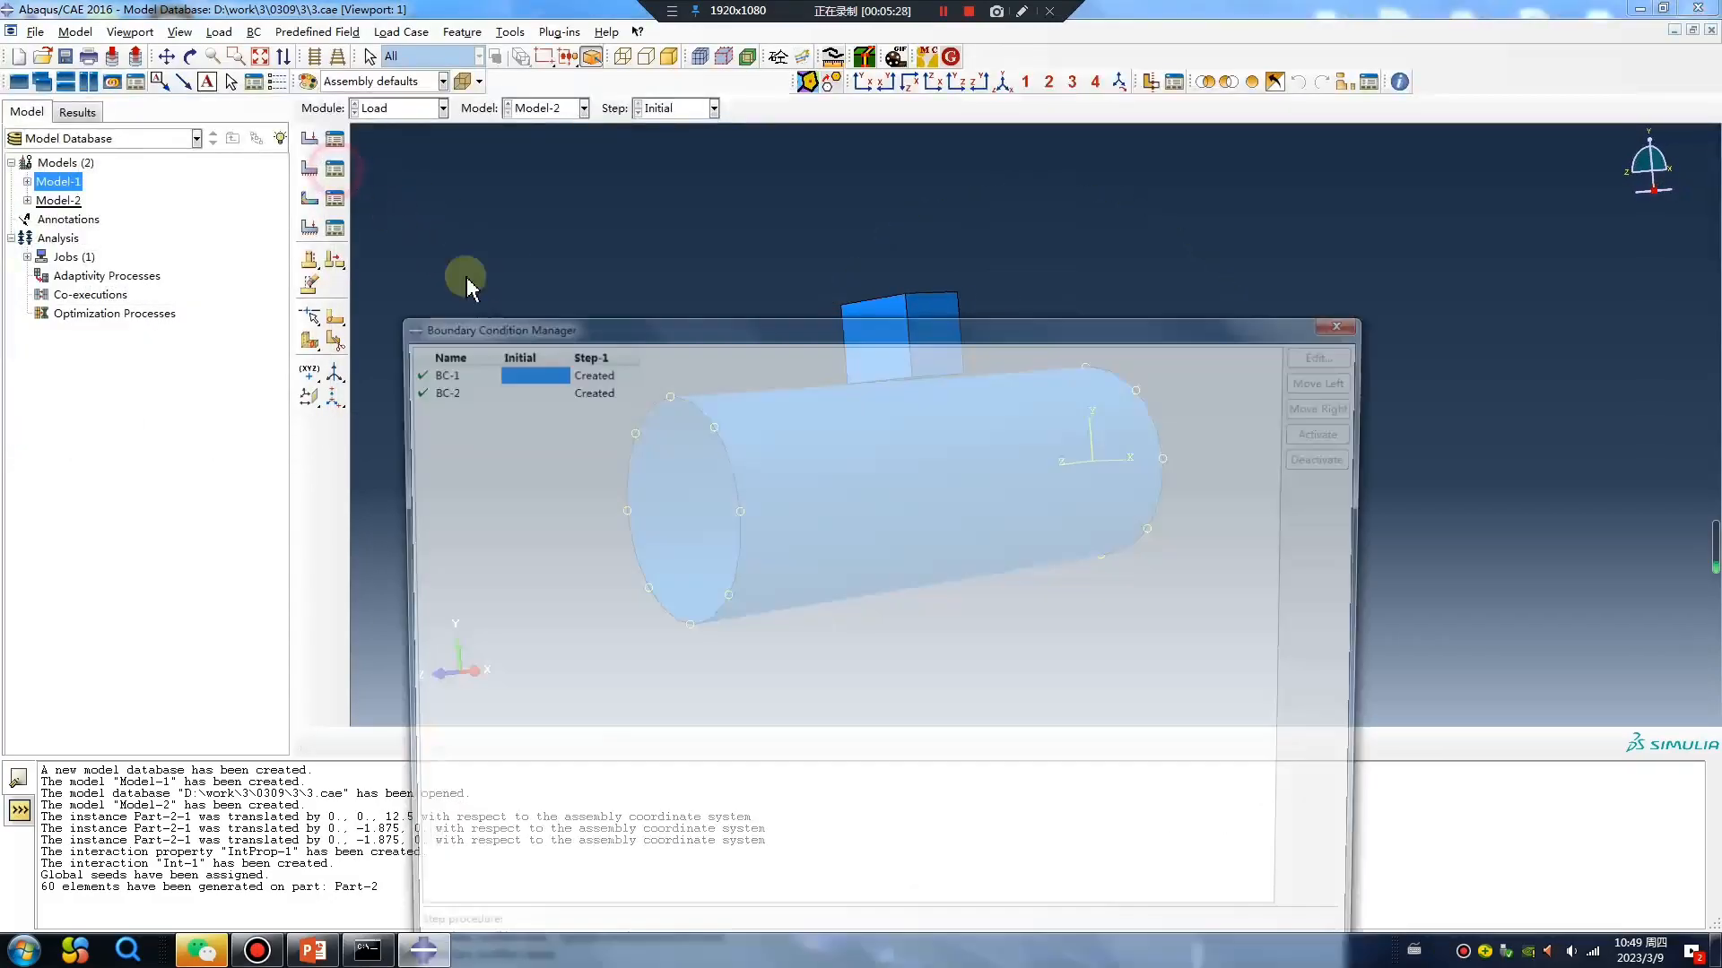
pyautogui.doubleClick(601, 388)
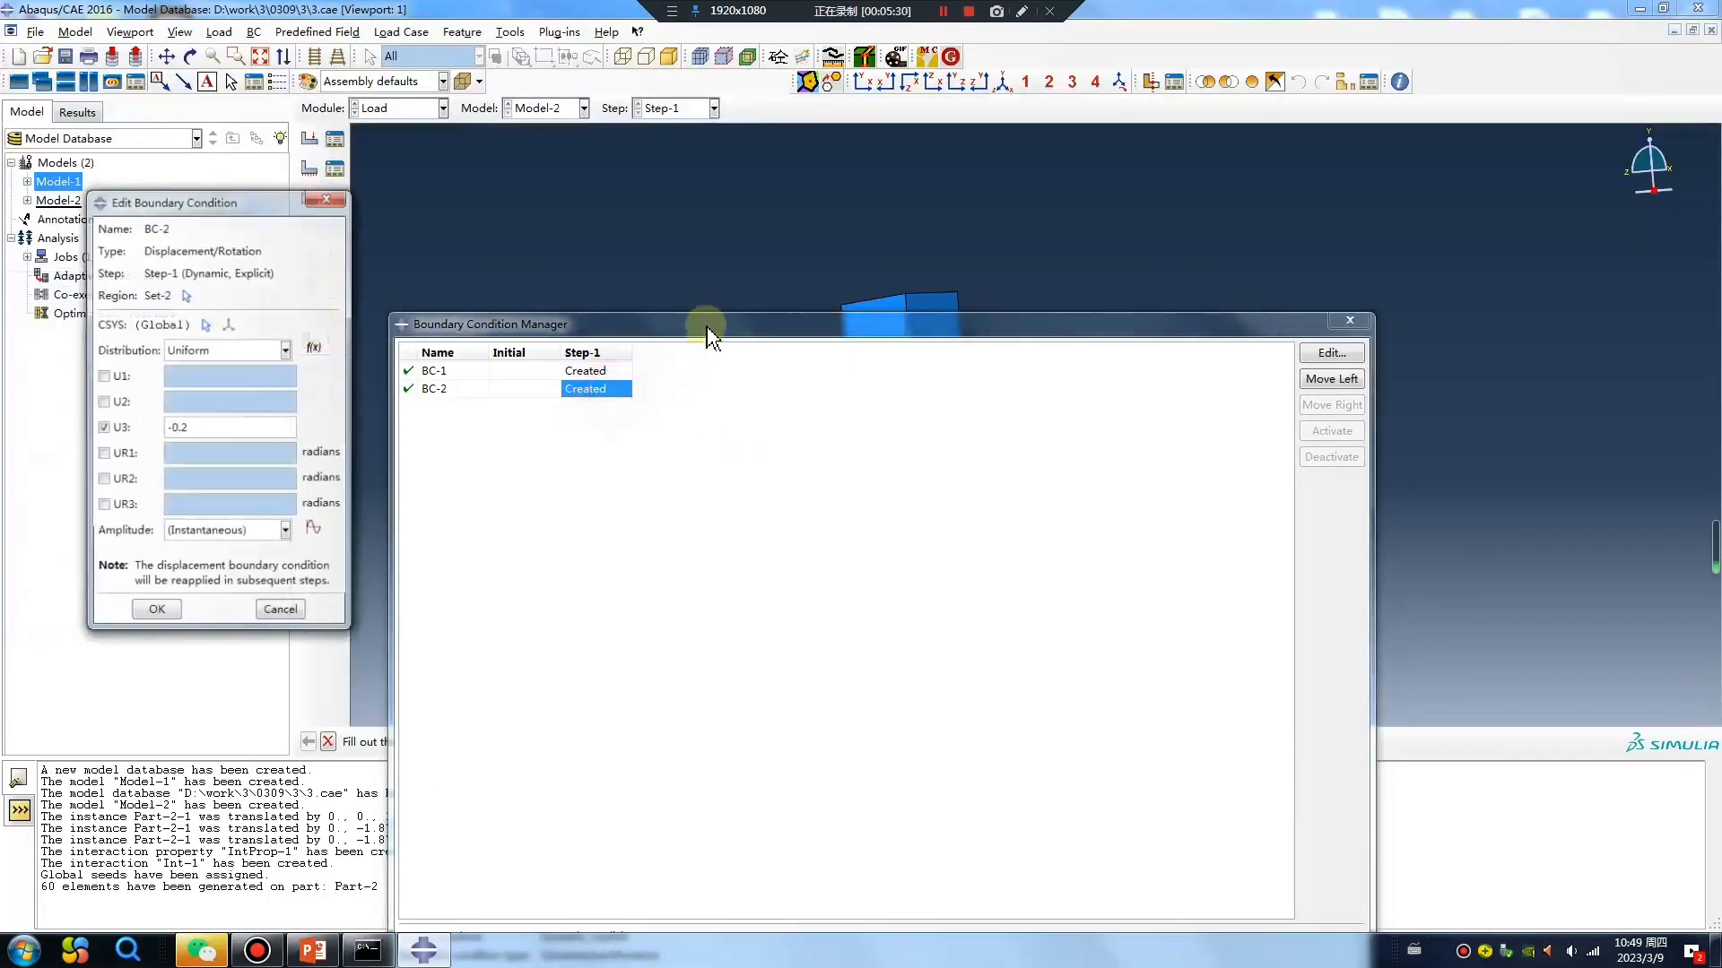
pyautogui.moveTo(706, 332); pyautogui.dragTo(825, 606)
pyautogui.click(158, 613)
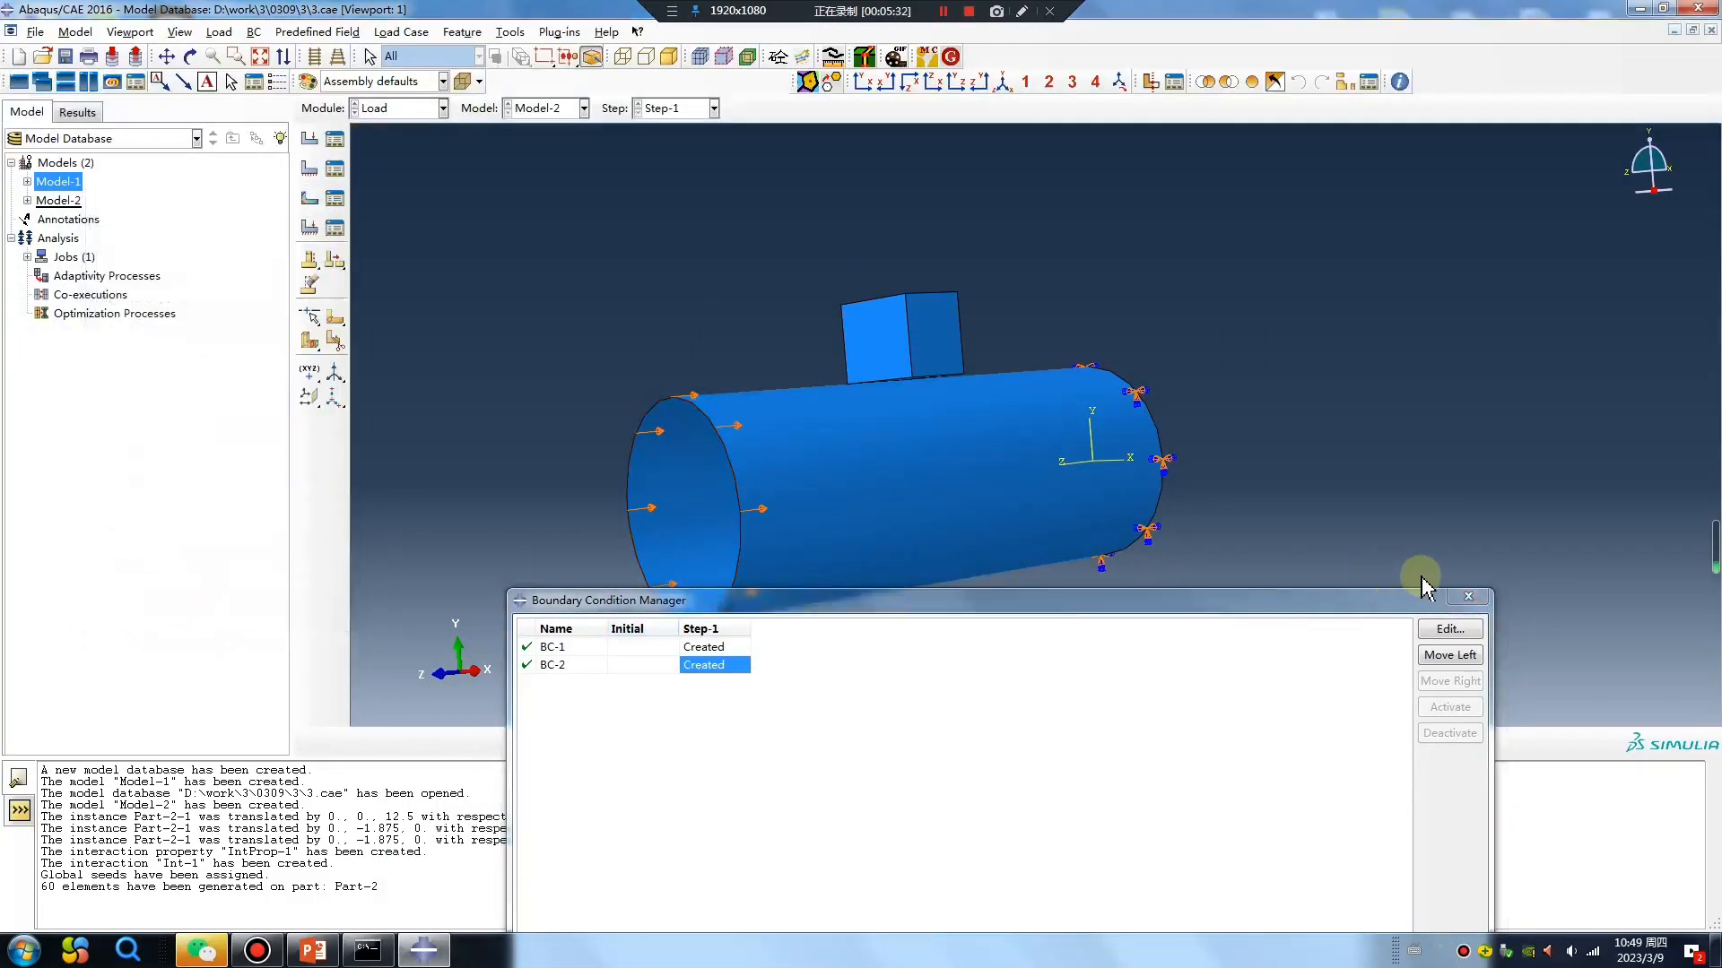
pyautogui.click(1468, 597)
# Create a Velocity predefined field in the Initial step for the whole block with V2 set to -30.
pyautogui.click(310, 198)
pyautogui.click(156, 311)
pyautogui.click(90, 339)
pyautogui.click(45, 382)
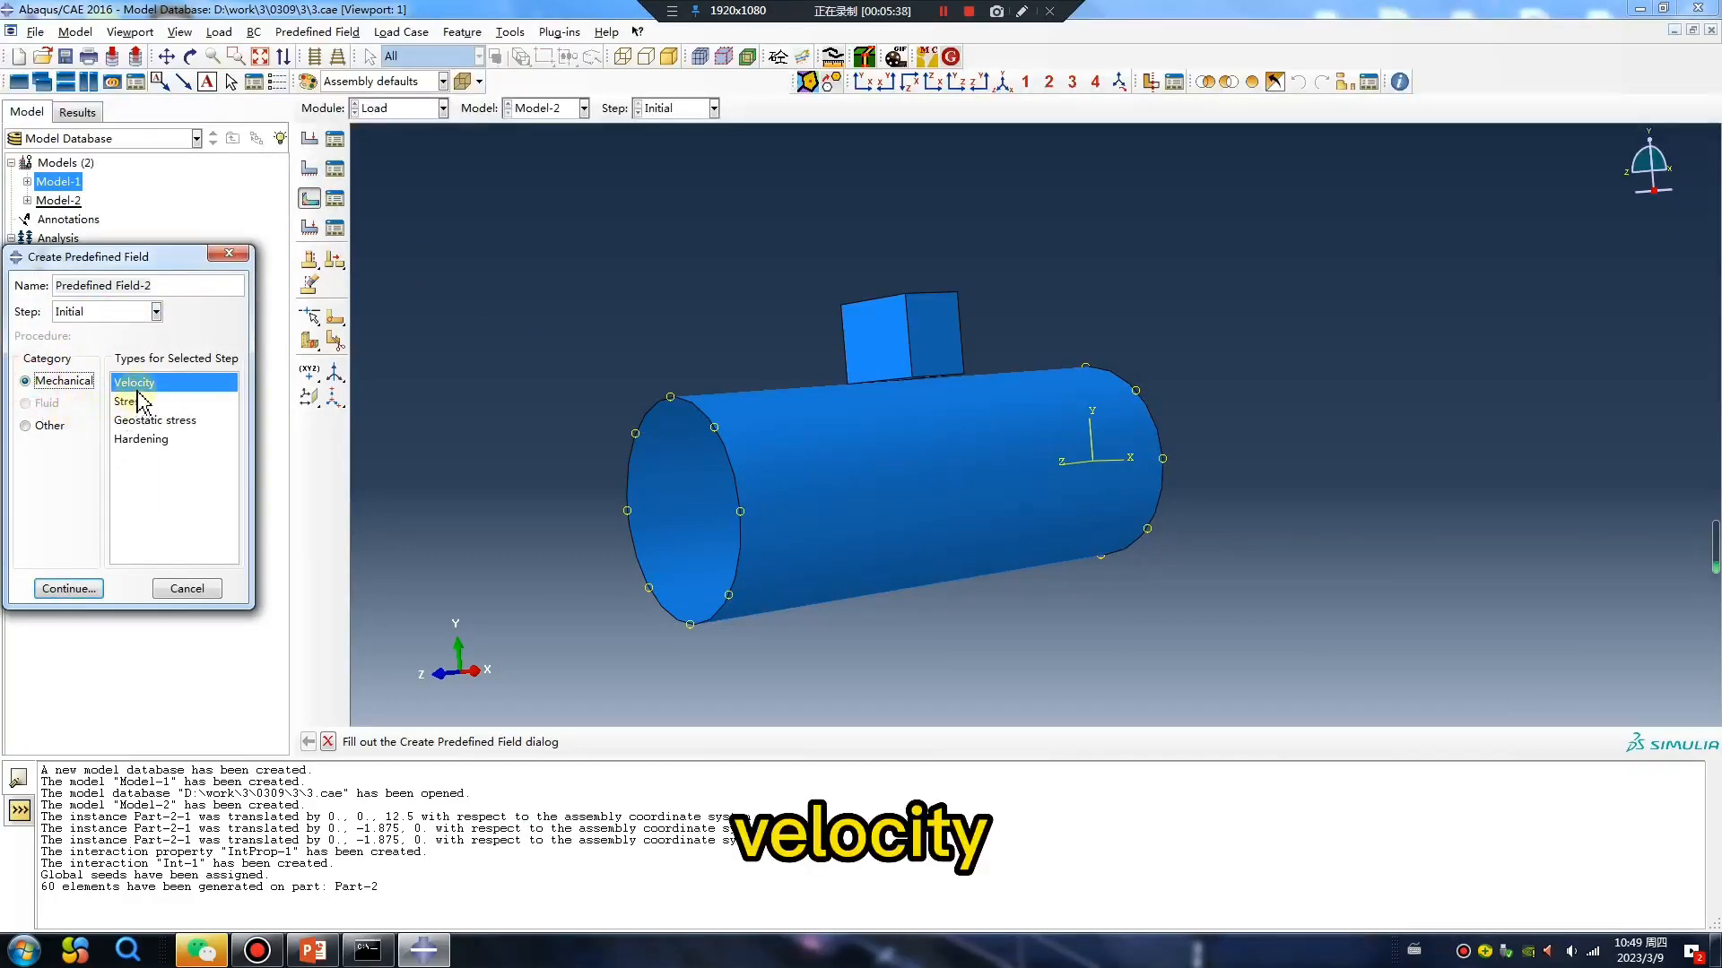
pyautogui.click(77, 590)
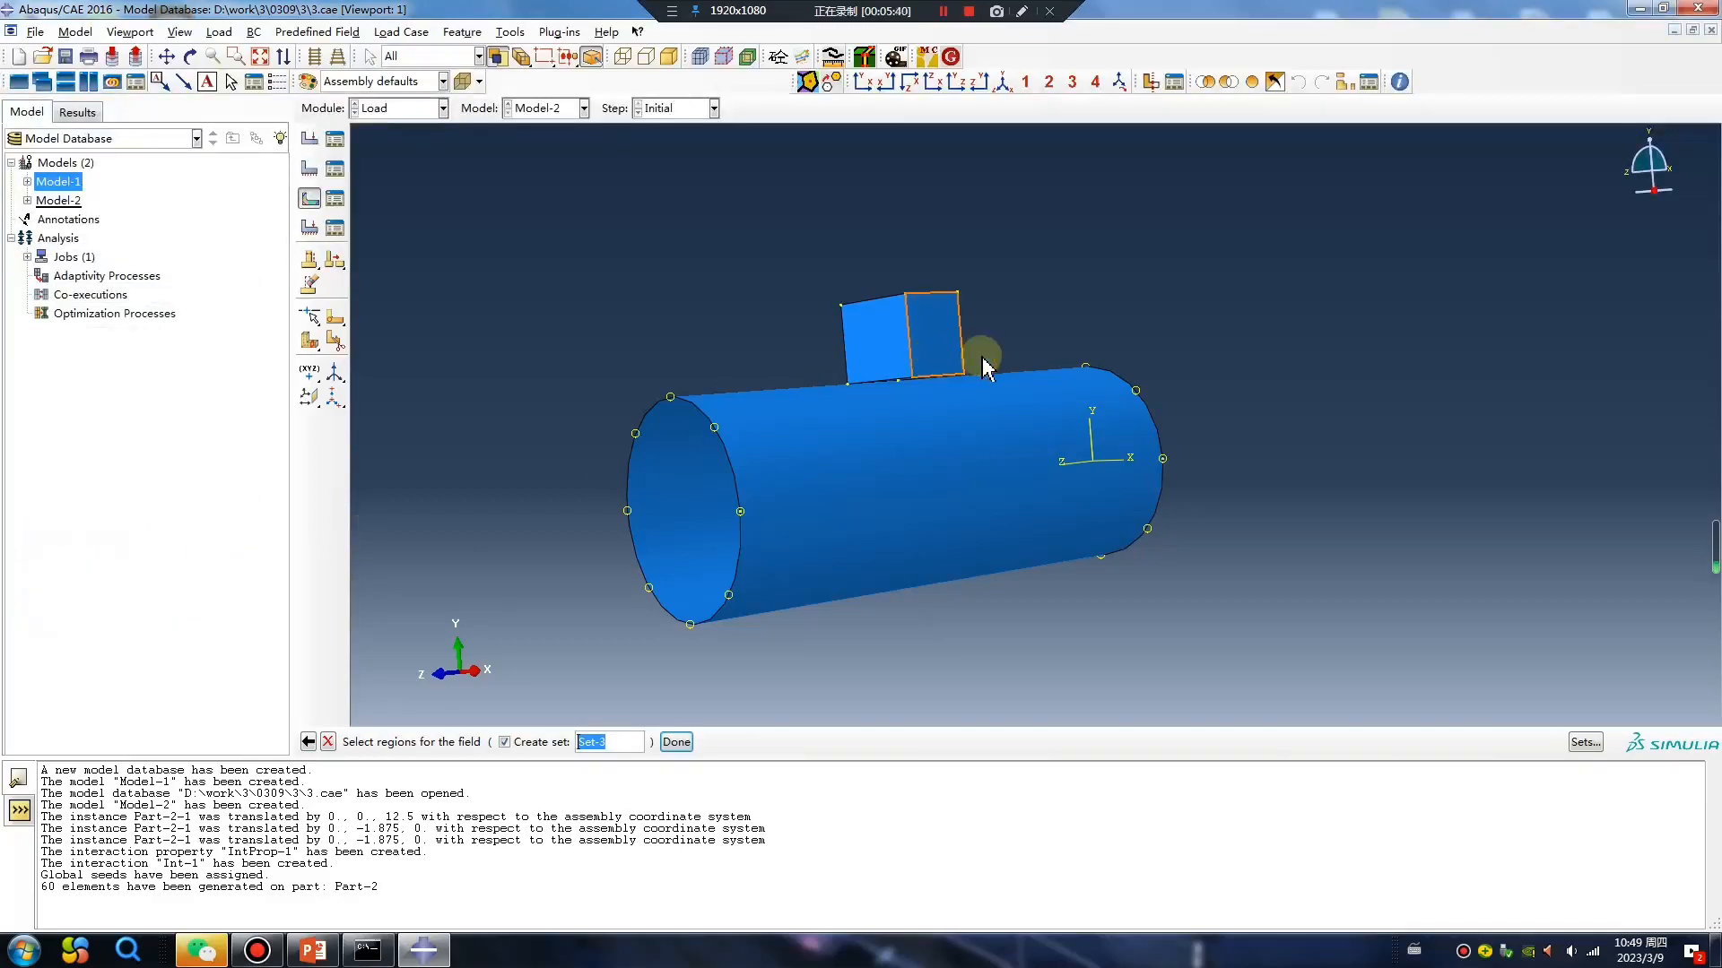
pyautogui.moveTo(790, 212); pyautogui.dragTo(950, 502)
pyautogui.keyDown('ctrl'); pyautogui.click(786, 565); pyautogui.keyUp('ctrl')
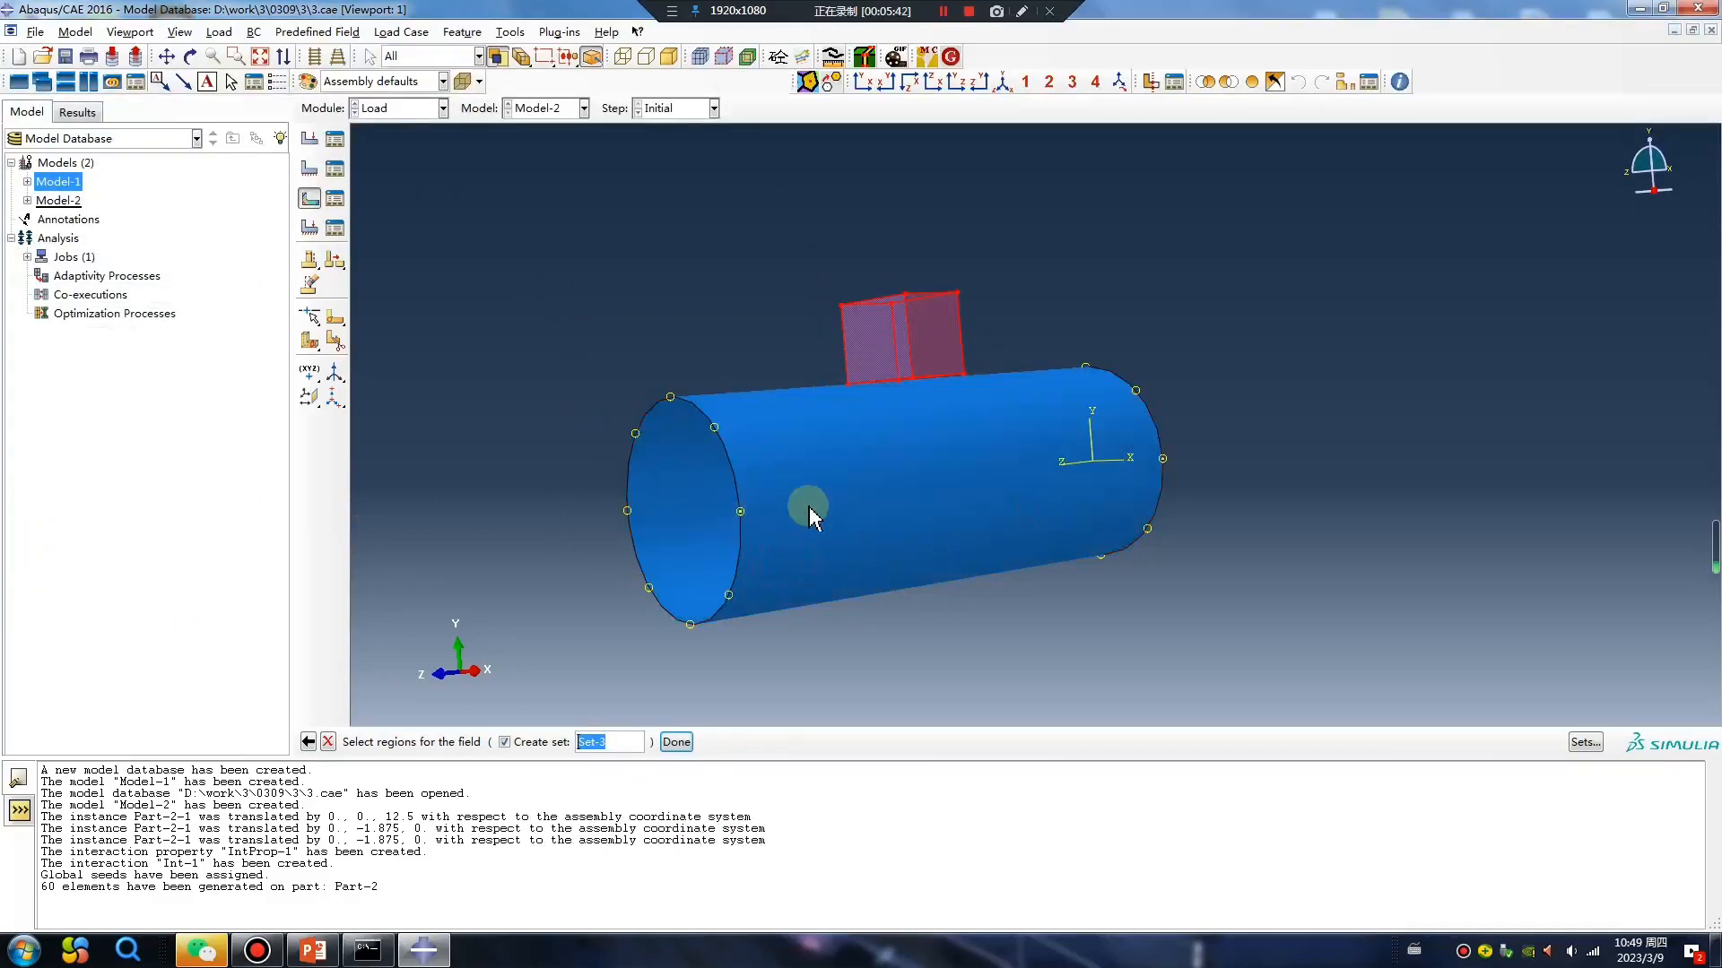
pyautogui.middleClick(1037, 613)
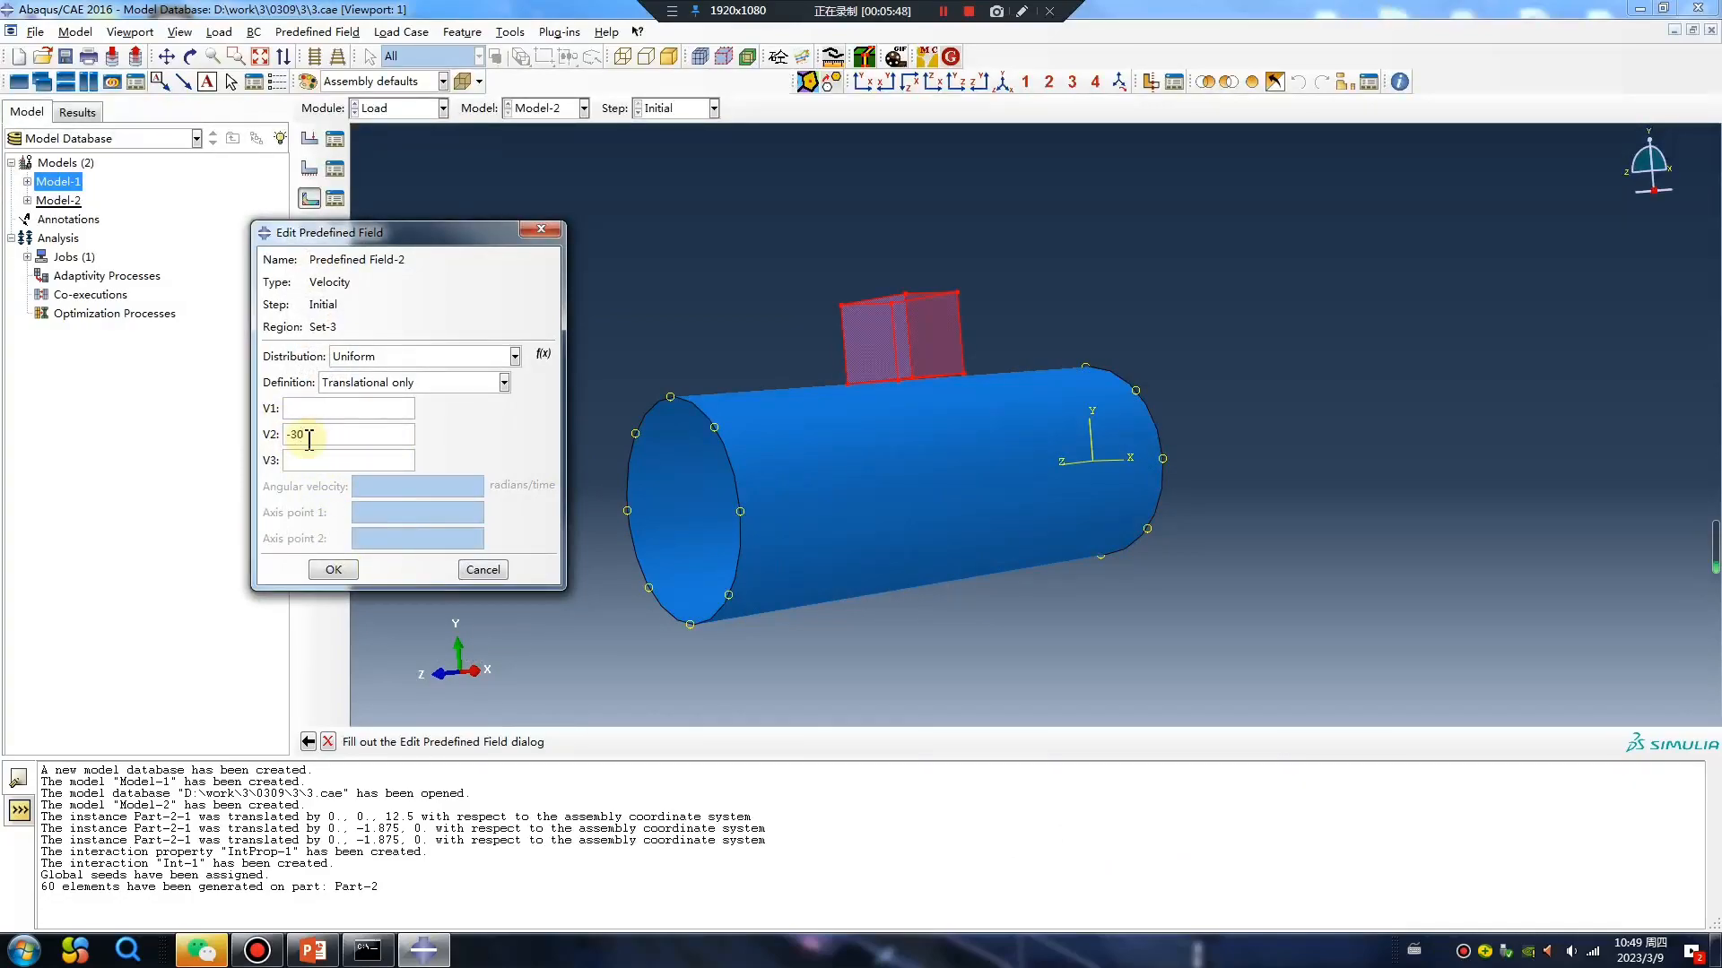
pyautogui.click(331, 570)
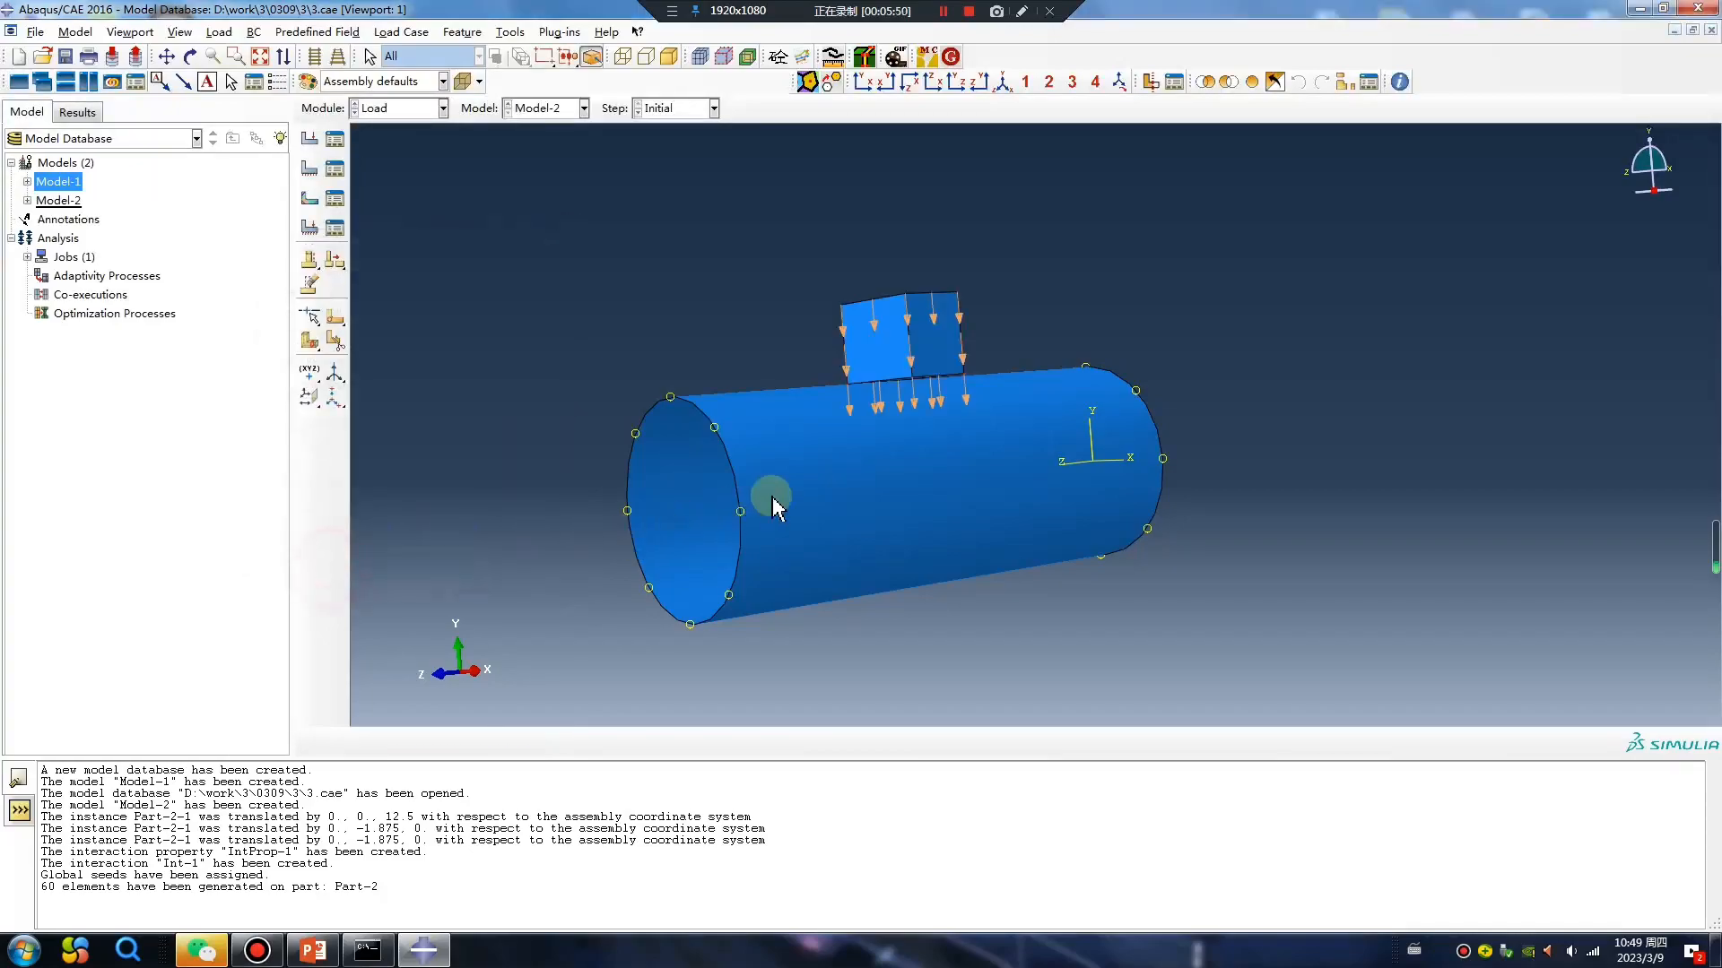
# In the Job module, create Job-2 for Model-2 and enable multiple processors with a count of 20.
pyautogui.click(400, 107)
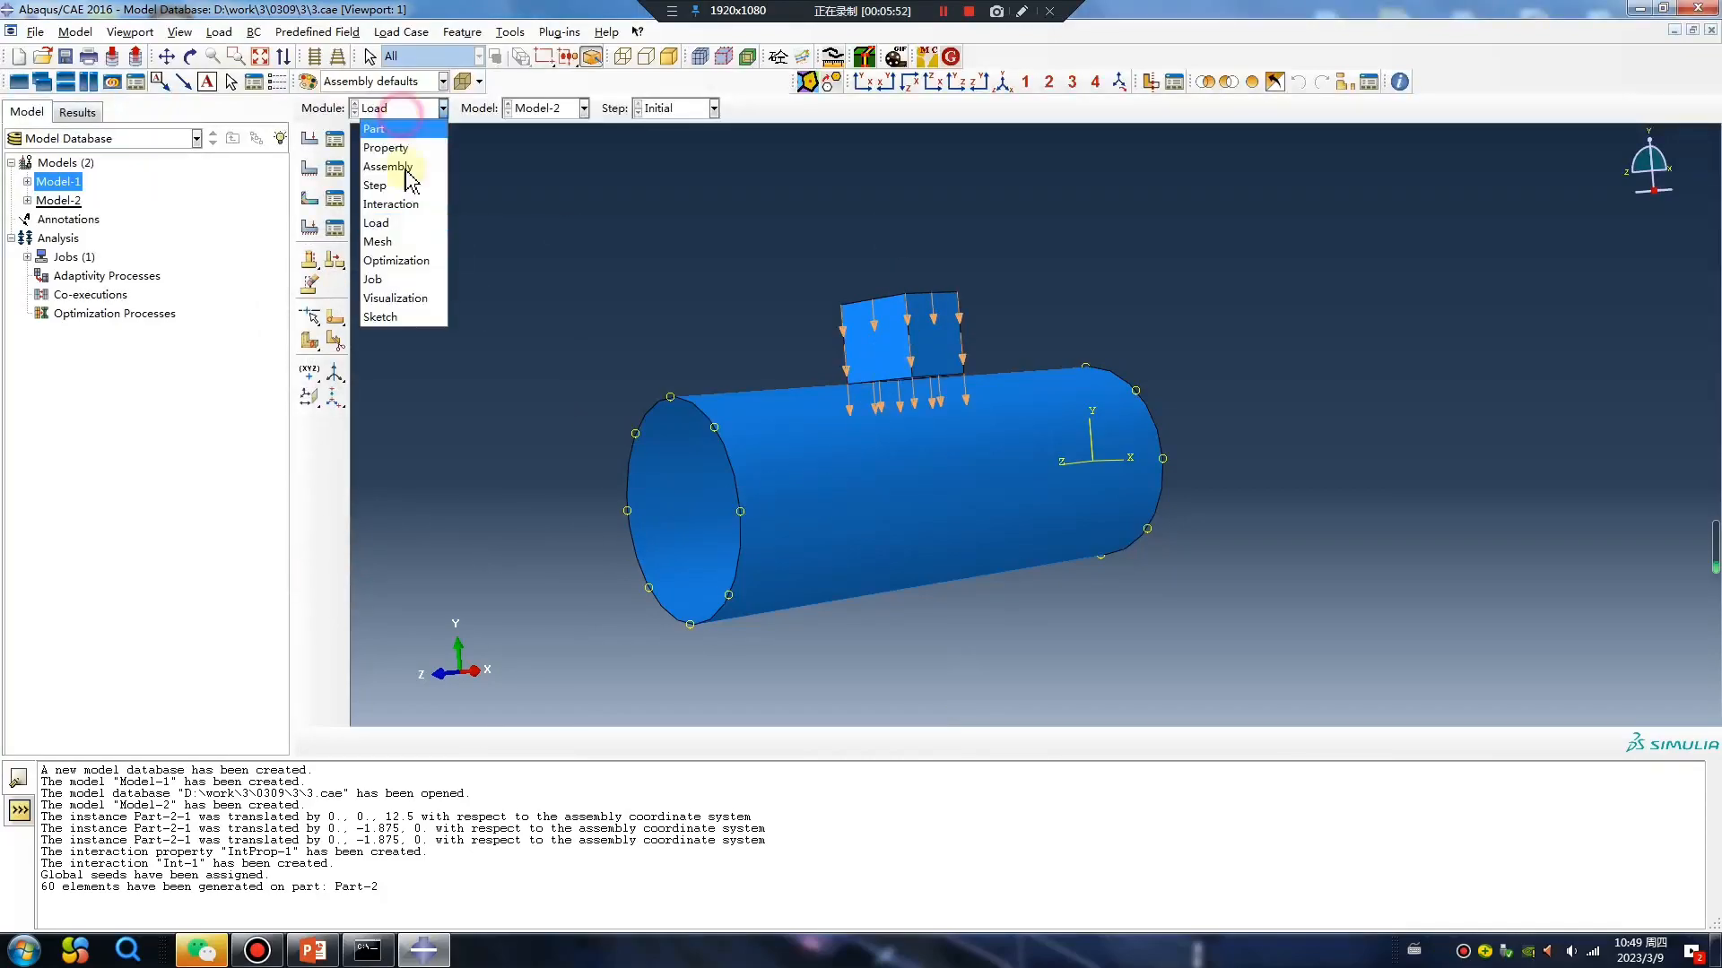
pyautogui.click(385, 278)
pyautogui.click(309, 140)
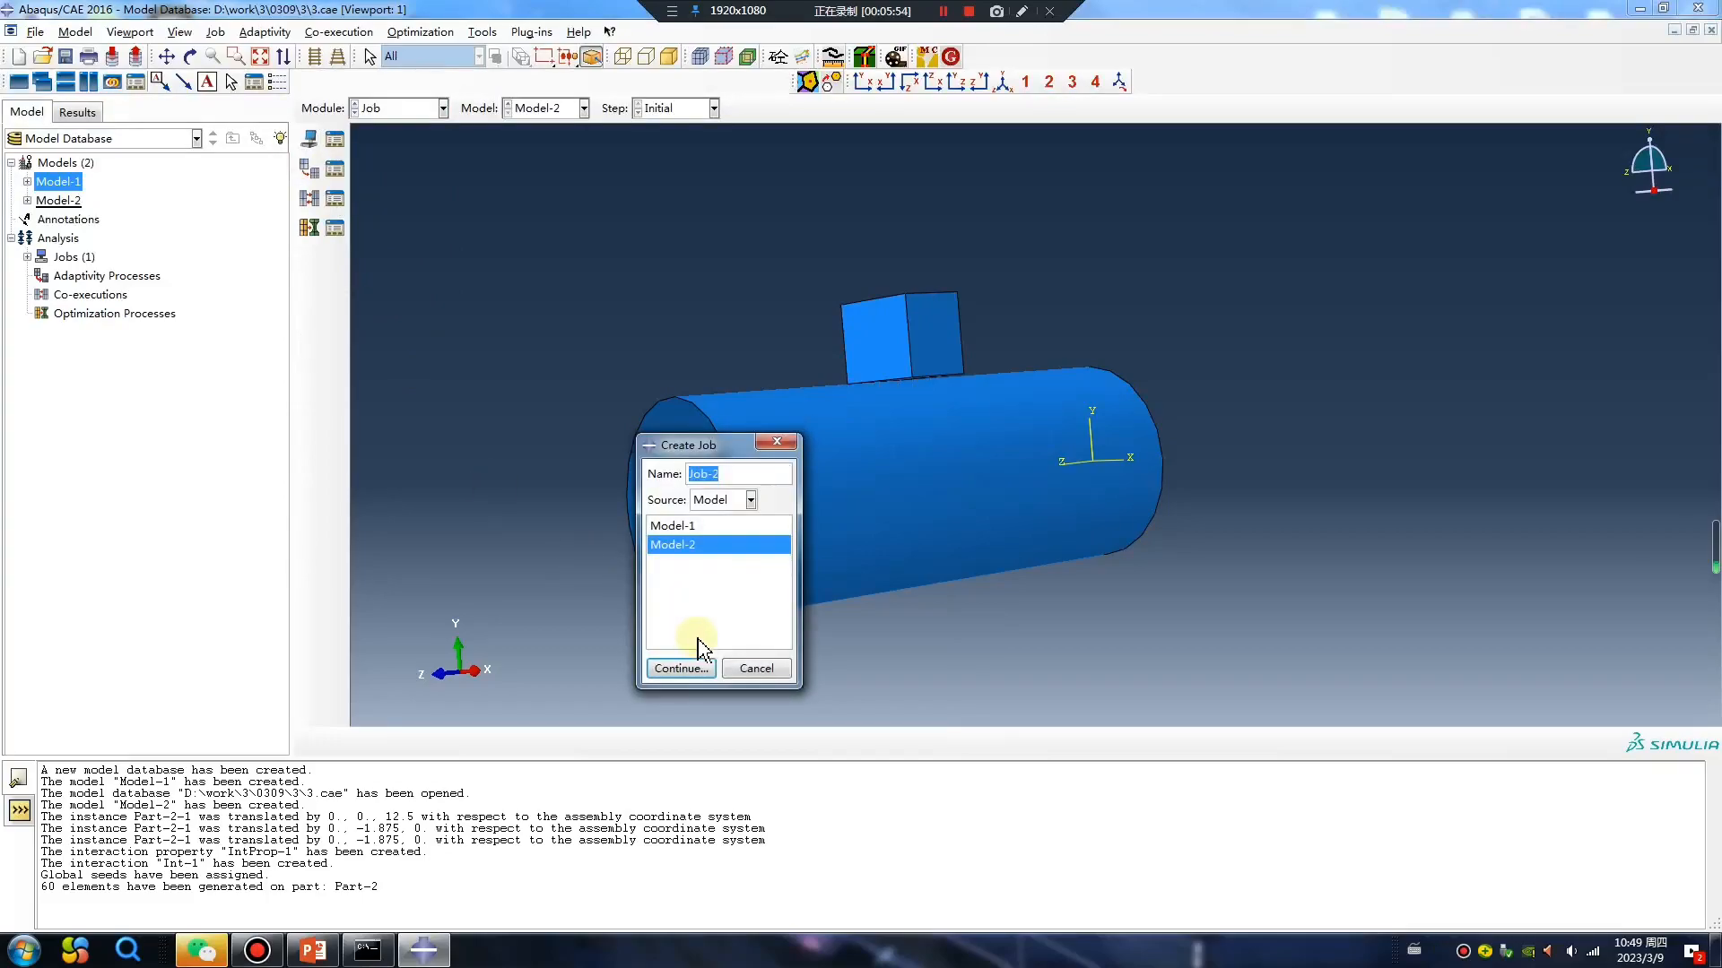
pyautogui.click(677, 668)
pyautogui.click(618, 492)
pyautogui.click(441, 524)
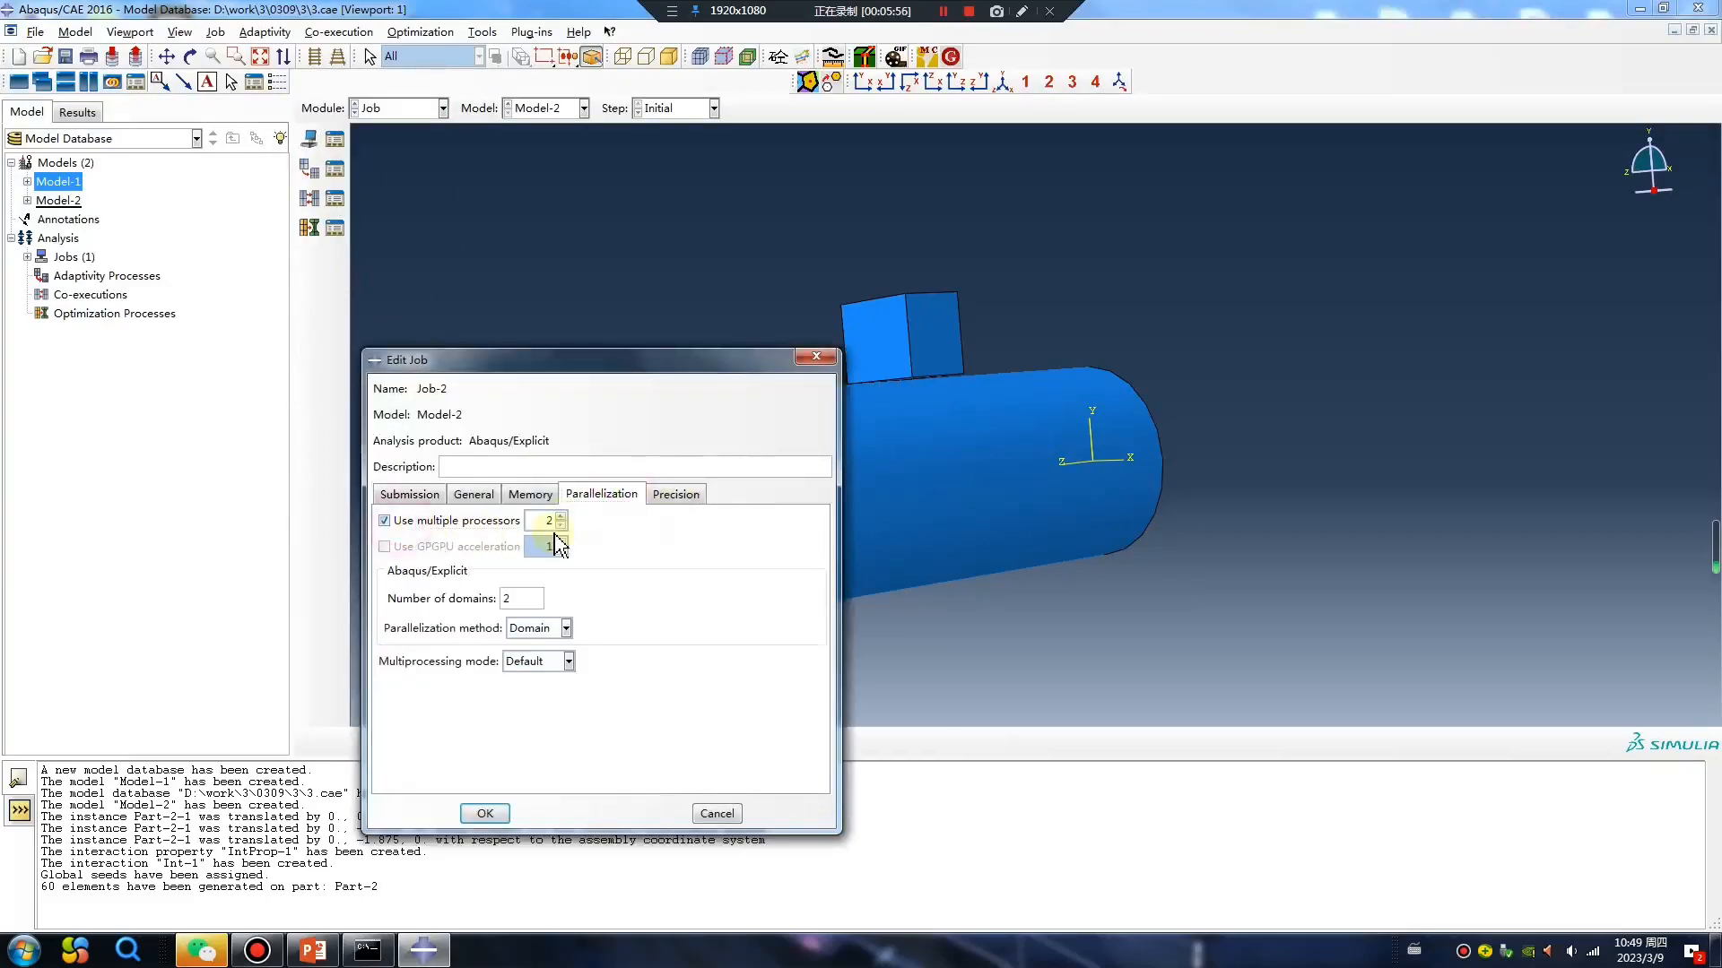
pyautogui.click(485, 814)
# Submit Job-2 for analysis.
pyautogui.click(334, 139)
pyautogui.click(1405, 216)
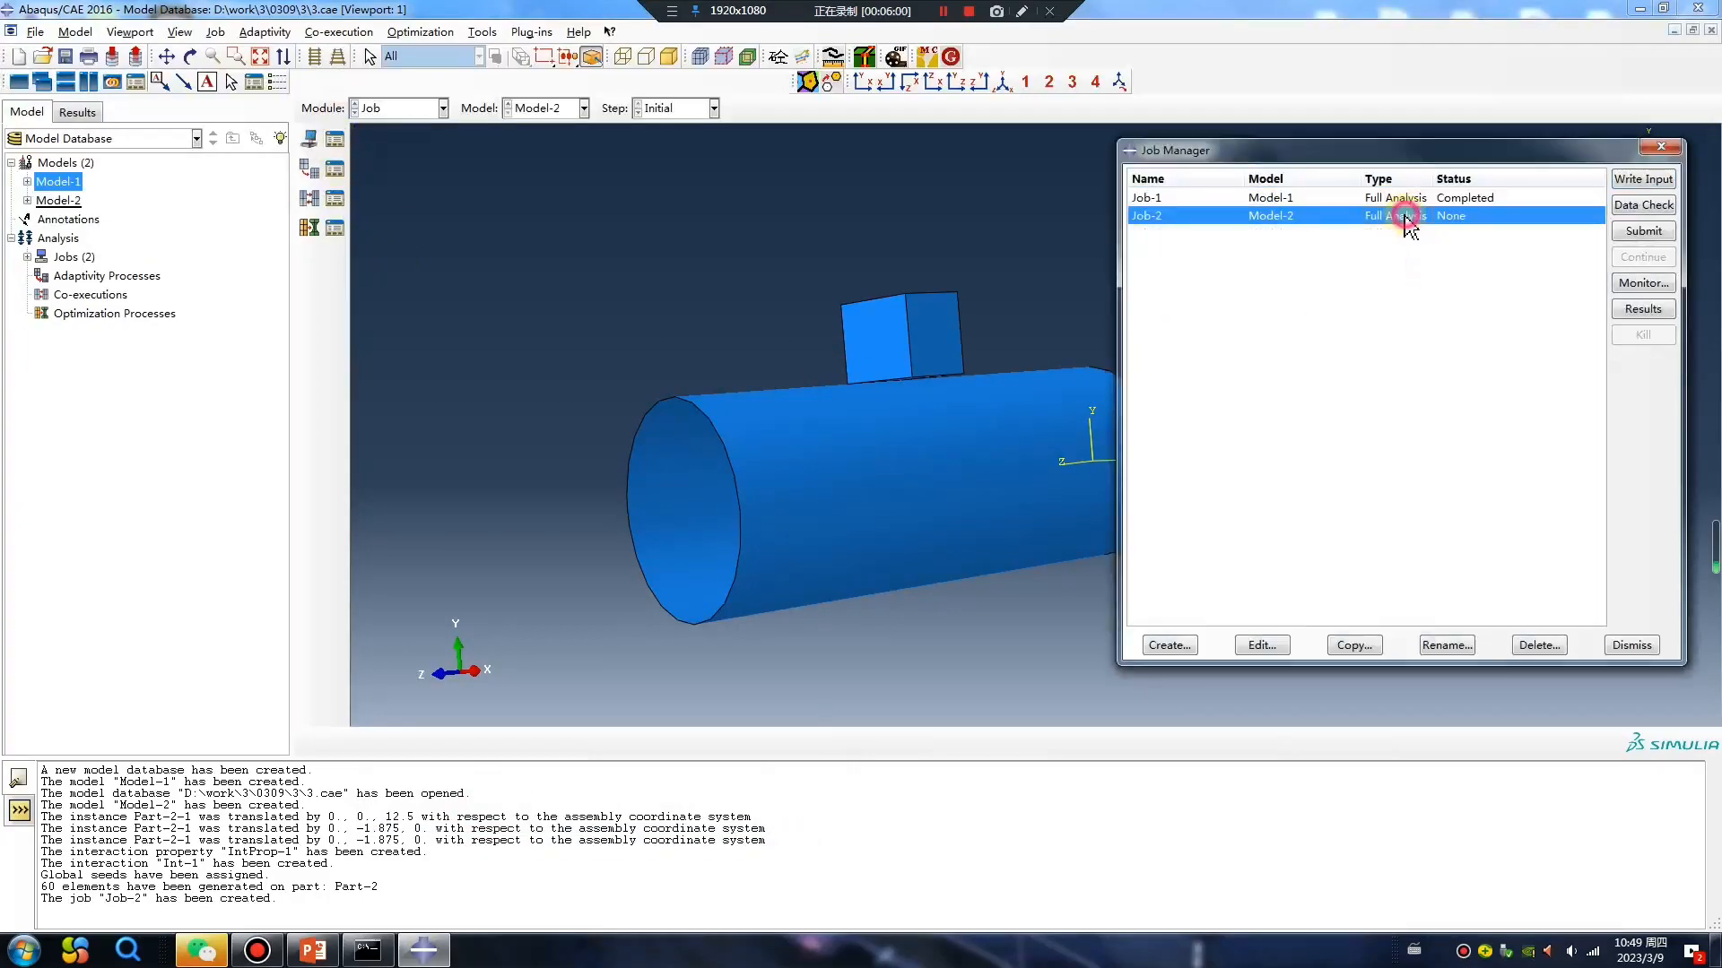
pyautogui.click(1613, 235)
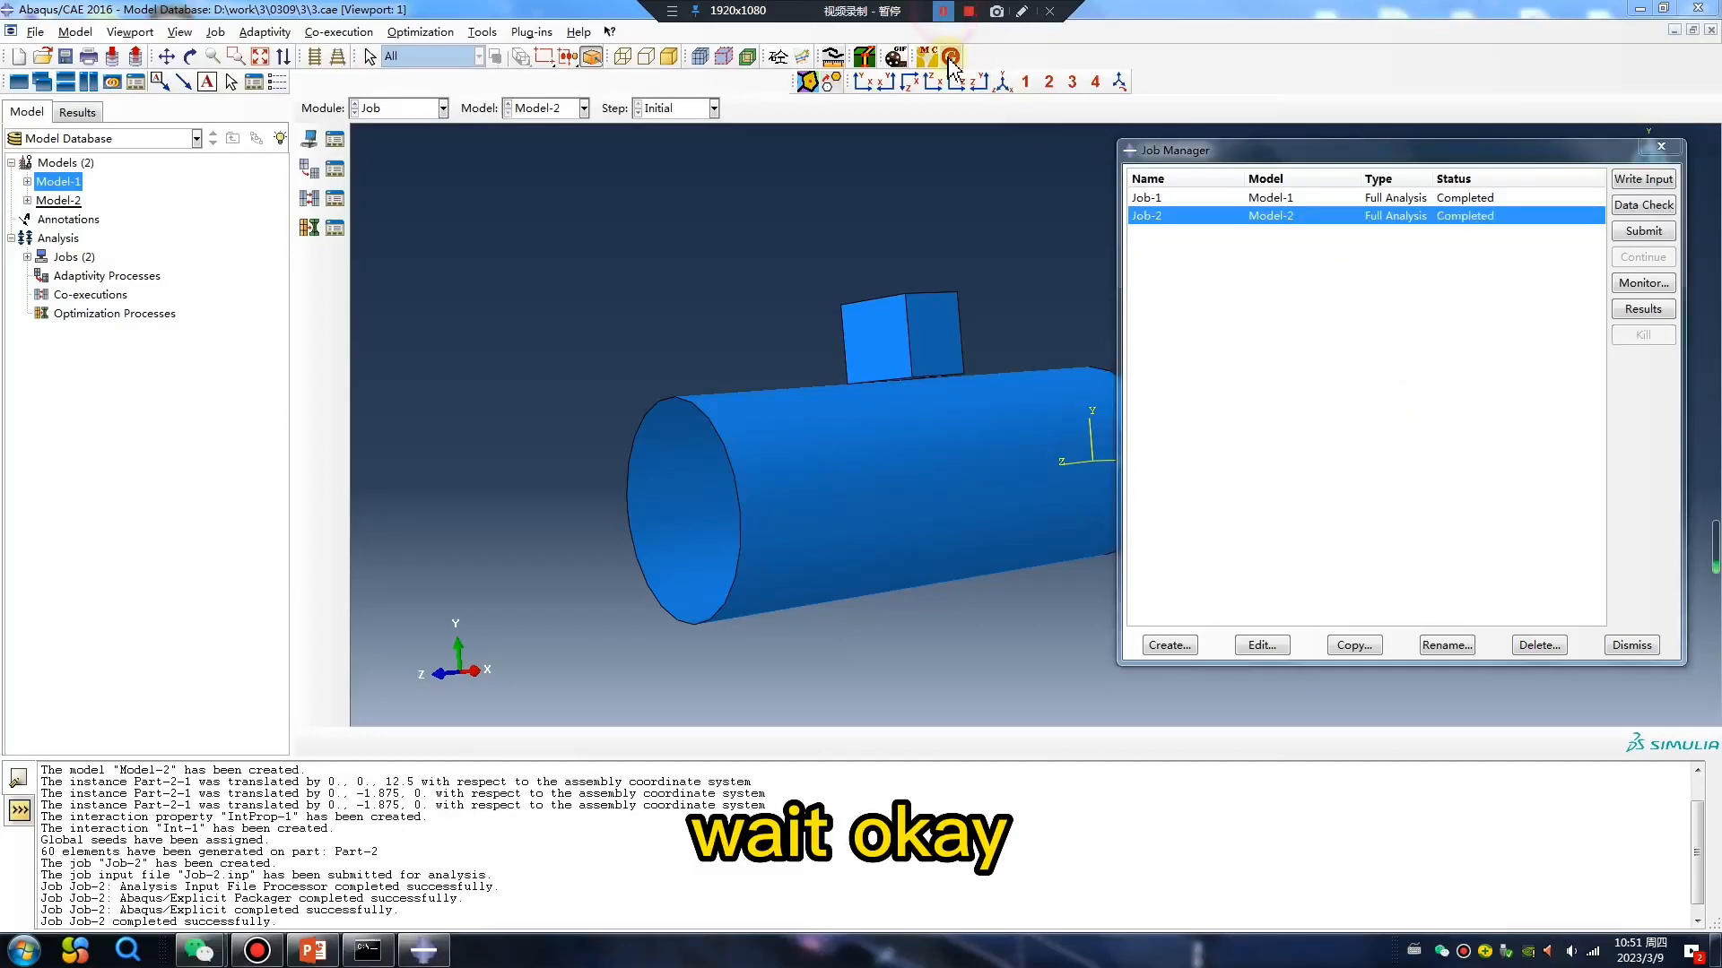
# Open the Job-2 results and plot the Mises stress contours on the deformed shape.
pyautogui.click(1643, 308)
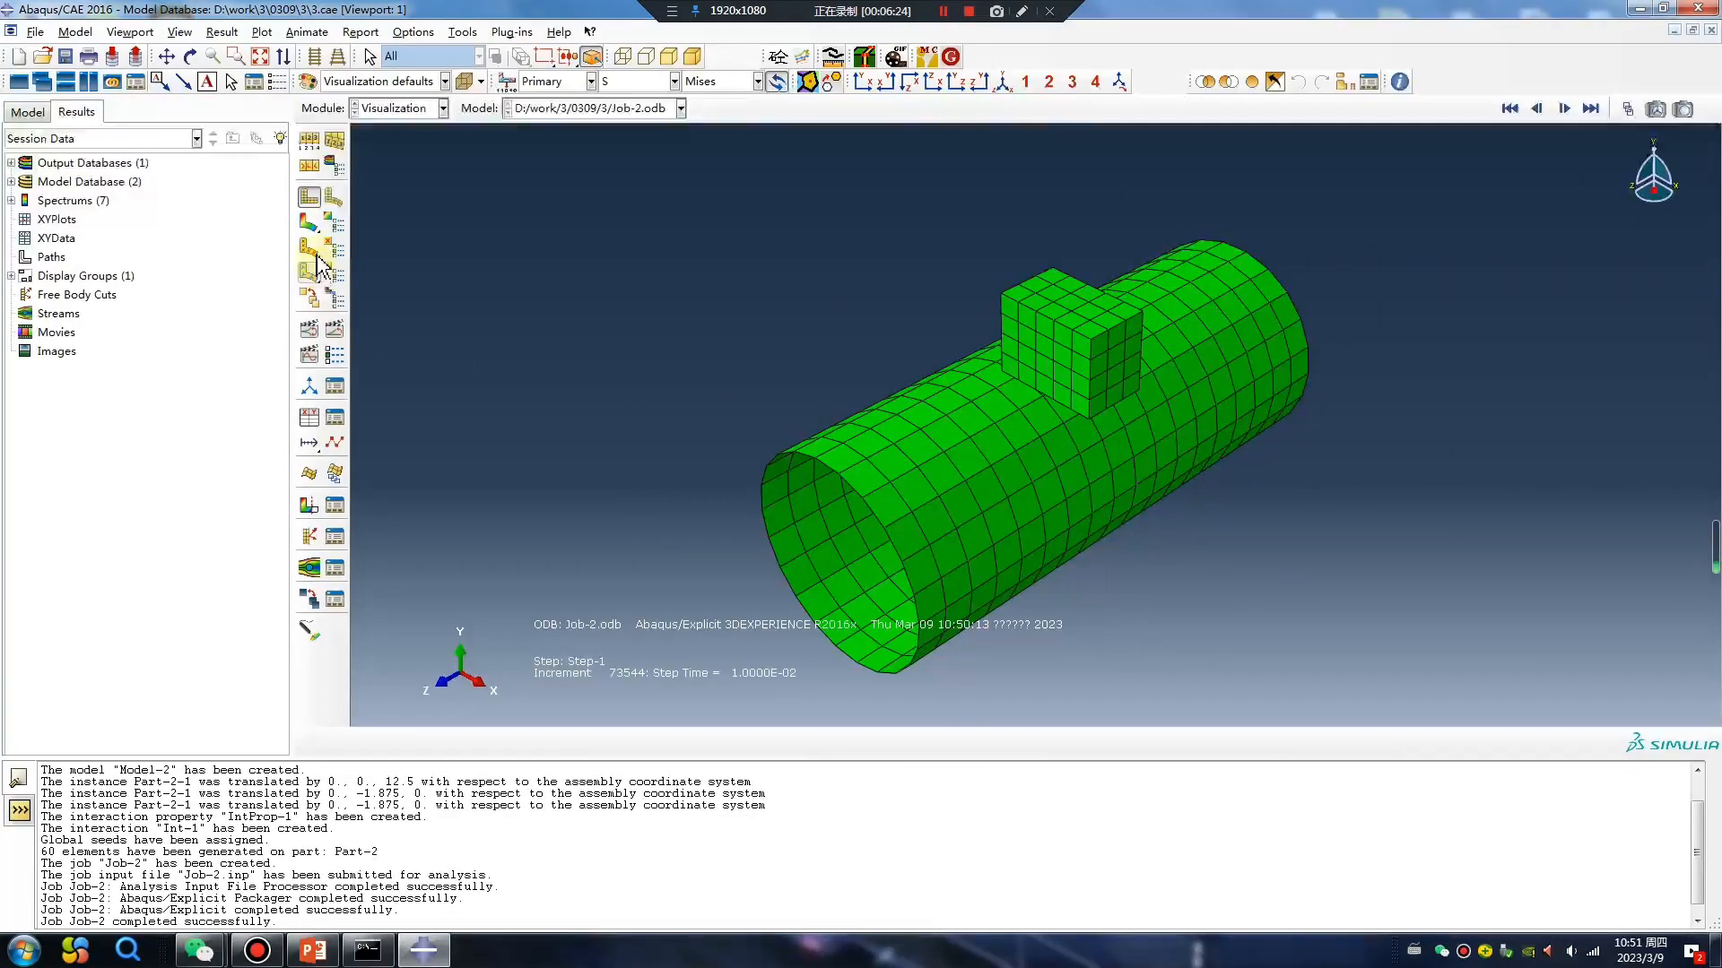
pyautogui.click(306, 224)
pyautogui.keyDown('ctrl'); pyautogui.keyDown('alt'); pyautogui.moveTo(897, 422); pyautogui.dragTo(1534, 199); pyautogui.keyUp('alt'); pyautogui.keyUp('ctrl')
# Examine the shell's initial Mises stress at the first frame of Step-1, and run through the frames to frame 20.
pyautogui.click(1510, 109)
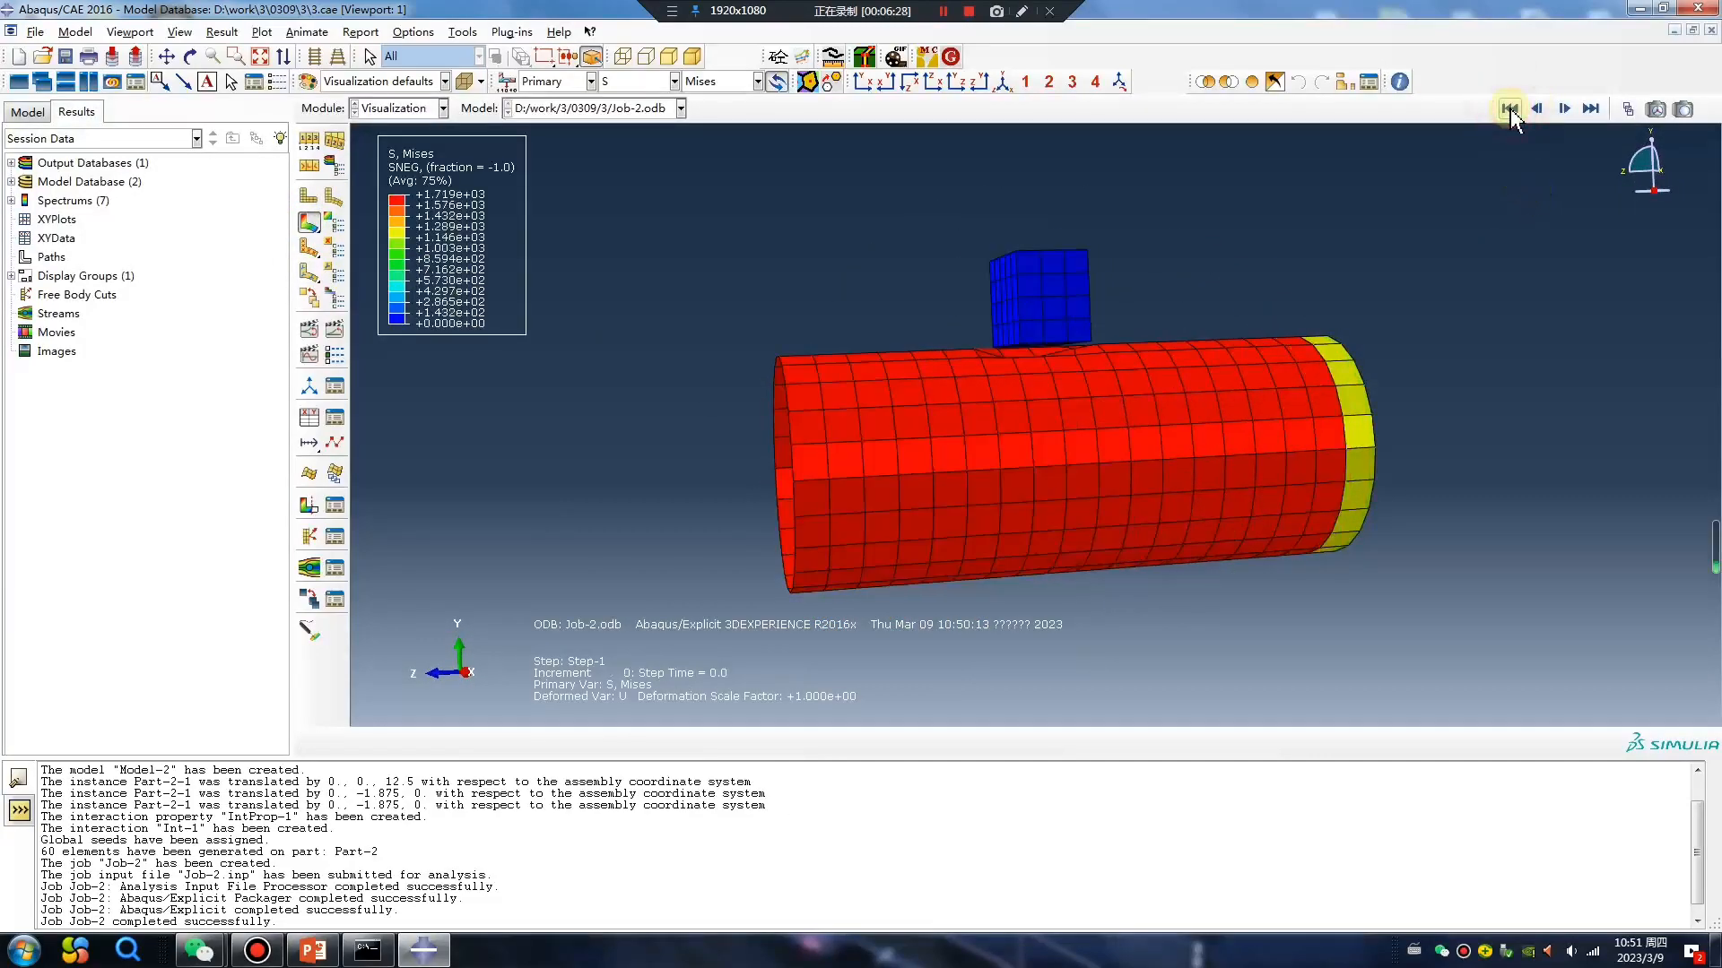
pyautogui.keyDown('ctrl'); pyautogui.keyDown('alt'); pyautogui.moveTo(1079, 471); pyautogui.dragTo(868, 468); pyautogui.keyUp('alt'); pyautogui.keyUp('ctrl')
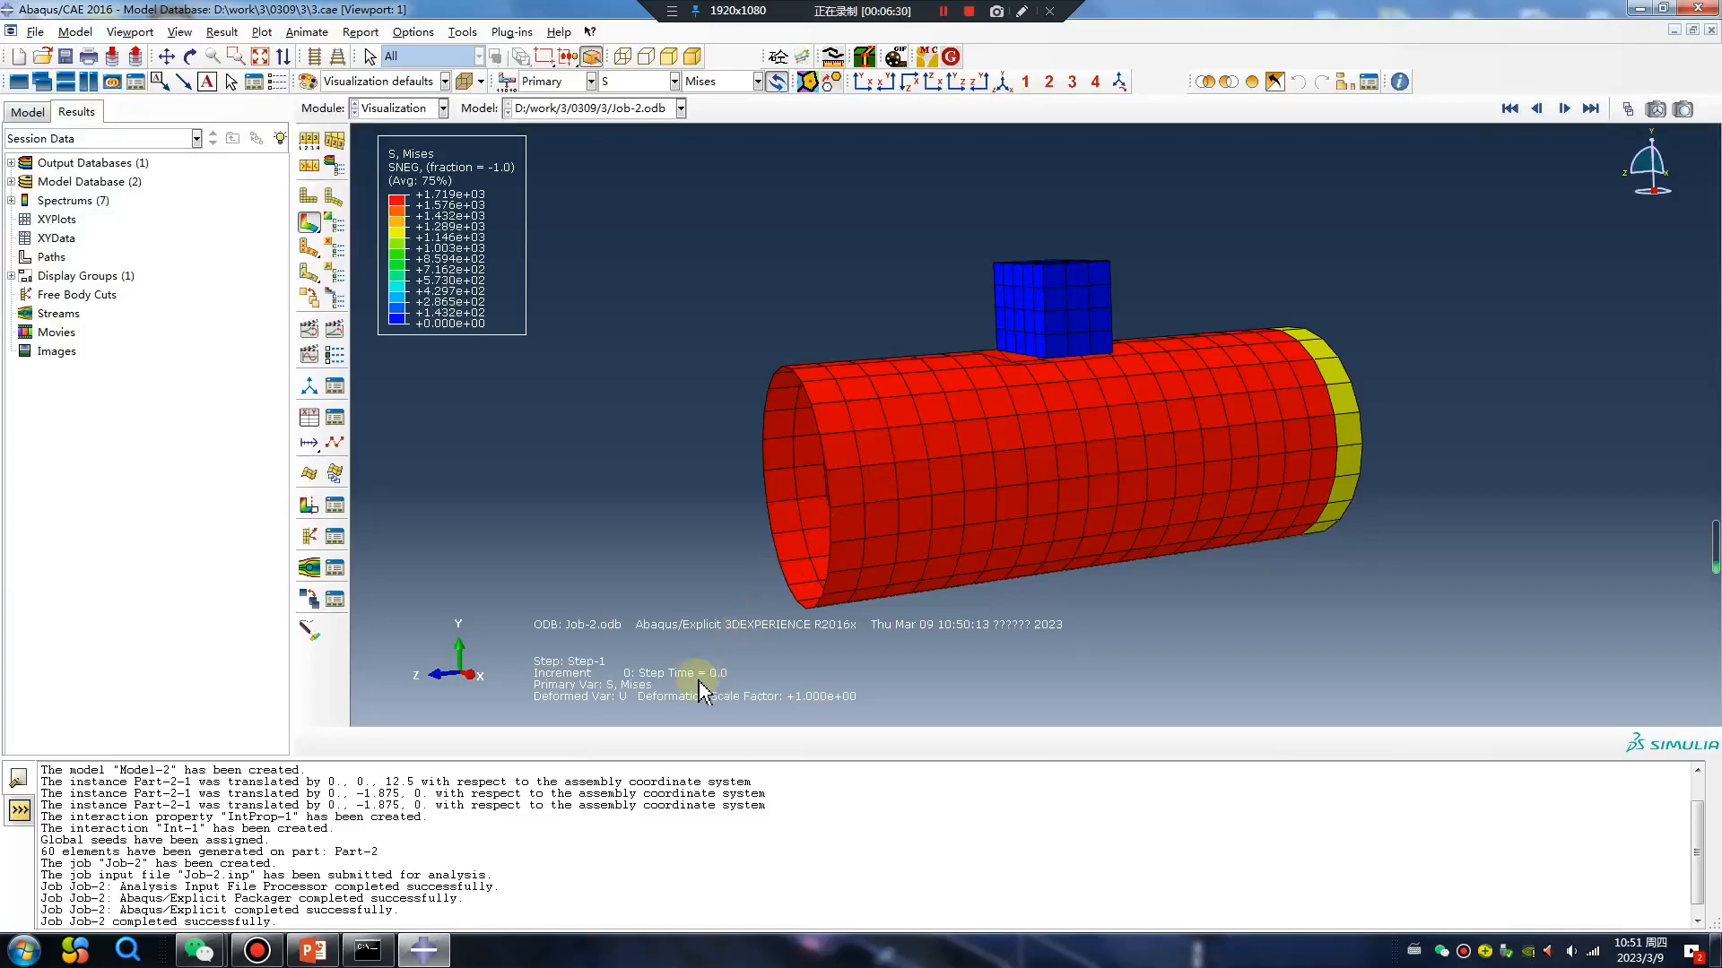
pyautogui.keyDown('ctrl'); pyautogui.keyDown('alt'); pyautogui.moveTo(988, 469); pyautogui.dragTo(804, 388); pyautogui.keyUp('alt'); pyautogui.keyUp('ctrl')
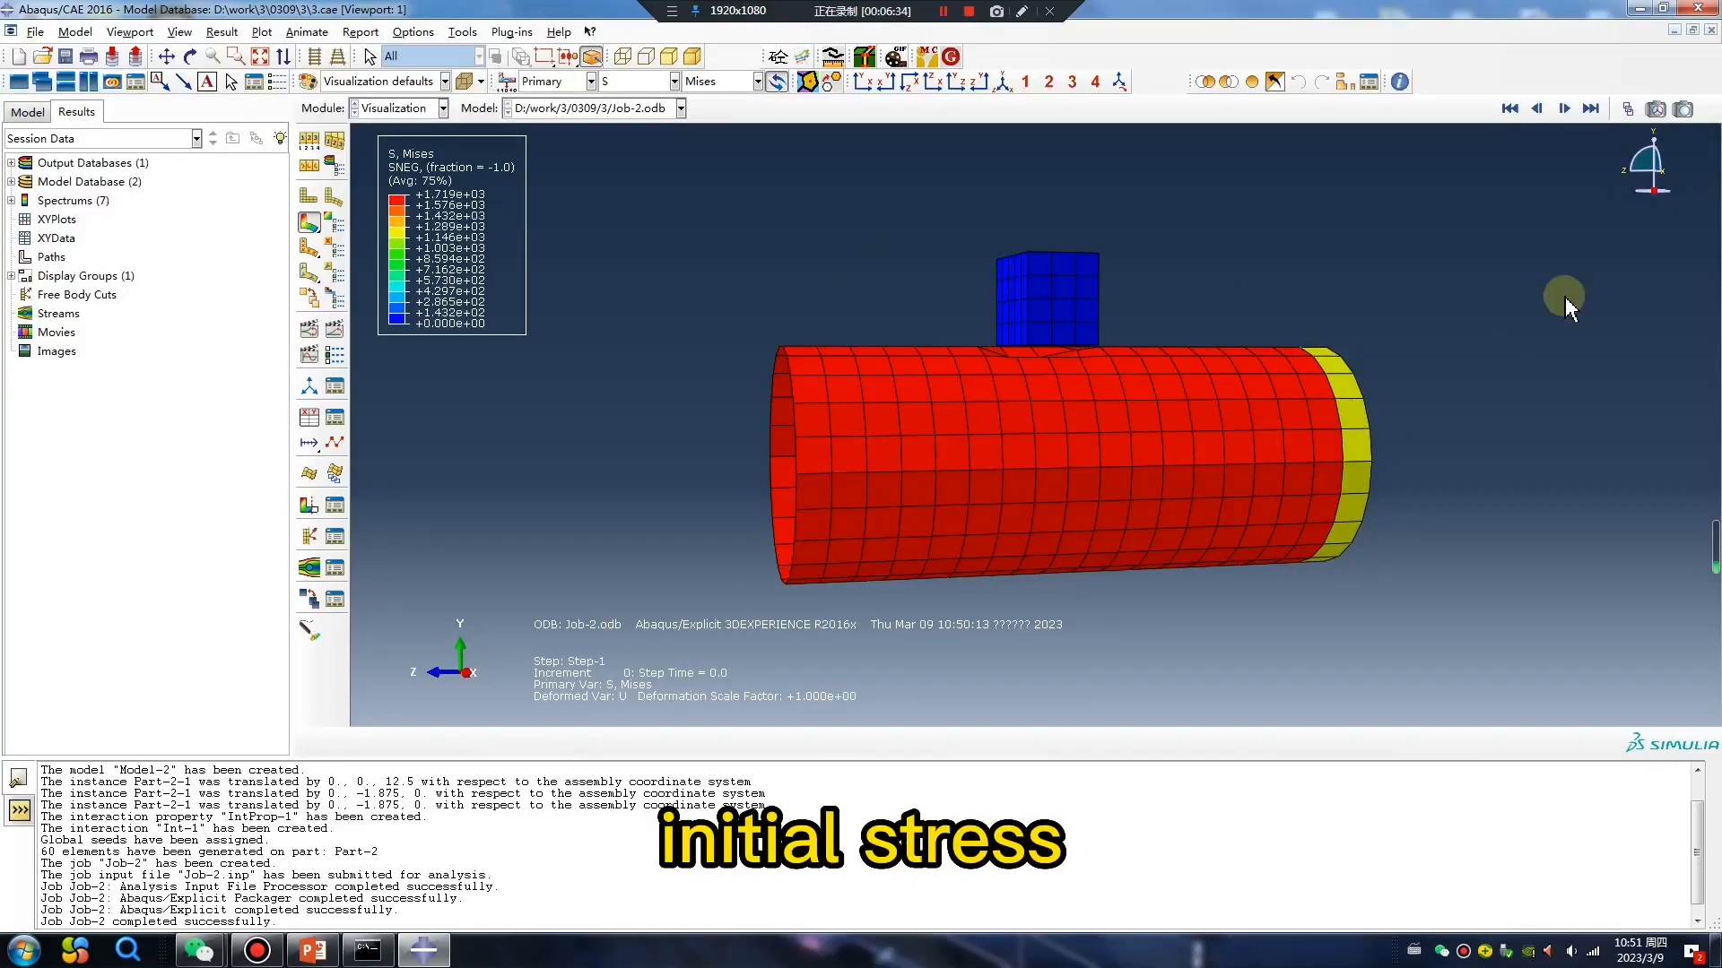
pyautogui.click(1627, 108)
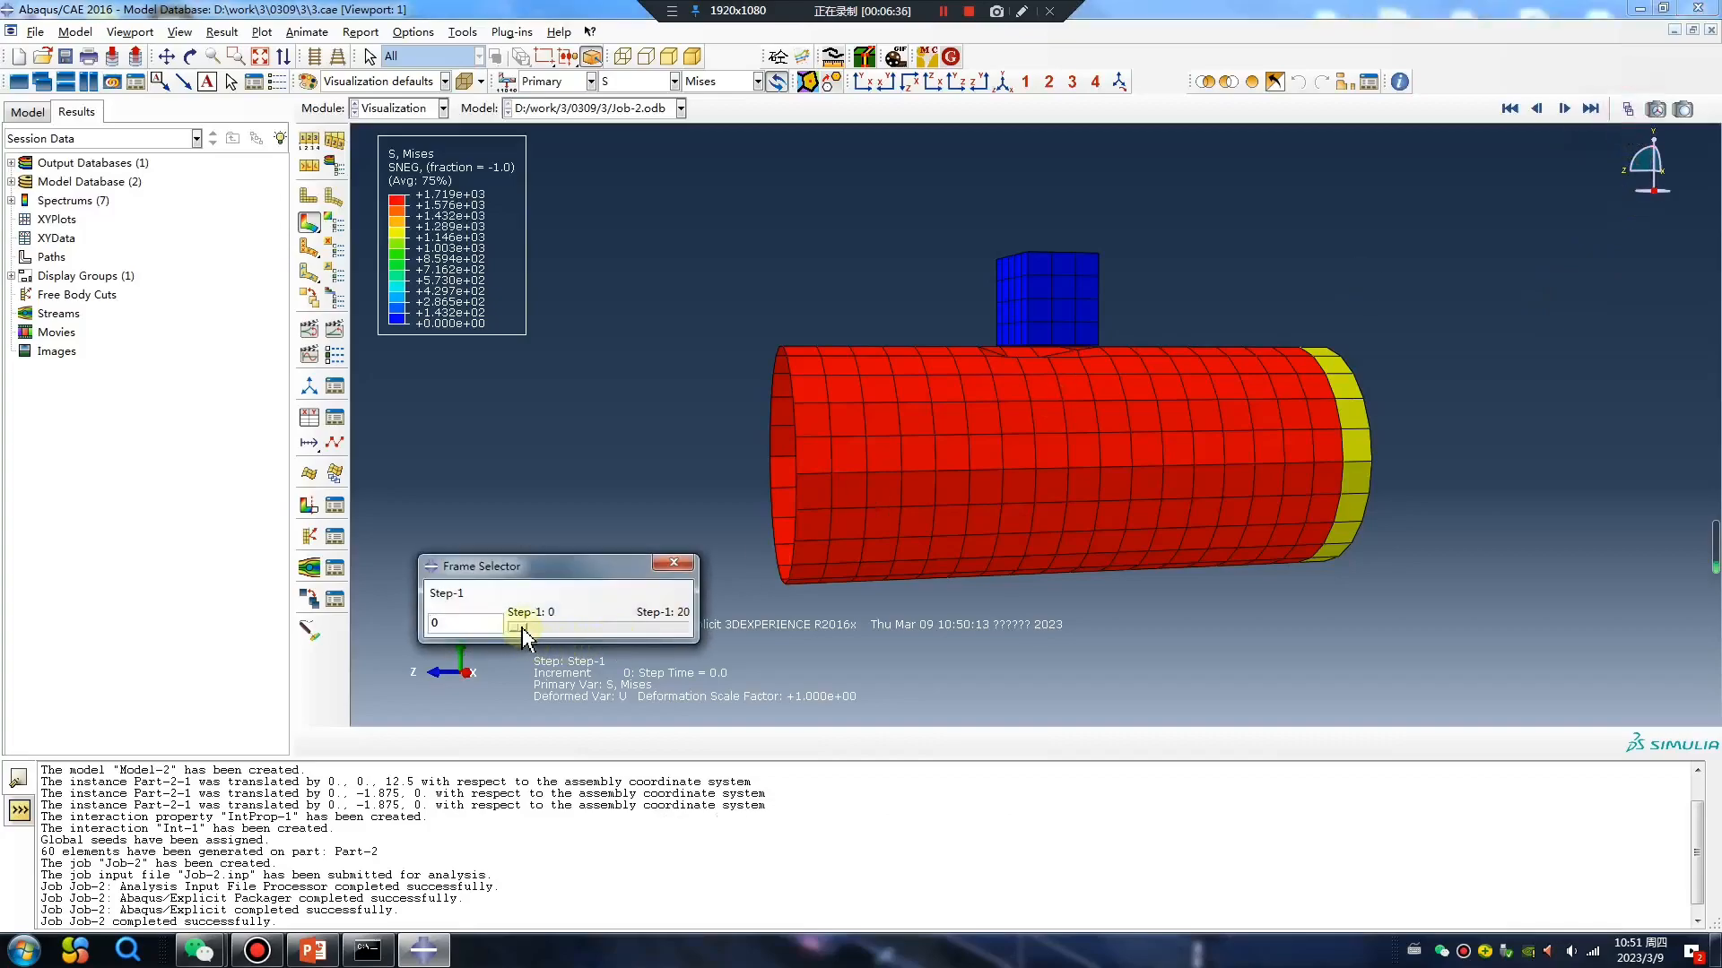
pyautogui.moveTo(526, 630); pyautogui.dragTo(731, 637)
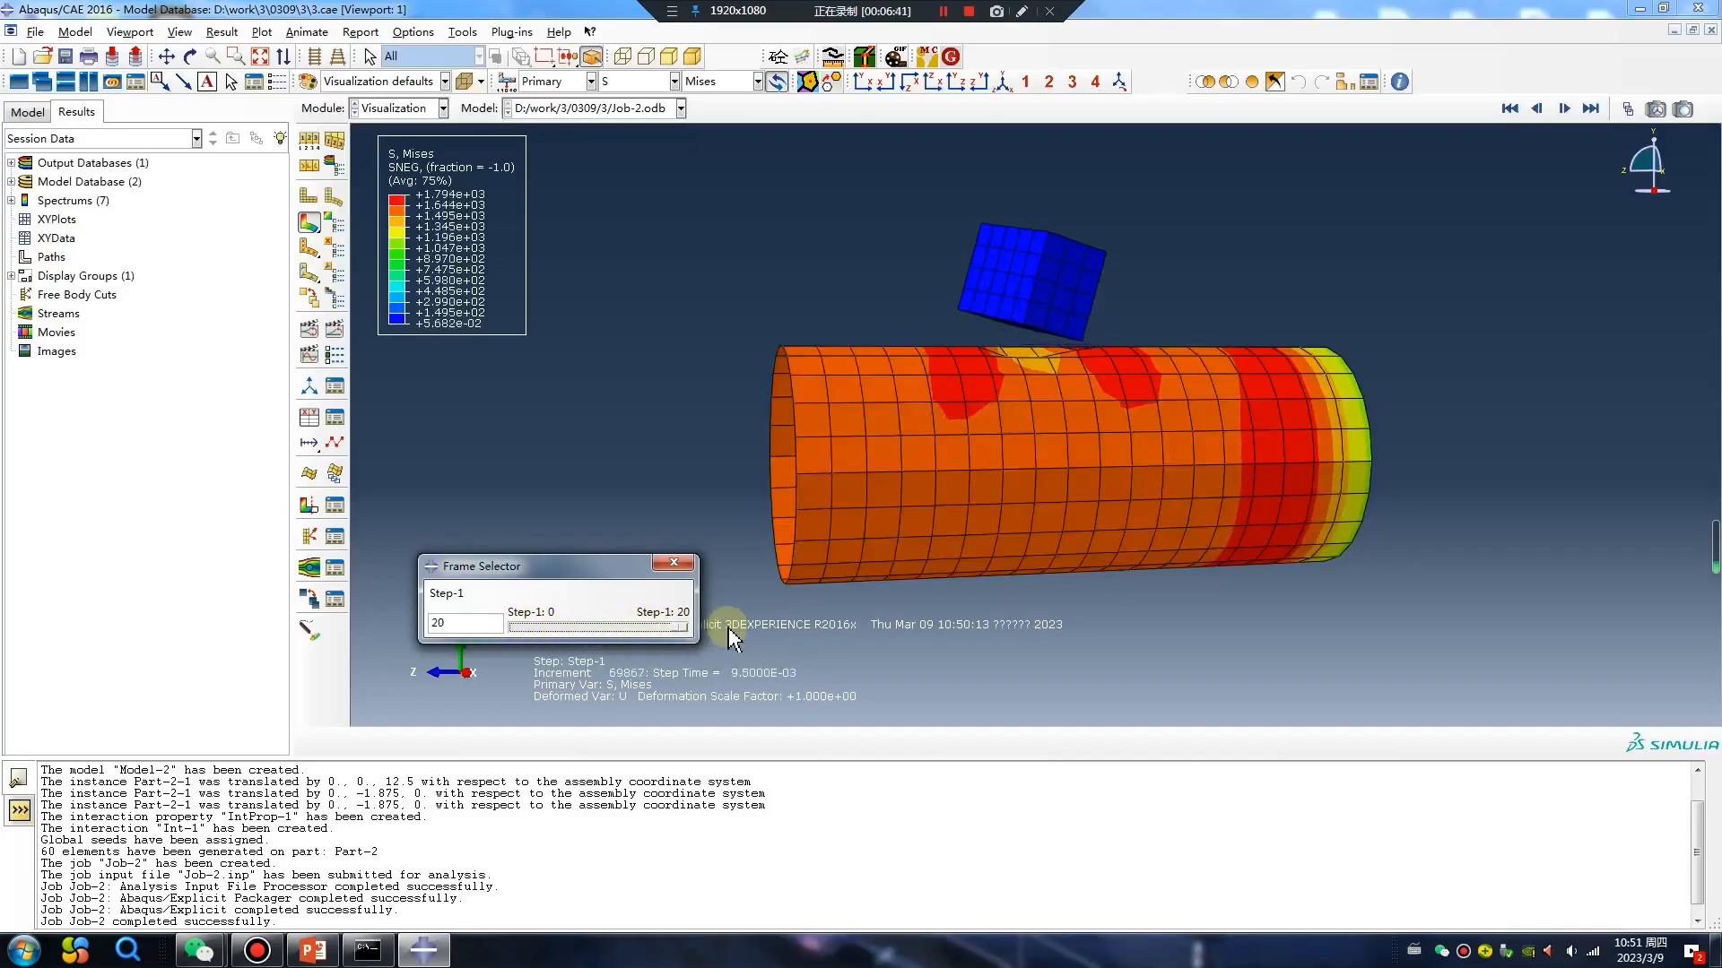
# Plot contact pressure CPRESS, go back to frame 3, and display displacement U there for comparison.
pyautogui.click(674, 81)
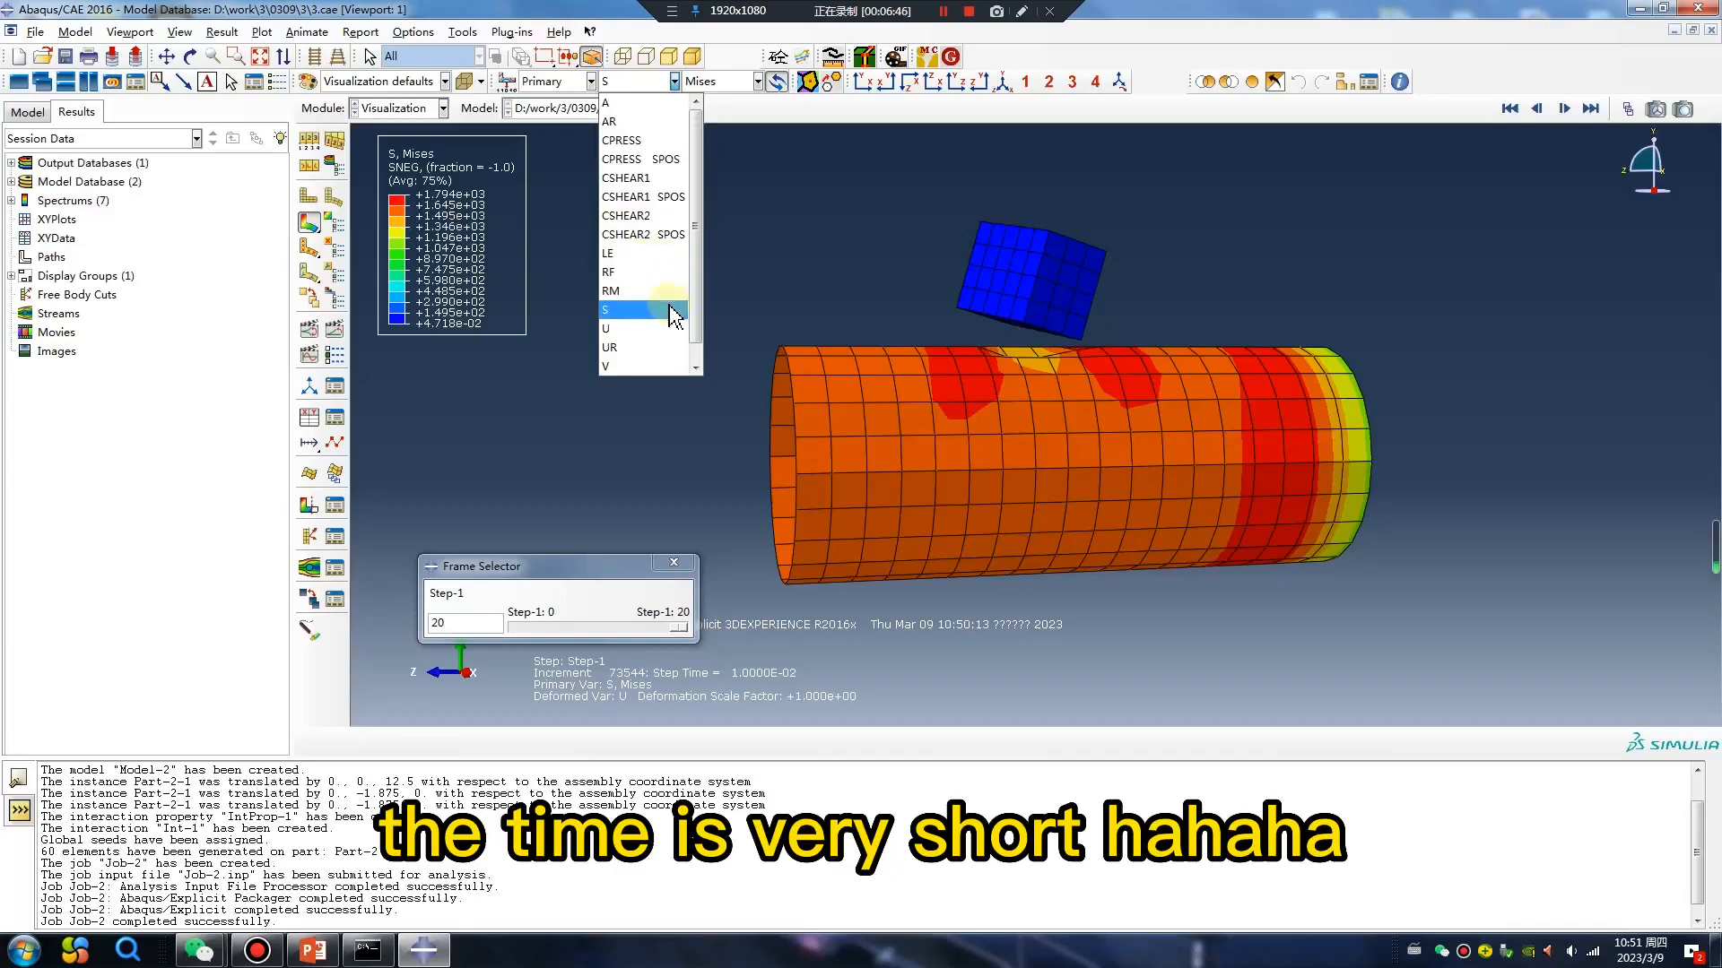
pyautogui.click(623, 140)
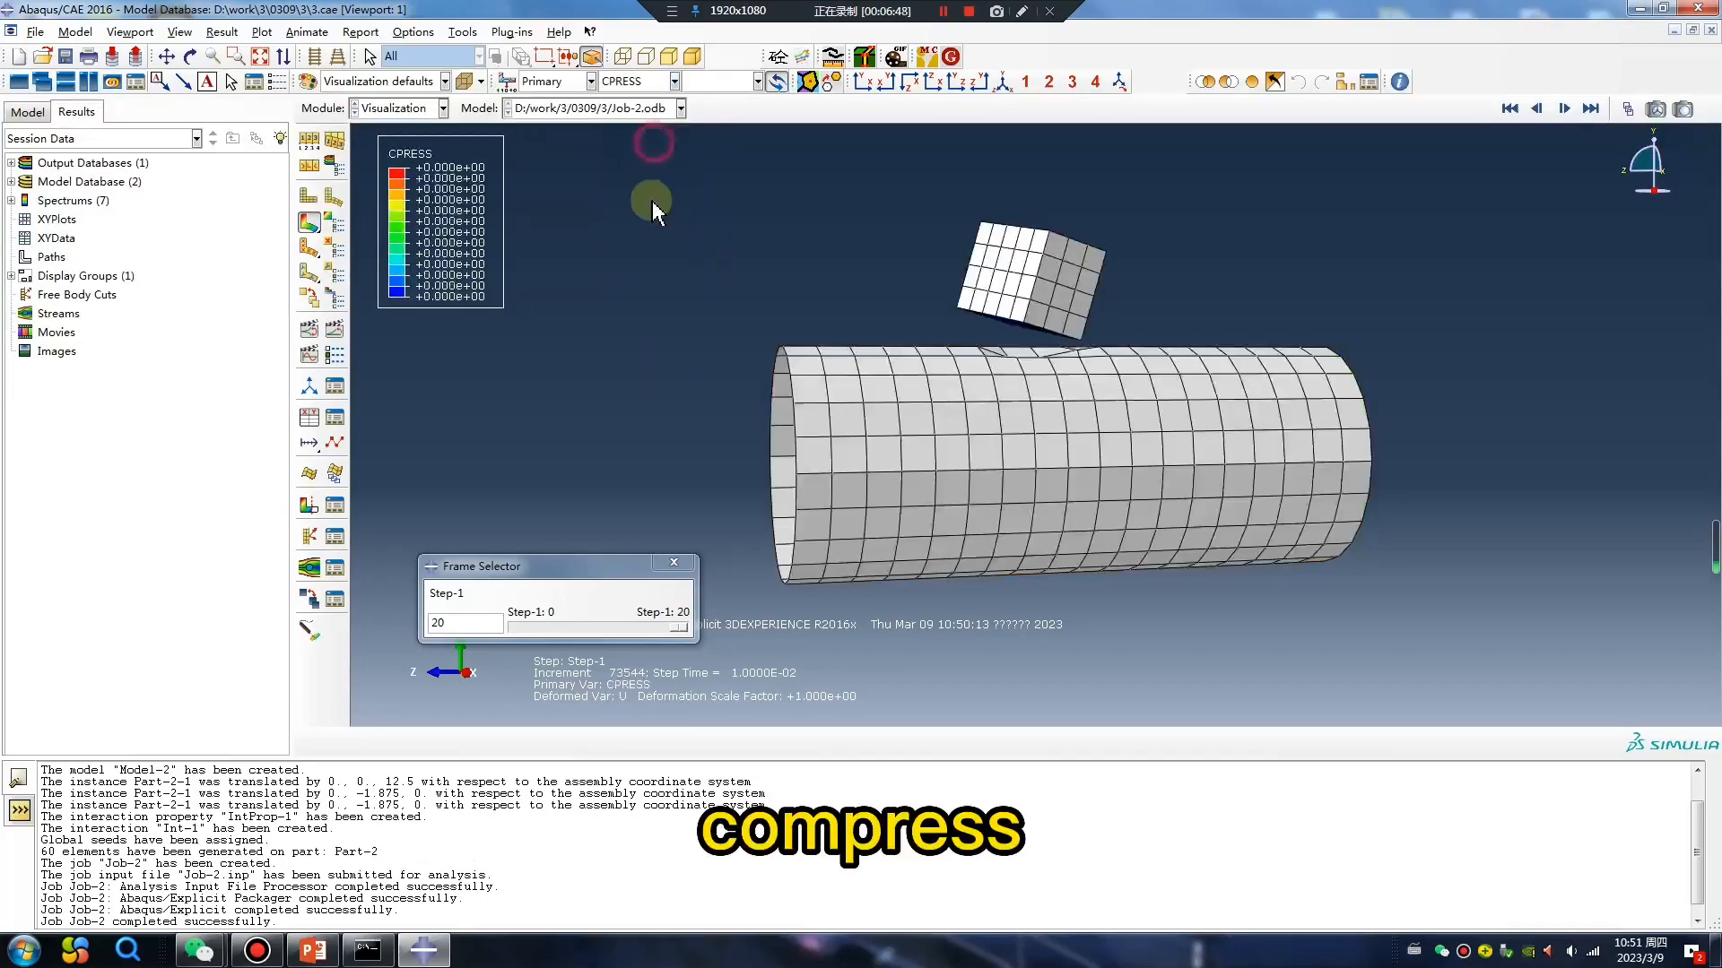
pyautogui.moveTo(681, 627); pyautogui.dragTo(547, 630)
pyautogui.keyDown('ctrl'); pyautogui.keyDown('alt'); pyautogui.moveTo(1089, 439); pyautogui.dragTo(1130, 522); pyautogui.keyUp('alt'); pyautogui.keyUp('ctrl')
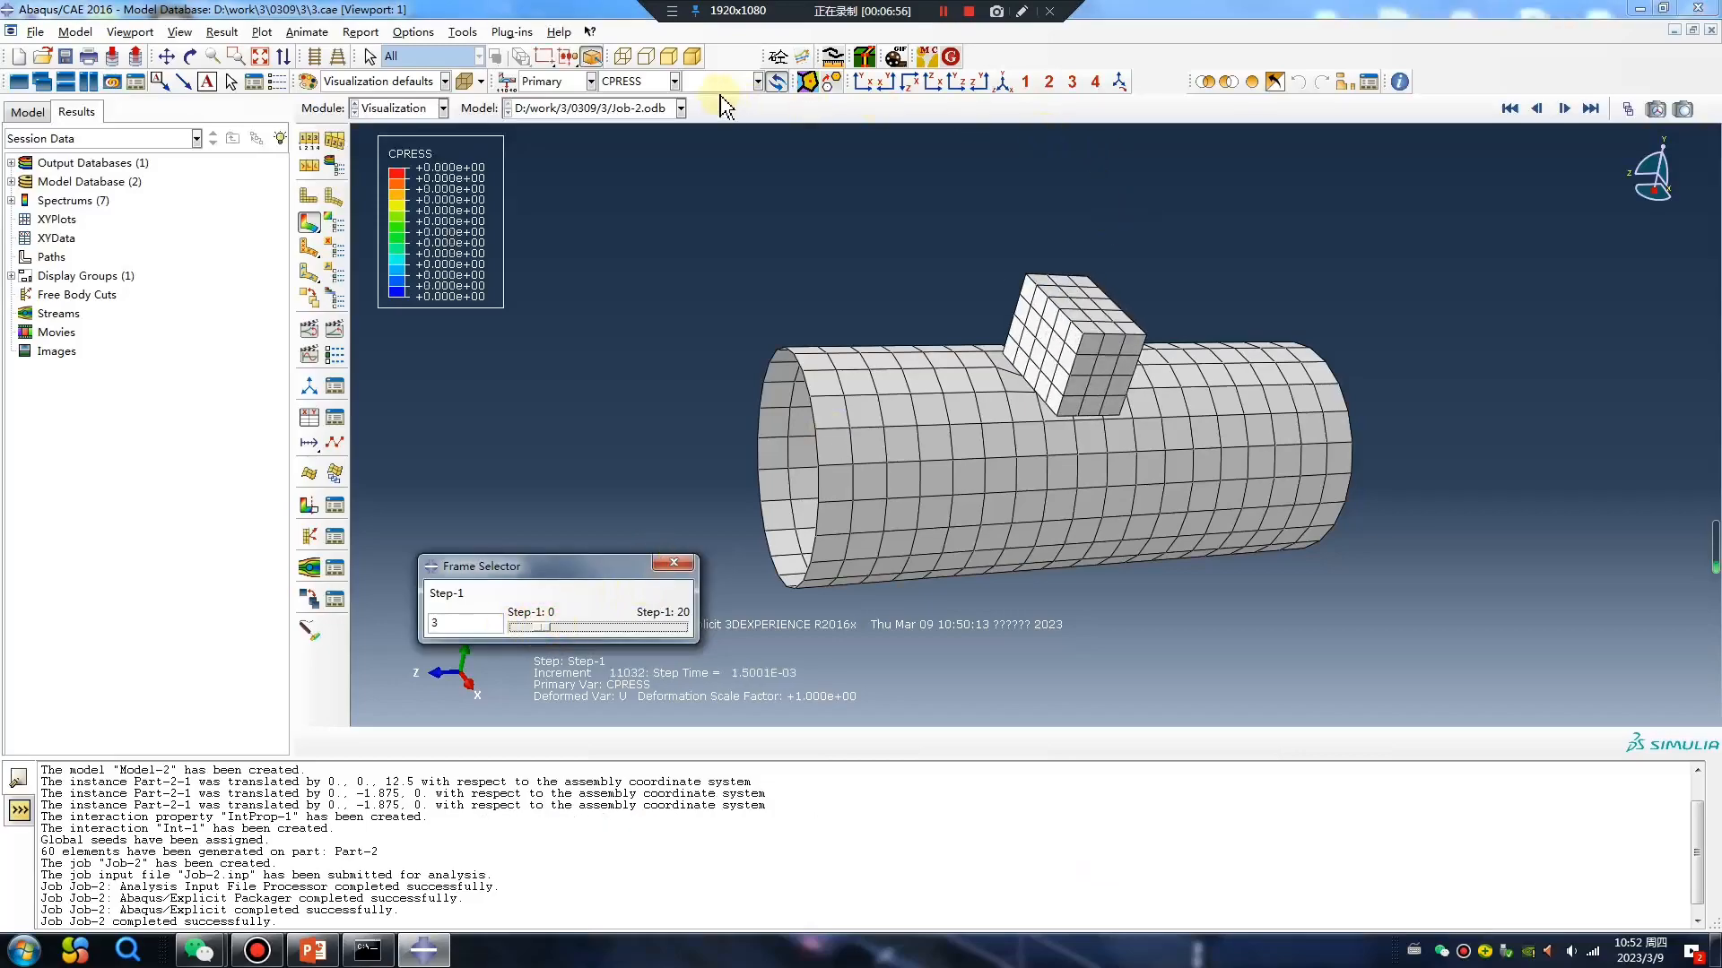
pyautogui.click(673, 83)
pyautogui.click(634, 328)
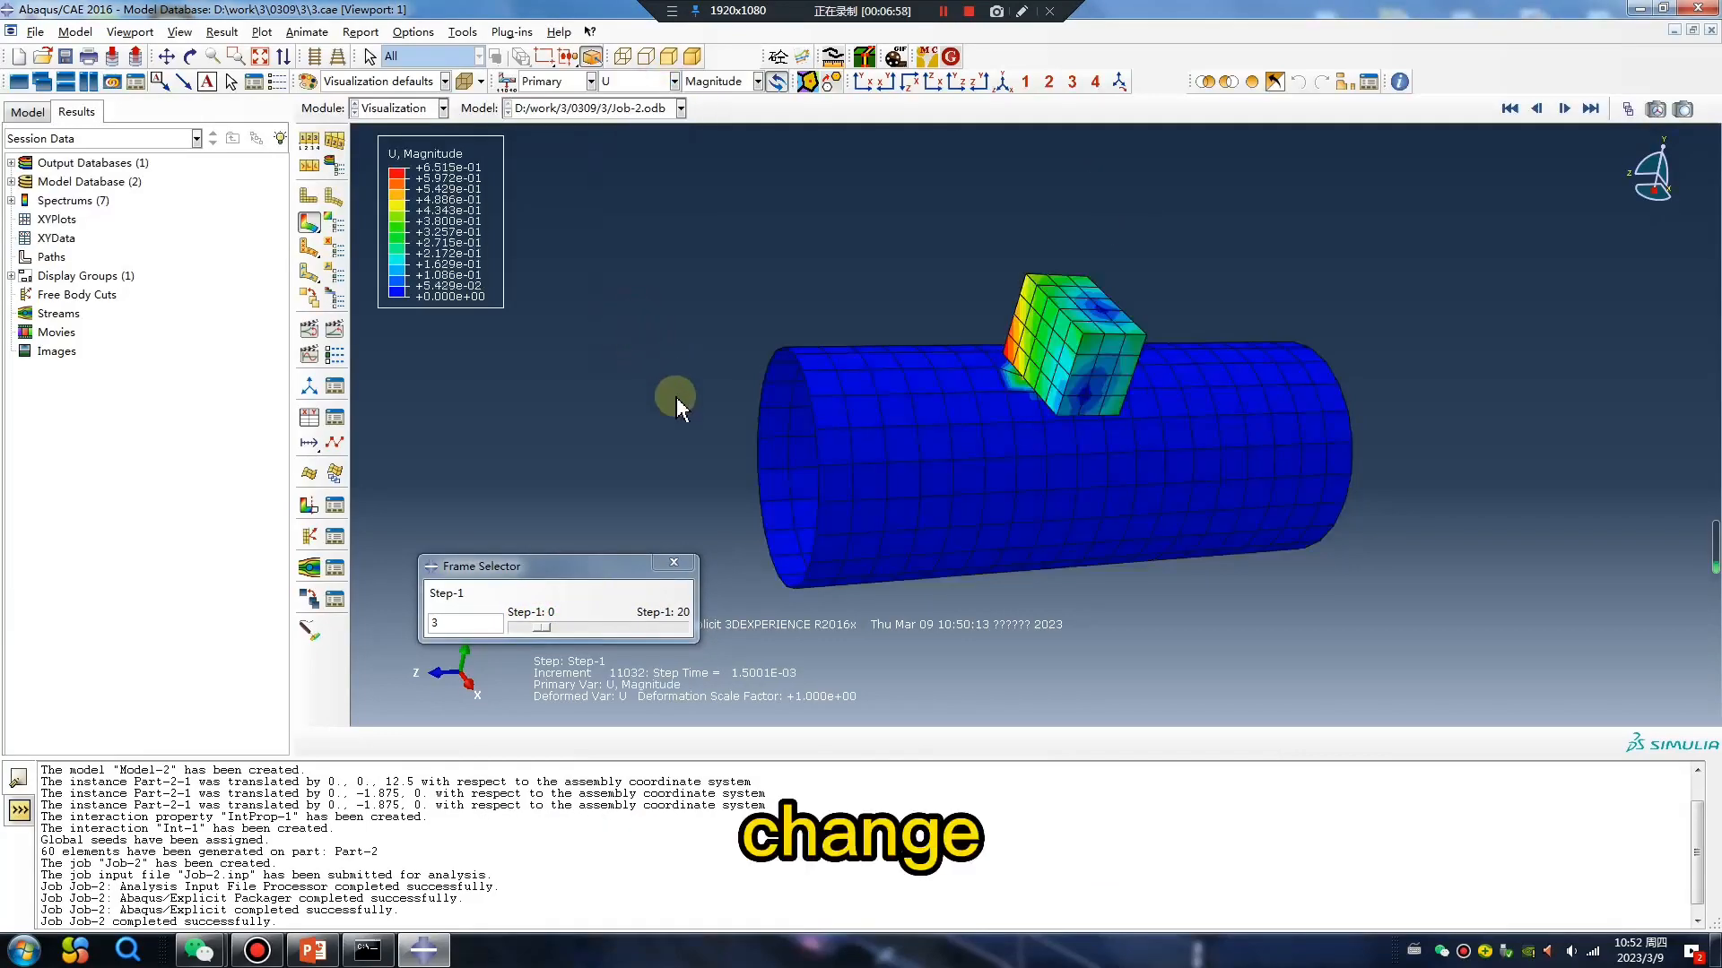
# Plot CPRESS again at frame 0 and inspect the contact pressure on the block's underside up close.
pyautogui.click(630, 87)
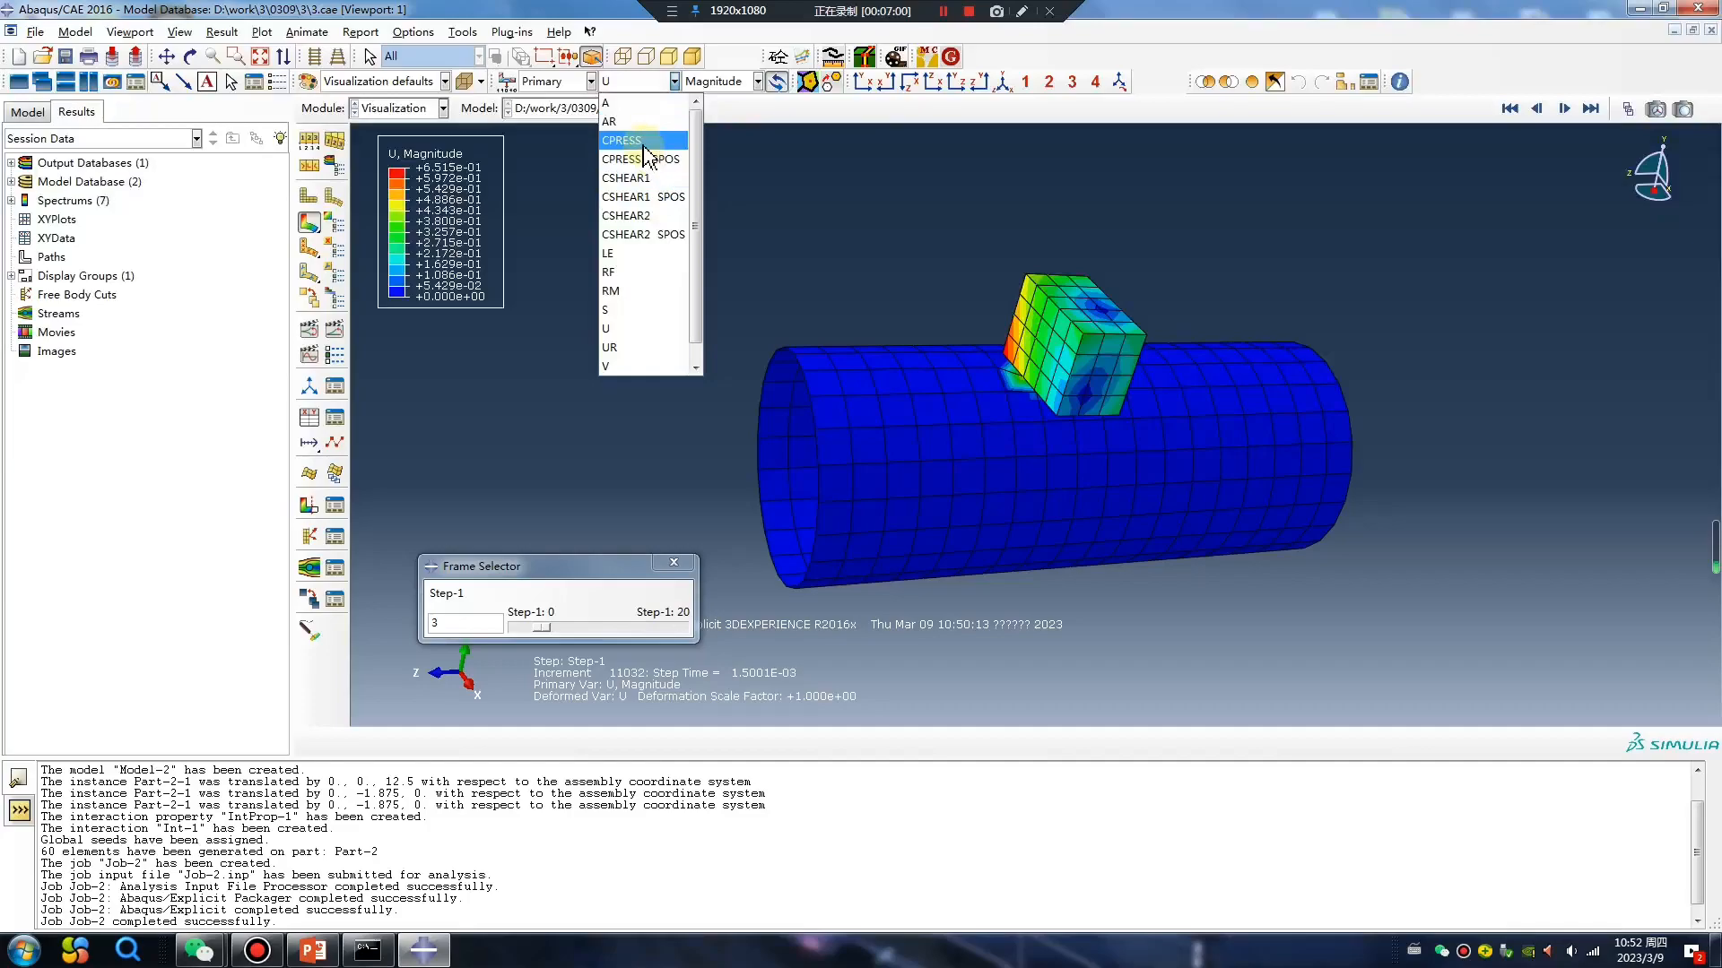
pyautogui.click(640, 148)
pyautogui.moveTo(543, 632); pyautogui.dragTo(515, 631)
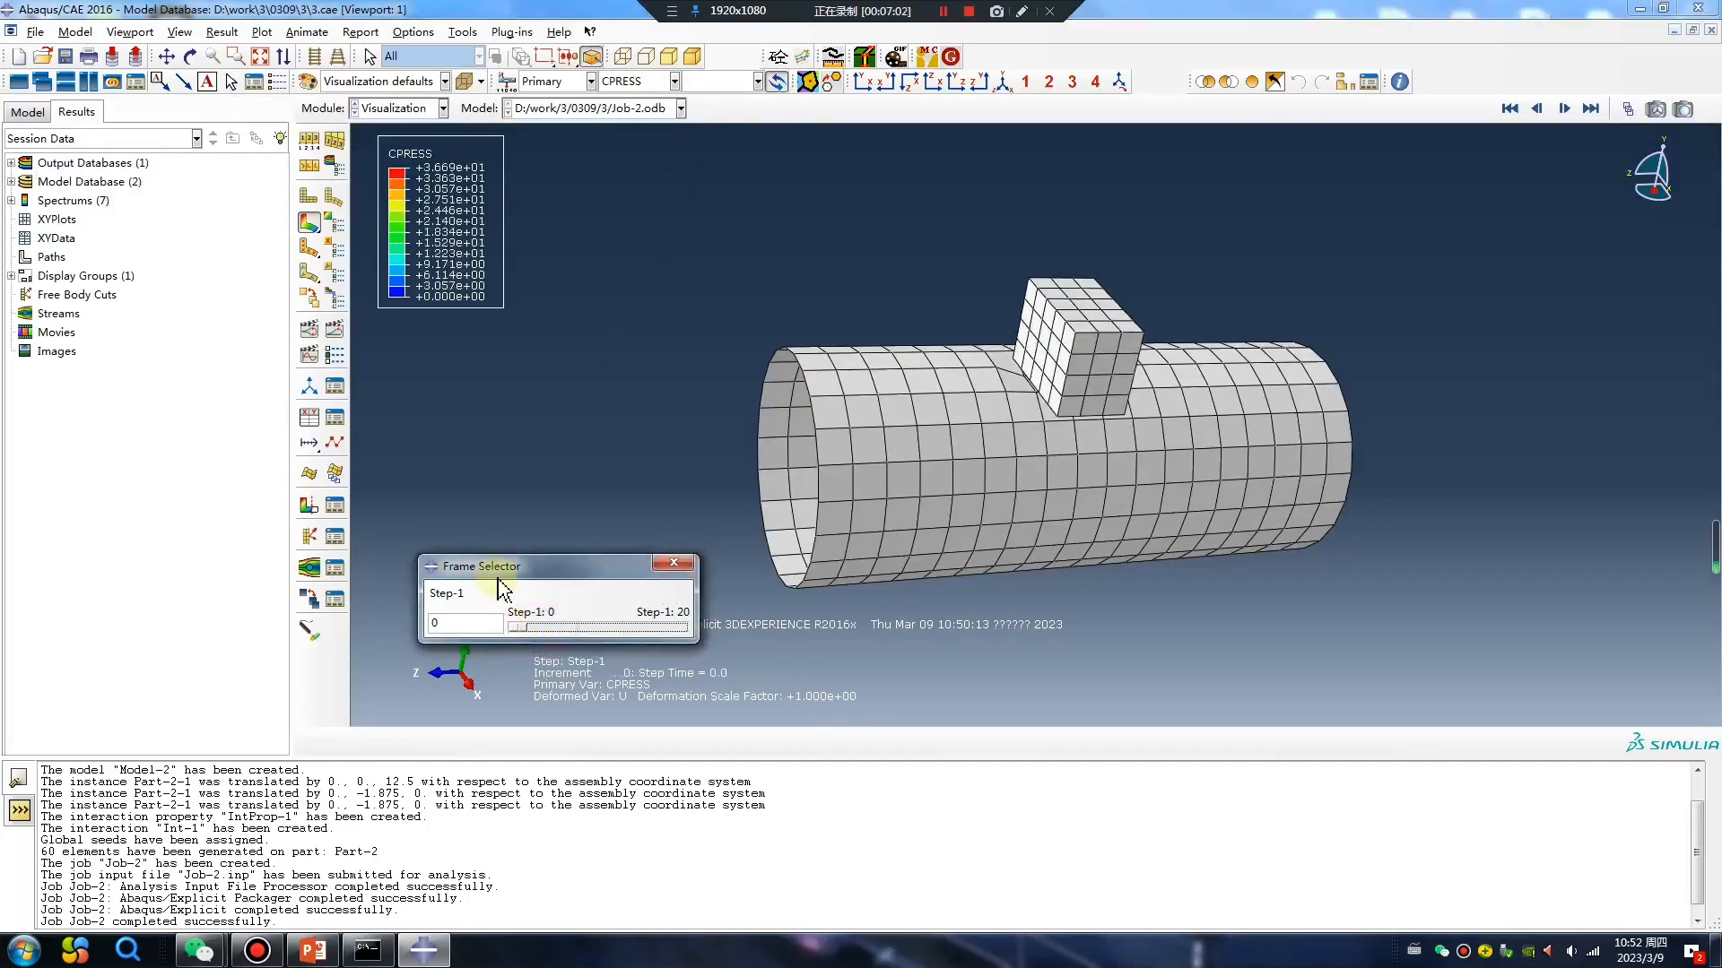
pyautogui.keyDown('ctrl'); pyautogui.keyDown('alt'); pyautogui.moveTo(1133, 335); pyautogui.dragTo(1031, 358); pyautogui.keyUp('alt'); pyautogui.keyUp('ctrl')
pyautogui.scroll(5, 1031, 354)
pyautogui.moveTo(521, 636)
pyautogui.mouseDown()
pyautogui.moveTo(607, 634)
pyautogui.moveTo(492, 644)
pyautogui.moveTo(685, 625)
pyautogui.moveTo(515, 644)
pyautogui.mouseUp()
# In the Step module, try an interval of 150 for field output request F-Output-1 and discard the edit.
pyautogui.click(399, 109)
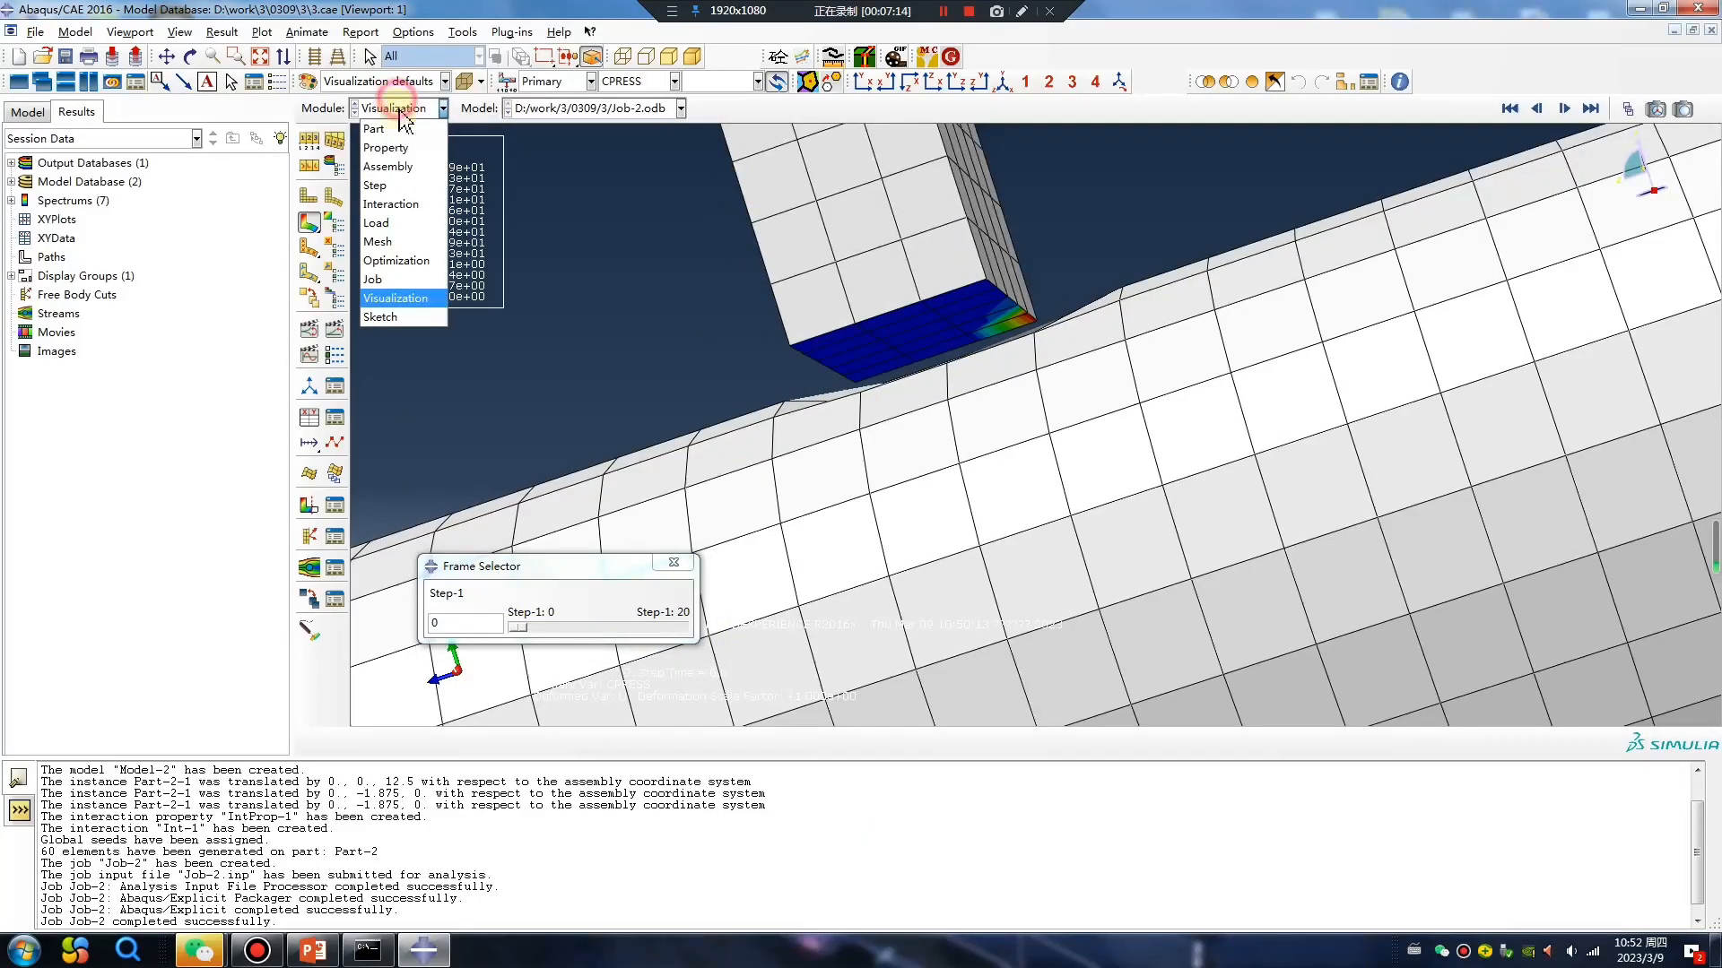
pyautogui.click(414, 187)
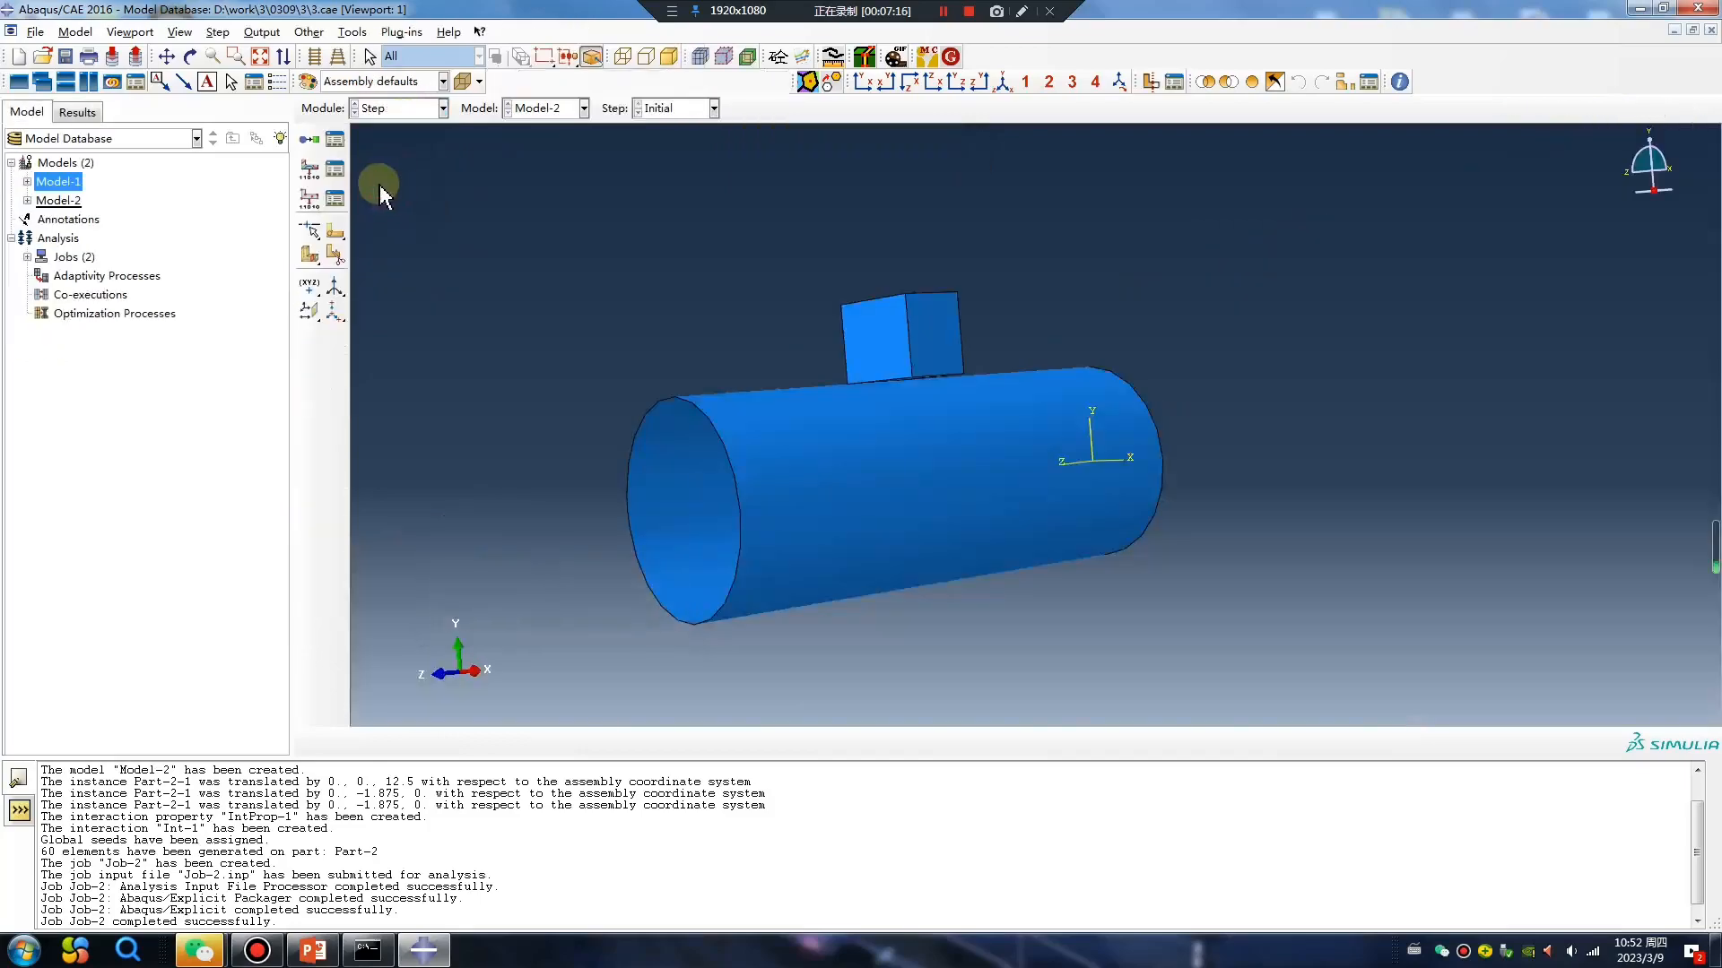
pyautogui.click(339, 172)
pyautogui.doubleClick(807, 431)
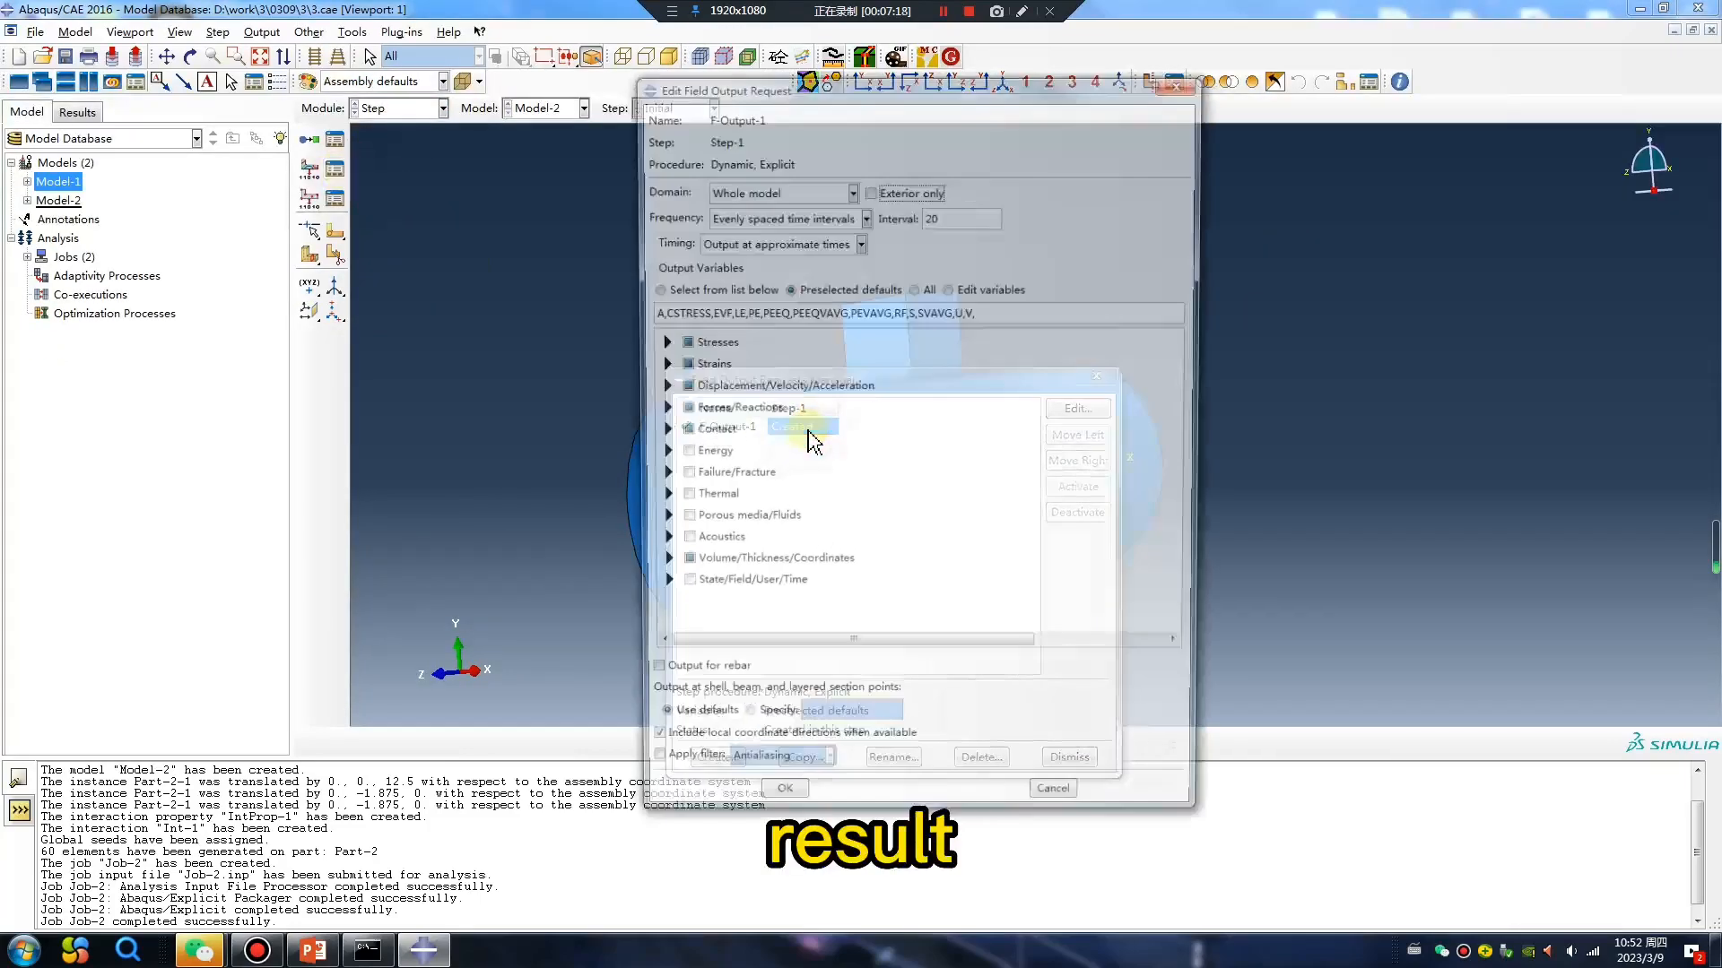
pyautogui.doubleClick(952, 215)
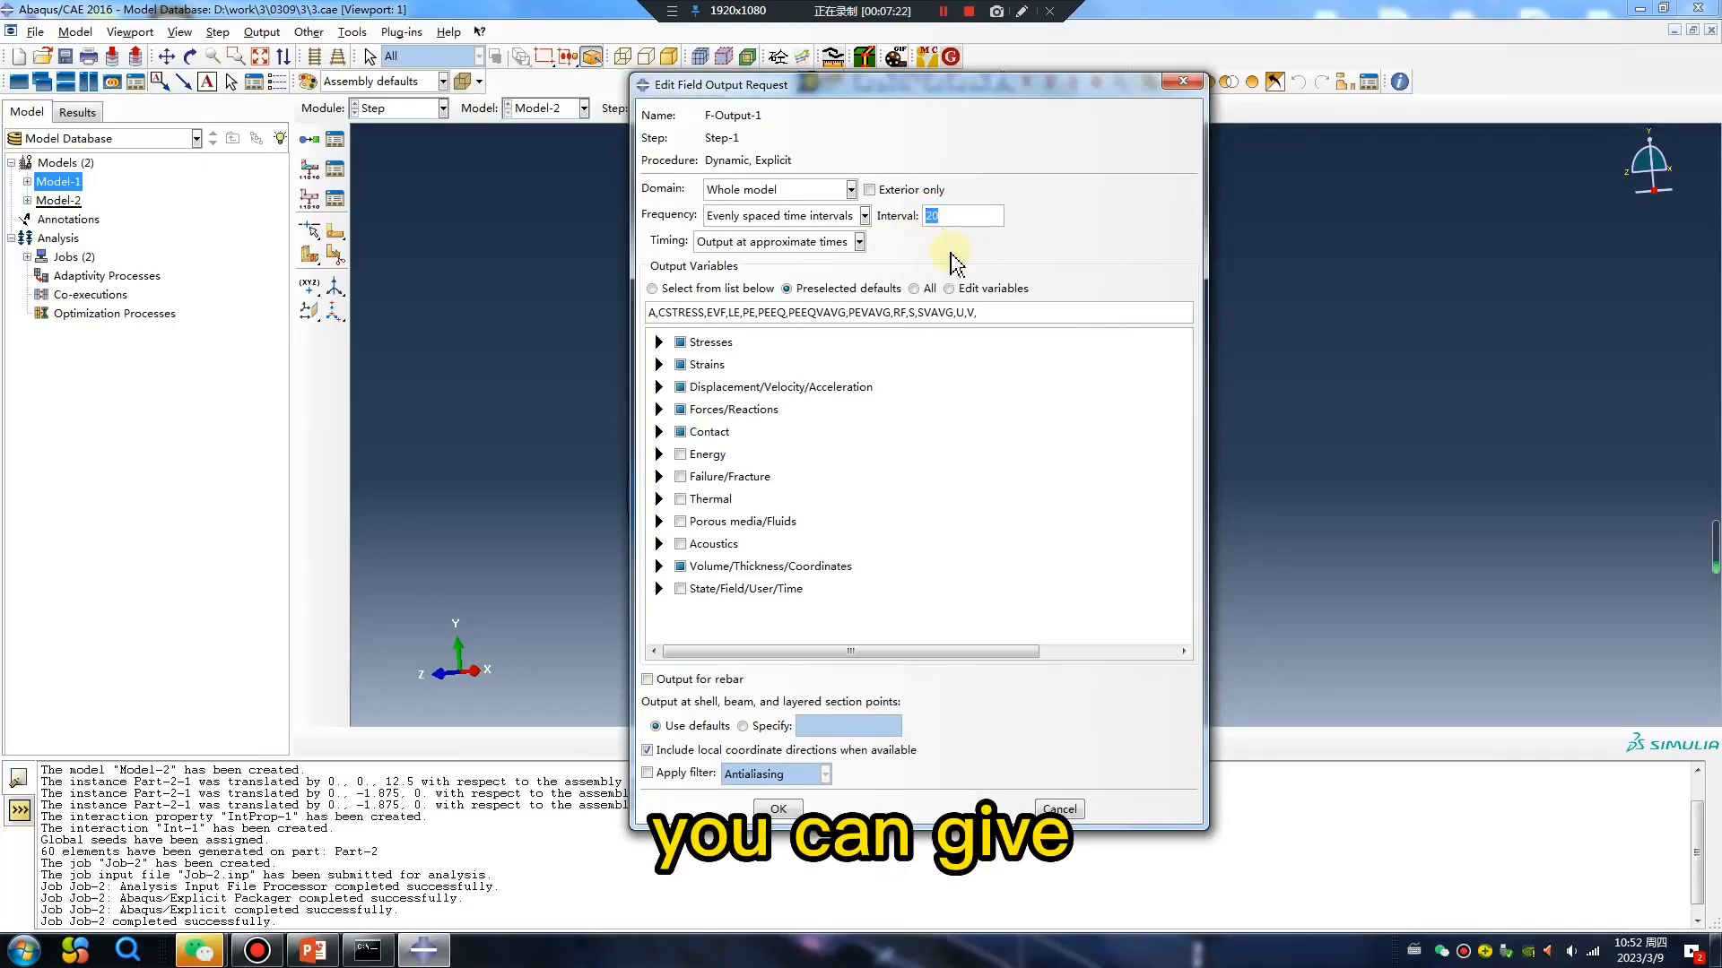
pyautogui.write('15')
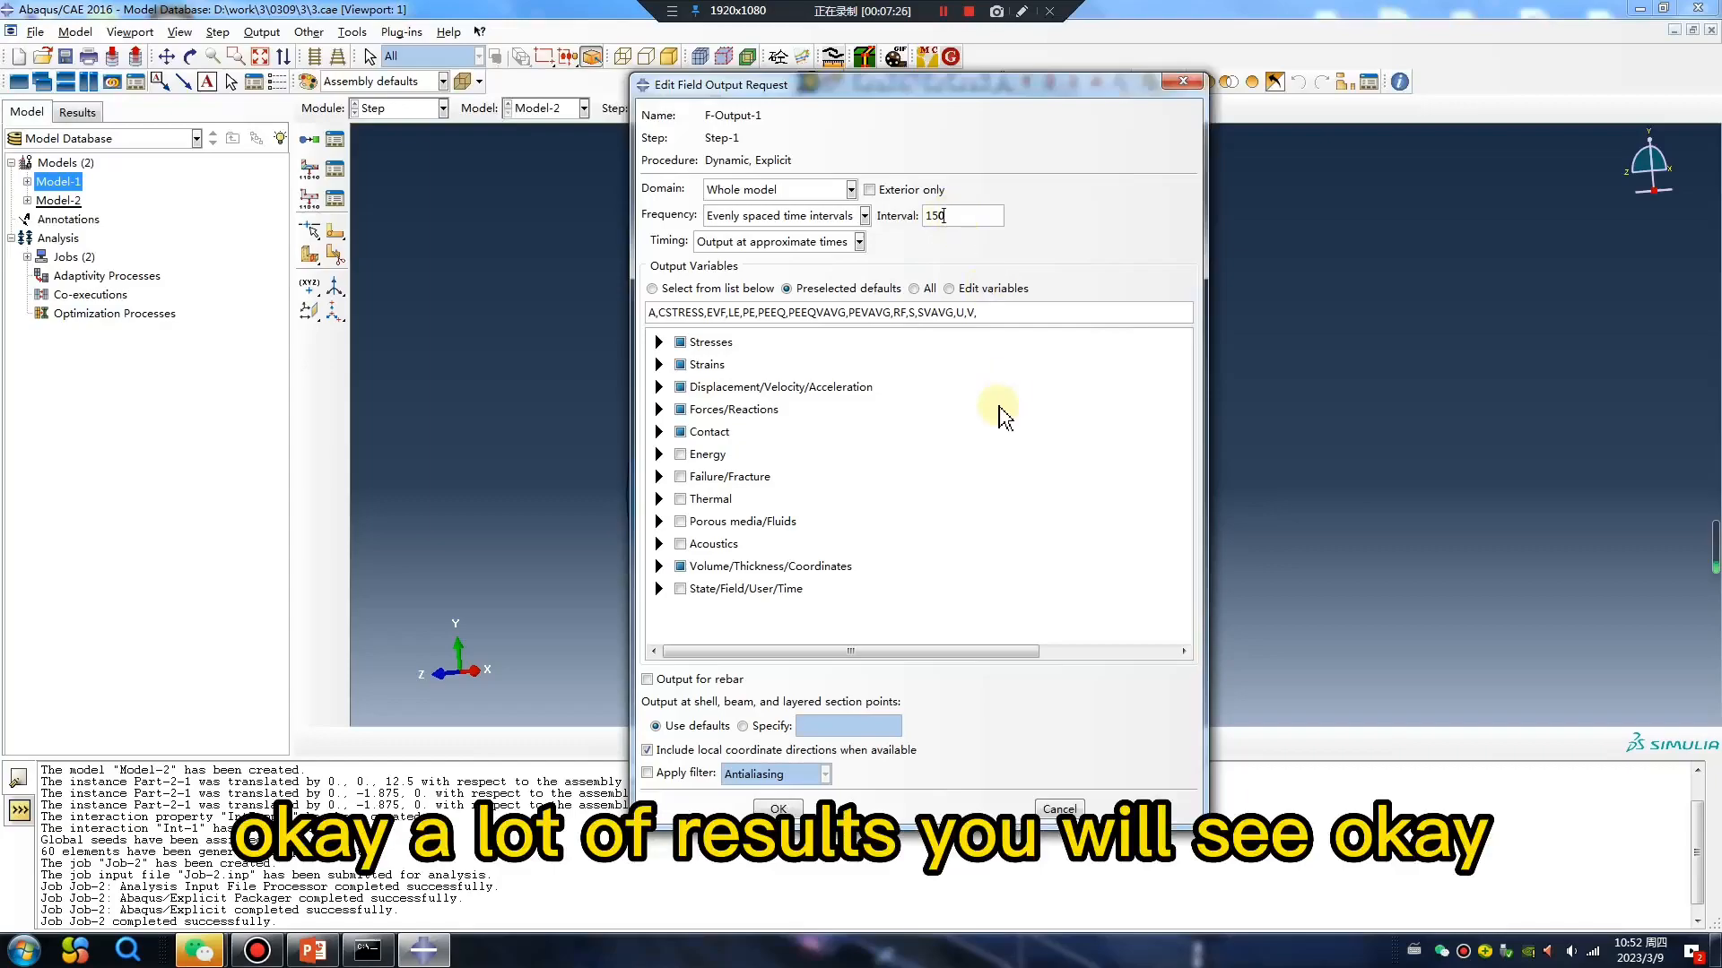
pyautogui.click(1179, 83)
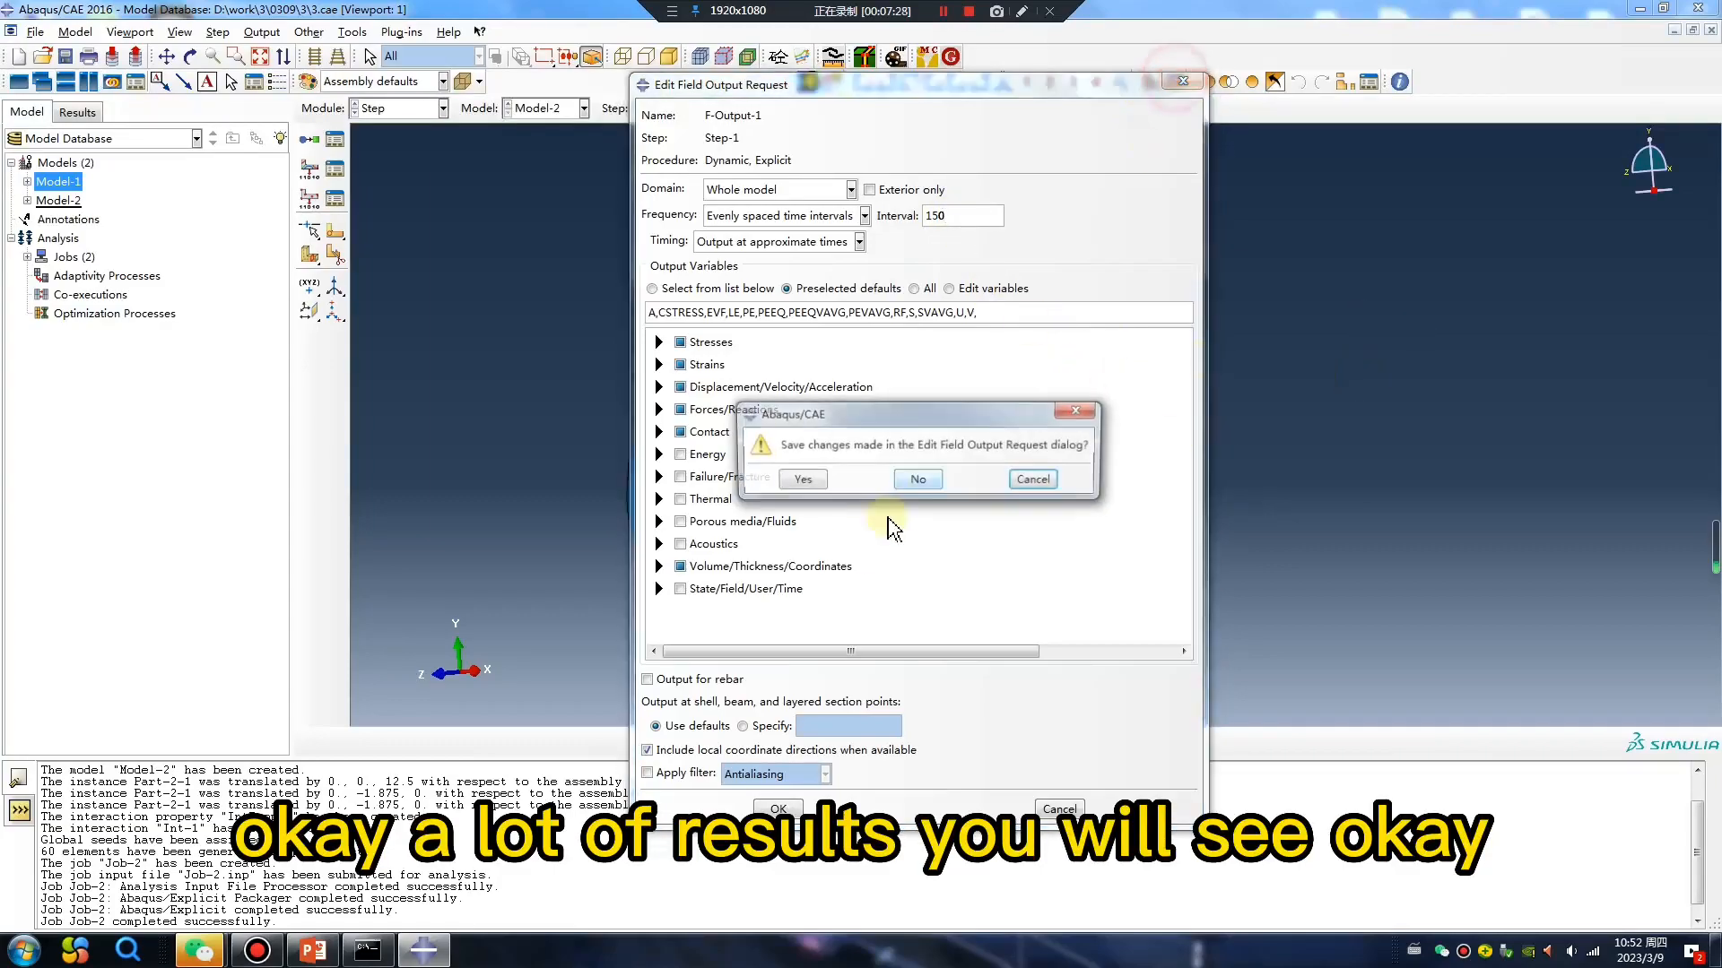
pyautogui.click(900, 487)
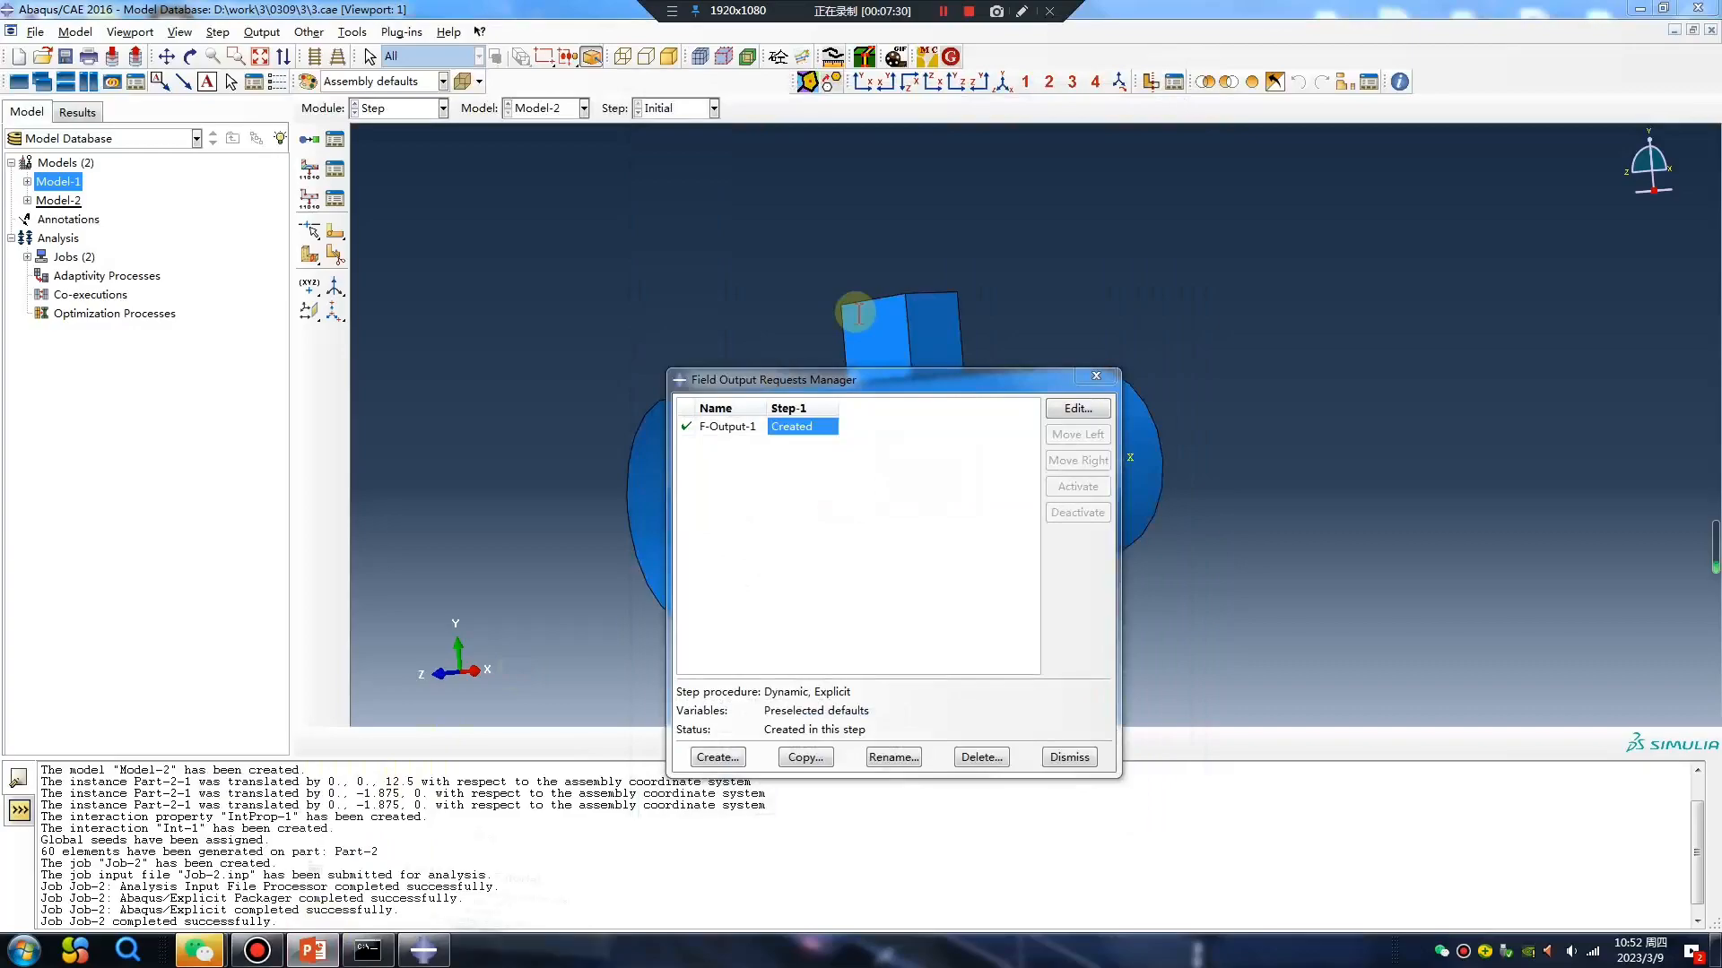
# Switch to the PowerPoint presentation and view the WeChat contact slide and the Advertising Time slide.
pyautogui.click(313, 952)
pyautogui.click(193, 426)
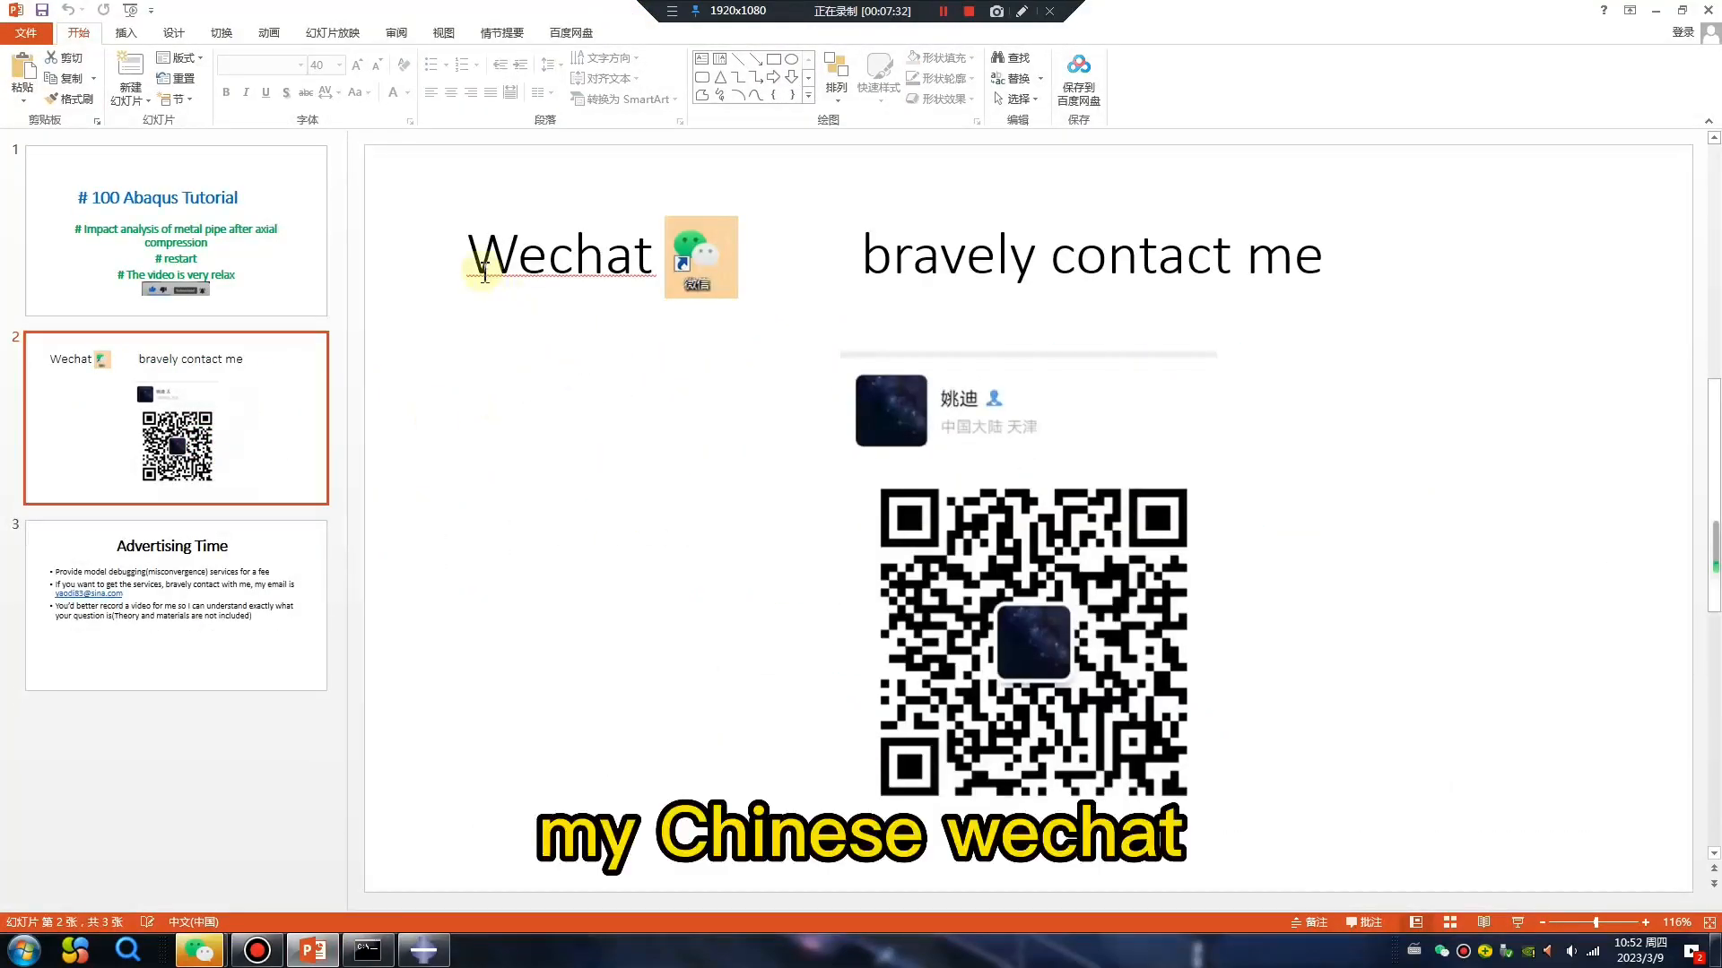
pyautogui.click(166, 603)
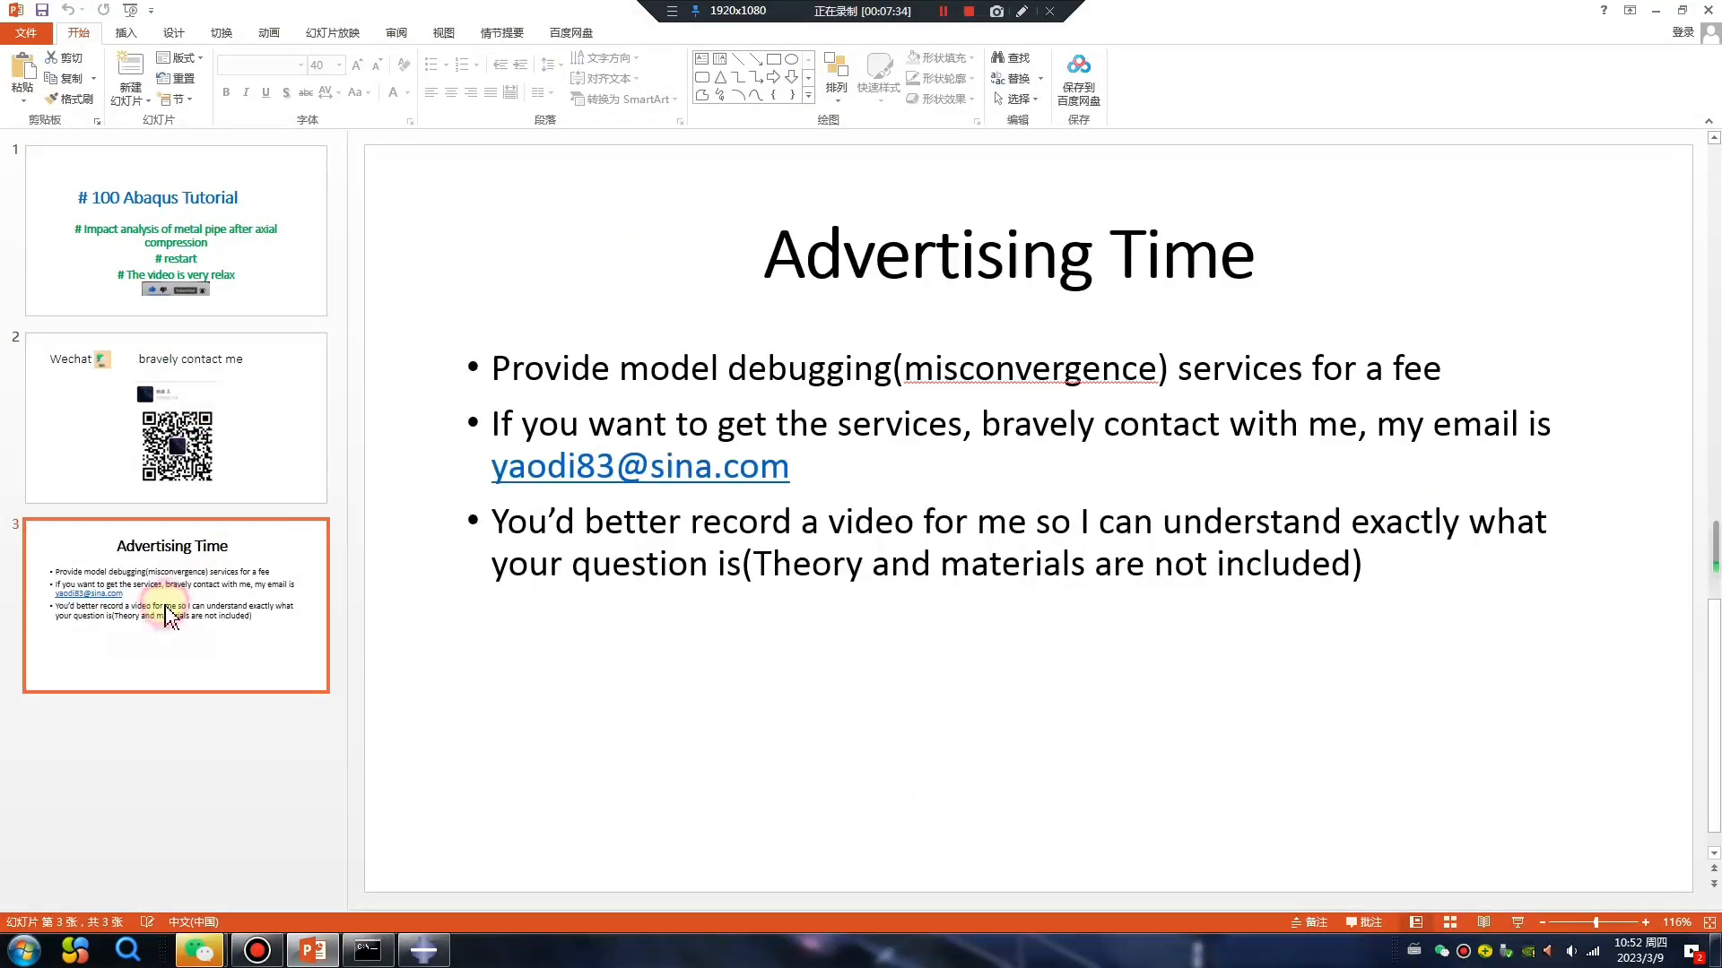